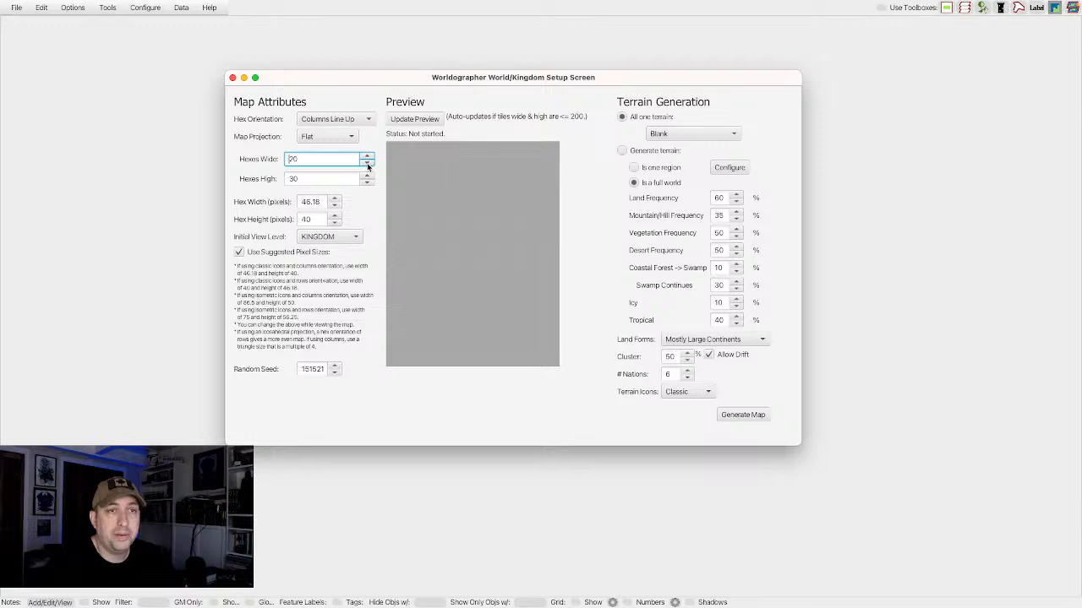
{"action": "left_click", "coordinate": [367, 165]}
Generate a blank, flat map 20 hexes wide and 30 hexes high at the KINGDOM view level.
{"action": "left_click", "coordinate": [367, 157]}
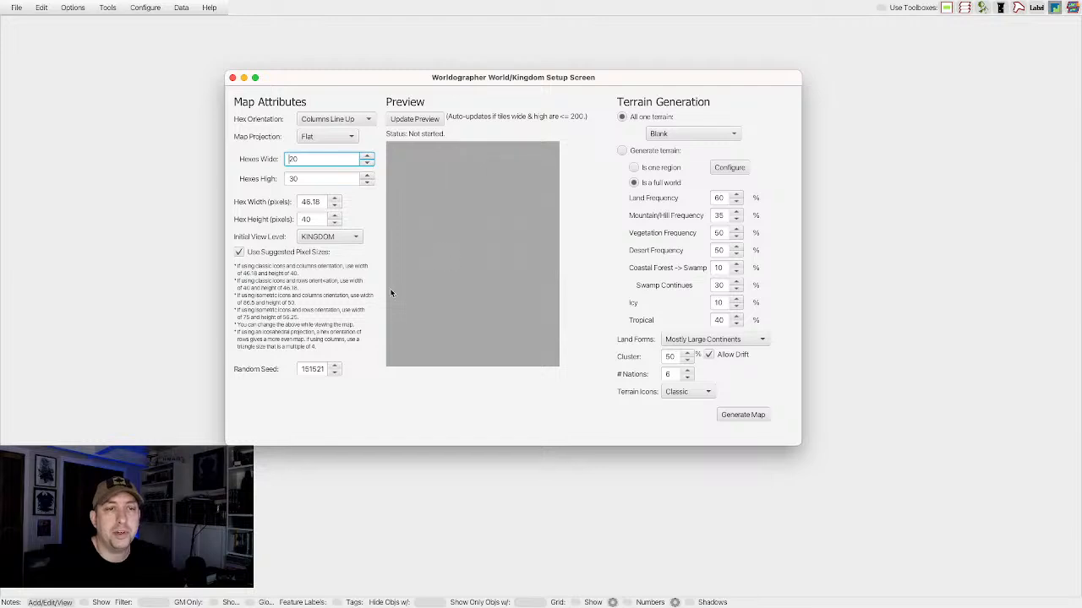
{"action": "left_click", "coordinate": [345, 241]}
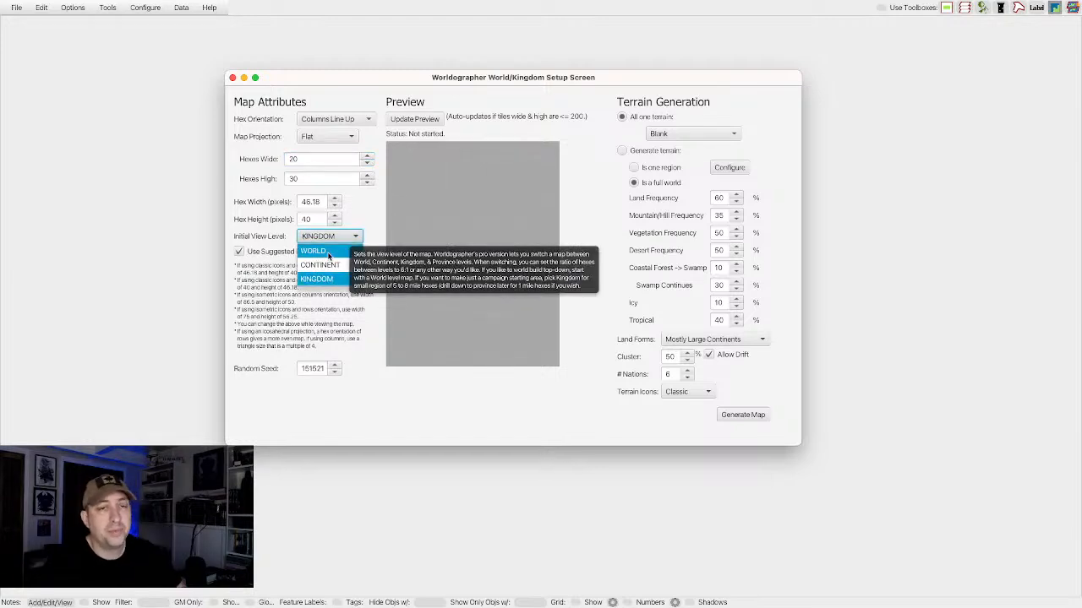
{"action": "left_click", "coordinate": [332, 281]}
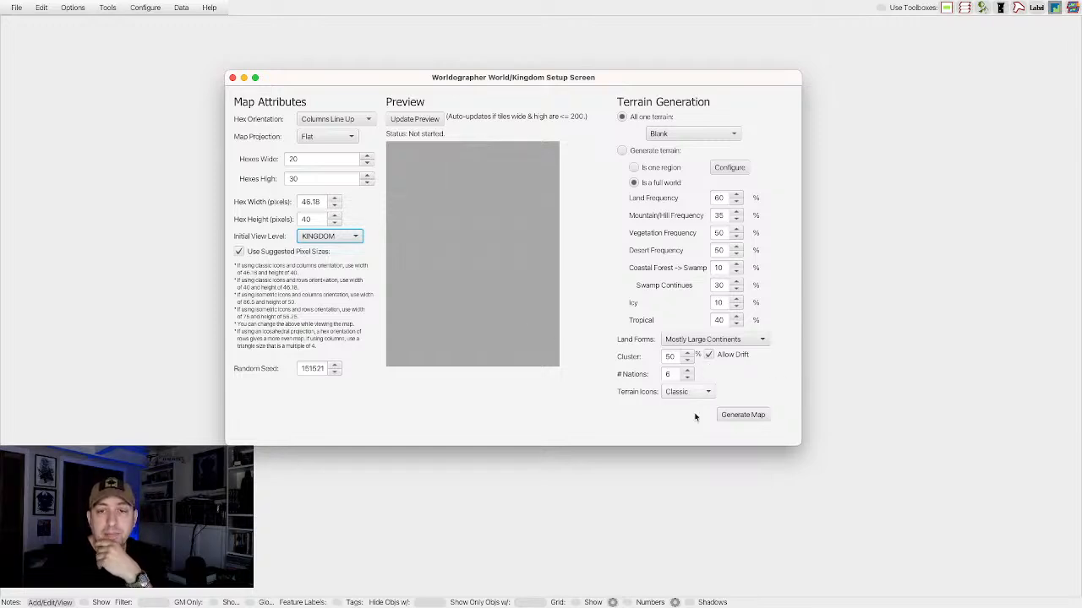
{"action": "left_click", "coordinate": [742, 415]}
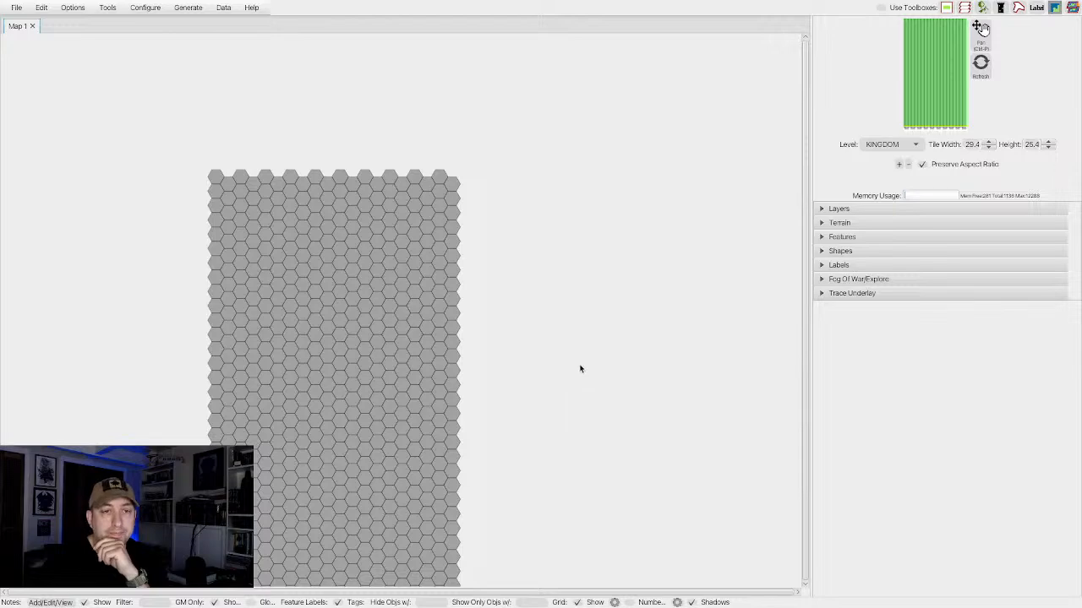
Turn off the option that lets the scroll wheel zoom the map in and out.
{"action": "scroll", "coordinate": [544, 371], "scroll_direction": "up", "scroll_amount": 1}
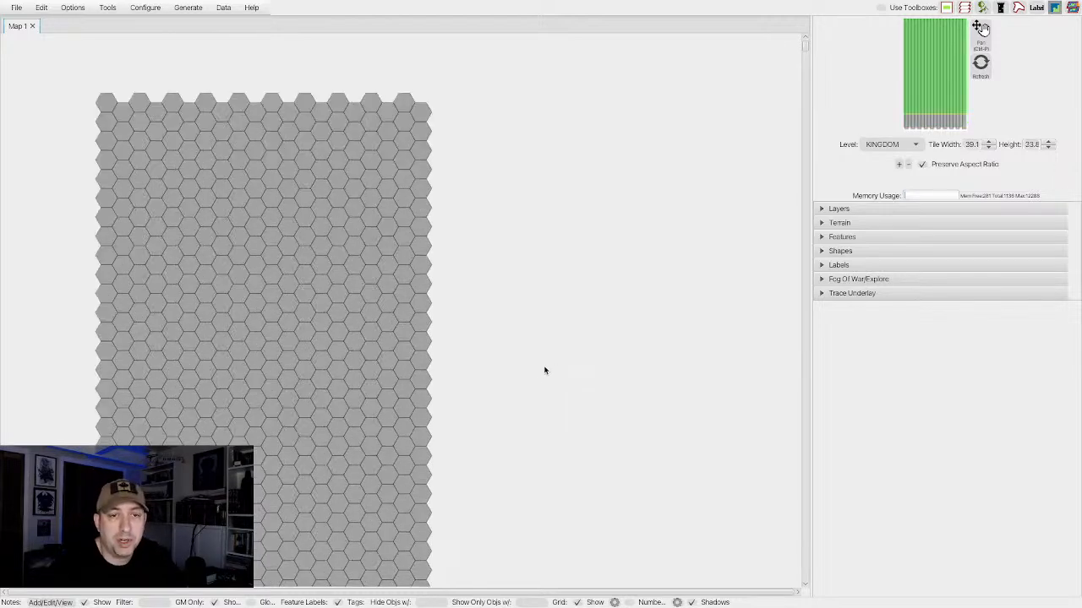
{"action": "scroll", "coordinate": [544, 371], "scroll_direction": "down", "scroll_amount": 2}
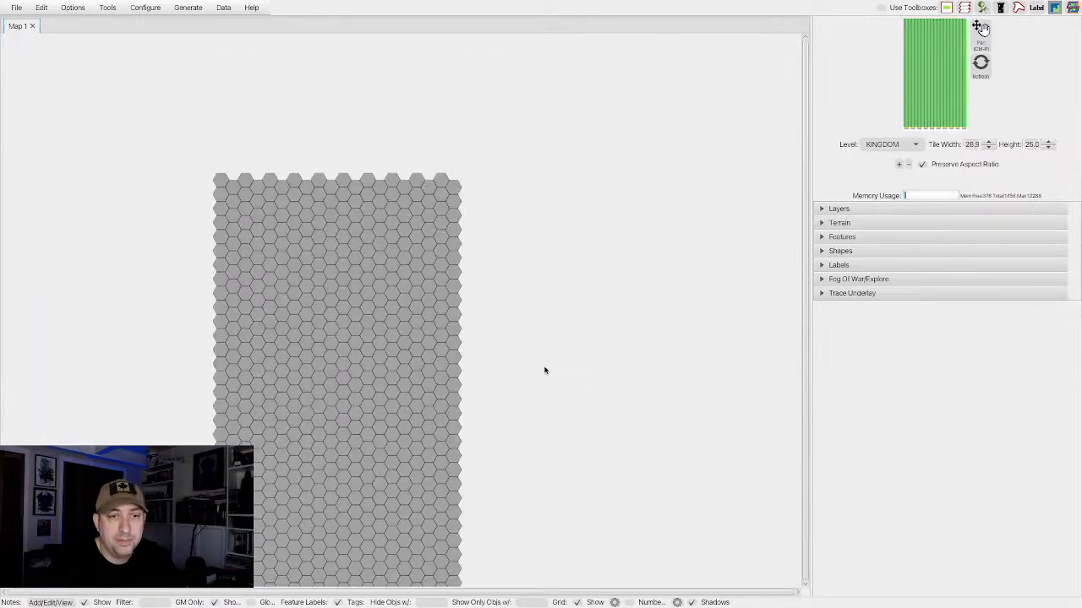
{"action": "scroll", "coordinate": [544, 371], "scroll_direction": "up", "scroll_amount": 1}
{"action": "scroll", "coordinate": [544, 371], "scroll_direction": "down", "scroll_amount": 8}
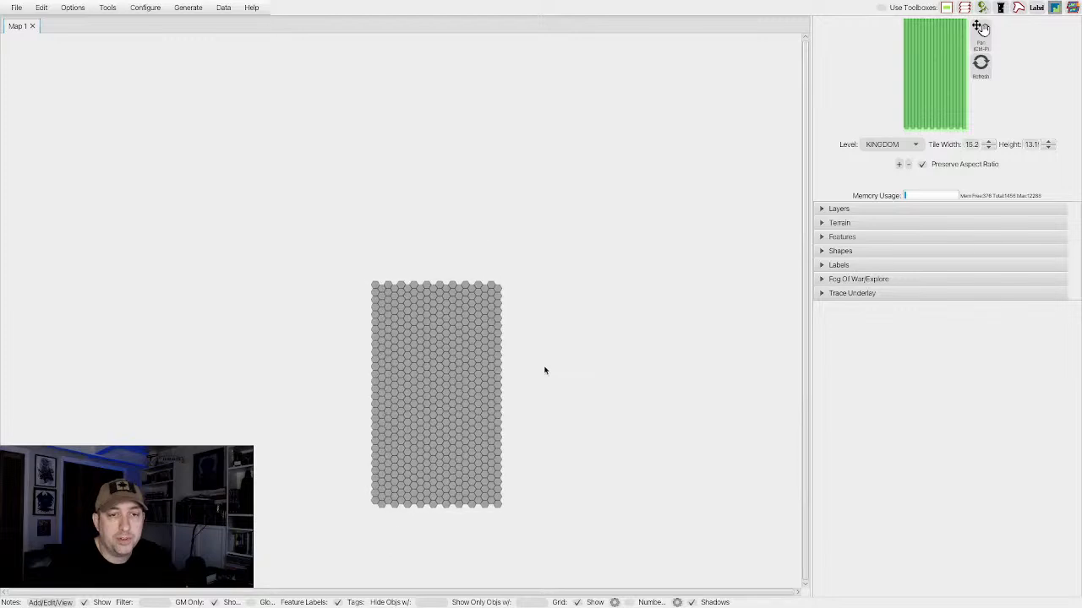
{"action": "scroll", "coordinate": [544, 371], "scroll_direction": "up", "scroll_amount": 4}
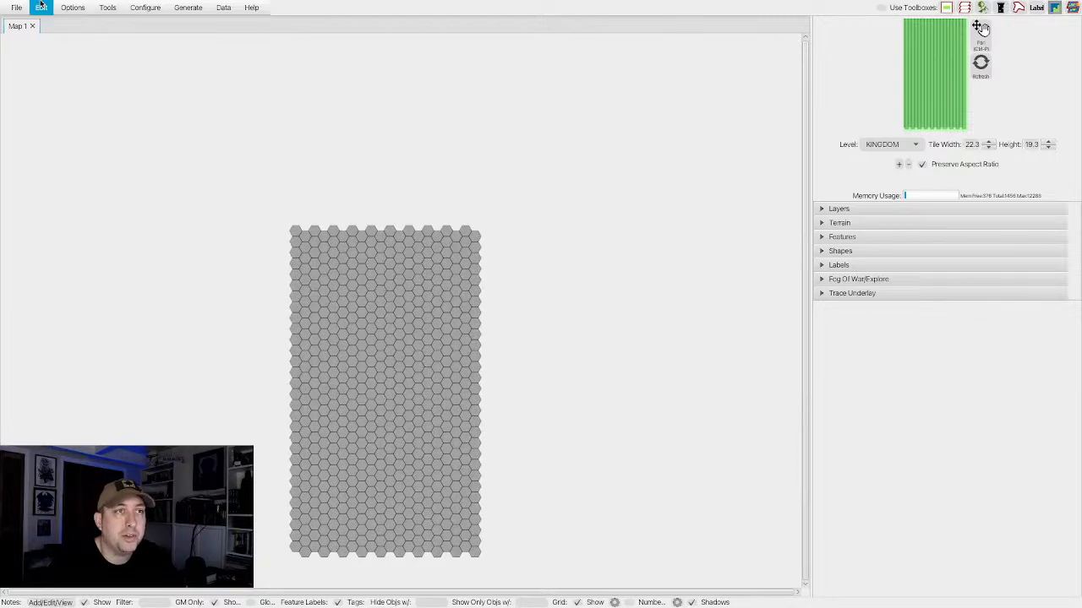
{"action": "left_click", "coordinate": [66, 7]}
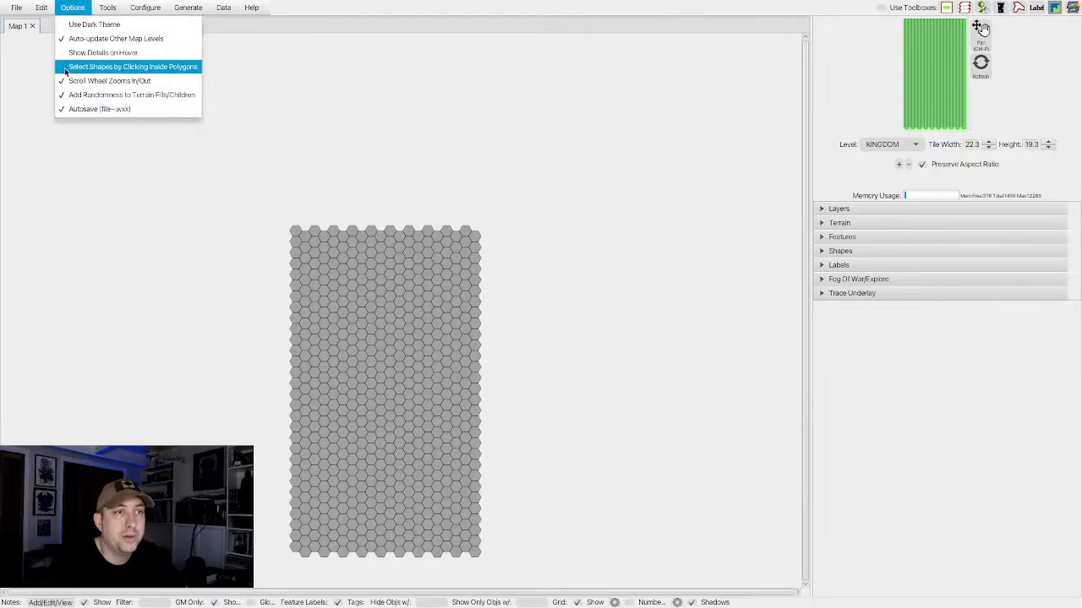
{"action": "left_click", "coordinate": [88, 84]}
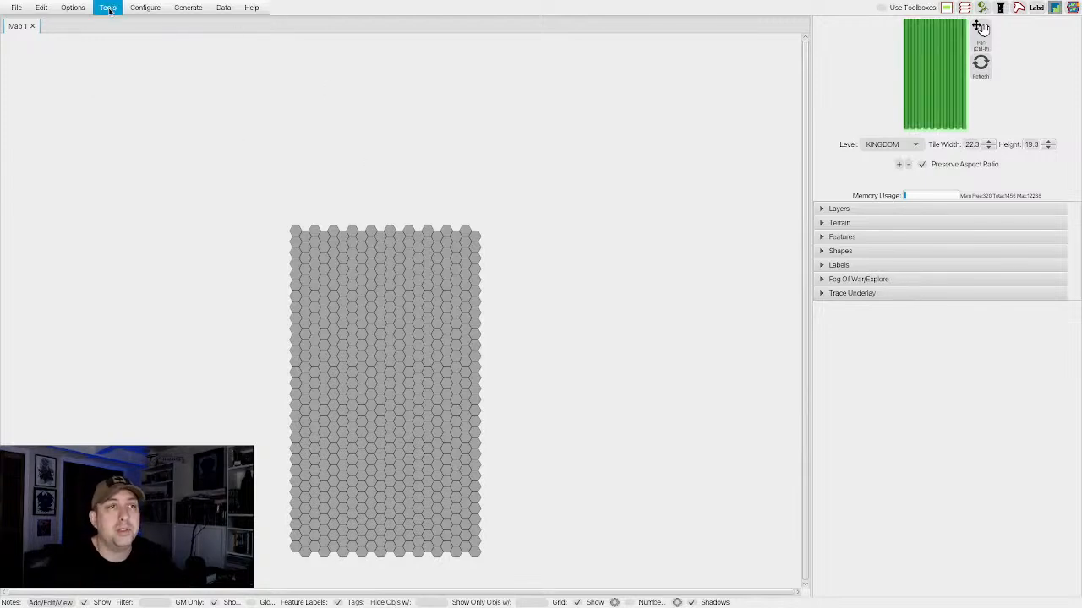
Expand the map by adding three columns of hexes along its right edge.
{"action": "mouse_move", "coordinate": [144, 13]}
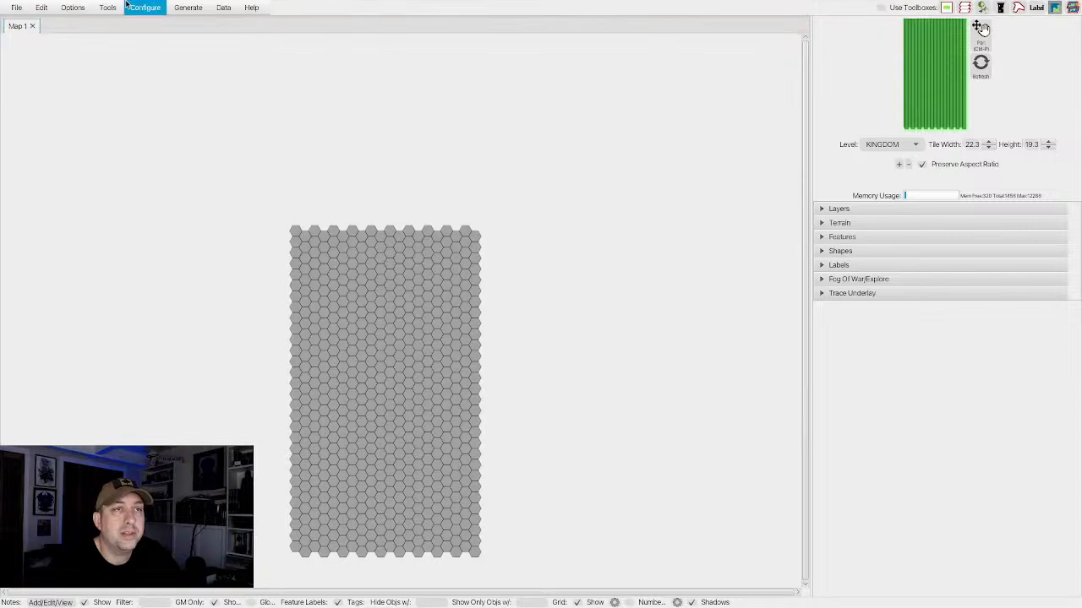
{"action": "left_click", "coordinate": [132, 10]}
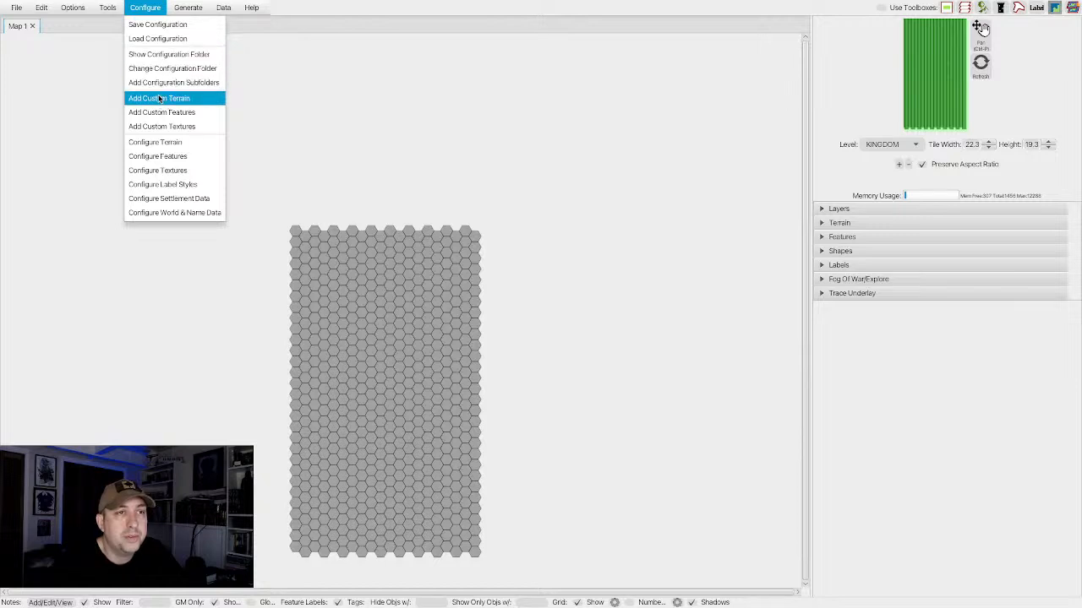
{"action": "mouse_move", "coordinate": [108, 7]}
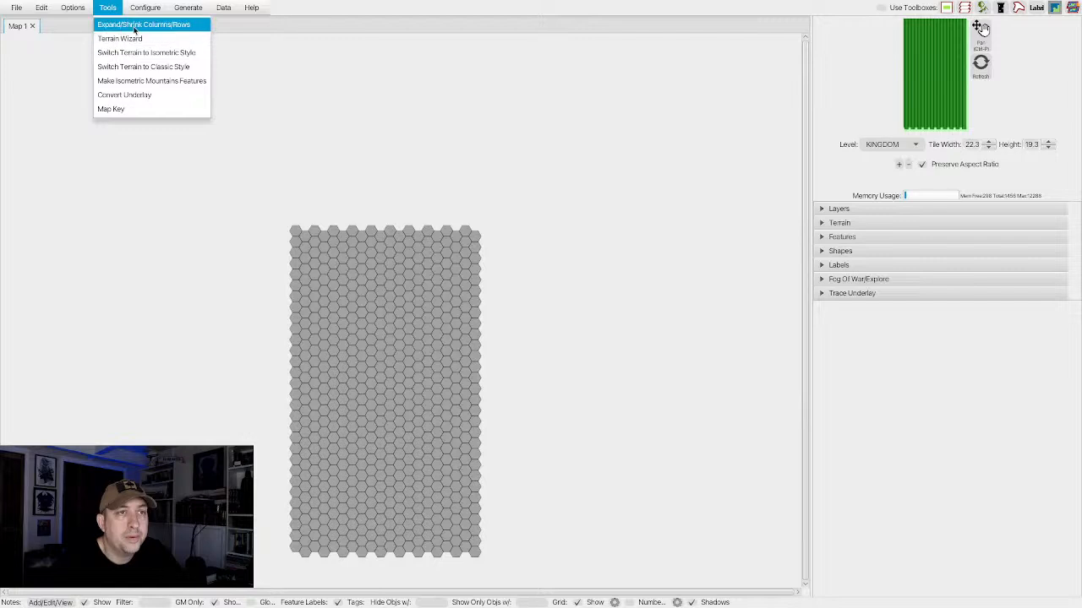
{"action": "left_click", "coordinate": [135, 26]}
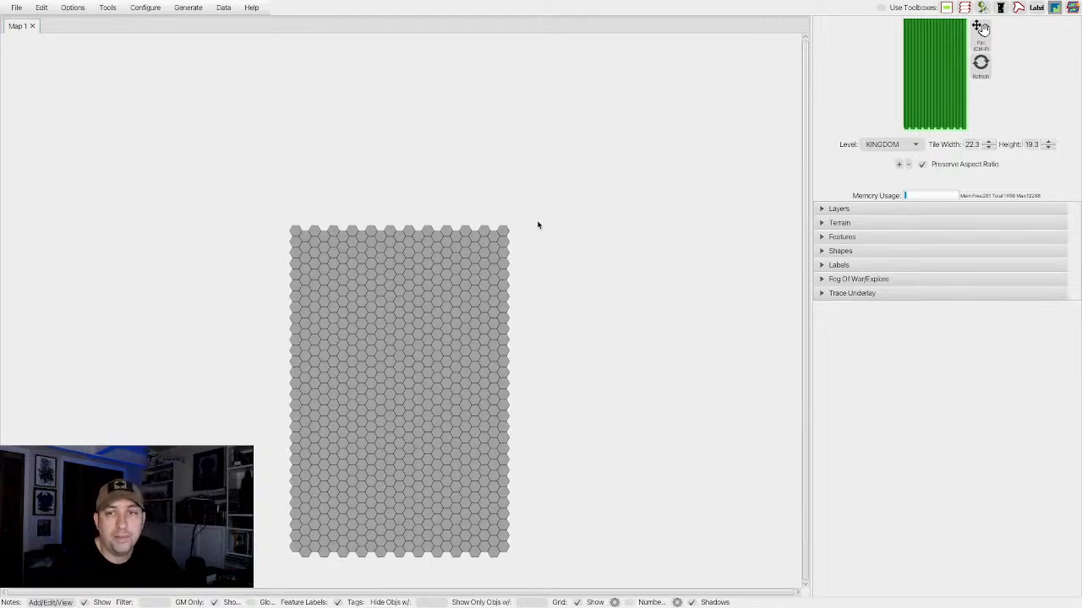
Filter the terrain palette to the Classic type and look through its terrain tiles.
{"action": "left_click", "coordinate": [822, 222]}
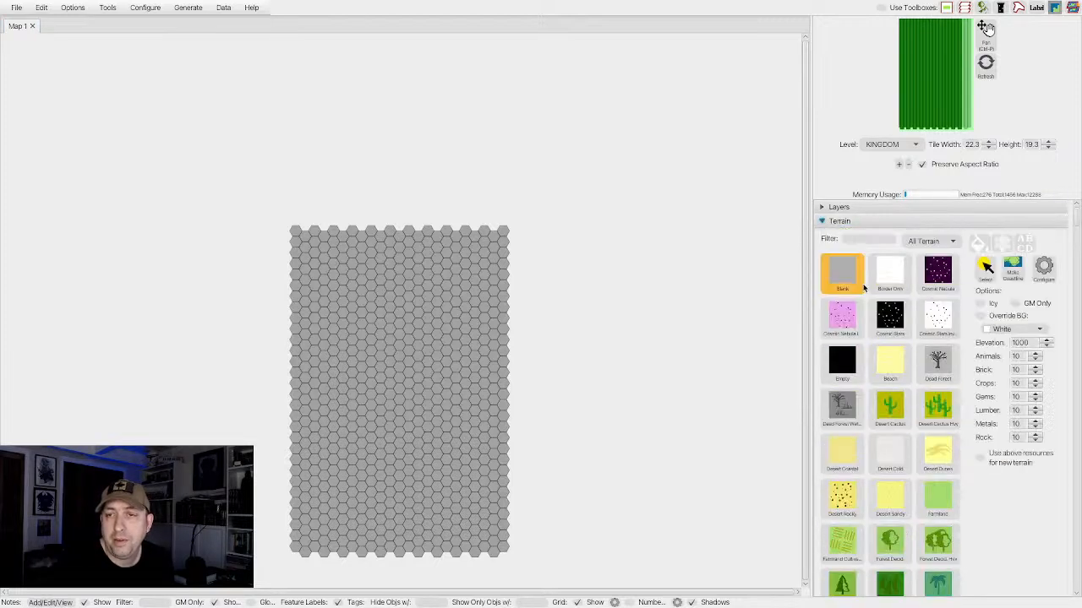
{"action": "left_click", "coordinate": [940, 249]}
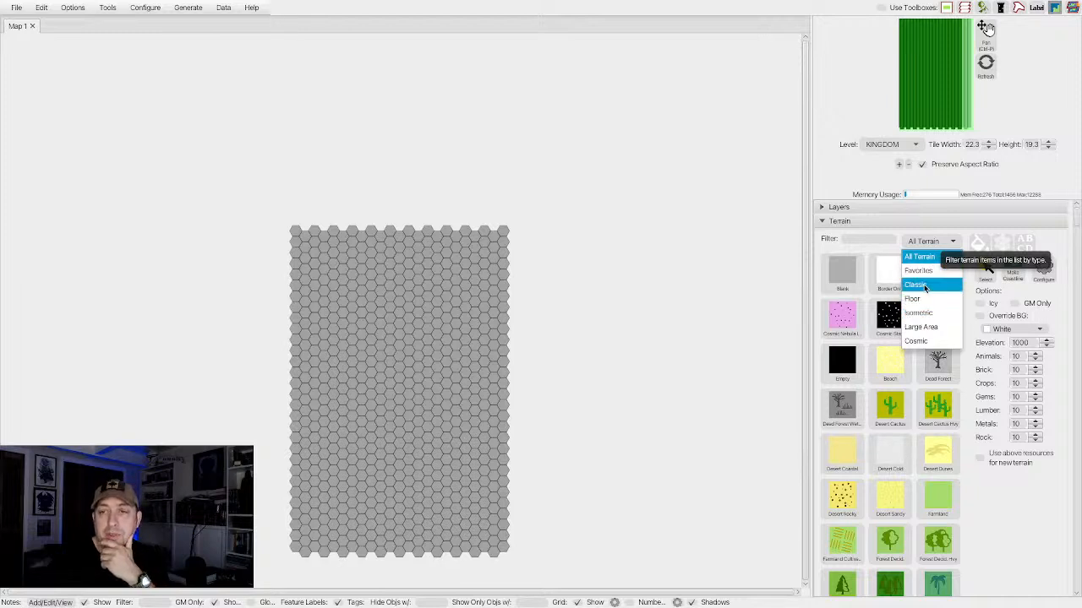
{"action": "left_click", "coordinate": [924, 286]}
{"action": "scroll", "coordinate": [893, 363], "scroll_direction": "down", "scroll_amount": 5}
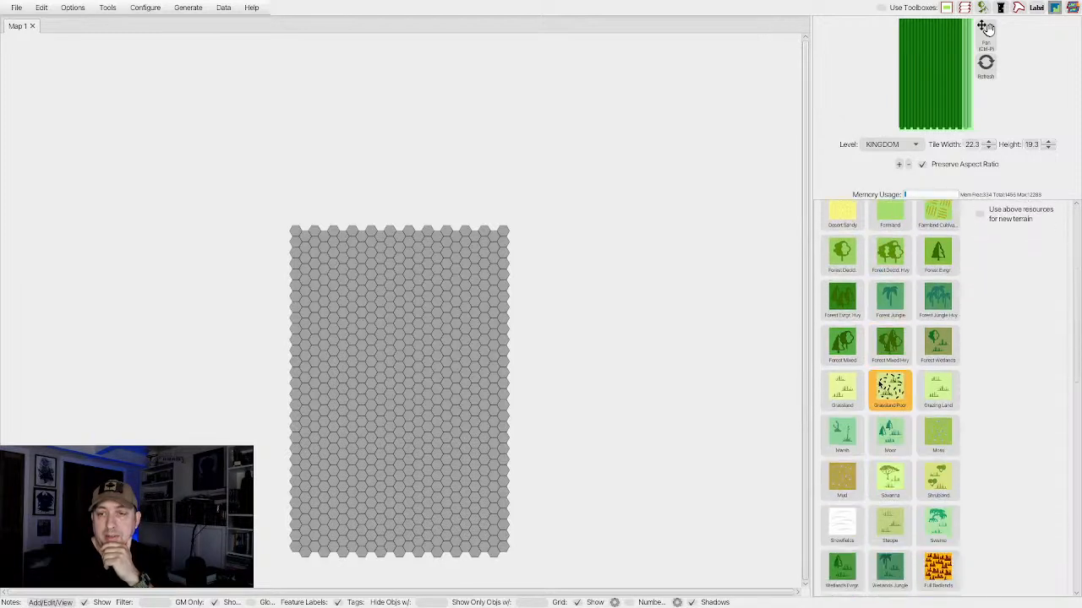
{"action": "scroll", "coordinate": [879, 385], "scroll_direction": "down", "scroll_amount": 10}
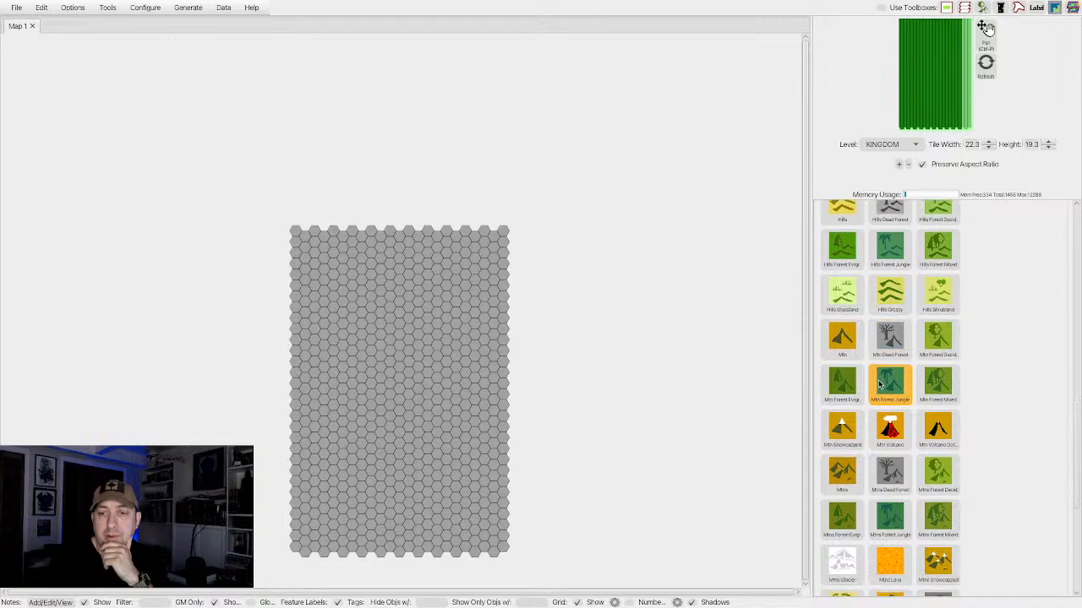
{"action": "scroll", "coordinate": [879, 384], "scroll_direction": "down", "scroll_amount": 4}
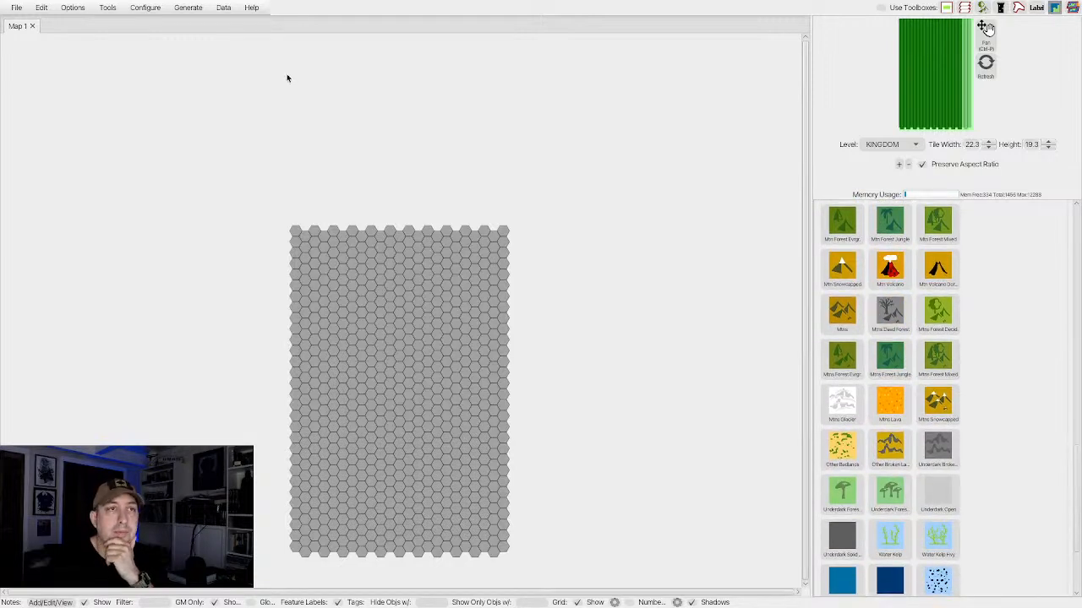
Load a saved configuration that supplies mostly black-and-white terrain icons.
{"action": "left_click", "coordinate": [145, 8]}
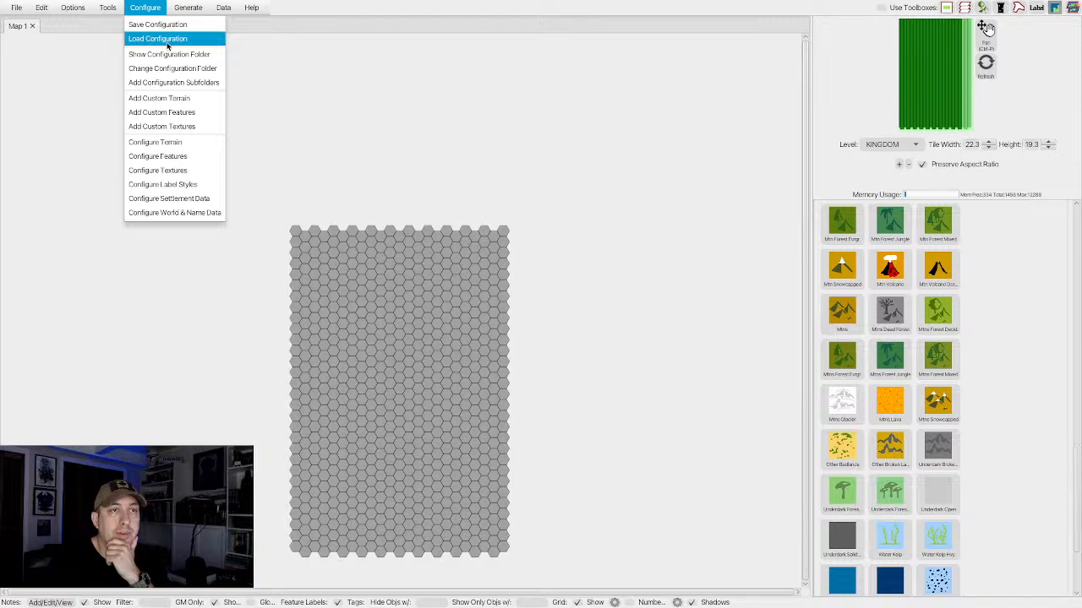
{"action": "left_click", "coordinate": [158, 40]}
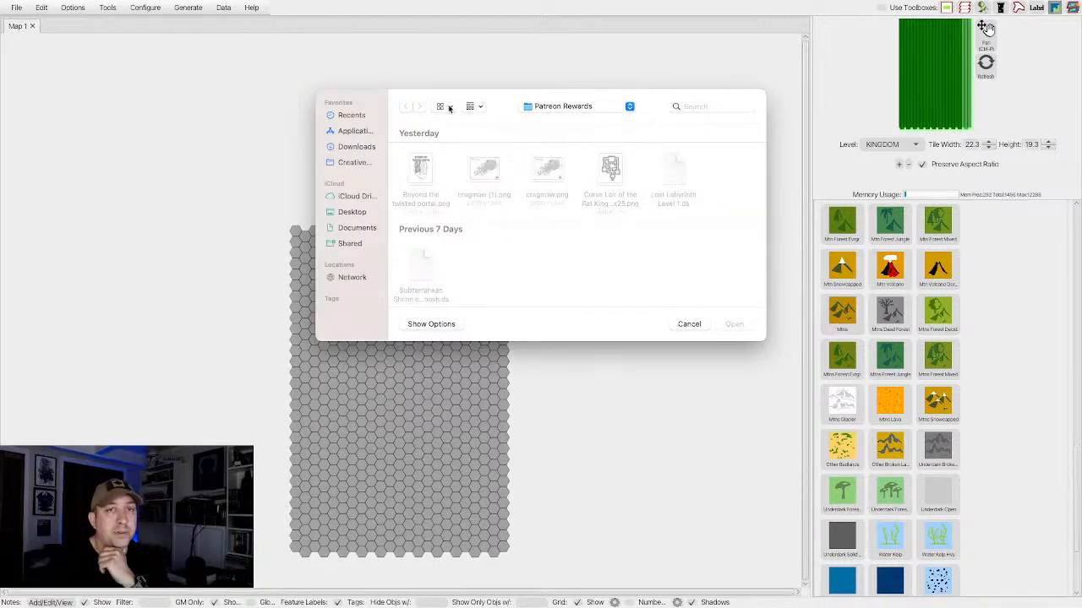
{"action": "left_click_drag", "start_coordinate": [504, 108], "coordinate": [0, 131]}
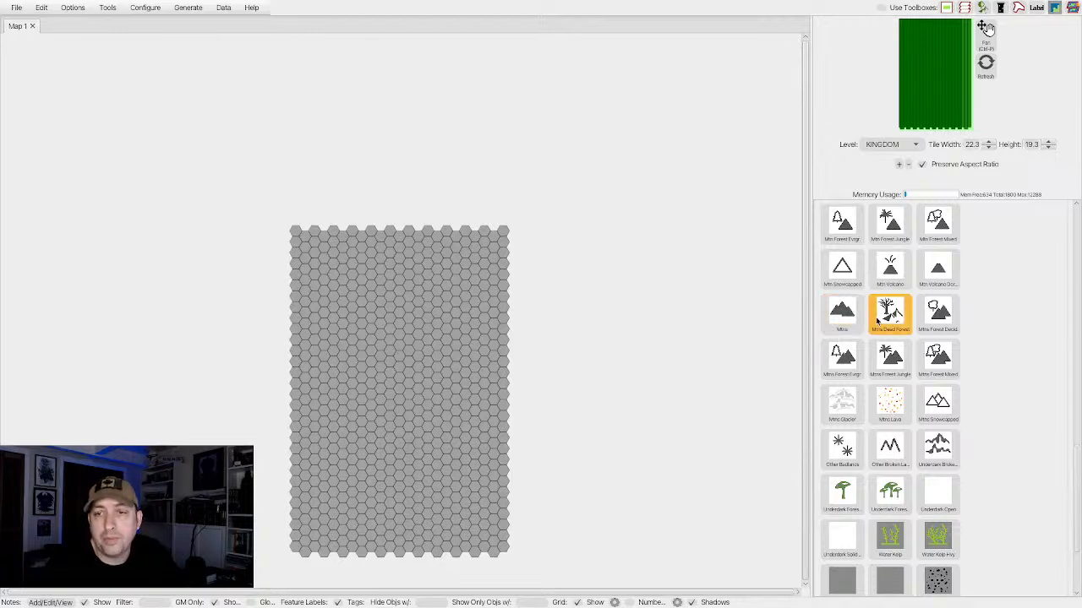
Examine the newly loaded terrain icons, including the mountain, hill, forest and grassland tiles.
{"action": "scroll", "coordinate": [876, 321], "scroll_direction": "up", "scroll_amount": 1}
{"action": "scroll", "coordinate": [877, 322], "scroll_direction": "up", "scroll_amount": 5}
{"action": "scroll", "coordinate": [877, 322], "scroll_direction": "down", "scroll_amount": 2}
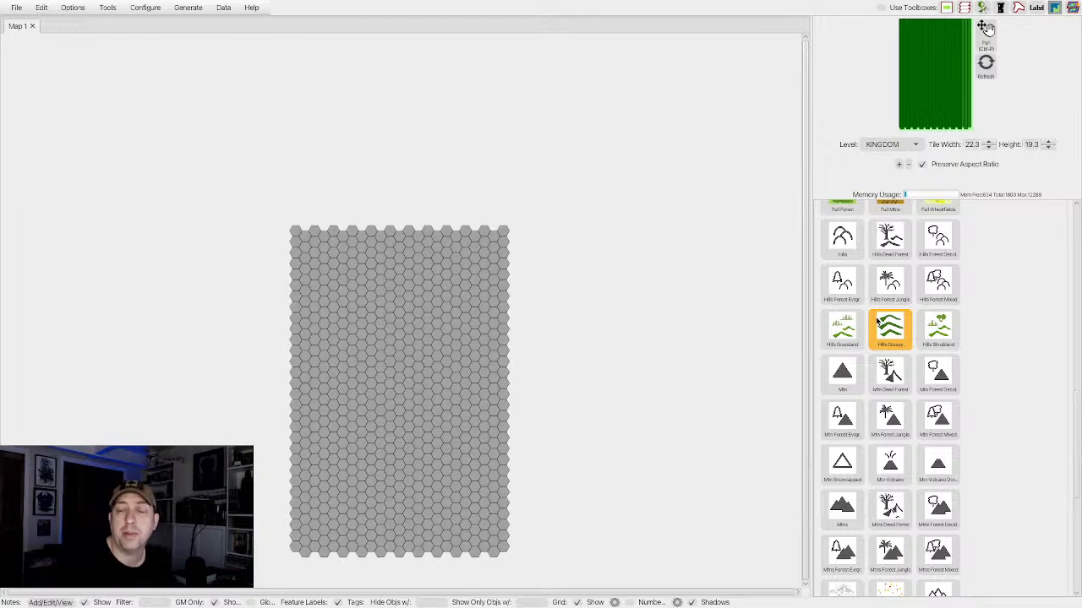
{"action": "scroll", "coordinate": [877, 322], "scroll_direction": "down", "scroll_amount": 4}
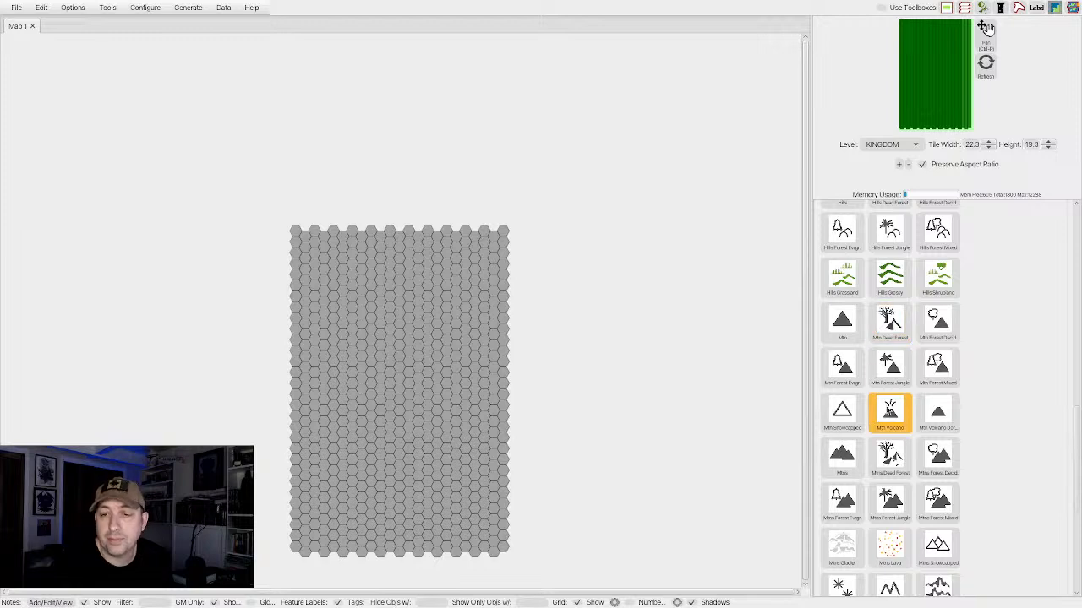
{"action": "scroll", "coordinate": [894, 430], "scroll_direction": "down", "scroll_amount": 10}
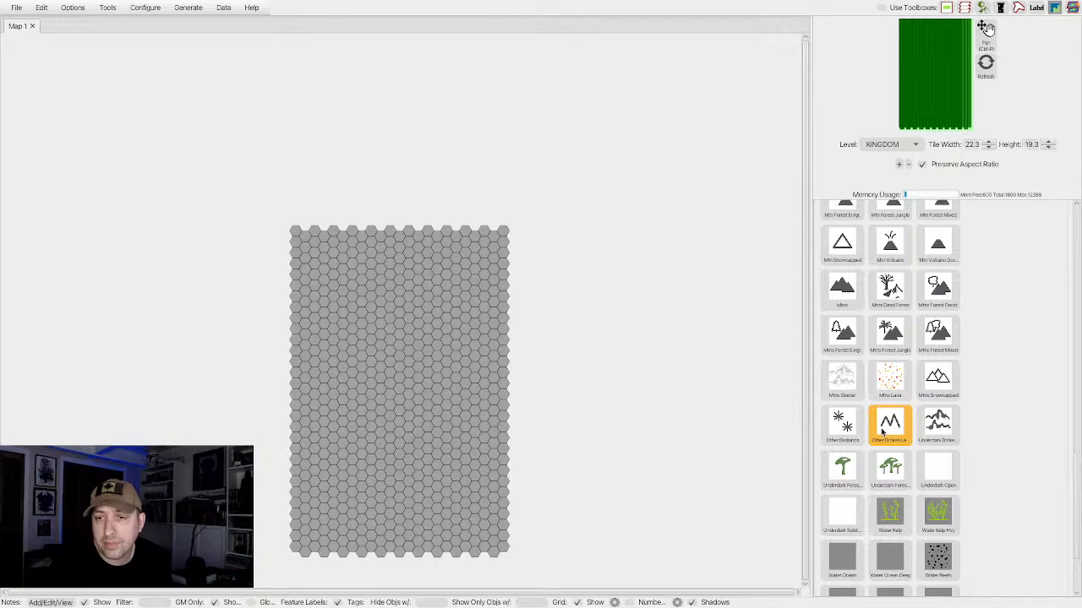
{"action": "scroll", "coordinate": [884, 431], "scroll_direction": "up", "scroll_amount": 15}
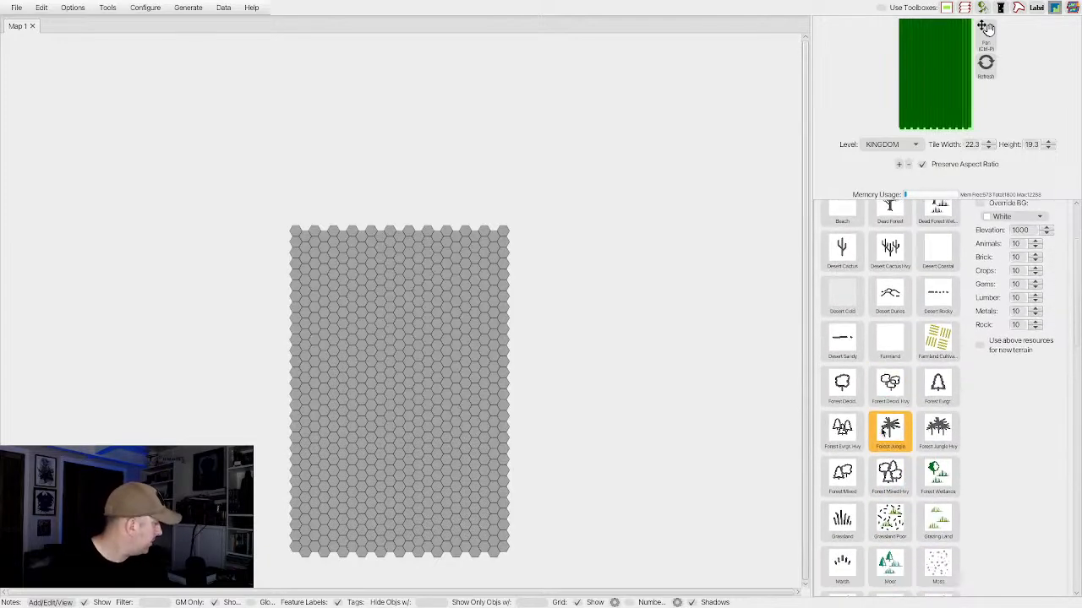
{"action": "scroll", "coordinate": [885, 431], "scroll_direction": "down", "scroll_amount": 3}
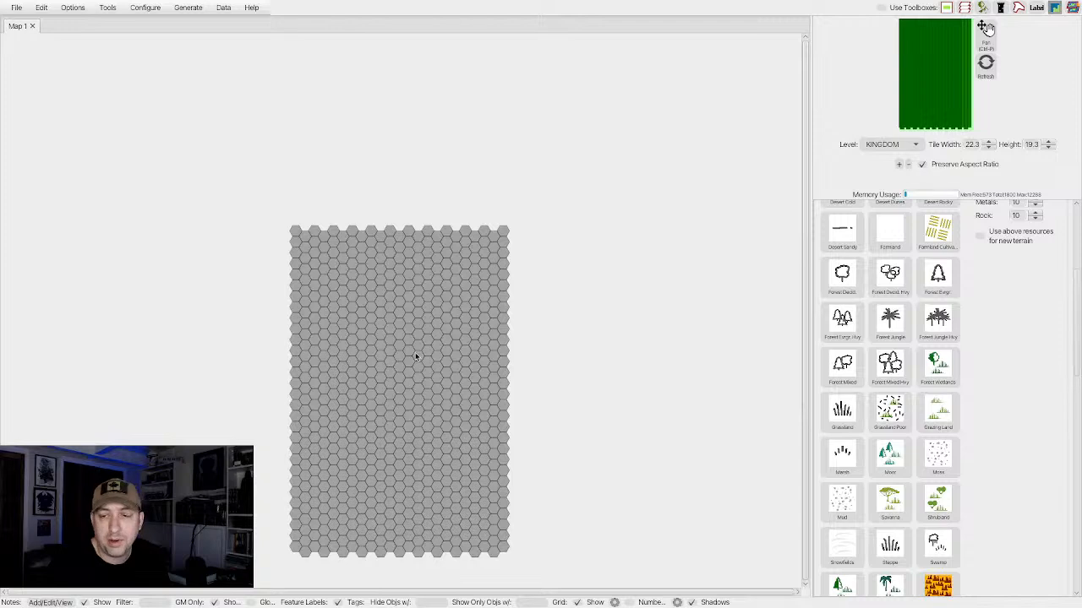
Outline and fill a large bay with Water Ocean Deep hexes on the map's eastern edge, below mid-height of the upper half.
{"action": "scroll", "coordinate": [938, 429], "scroll_direction": "down", "scroll_amount": 10}
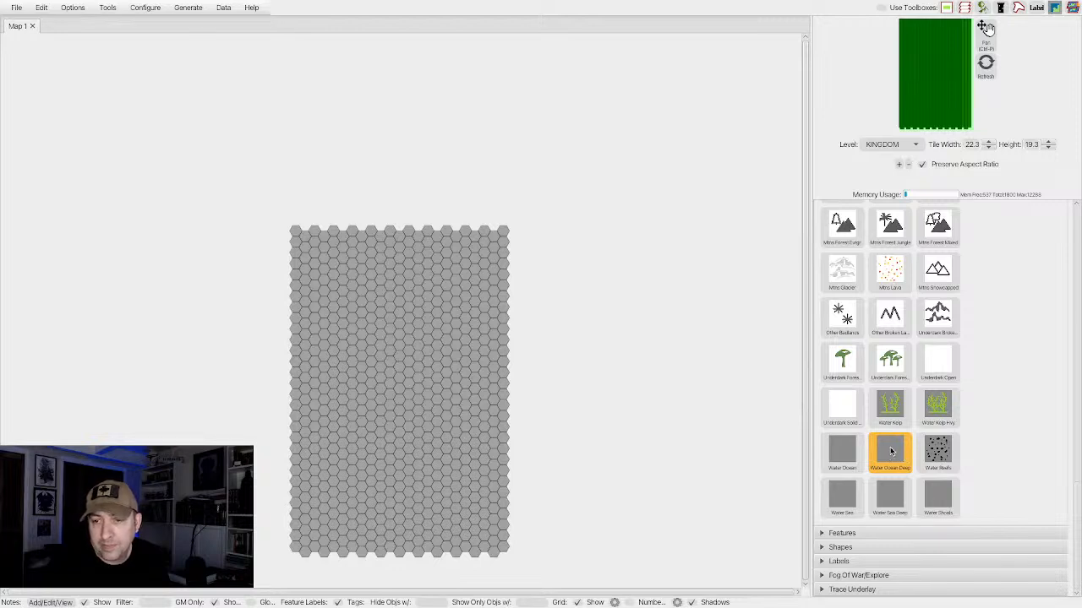
{"action": "left_click", "coordinate": [890, 452]}
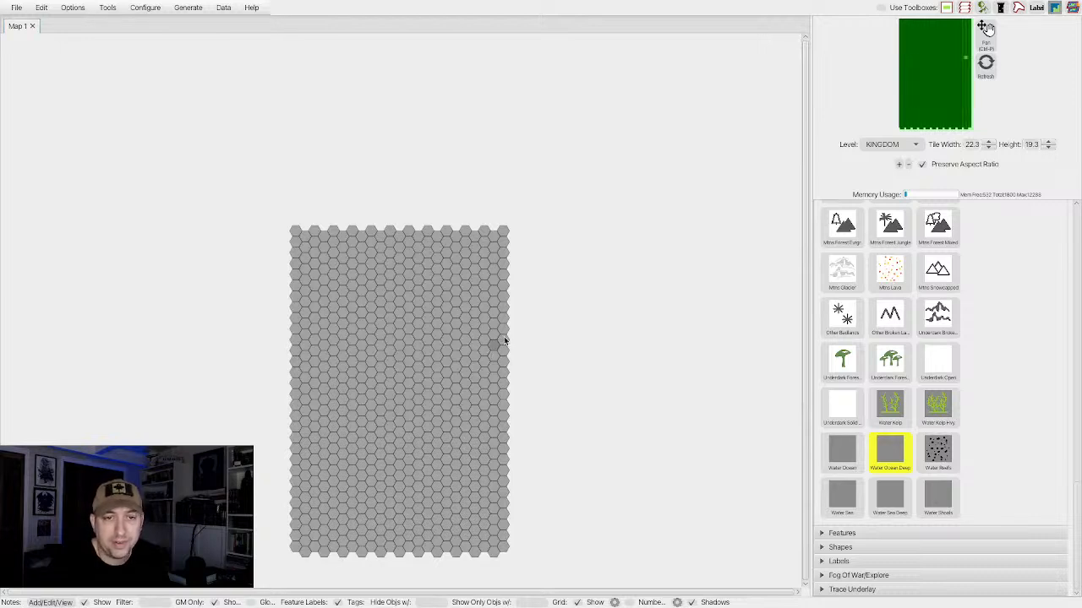
{"action": "mouse_move", "coordinate": [504, 340]}
{"action": "left_mouse_down"}
{"action": "mouse_move", "coordinate": [453, 348]}
{"action": "mouse_move", "coordinate": [432, 412]}
{"action": "mouse_move", "coordinate": [464, 461]}
{"action": "mouse_move", "coordinate": [507, 475]}
{"action": "left_mouse_up"}
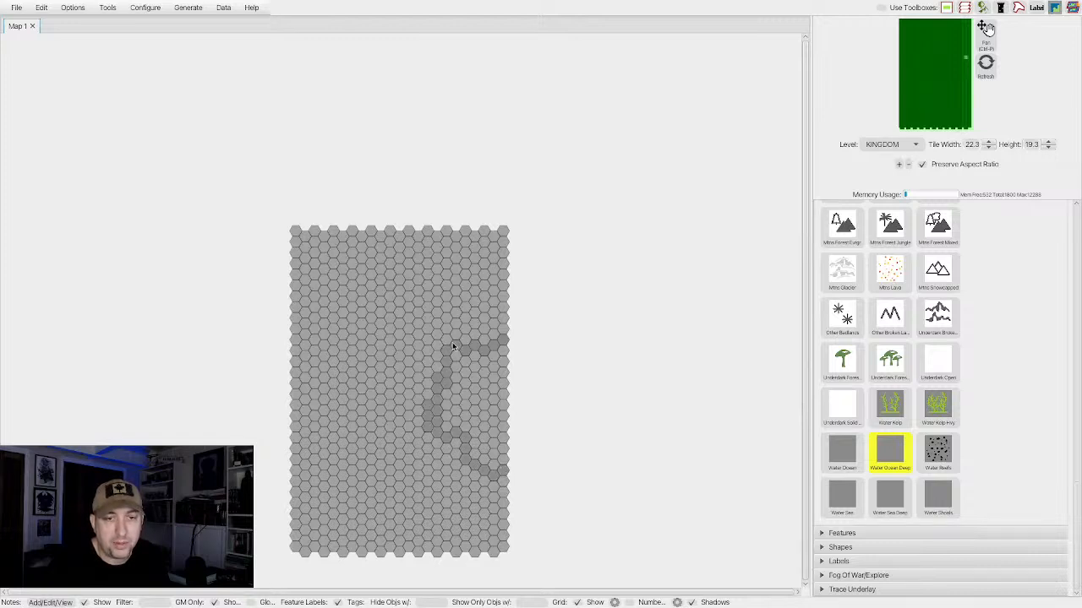
{"action": "mouse_move", "coordinate": [458, 360]}
{"action": "left_mouse_down"}
{"action": "mouse_move", "coordinate": [497, 360]}
{"action": "mouse_move", "coordinate": [473, 358]}
{"action": "mouse_move", "coordinate": [508, 355]}
{"action": "mouse_move", "coordinate": [454, 370]}
{"action": "mouse_move", "coordinate": [483, 385]}
{"action": "mouse_move", "coordinate": [505, 377]}
{"action": "mouse_move", "coordinate": [458, 383]}
{"action": "mouse_move", "coordinate": [444, 407]}
{"action": "mouse_move", "coordinate": [472, 405]}
{"action": "left_mouse_up"}
{"action": "mouse_move", "coordinate": [500, 420]}
{"action": "left_mouse_down"}
{"action": "mouse_move", "coordinate": [441, 423]}
{"action": "mouse_move", "coordinate": [462, 433]}
{"action": "mouse_move", "coordinate": [492, 418]}
{"action": "mouse_move", "coordinate": [475, 432]}
{"action": "mouse_move", "coordinate": [479, 446]}
{"action": "mouse_move", "coordinate": [500, 448]}
{"action": "mouse_move", "coordinate": [499, 438]}
{"action": "mouse_move", "coordinate": [499, 470]}
{"action": "mouse_move", "coordinate": [484, 447]}
{"action": "left_mouse_up"}
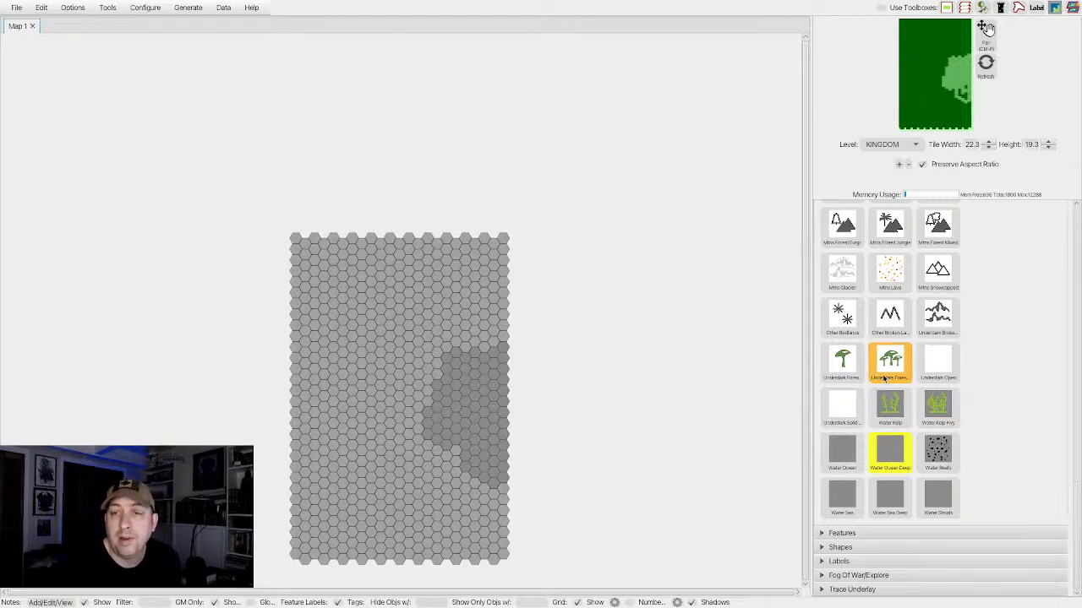
Examine the mountain and hill terrain tiles in the palette.
{"action": "scroll", "coordinate": [900, 367], "scroll_direction": "up", "scroll_amount": 3}
{"action": "scroll", "coordinate": [904, 361], "scroll_direction": "up", "scroll_amount": 3}
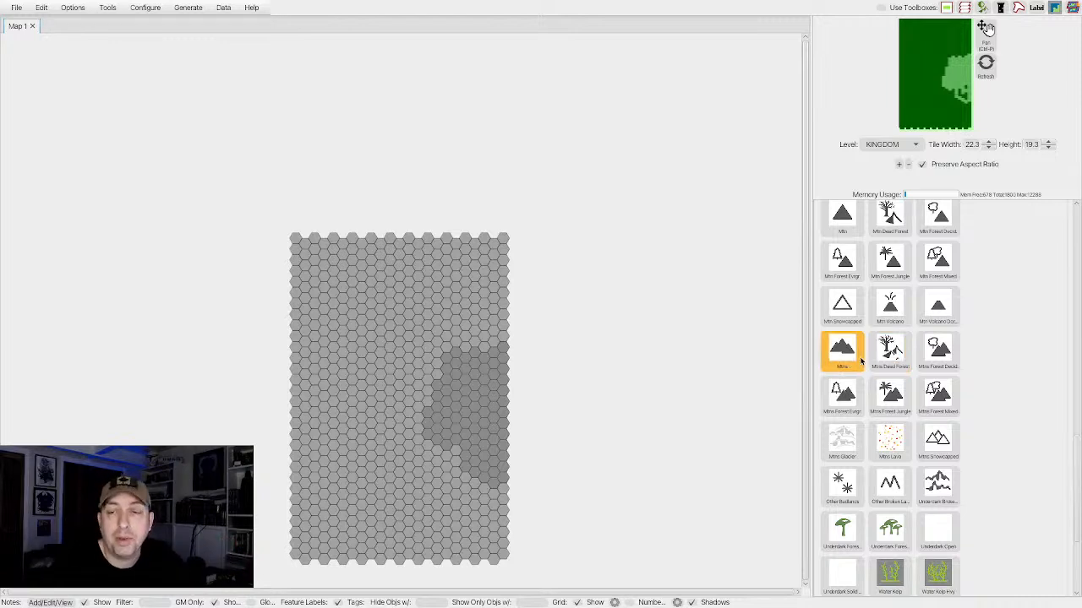
{"action": "scroll", "coordinate": [887, 357], "scroll_direction": "up", "scroll_amount": 3}
{"action": "scroll", "coordinate": [888, 357], "scroll_direction": "up", "scroll_amount": 2}
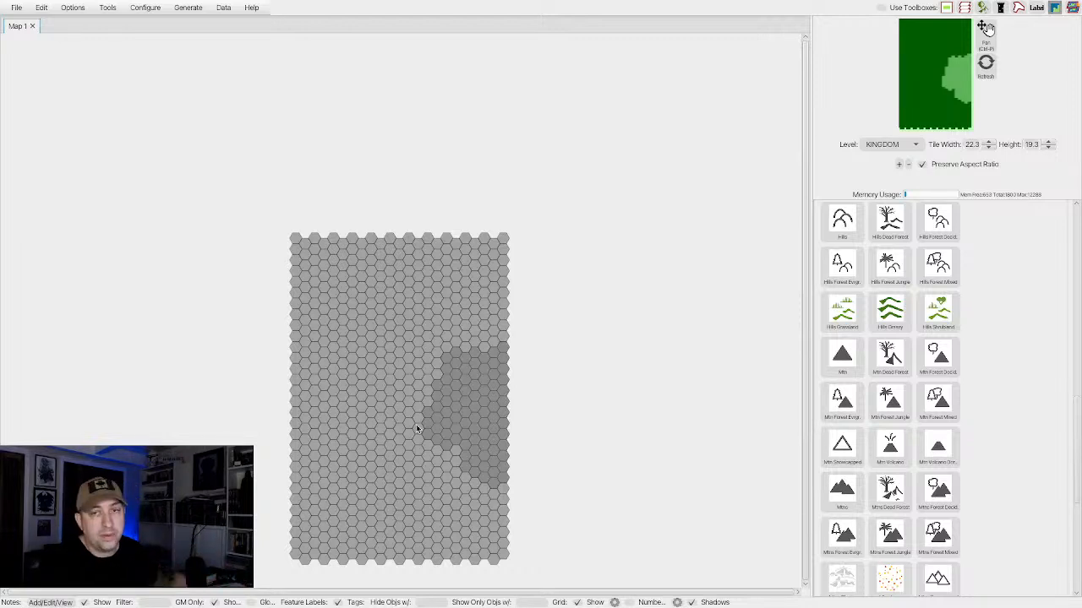
{"action": "left_click", "coordinate": [892, 329]}
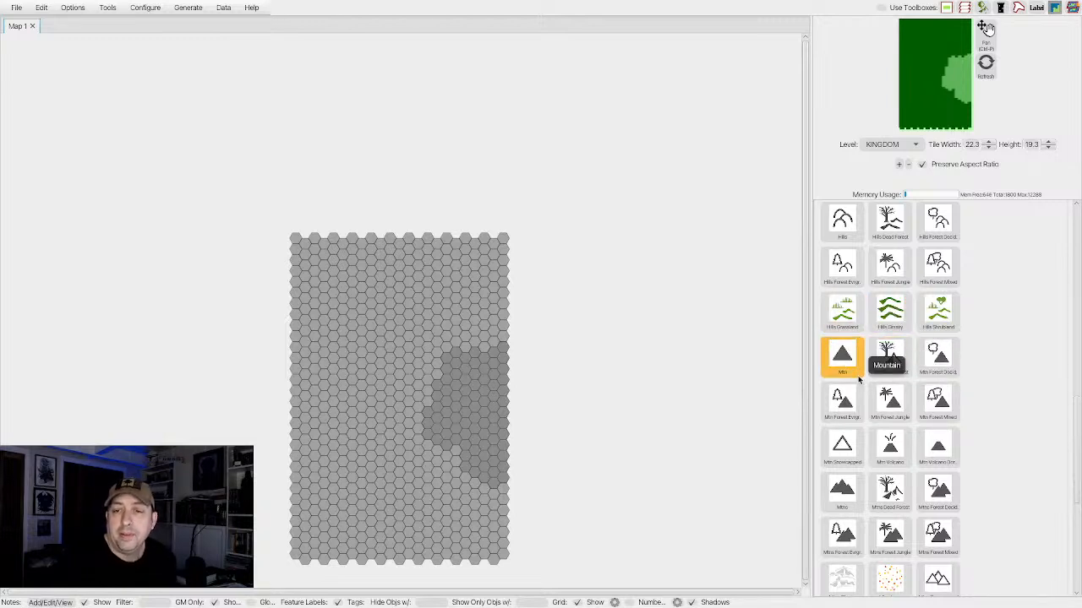
{"action": "scroll", "coordinate": [856, 376], "scroll_direction": "down", "scroll_amount": 1}
{"action": "scroll", "coordinate": [858, 380], "scroll_direction": "down", "scroll_amount": 1}
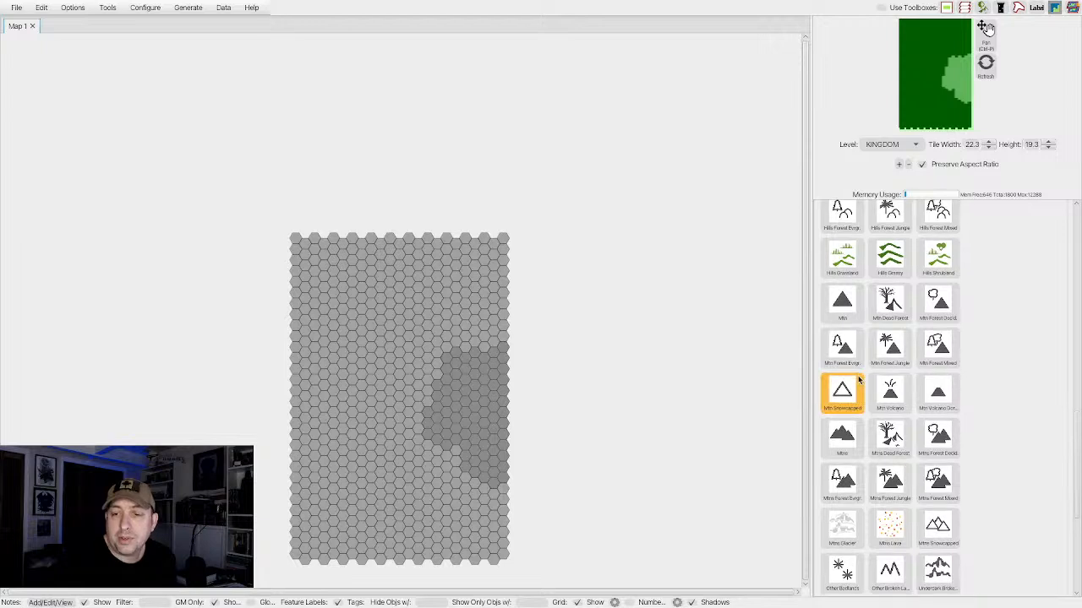
{"action": "scroll", "coordinate": [859, 380], "scroll_direction": "up", "scroll_amount": 5}
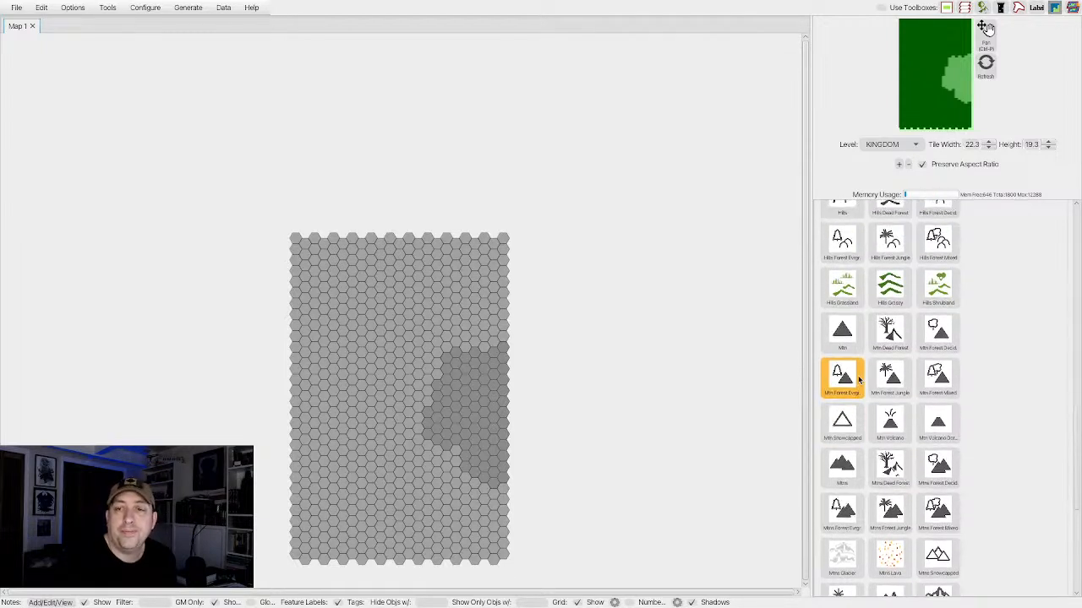
Place a single Grassland hex inland, west of the ocean bay near the map's mid-height, as the centre of a terrain cluster.
{"action": "scroll", "coordinate": [859, 380], "scroll_direction": "up", "scroll_amount": 3}
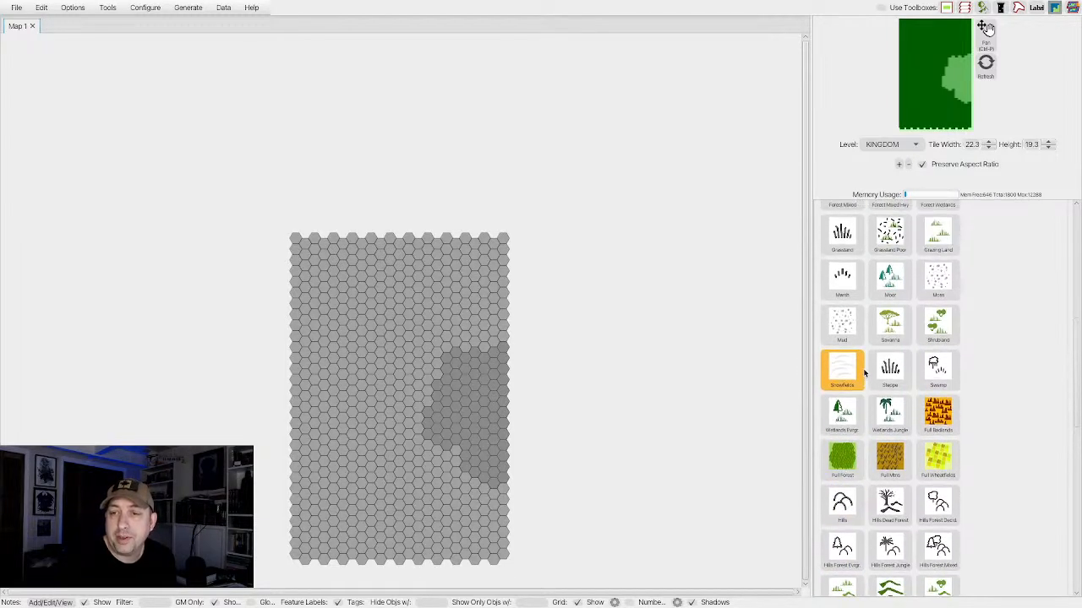
{"action": "scroll", "coordinate": [883, 294], "scroll_direction": "up", "scroll_amount": 1}
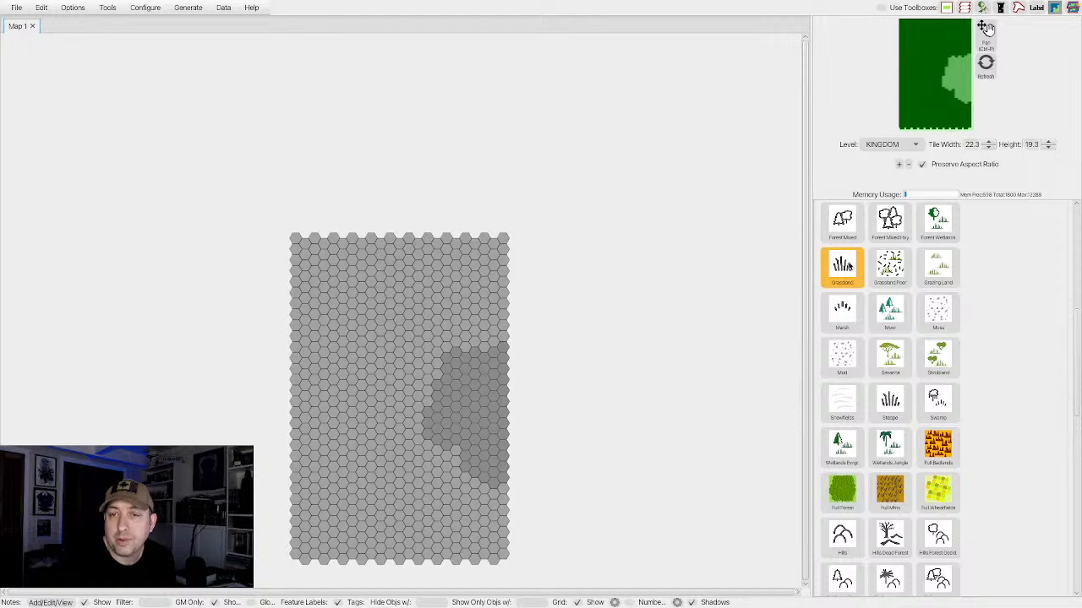
{"action": "left_click", "coordinate": [850, 268]}
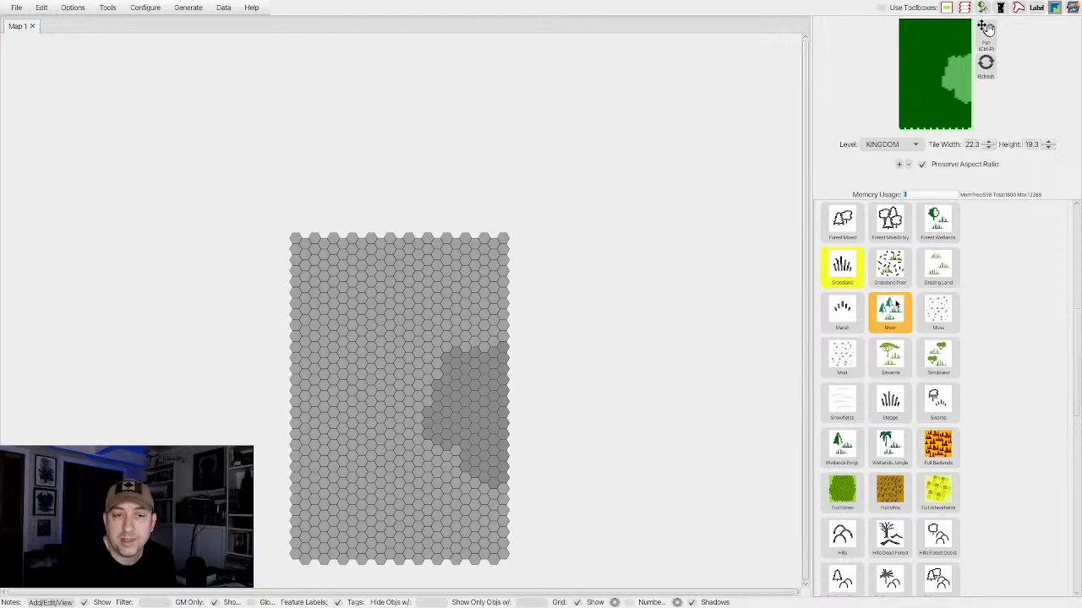
{"action": "left_click", "coordinate": [359, 385]}
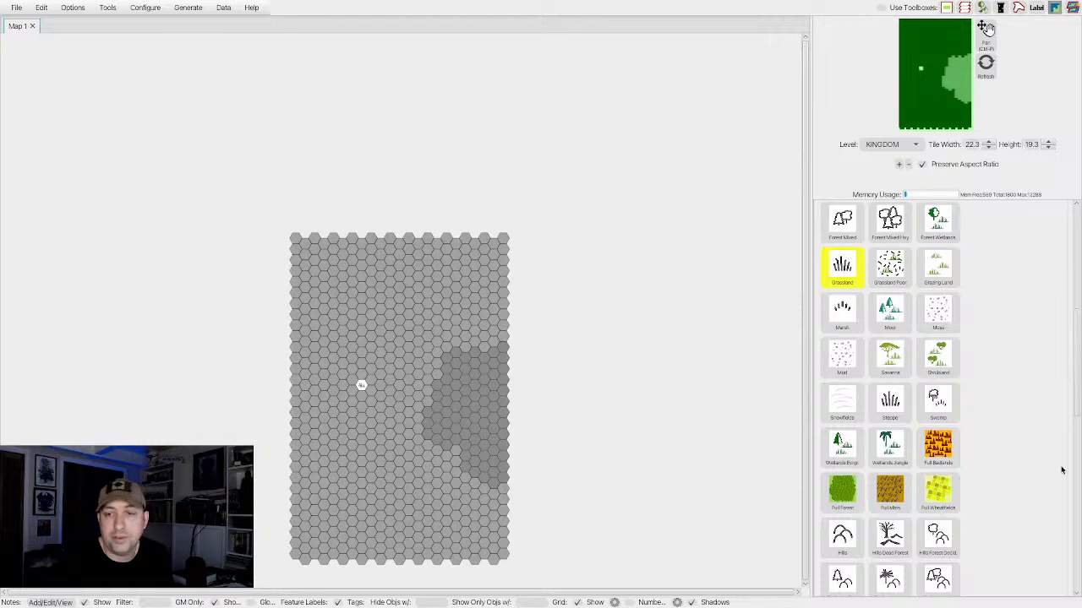
Place Mtns terrain on the three hexes north, northeast and southeast of the central grassland hex.
{"action": "scroll", "coordinate": [863, 450], "scroll_direction": "down", "scroll_amount": 2}
{"action": "scroll", "coordinate": [862, 450], "scroll_direction": "down", "scroll_amount": 3}
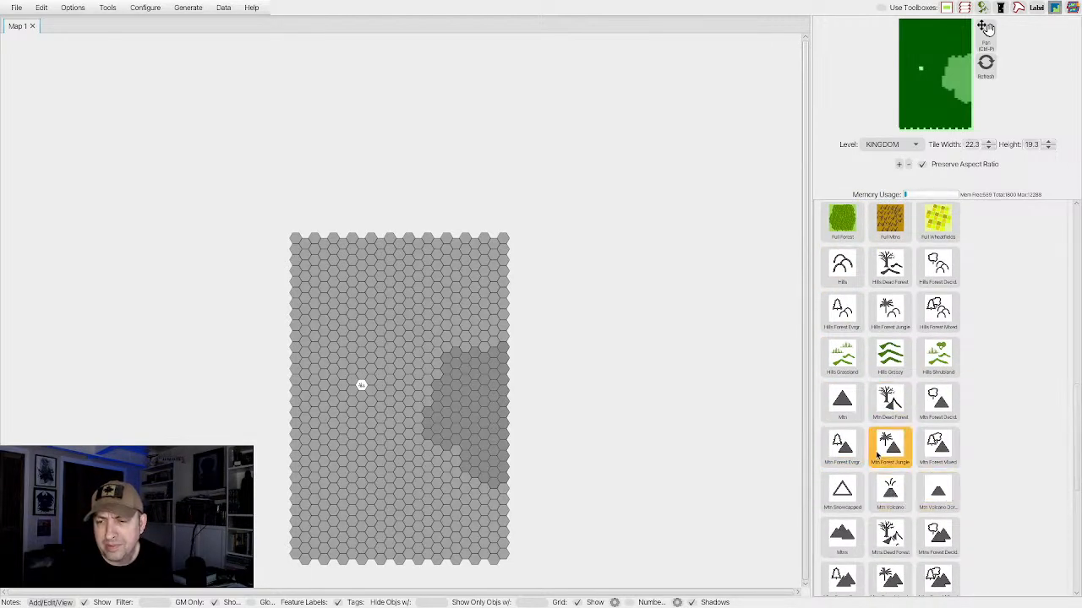
{"action": "left_click", "coordinate": [843, 537]}
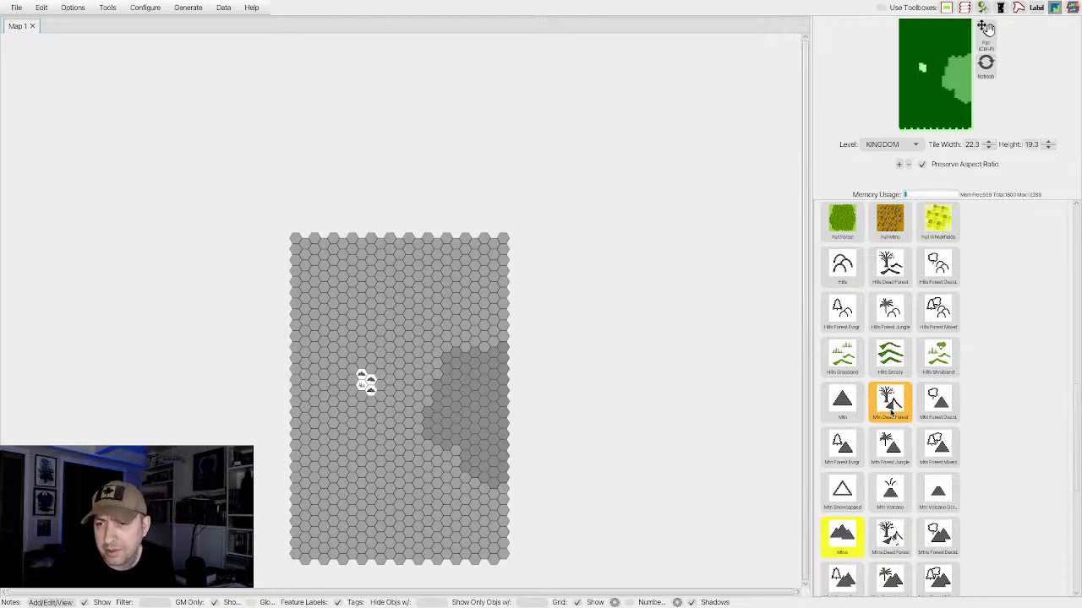
Place a Marsh hex directly south and a deciduous forest hex southwest of the central grassland hex.
{"action": "scroll", "coordinate": [890, 412], "scroll_direction": "up", "scroll_amount": 6}
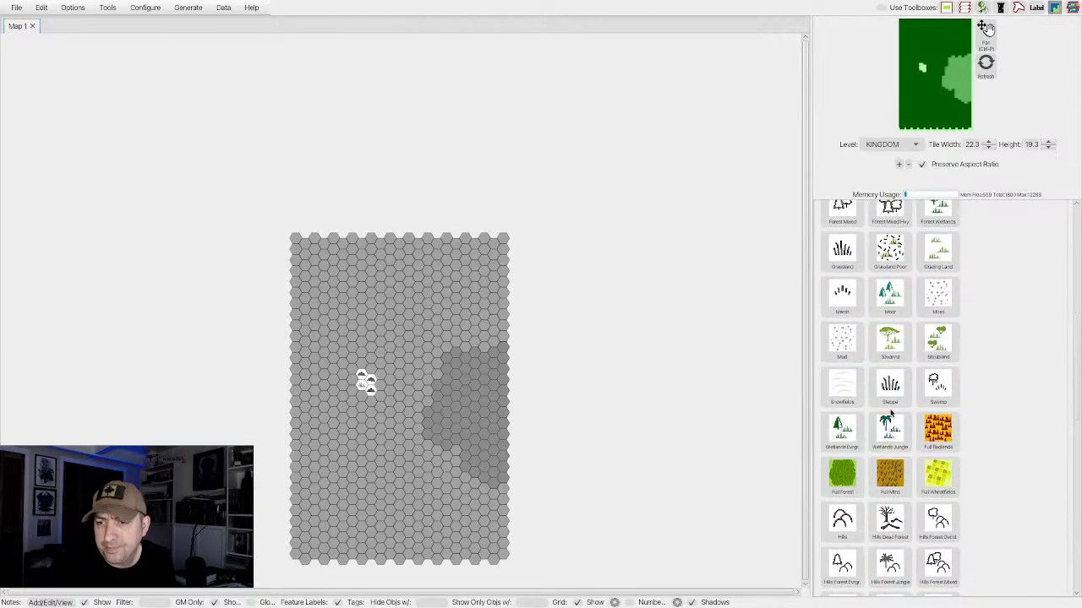
{"action": "scroll", "coordinate": [890, 385], "scroll_direction": "up", "scroll_amount": 1}
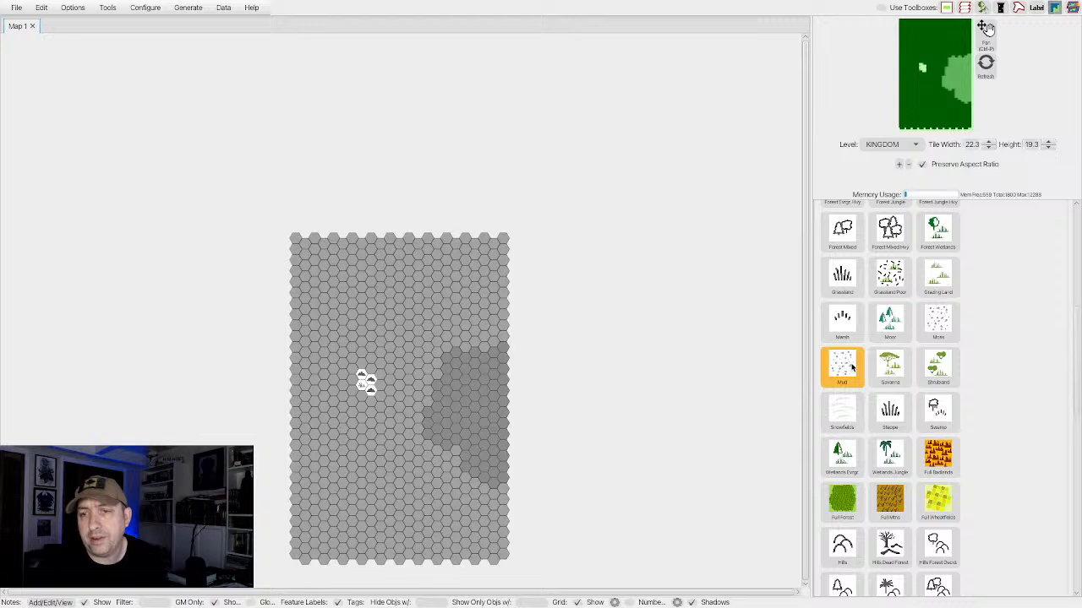
{"action": "left_click", "coordinate": [850, 319]}
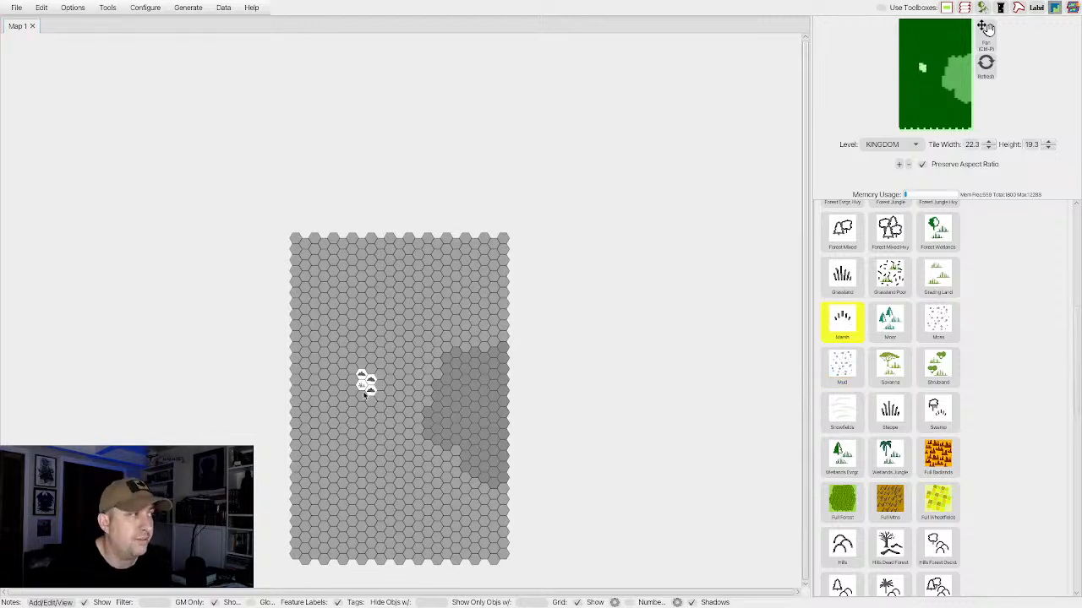
{"action": "left_click", "coordinate": [362, 395]}
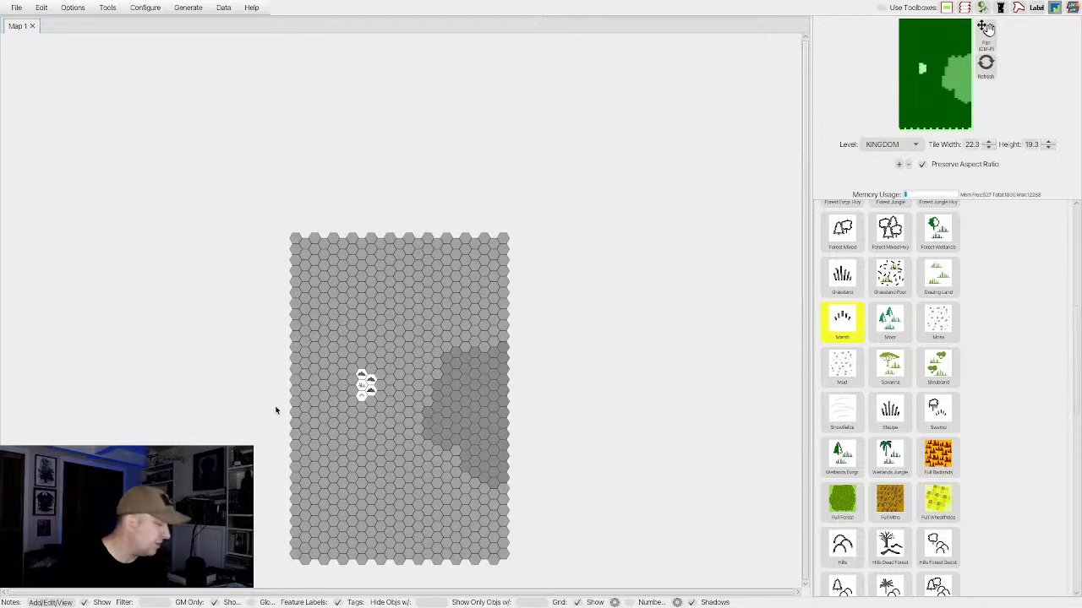
{"action": "scroll", "coordinate": [891, 322], "scroll_direction": "up", "scroll_amount": 3}
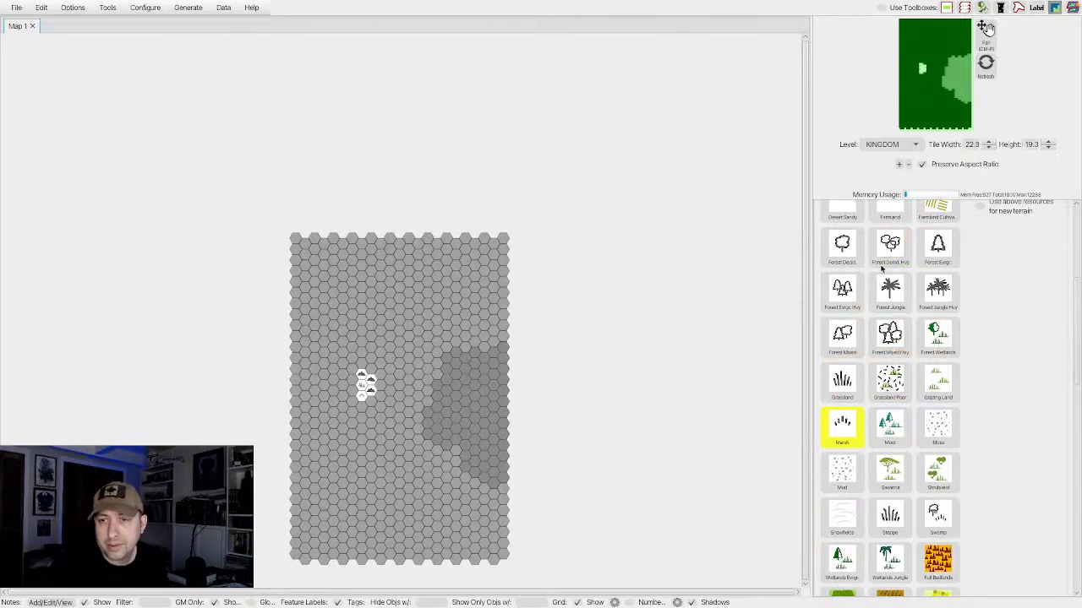
{"action": "left_click", "coordinate": [840, 254]}
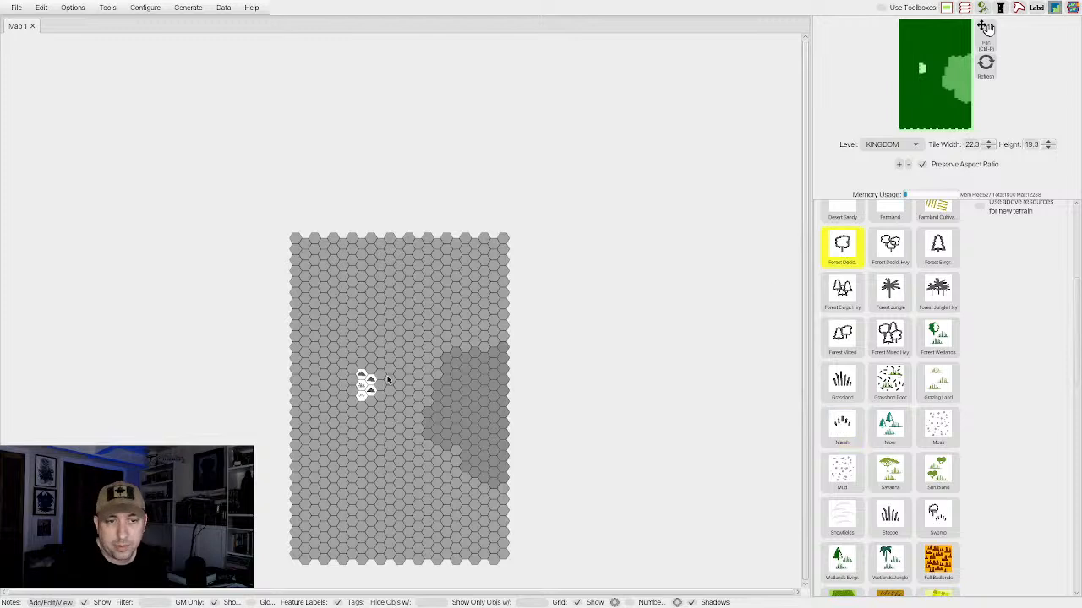
{"action": "left_click", "coordinate": [350, 389]}
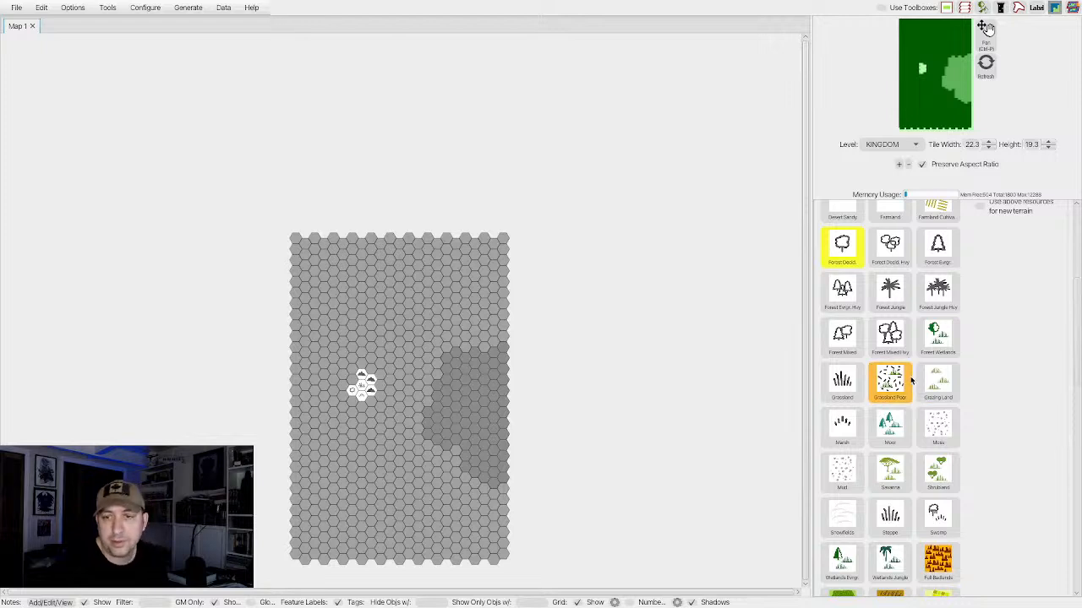
Place a Hills hex northwest of the central grassland hex to complete the surrounding ring.
{"action": "scroll", "coordinate": [873, 365], "scroll_direction": "down", "scroll_amount": 1}
{"action": "scroll", "coordinate": [873, 365], "scroll_direction": "up", "scroll_amount": 10}
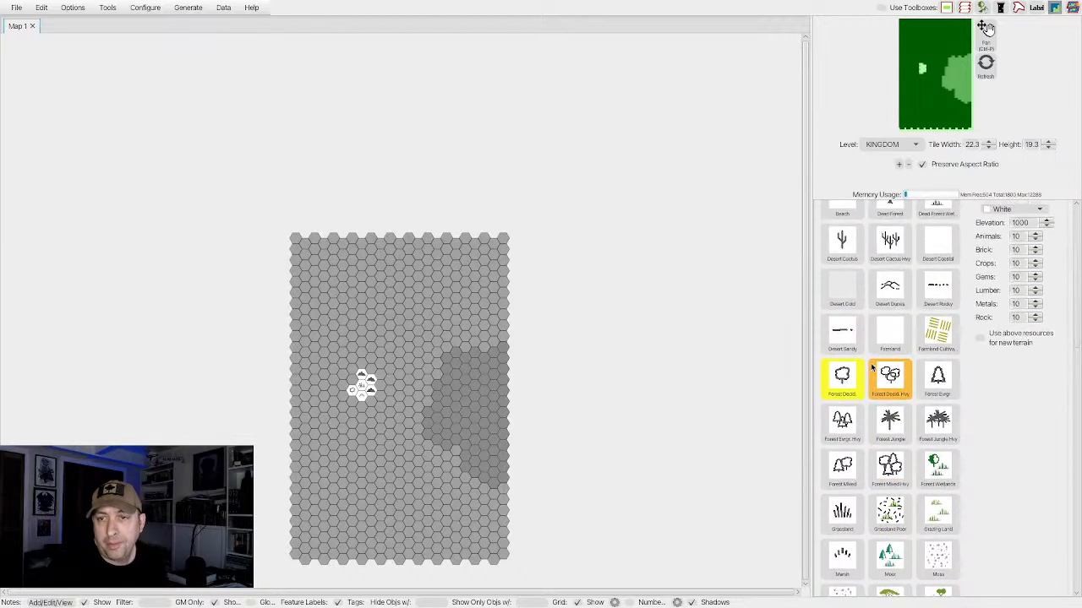
{"action": "scroll", "coordinate": [873, 365], "scroll_direction": "down", "scroll_amount": 9}
{"action": "scroll", "coordinate": [873, 365], "scroll_direction": "up", "scroll_amount": 2}
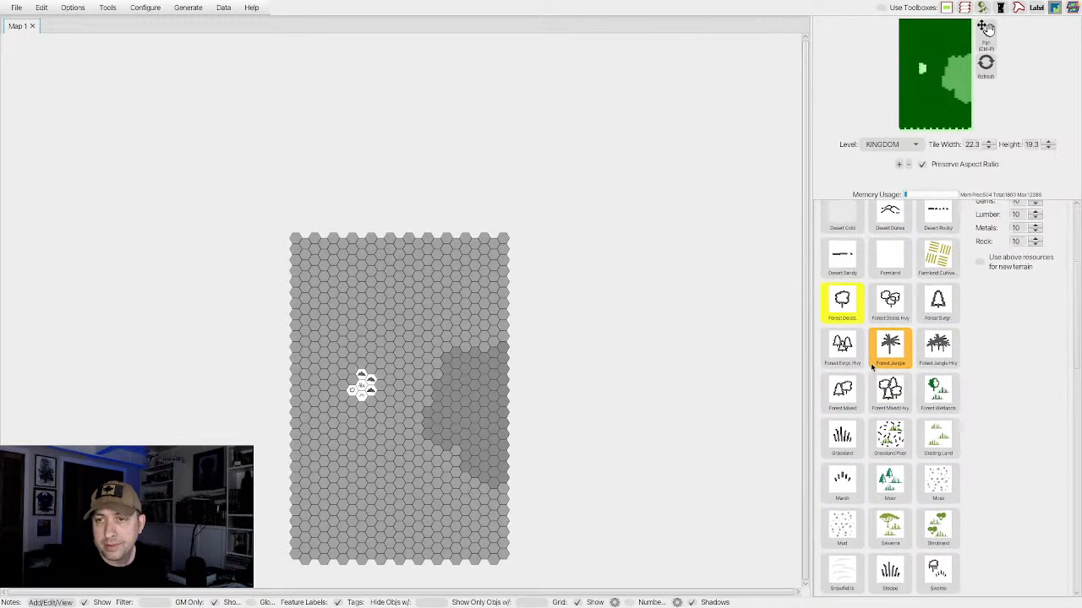
{"action": "scroll", "coordinate": [873, 365], "scroll_direction": "down", "scroll_amount": 4}
{"action": "scroll", "coordinate": [873, 365], "scroll_direction": "down", "scroll_amount": 7}
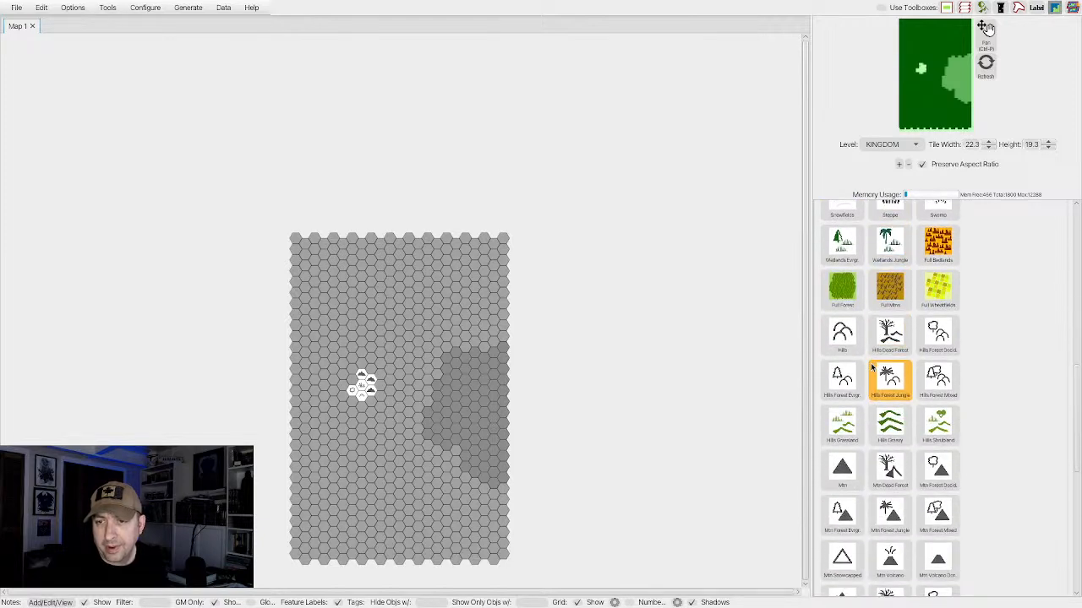
{"action": "left_click", "coordinate": [837, 336]}
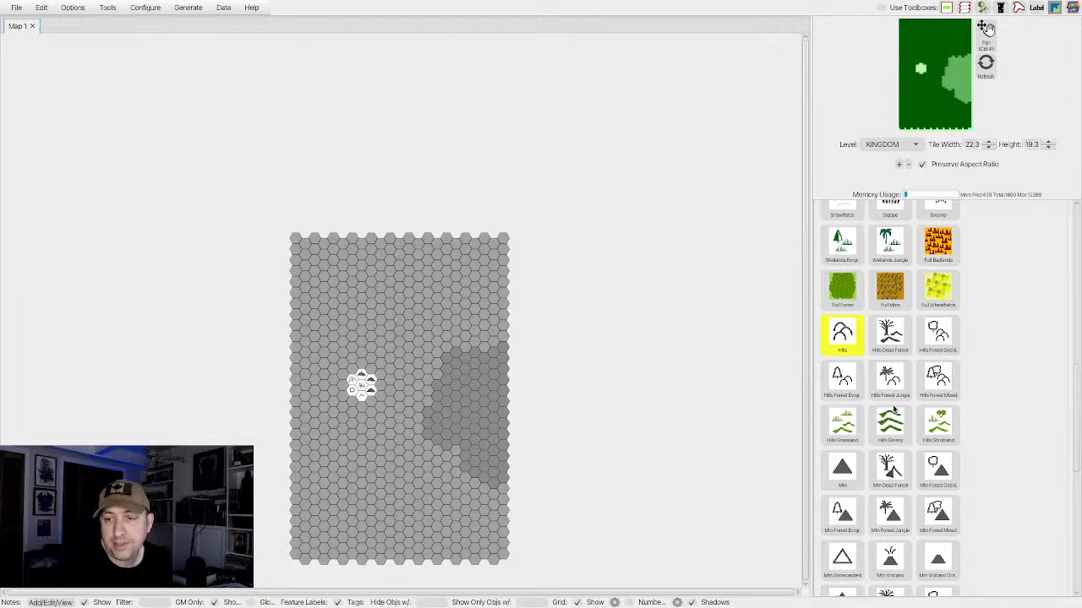
Place Grassland on two outer hexes, two hexes north and two hexes northeast of the central grassland hex.
{"action": "scroll", "coordinate": [901, 414], "scroll_direction": "down", "scroll_amount": 5}
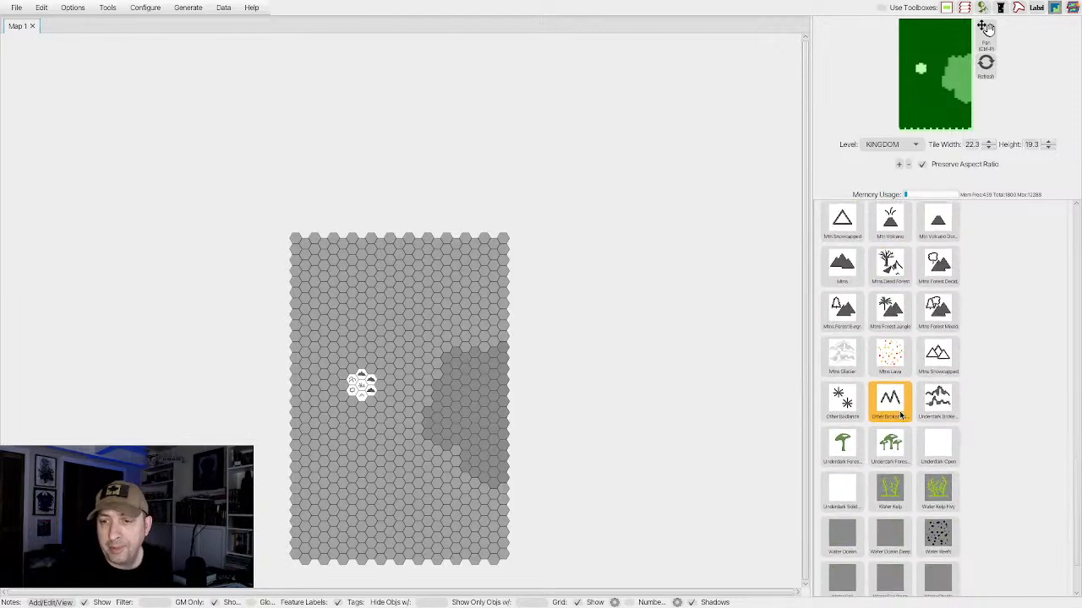
{"action": "scroll", "coordinate": [900, 414], "scroll_direction": "up", "scroll_amount": 6}
{"action": "scroll", "coordinate": [900, 414], "scroll_direction": "up", "scroll_amount": 5}
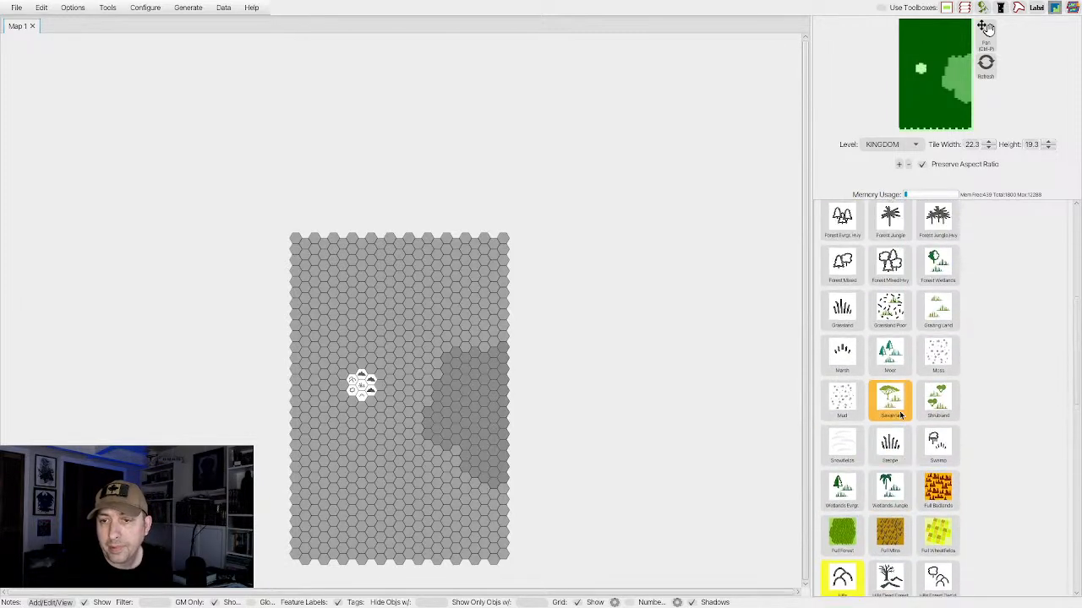
{"action": "left_click", "coordinate": [842, 349]}
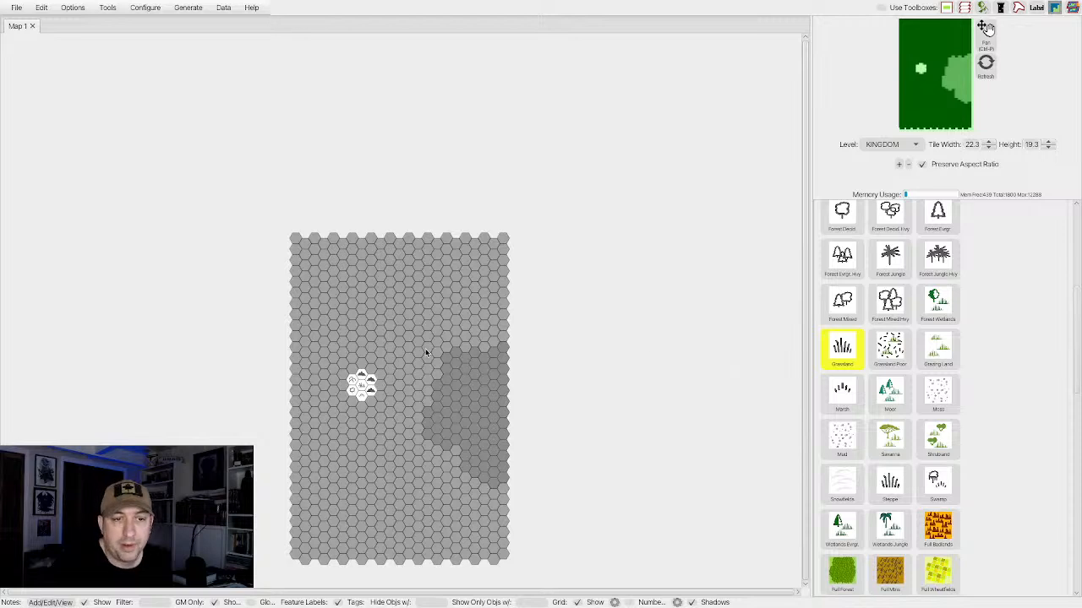
{"action": "left_click", "coordinate": [360, 366]}
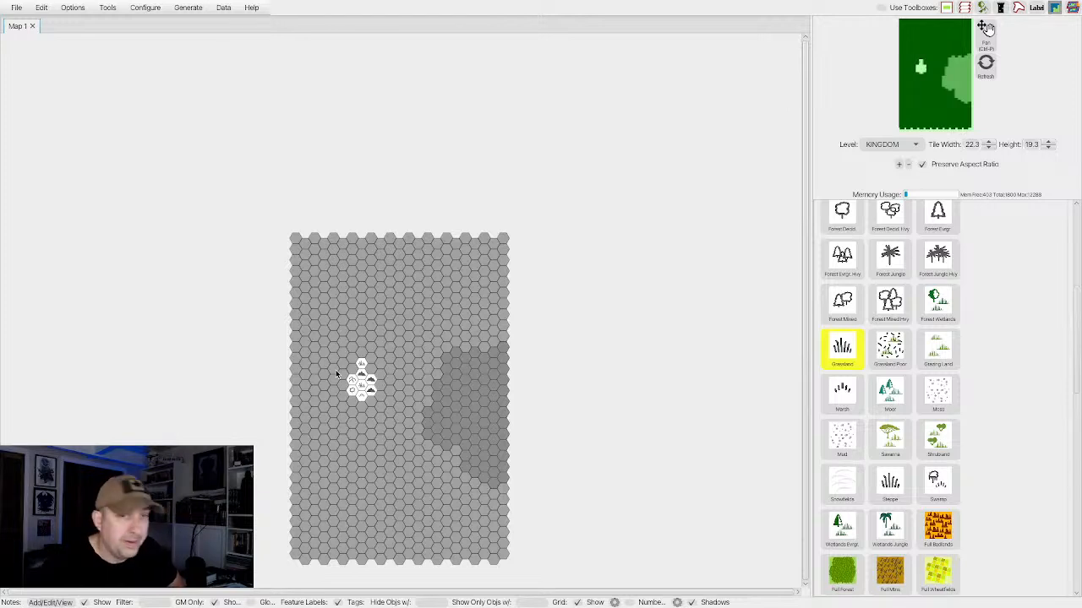
{"action": "left_click", "coordinate": [380, 376]}
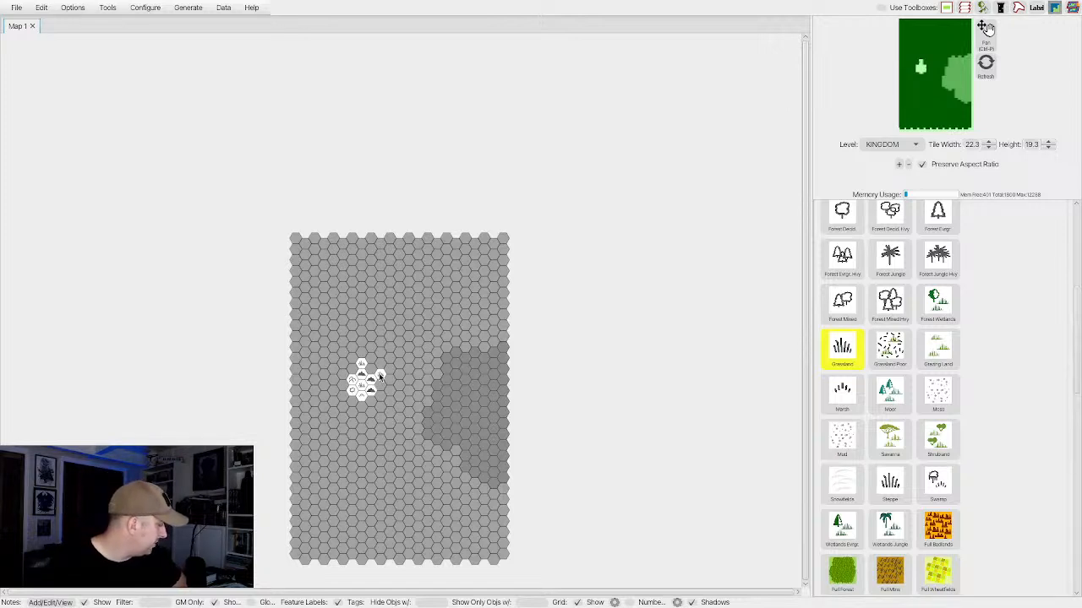
{"action": "left_click", "coordinate": [380, 376]}
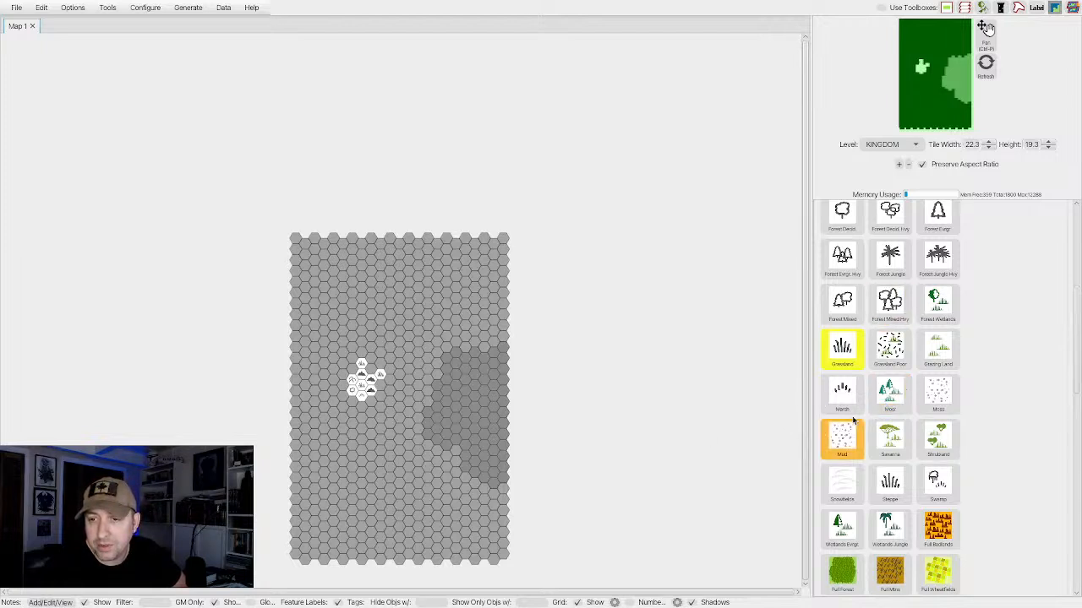
Place a Mtns hex two hexes southeast of the central grassland hex, just beyond the ring.
{"action": "scroll", "coordinate": [874, 404], "scroll_direction": "up", "scroll_amount": 2}
{"action": "scroll", "coordinate": [874, 404], "scroll_direction": "down", "scroll_amount": 5}
{"action": "scroll", "coordinate": [874, 404], "scroll_direction": "down", "scroll_amount": 4}
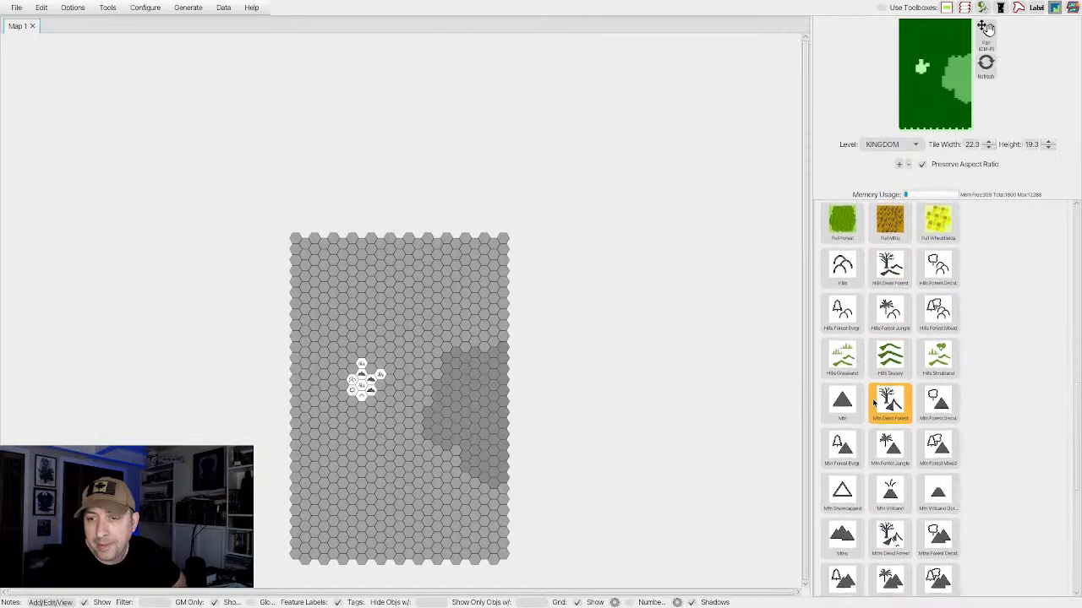
{"action": "left_click", "coordinate": [842, 429]}
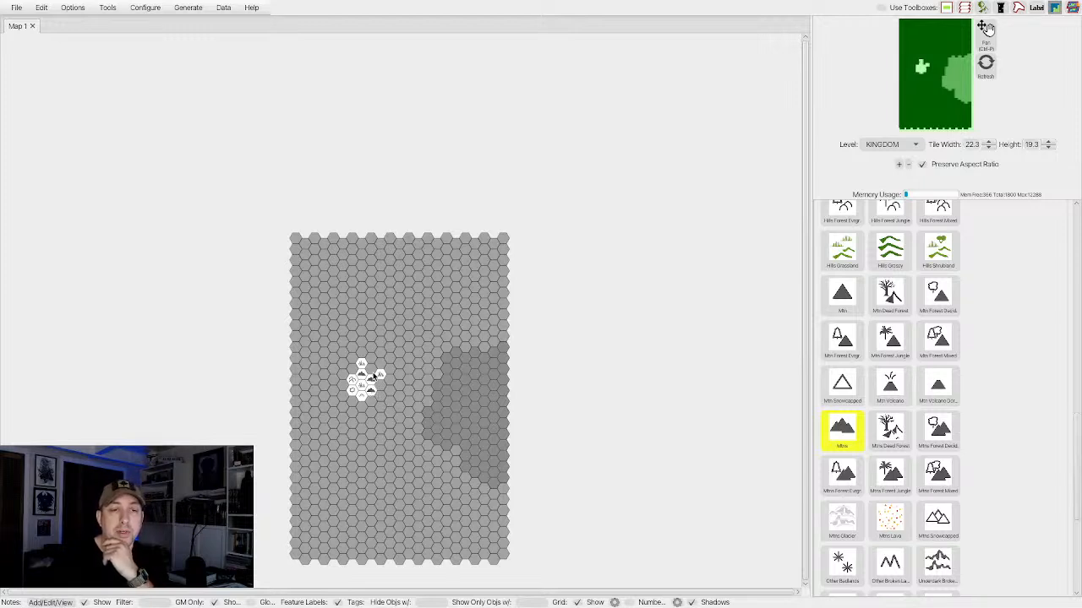
{"action": "left_click", "coordinate": [381, 398]}
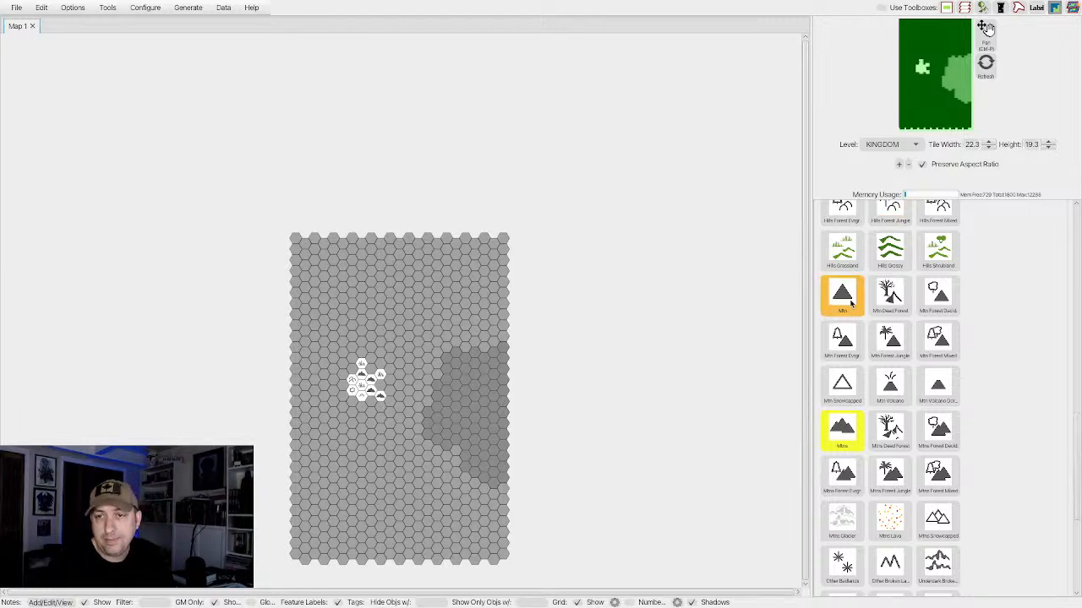
Place a Grassland hex directly south of the marsh and a deciduous forest hex southwest of the existing forest hex.
{"action": "scroll", "coordinate": [847, 302], "scroll_direction": "up", "scroll_amount": 10}
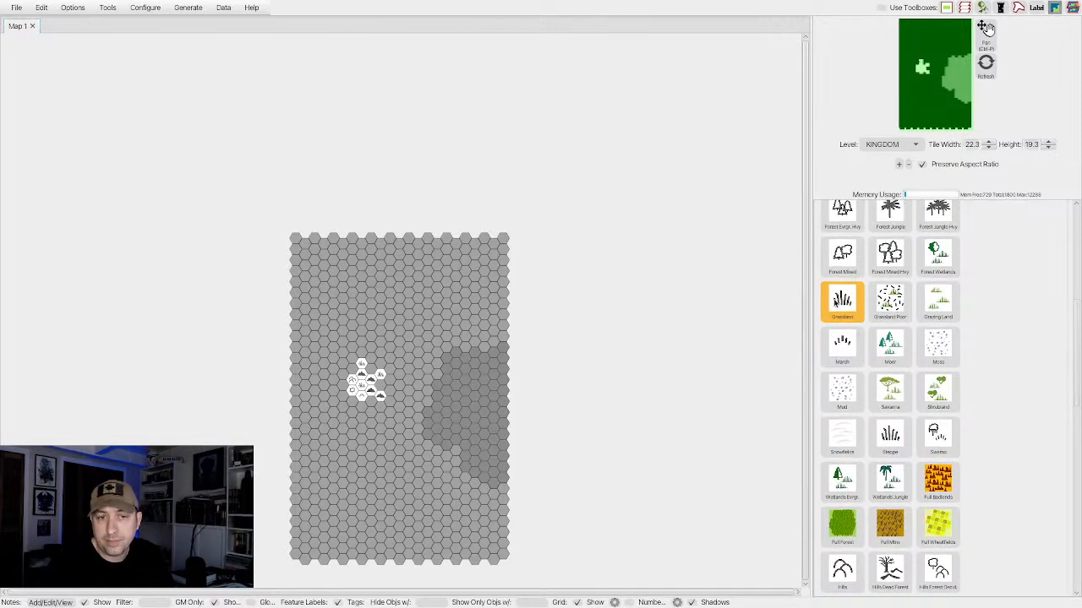
{"action": "left_click", "coordinate": [841, 302]}
{"action": "left_click", "coordinate": [362, 407]}
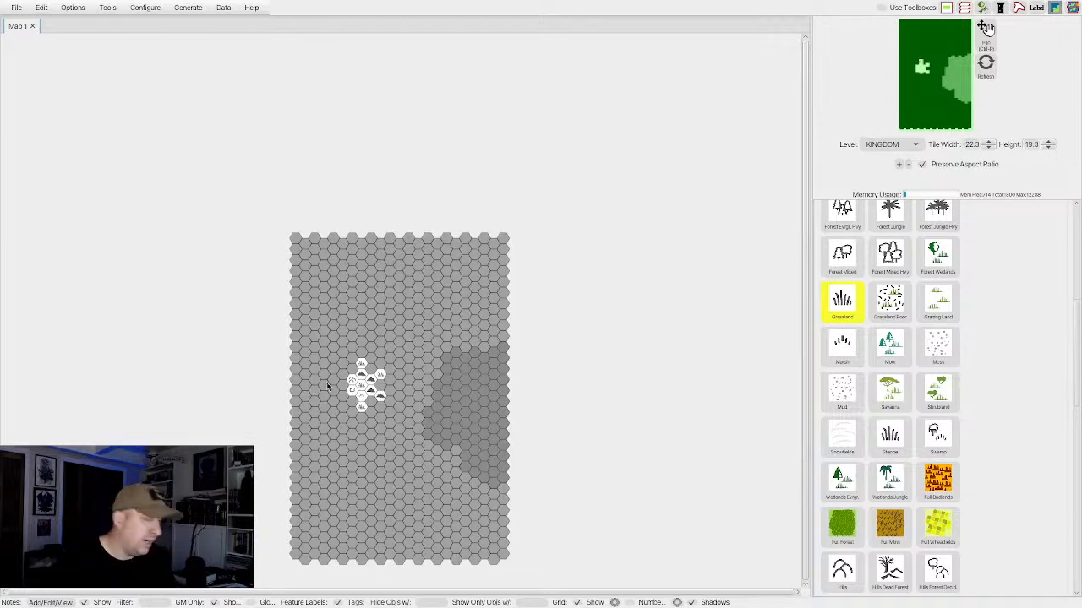
{"action": "scroll", "coordinate": [845, 271], "scroll_direction": "up", "scroll_amount": 3}
{"action": "left_click", "coordinate": [845, 277]}
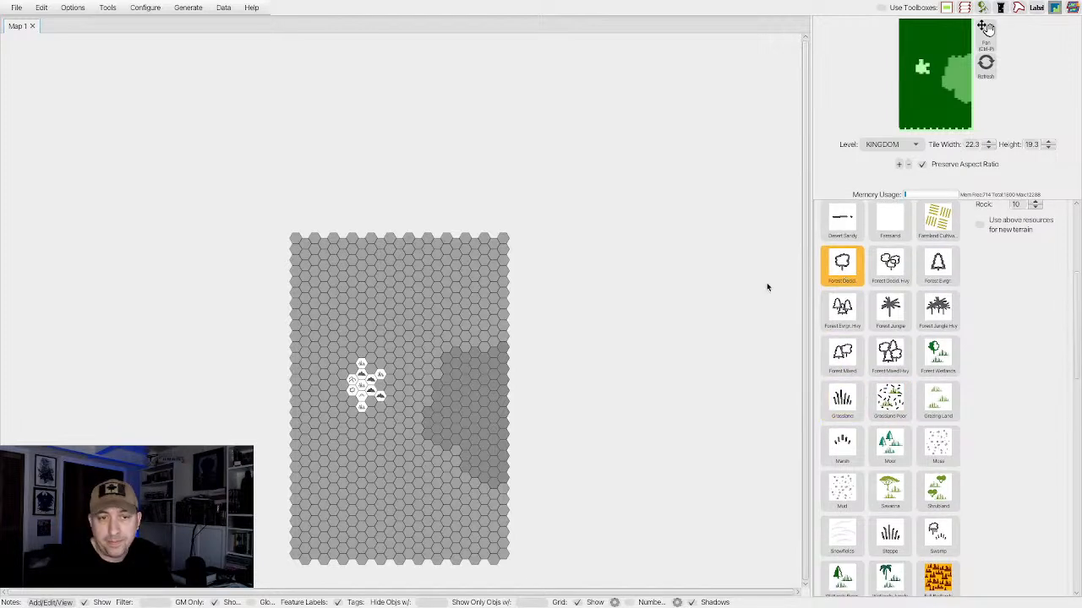
{"action": "left_click", "coordinate": [341, 398]}
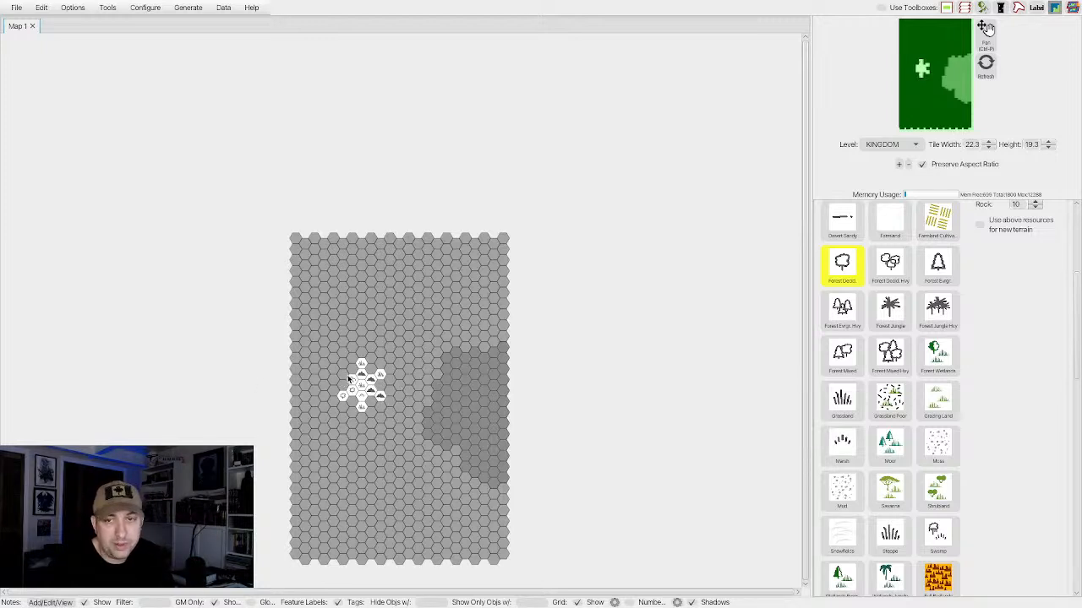
Place a Hills hex at the outer ring's northwest corner, two hexes from the central grassland, undoing the misplaced Hills hex beside it.
{"action": "scroll", "coordinate": [884, 382], "scroll_direction": "down", "scroll_amount": 7}
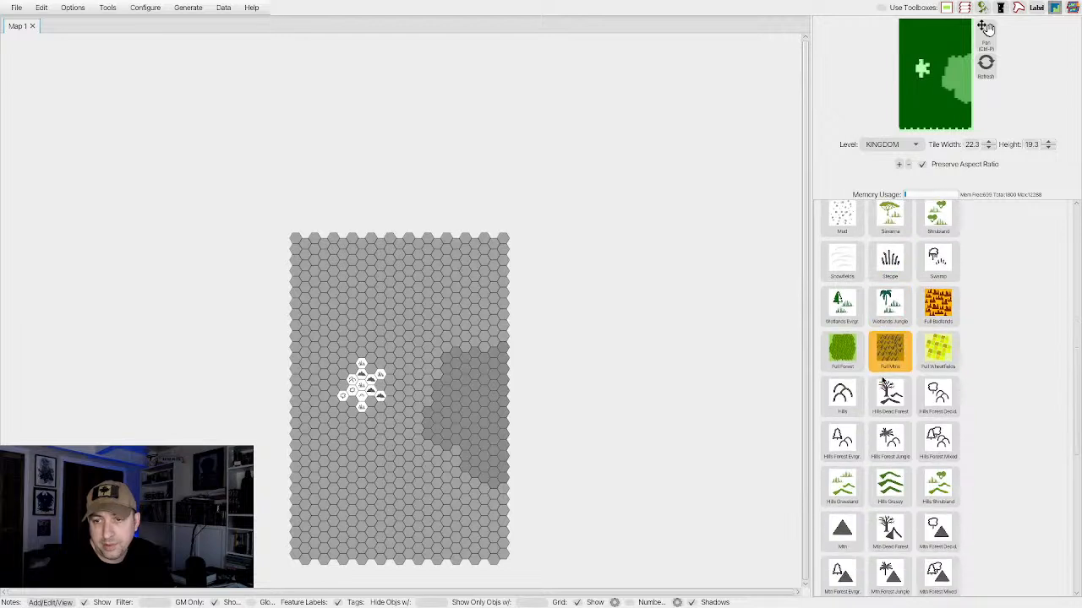
{"action": "left_click", "coordinate": [350, 375]}
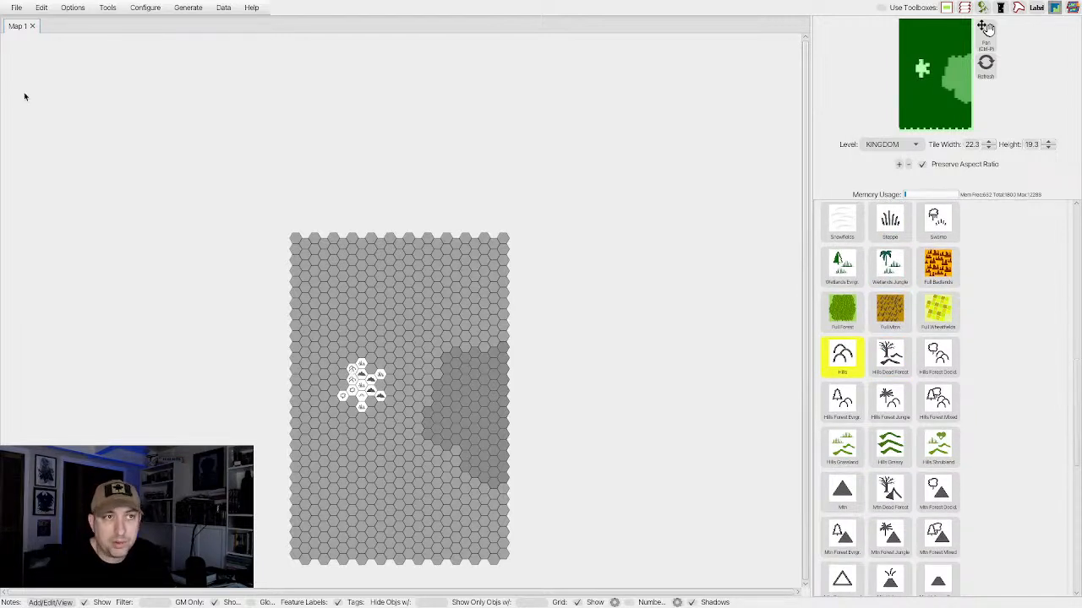
{"action": "left_click", "coordinate": [41, 8]}
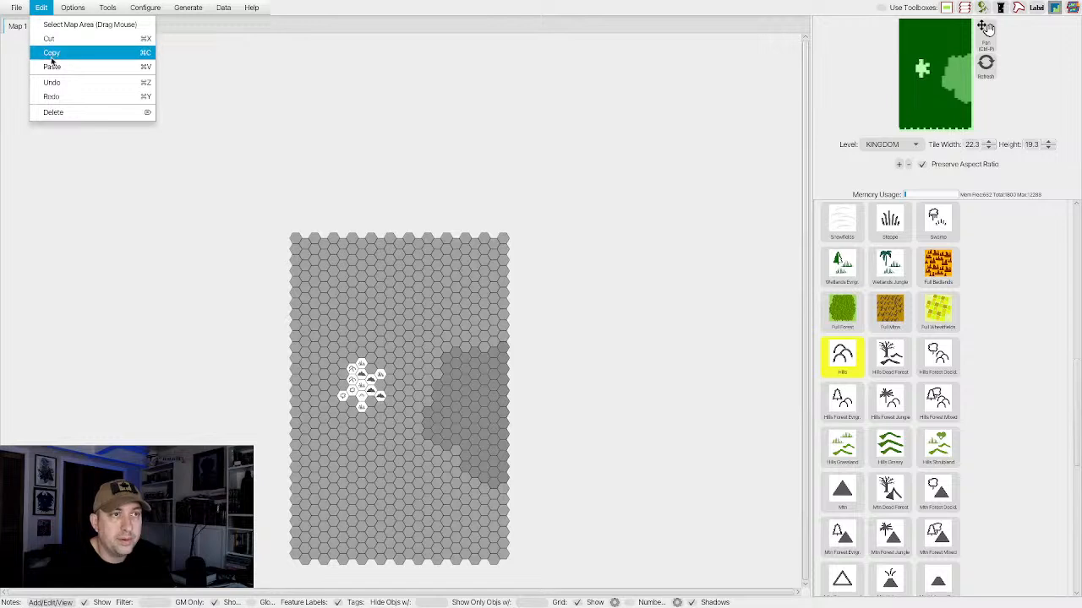
{"action": "left_click", "coordinate": [50, 82]}
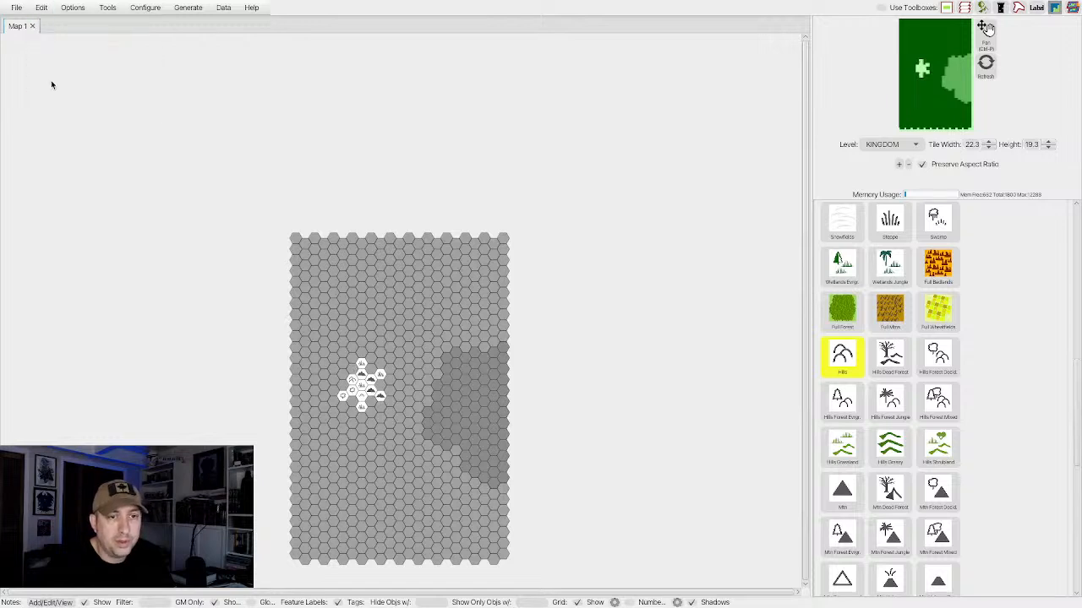
{"action": "left_click", "coordinate": [341, 374]}
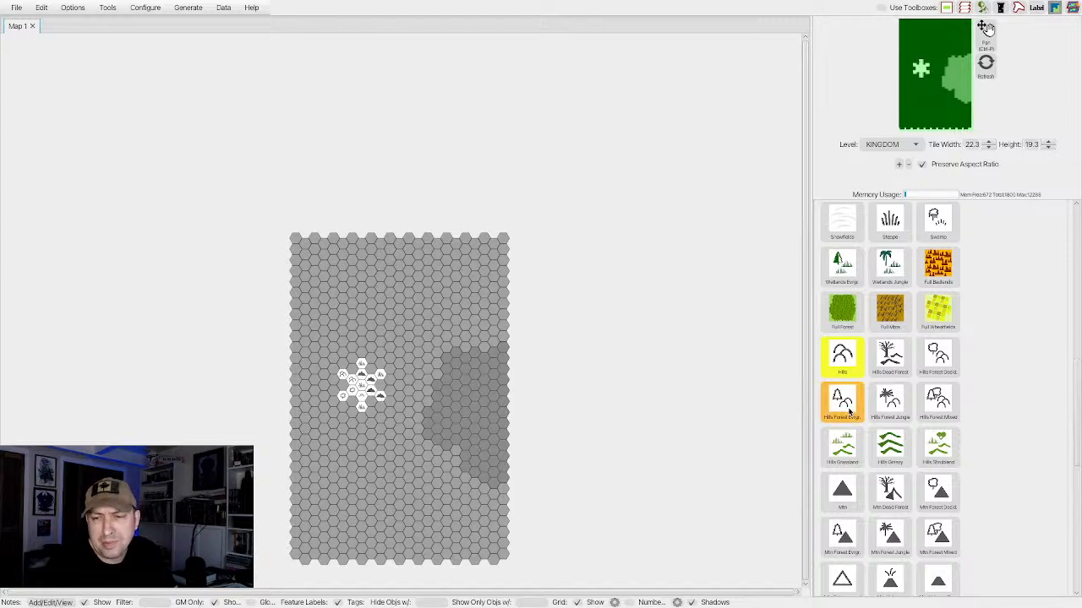
Fill the outer ring's gaps with a deciduous forest hex north-northeast and a Grassland hex east of the central grassland hex.
{"action": "scroll", "coordinate": [862, 397], "scroll_direction": "down", "scroll_amount": 10}
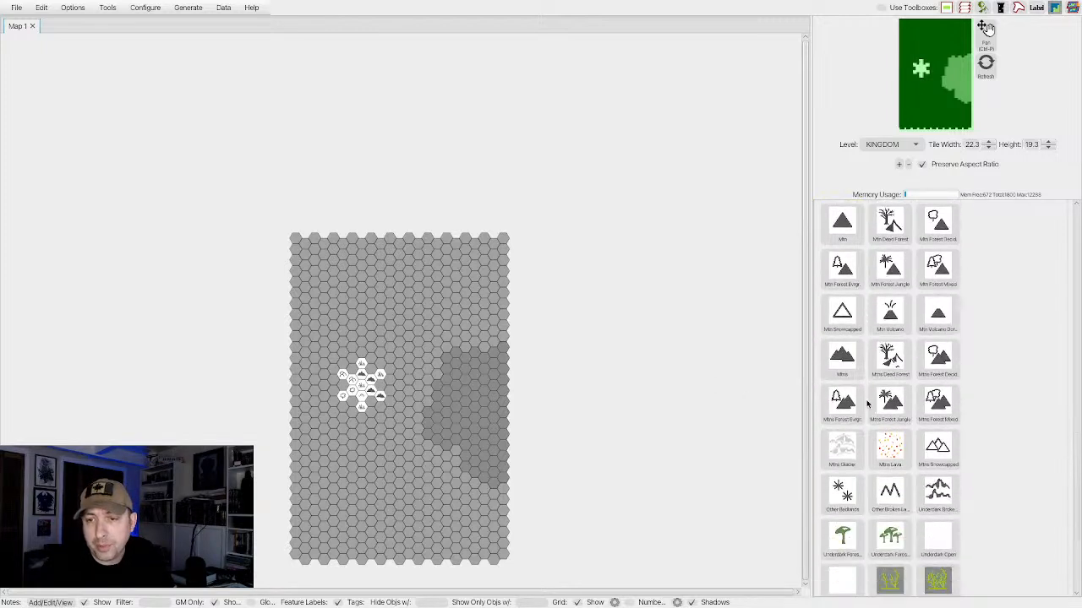
{"action": "scroll", "coordinate": [866, 404], "scroll_direction": "up", "scroll_amount": 12}
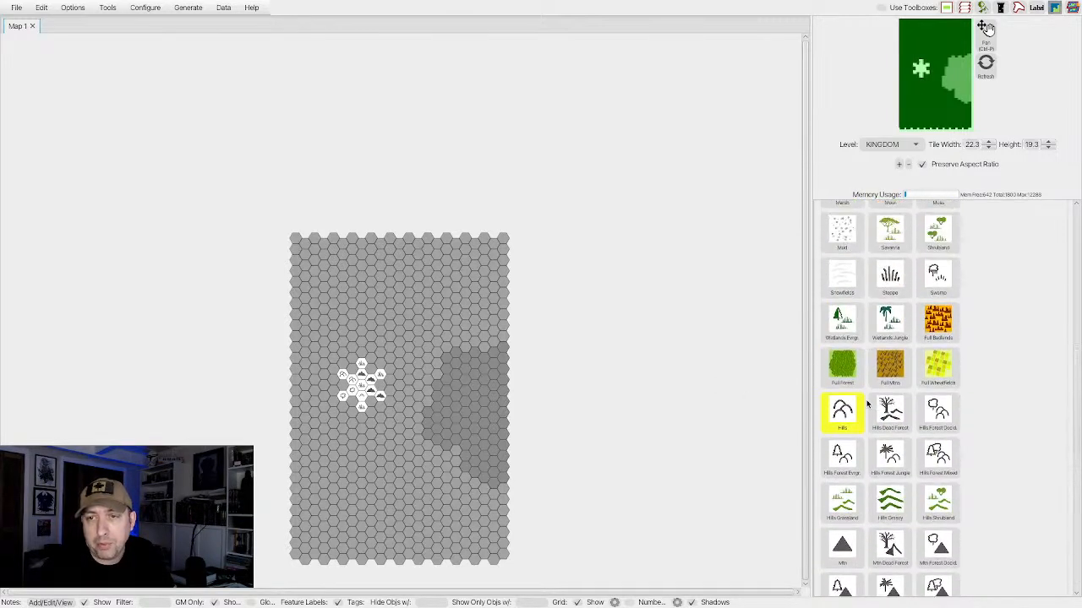
{"action": "scroll", "coordinate": [866, 404], "scroll_direction": "up", "scroll_amount": 4}
{"action": "left_click", "coordinate": [841, 299]}
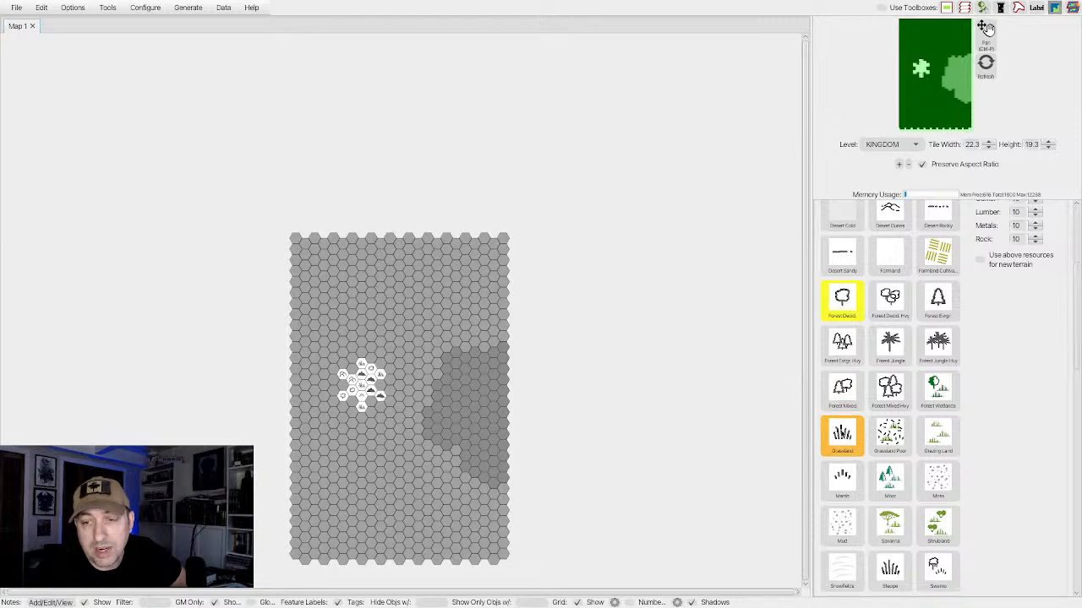
{"action": "left_click", "coordinate": [842, 435]}
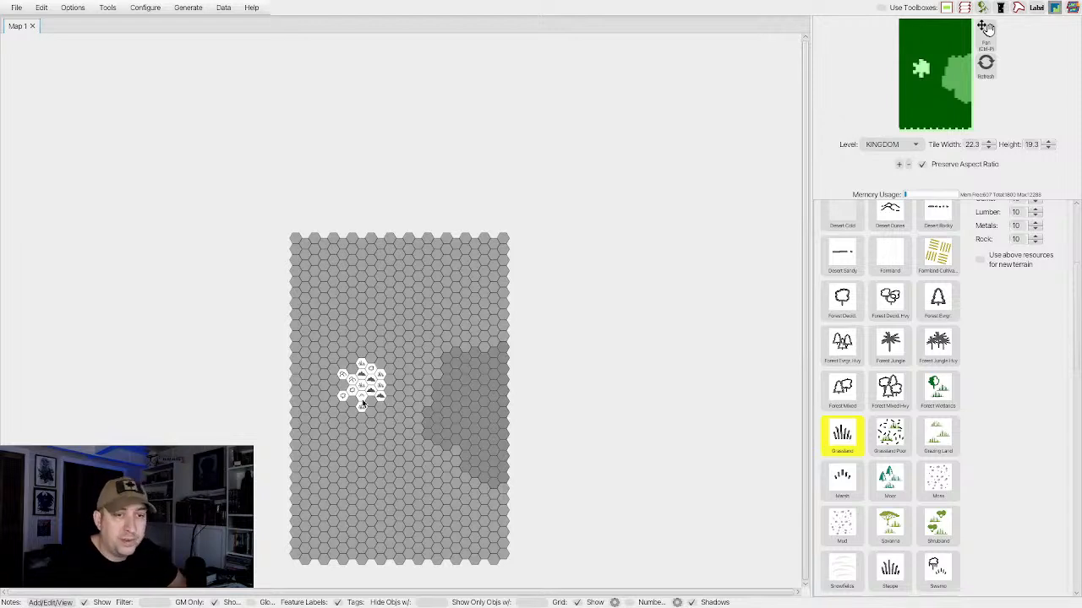
Fill the gaps beside the southernmost grassland hex with a Mtns hex to its northeast and a Marsh hex to its northwest.
{"action": "scroll", "coordinate": [863, 443], "scroll_direction": "down", "scroll_amount": 1}
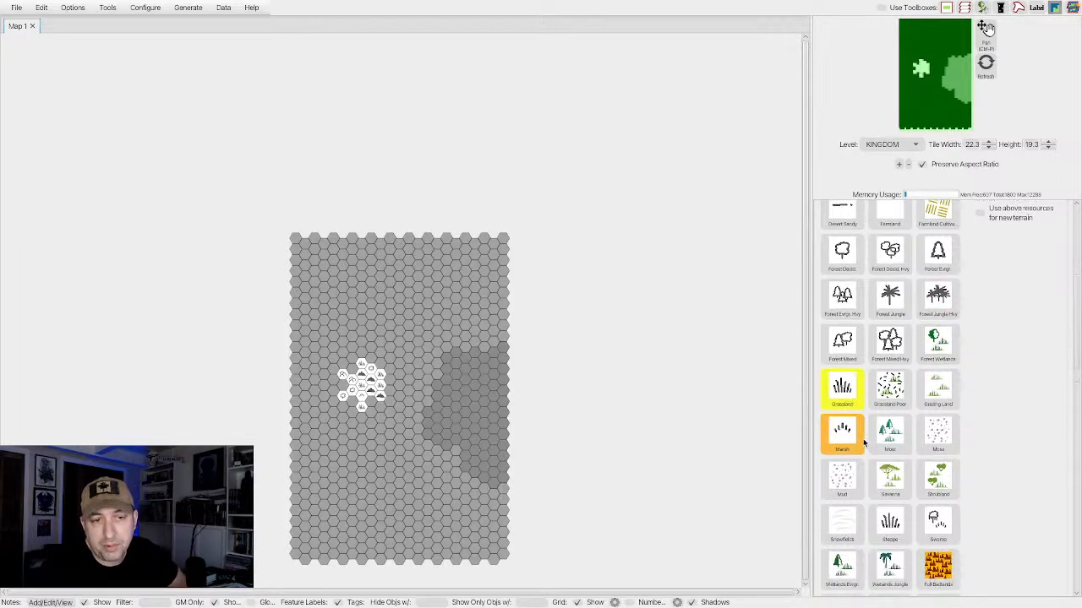
{"action": "scroll", "coordinate": [864, 443], "scroll_direction": "down", "scroll_amount": 10}
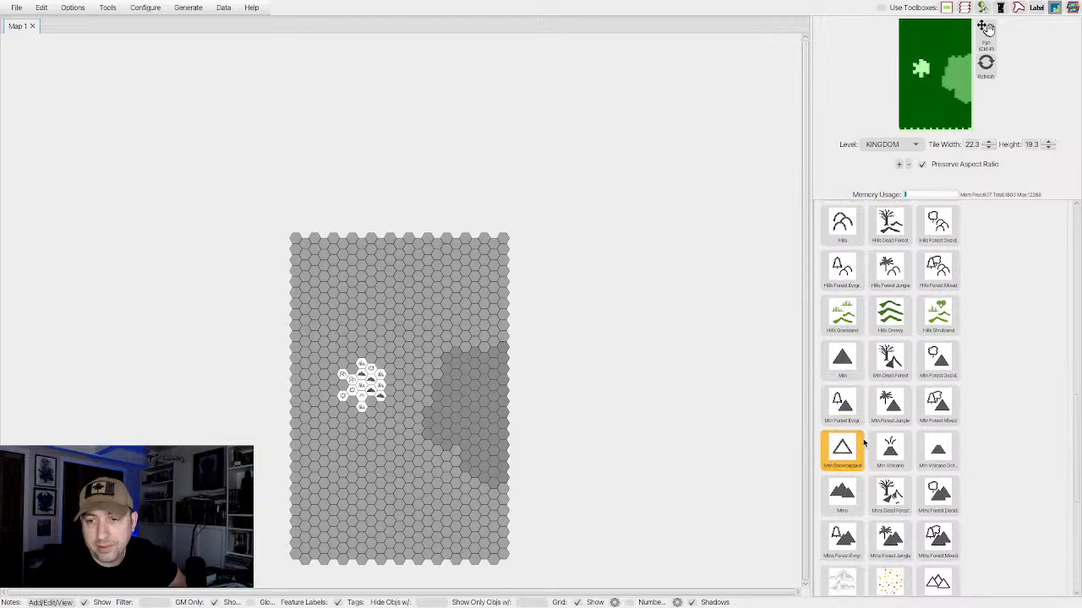
{"action": "left_click", "coordinate": [844, 498]}
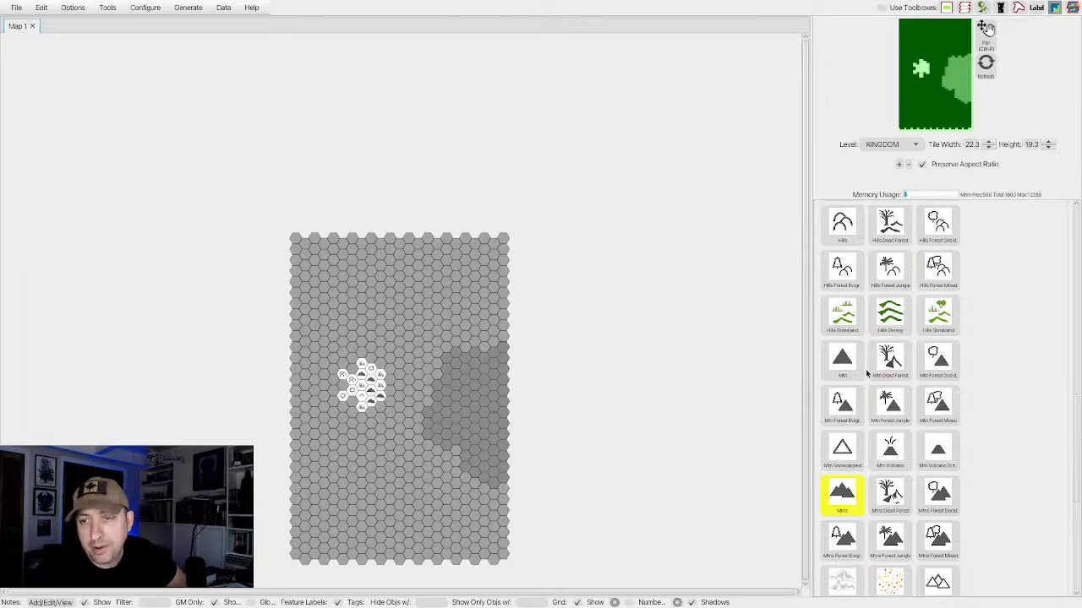
{"action": "scroll", "coordinate": [866, 368], "scroll_direction": "up", "scroll_amount": 2}
{"action": "scroll", "coordinate": [867, 369], "scroll_direction": "up", "scroll_amount": 5}
{"action": "left_click", "coordinate": [888, 398]}
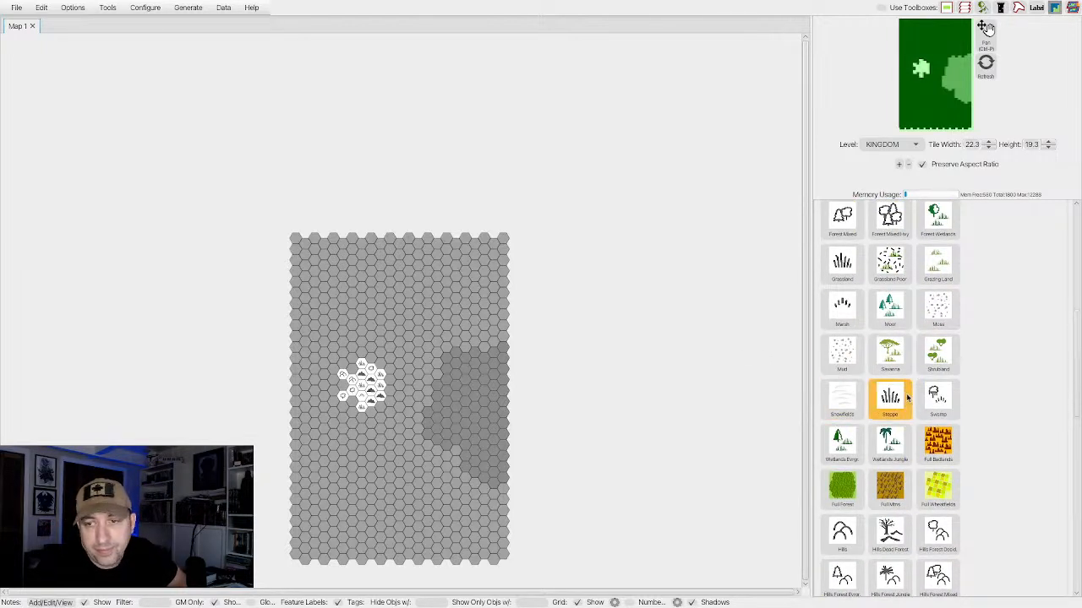
{"action": "left_click", "coordinate": [842, 309]}
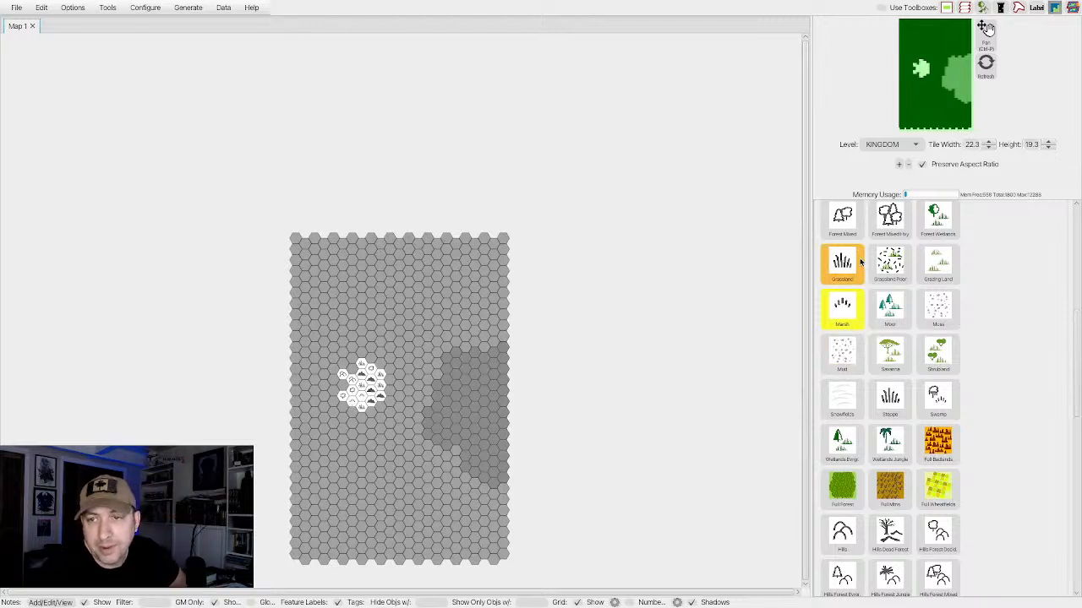
Complete the outer ring with a deciduous forest hex on the west side and a Mtns hex beside the northernmost grassland.
{"action": "scroll", "coordinate": [856, 268], "scroll_direction": "up", "scroll_amount": 2}
{"action": "scroll", "coordinate": [855, 274], "scroll_direction": "up", "scroll_amount": 1}
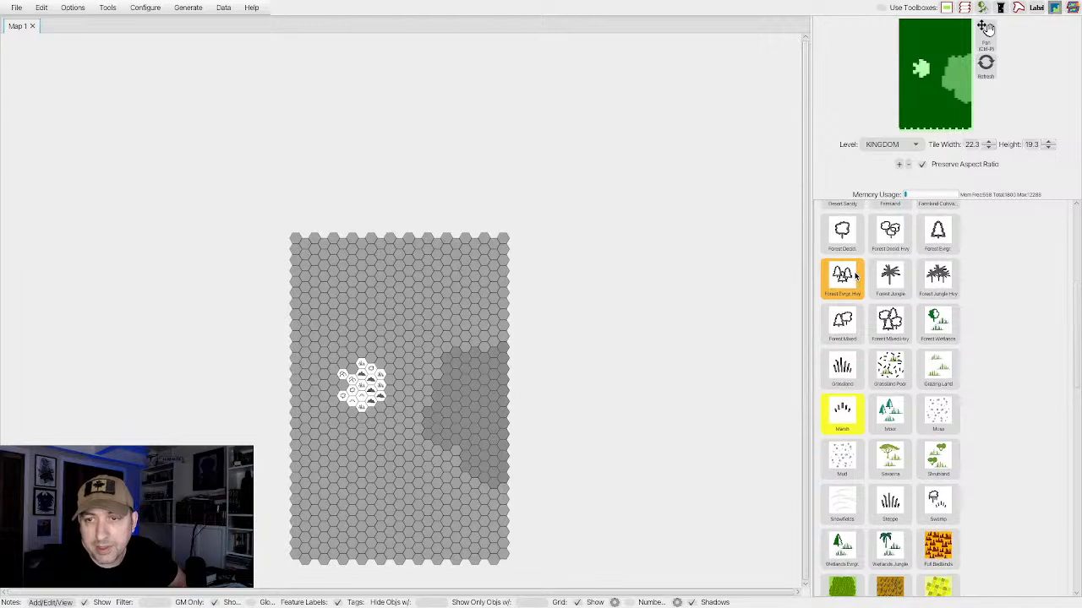
{"action": "left_click", "coordinate": [841, 235]}
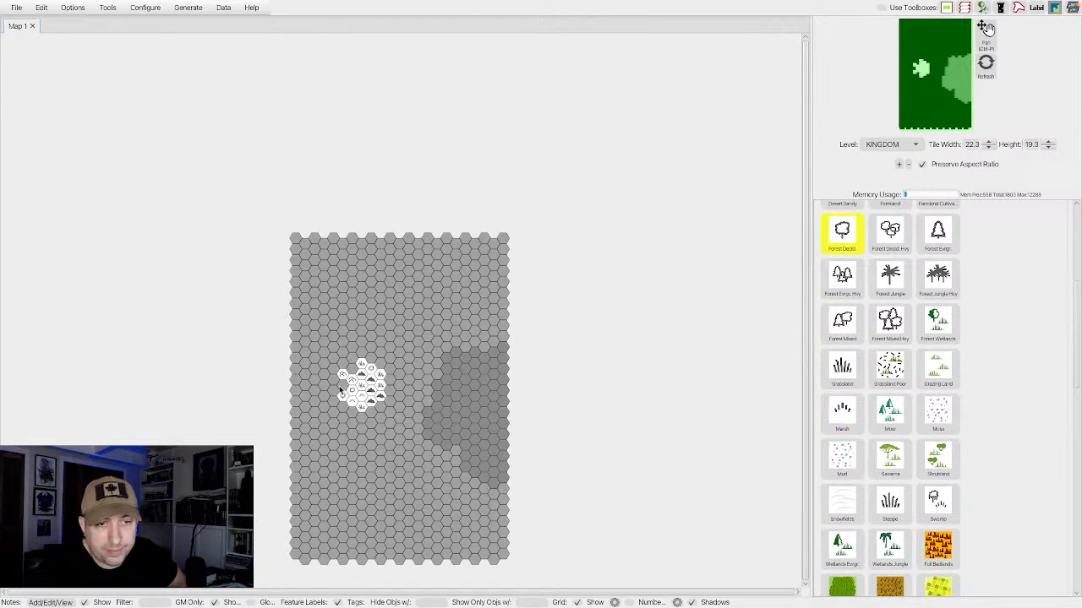
{"action": "left_click", "coordinate": [341, 387]}
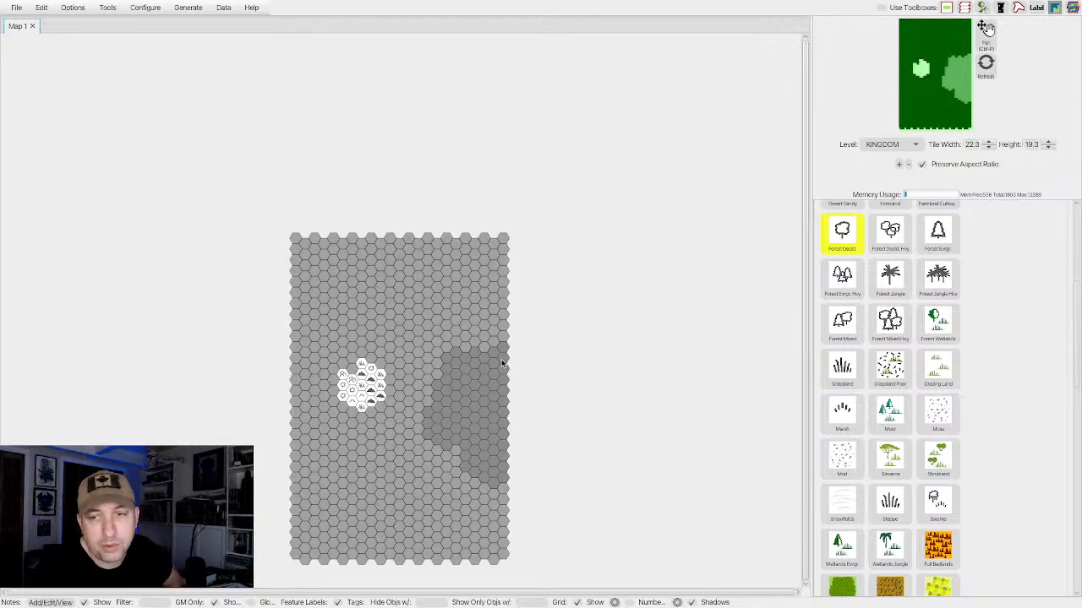
{"action": "scroll", "coordinate": [865, 412], "scroll_direction": "down", "scroll_amount": 2}
{"action": "scroll", "coordinate": [865, 412], "scroll_direction": "down", "scroll_amount": 7}
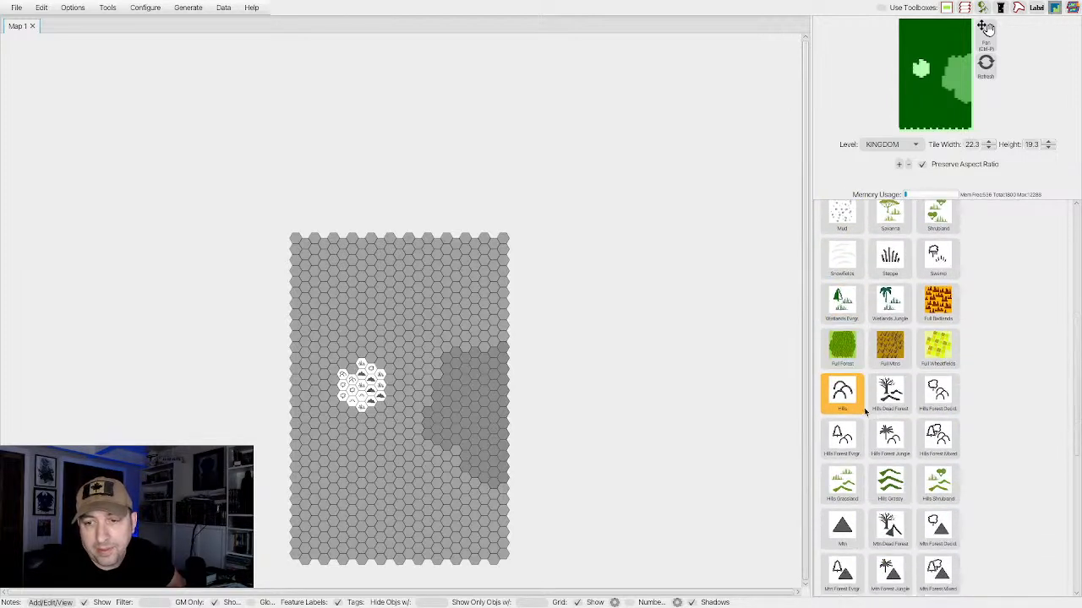
{"action": "left_click", "coordinate": [842, 490]}
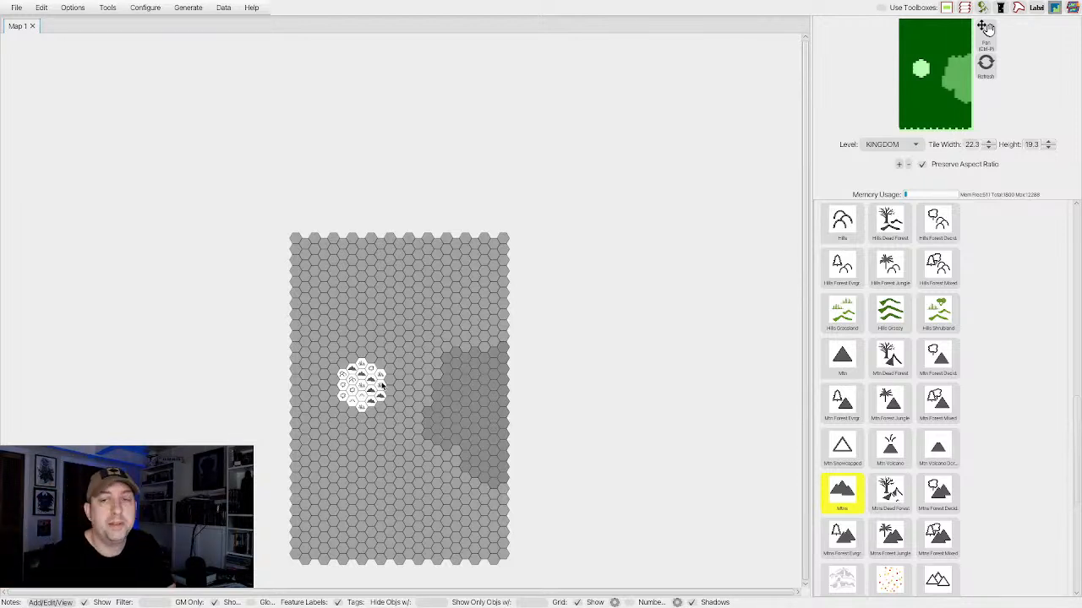
Switch from terrain to map features and filter the feature icons to the Classic set.
{"action": "scroll", "coordinate": [896, 273], "scroll_direction": "up", "scroll_amount": 10}
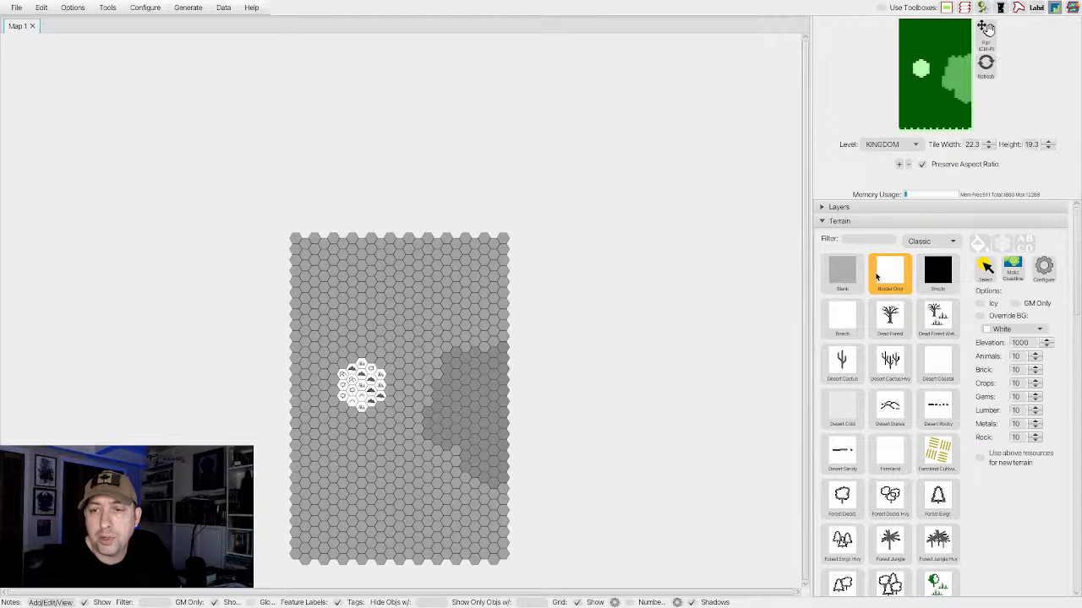
{"action": "left_click", "coordinate": [825, 222]}
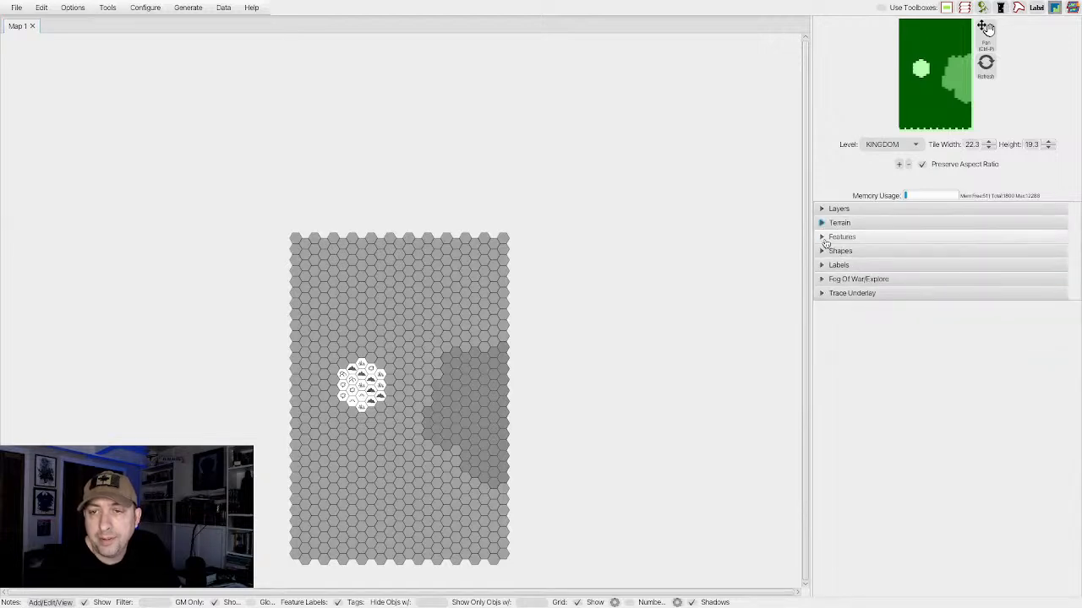
{"action": "left_click", "coordinate": [824, 235]}
{"action": "left_click", "coordinate": [914, 256]}
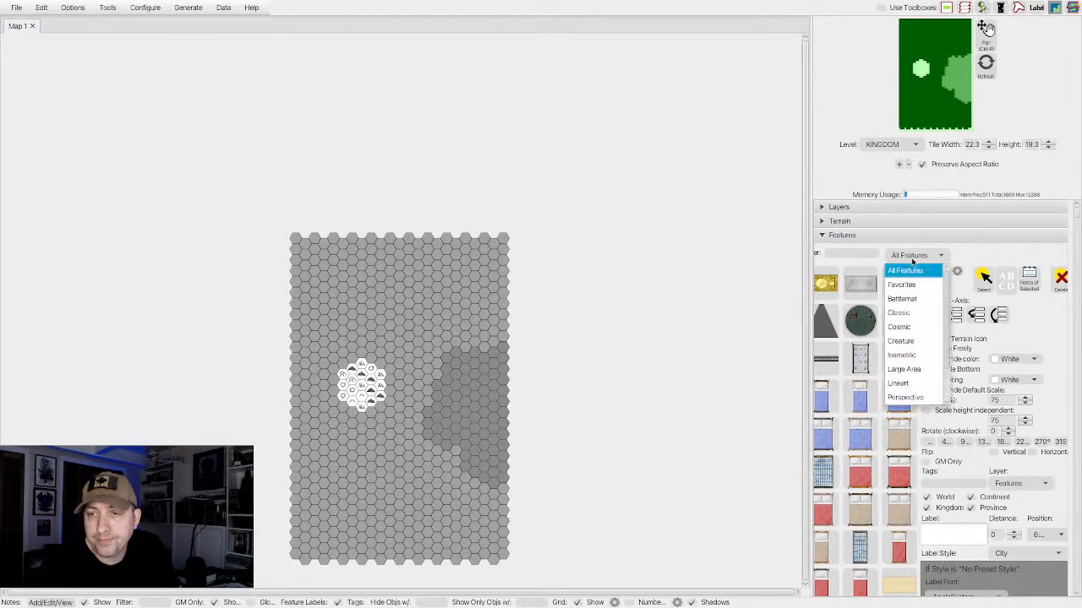
{"action": "scroll", "coordinate": [912, 372], "scroll_direction": "down", "scroll_amount": 1}
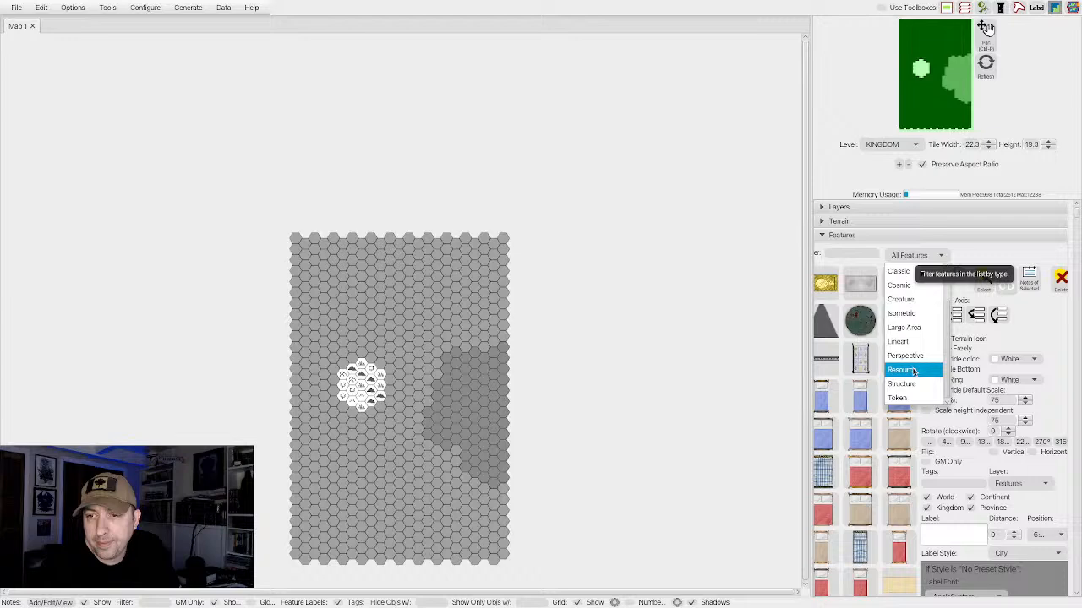
{"action": "scroll", "coordinate": [908, 347], "scroll_direction": "up", "scroll_amount": 1}
{"action": "left_click", "coordinate": [901, 316]}
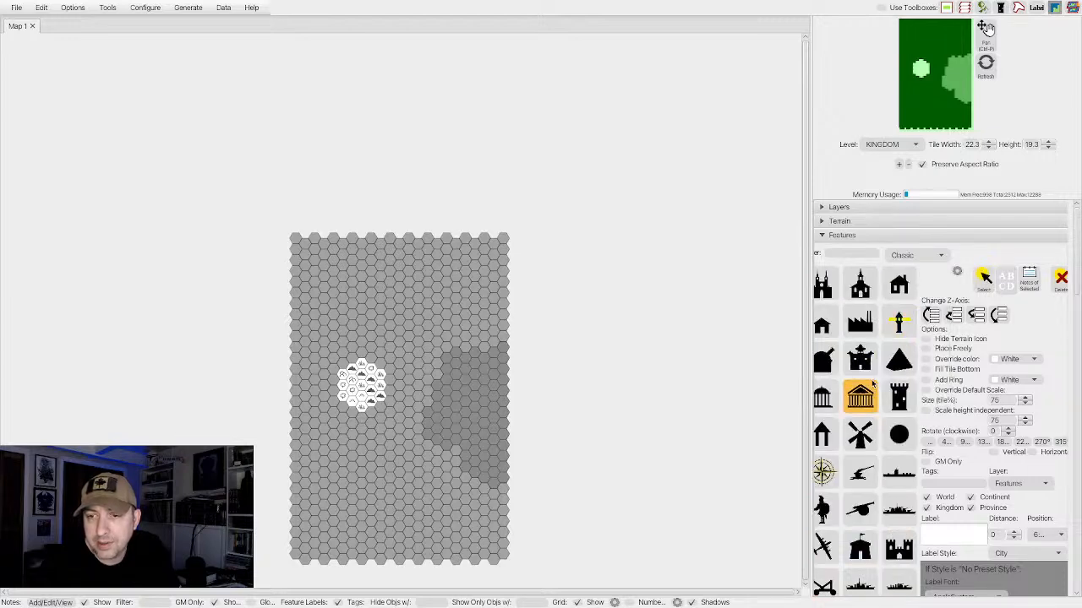
Place the circled black triangle feature from the Classic icons on the central grassland hex.
{"action": "scroll", "coordinate": [875, 387], "scroll_direction": "down", "scroll_amount": 1}
{"action": "scroll", "coordinate": [875, 387], "scroll_direction": "down", "scroll_amount": 1}
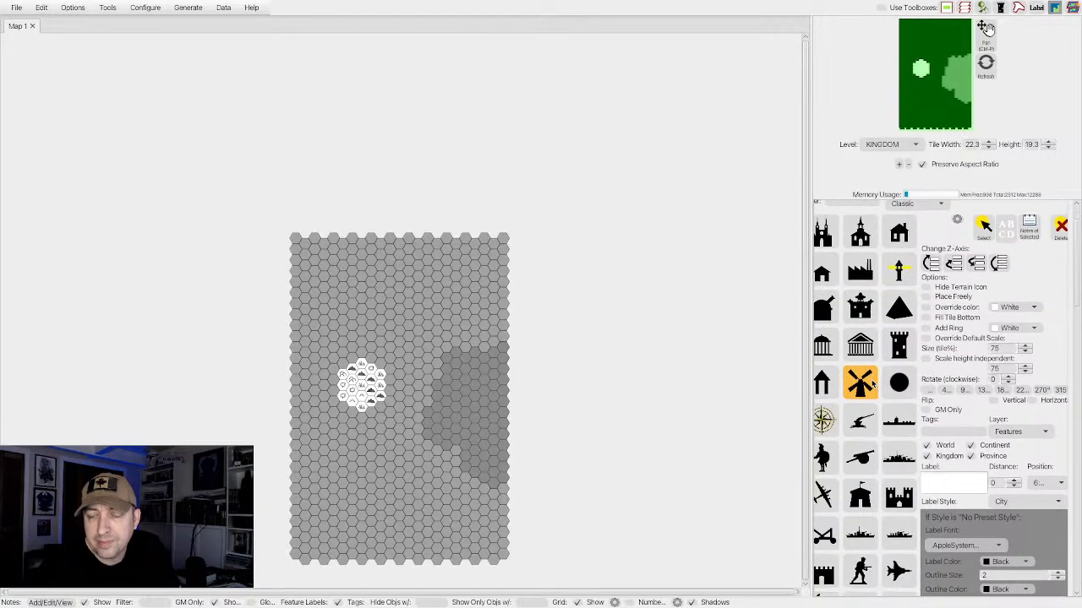
{"action": "scroll", "coordinate": [874, 387], "scroll_direction": "down", "scroll_amount": 8}
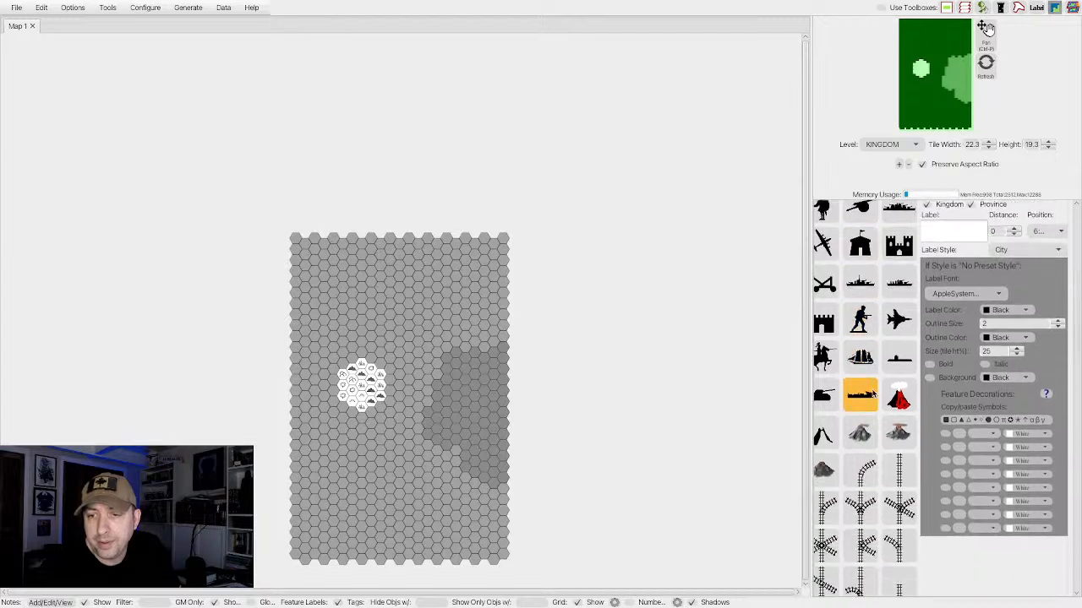
{"action": "scroll", "coordinate": [874, 387], "scroll_direction": "up", "scroll_amount": 5}
{"action": "scroll", "coordinate": [874, 391], "scroll_direction": "down", "scroll_amount": 6}
{"action": "scroll", "coordinate": [873, 392], "scroll_direction": "up", "scroll_amount": 6}
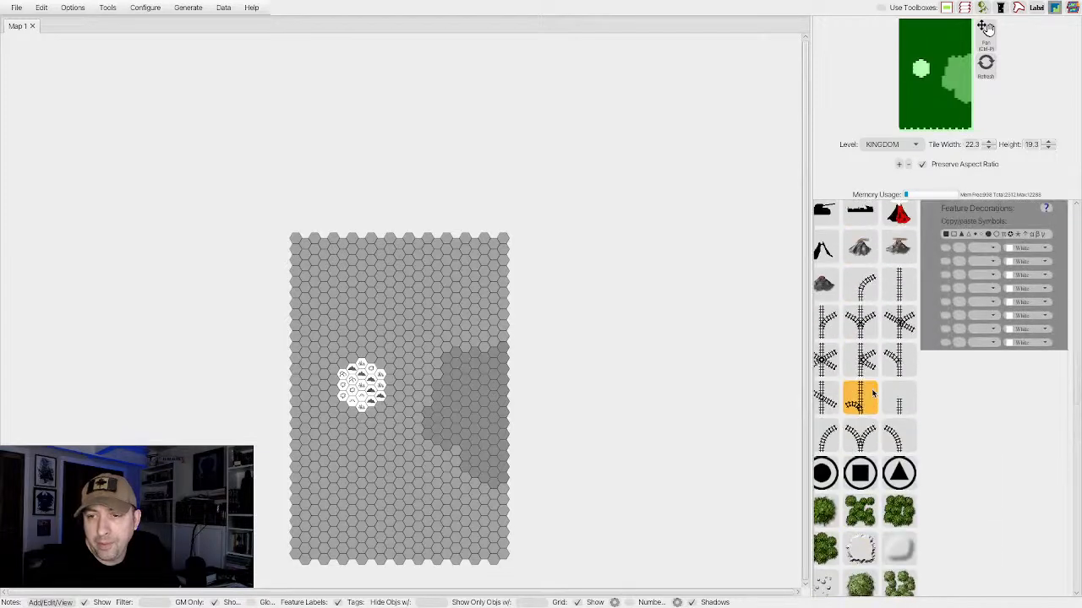
{"action": "scroll", "coordinate": [875, 392], "scroll_direction": "down", "scroll_amount": 10}
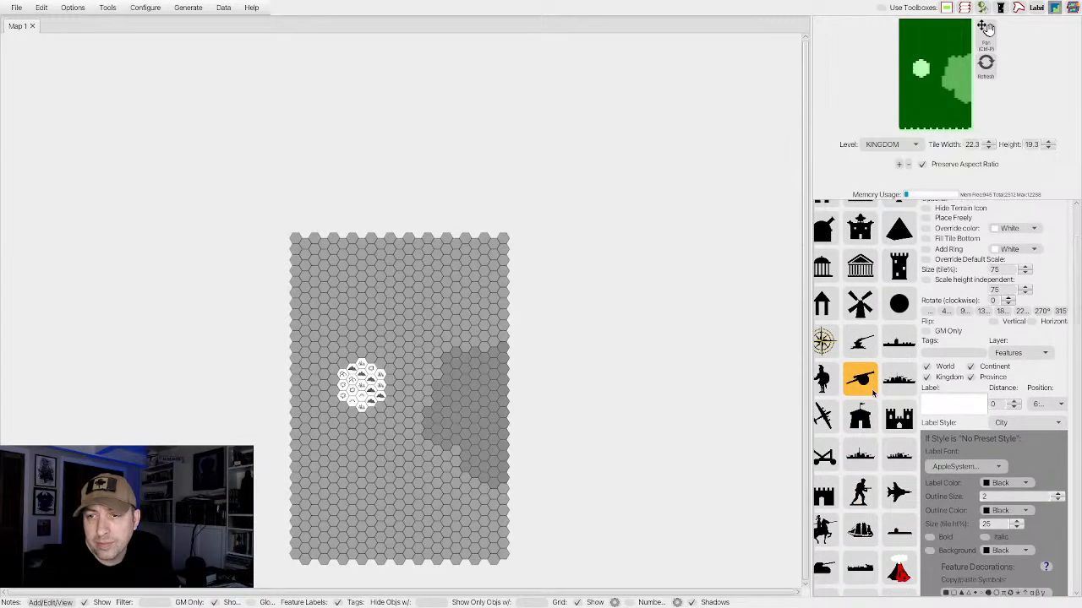
{"action": "scroll", "coordinate": [874, 393], "scroll_direction": "down", "scroll_amount": 1}
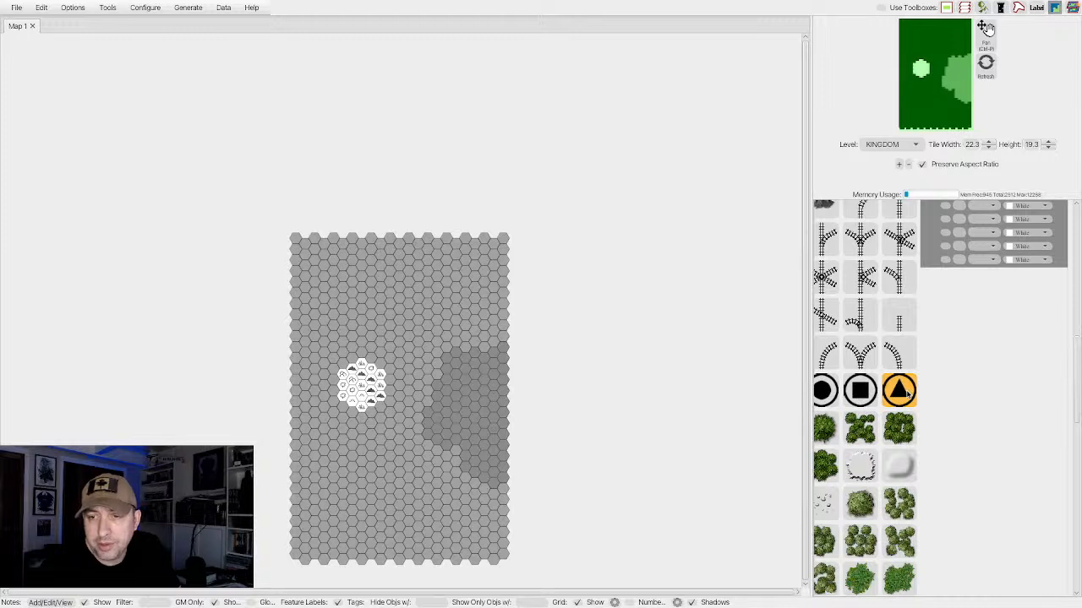
{"action": "left_click", "coordinate": [905, 392]}
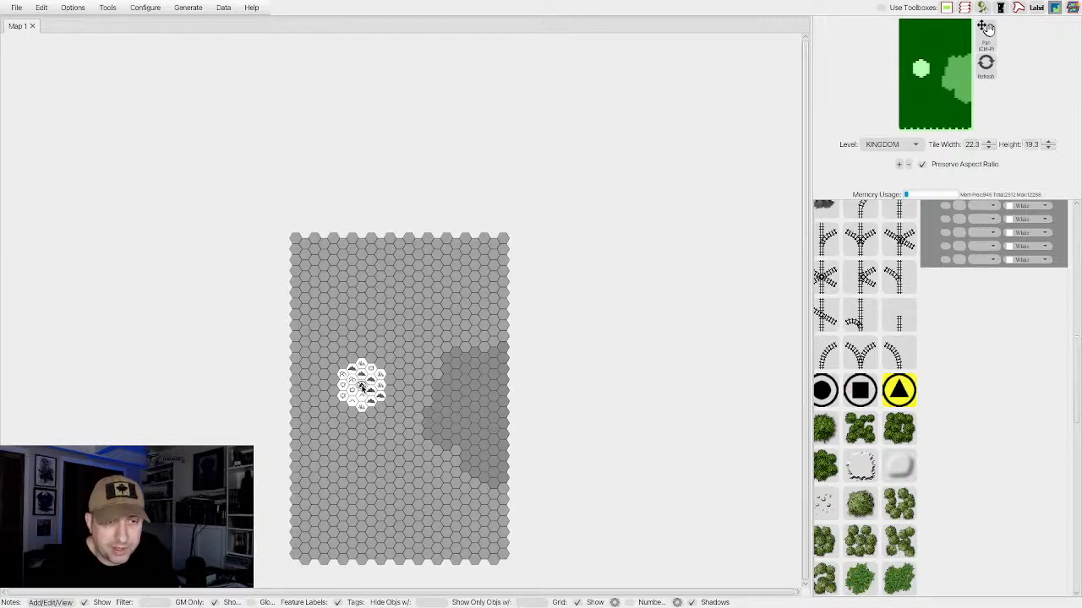
{"action": "left_click", "coordinate": [362, 386]}
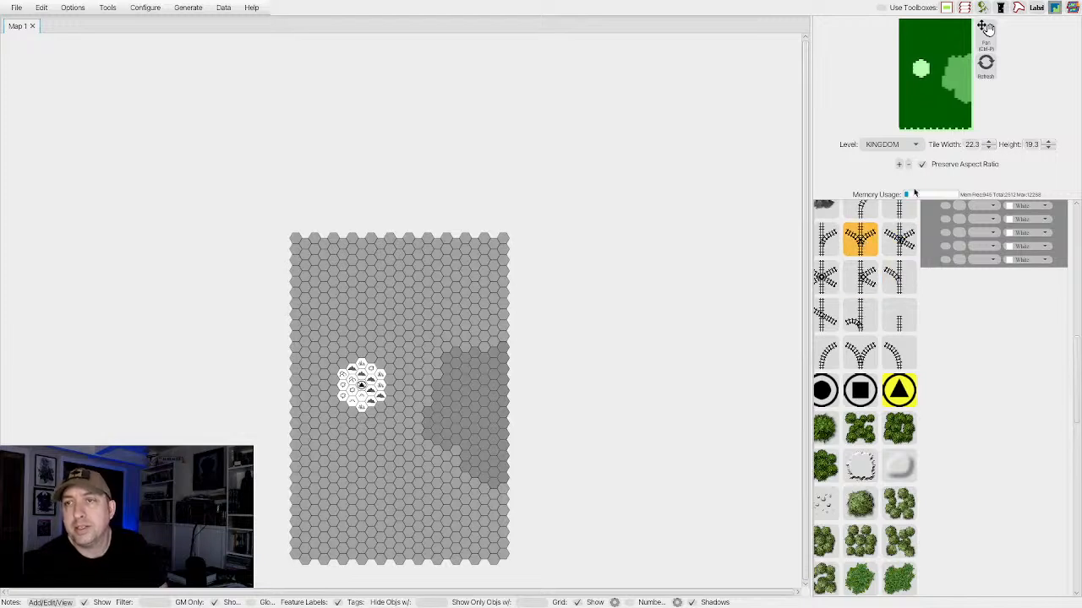
Select the circled triangle feature on the central grassland hex and set its label text size to 17 percent of tile height.
{"action": "scroll", "coordinate": [858, 282], "scroll_direction": "up", "scroll_amount": 5}
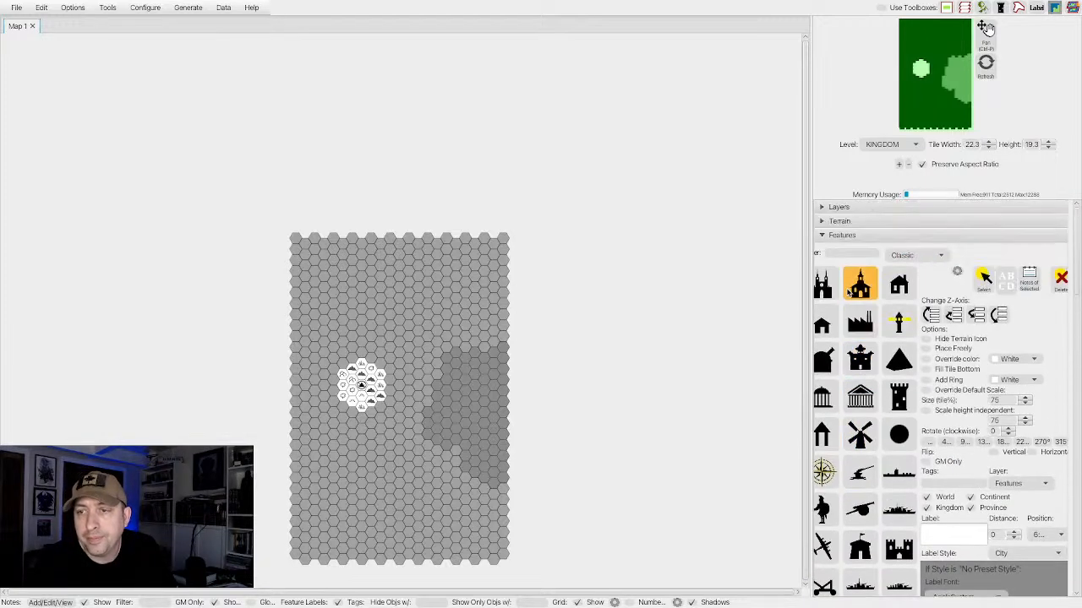
{"action": "left_click", "coordinate": [985, 279]}
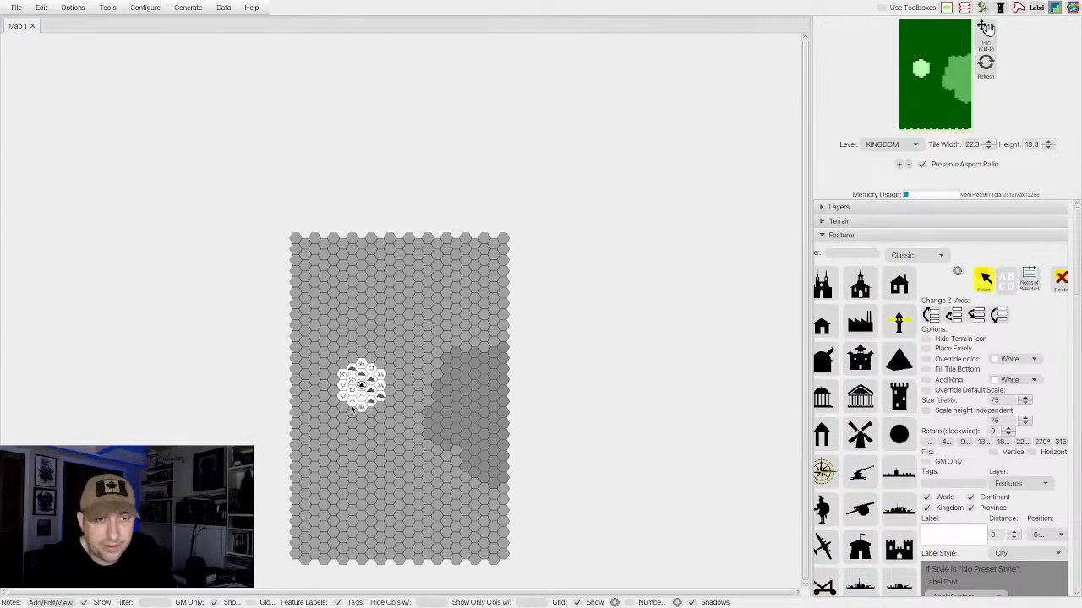
{"action": "left_click", "coordinate": [361, 386]}
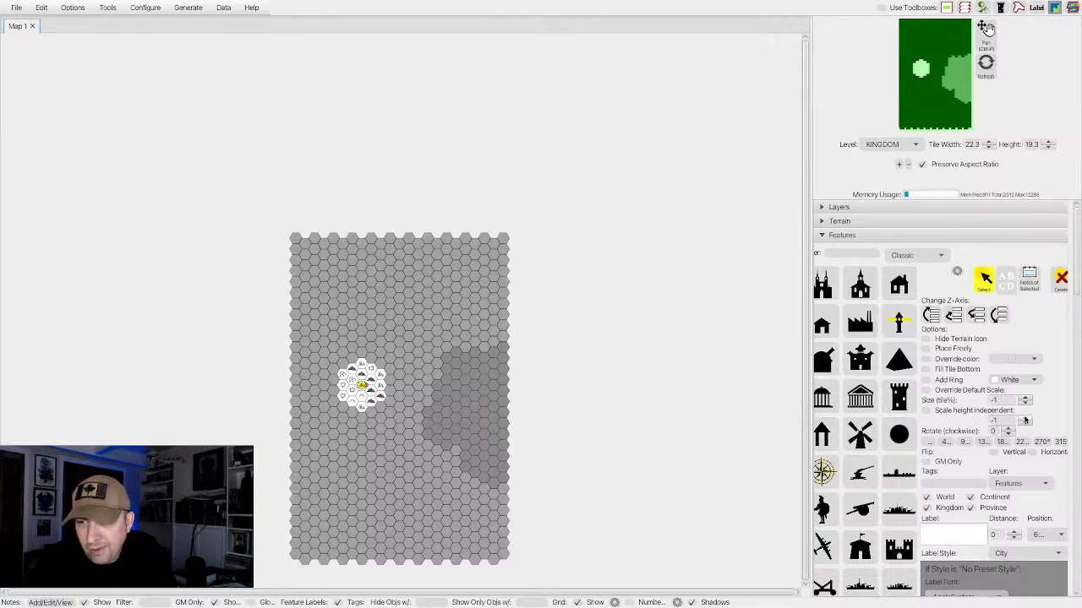
{"action": "scroll", "coordinate": [994, 442], "scroll_direction": "down", "scroll_amount": 2}
{"action": "scroll", "coordinate": [995, 441], "scroll_direction": "down", "scroll_amount": 5}
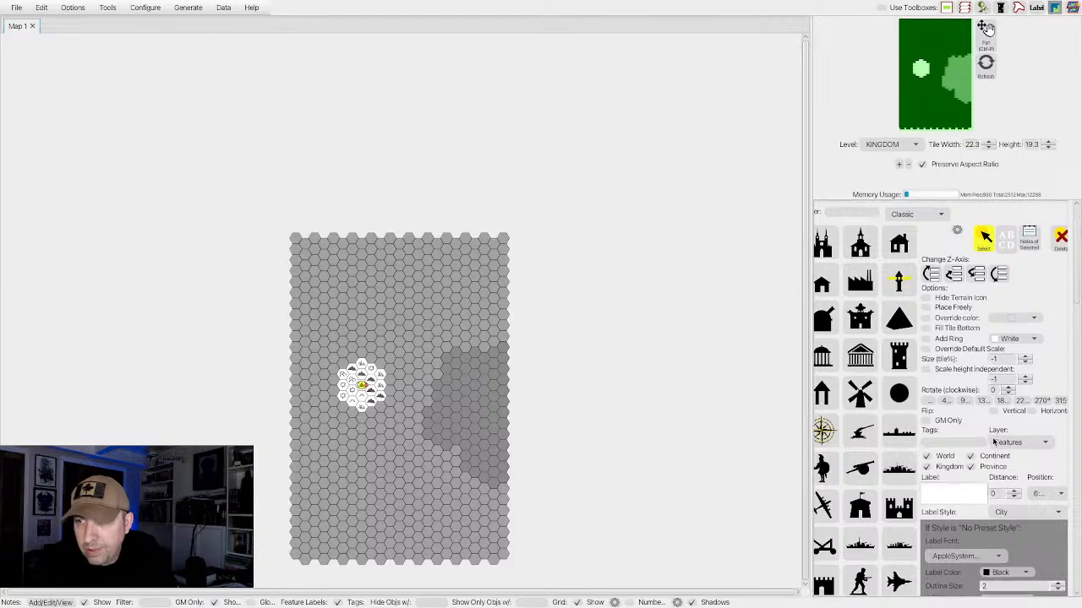
{"action": "scroll", "coordinate": [995, 442], "scroll_direction": "down", "scroll_amount": 4}
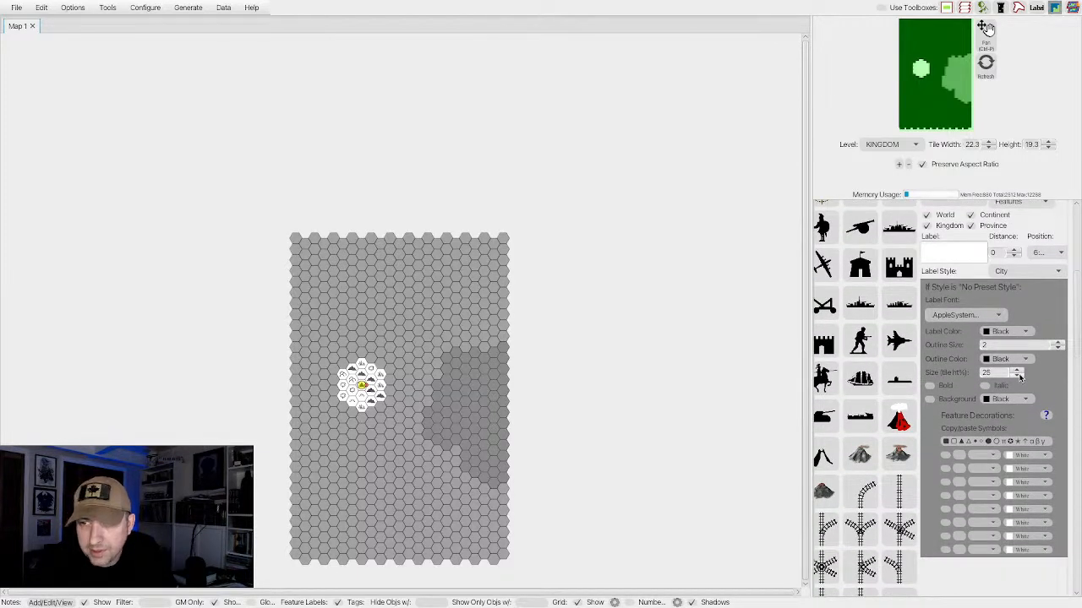
{"action": "left_click", "coordinate": [1018, 377]}
{"action": "left_click", "coordinate": [1019, 376]}
{"action": "left_click", "coordinate": [1019, 376]}
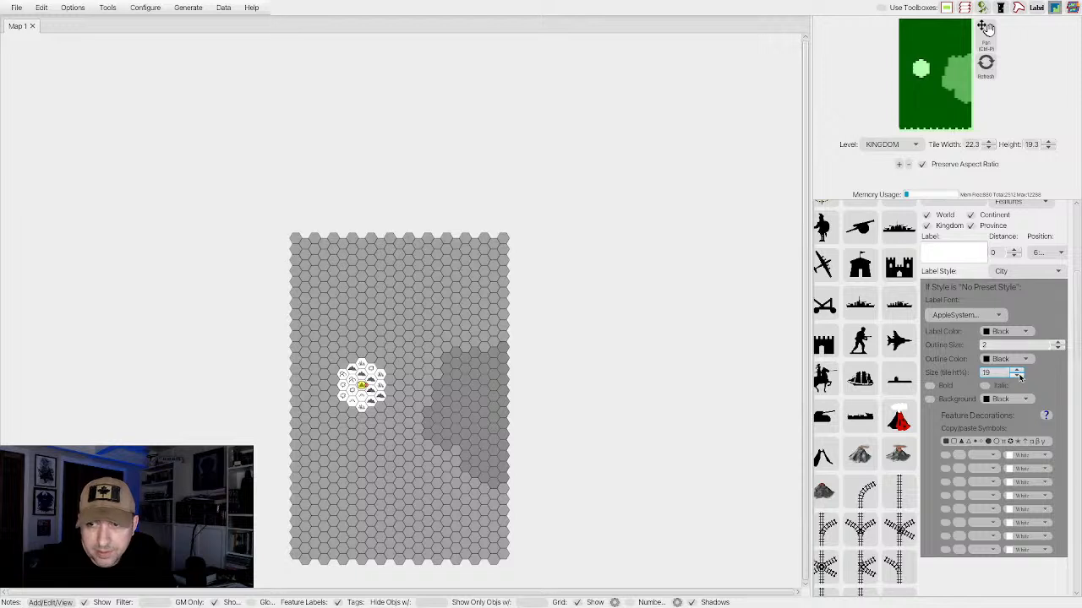
{"action": "left_click", "coordinate": [1018, 376]}
{"action": "scroll", "coordinate": [994, 420], "scroll_direction": "down", "scroll_amount": 2}
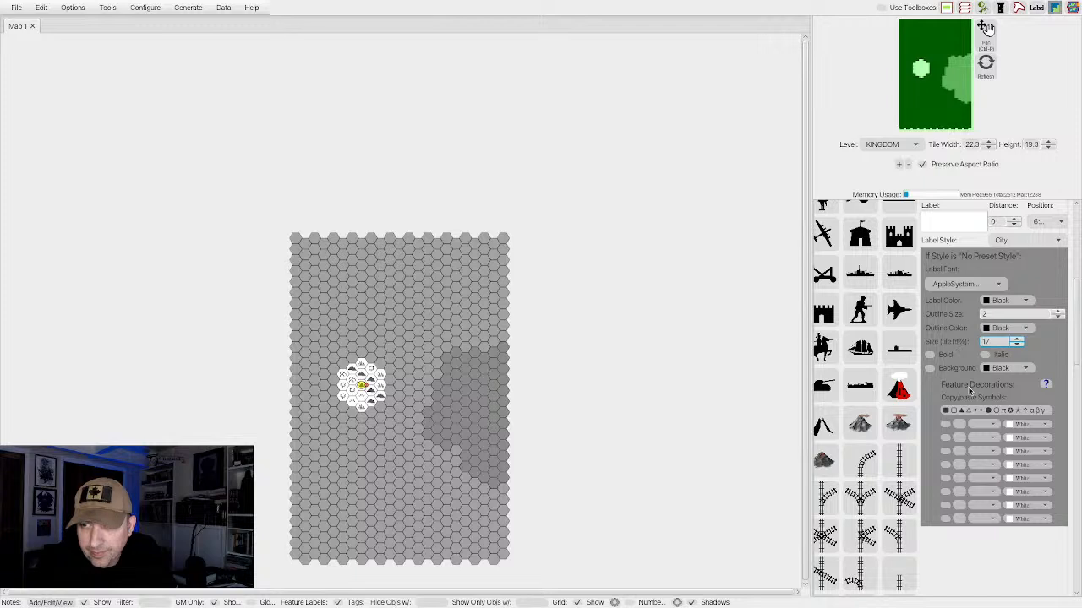
{"action": "scroll", "coordinate": [969, 385], "scroll_direction": "down", "scroll_amount": 1}
{"action": "left_click", "coordinate": [981, 267]}
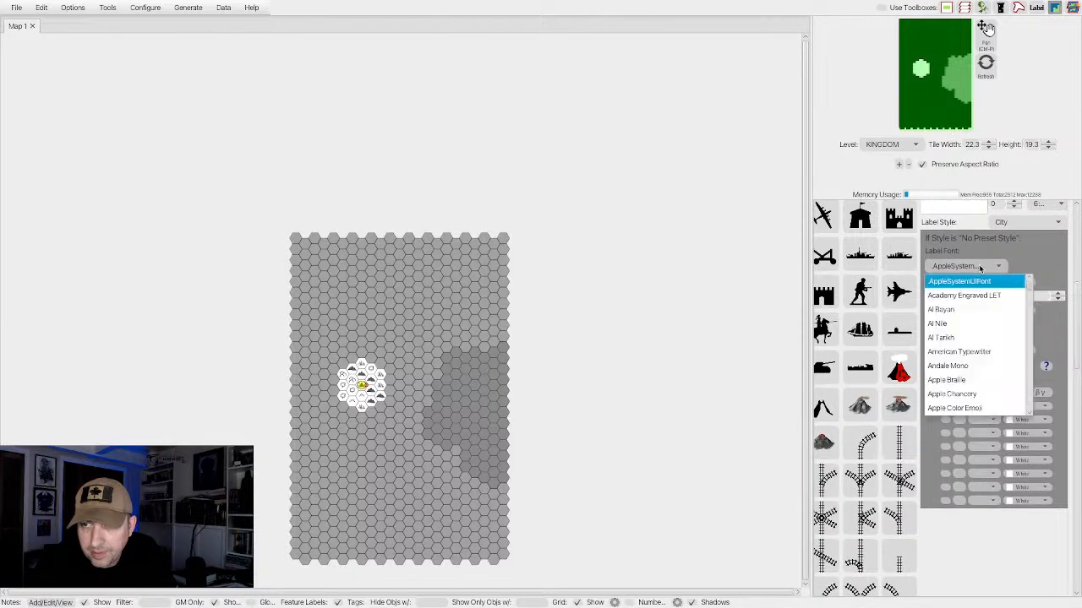
{"action": "left_click", "coordinate": [980, 267]}
{"action": "scroll", "coordinate": [980, 293], "scroll_direction": "up", "scroll_amount": 4}
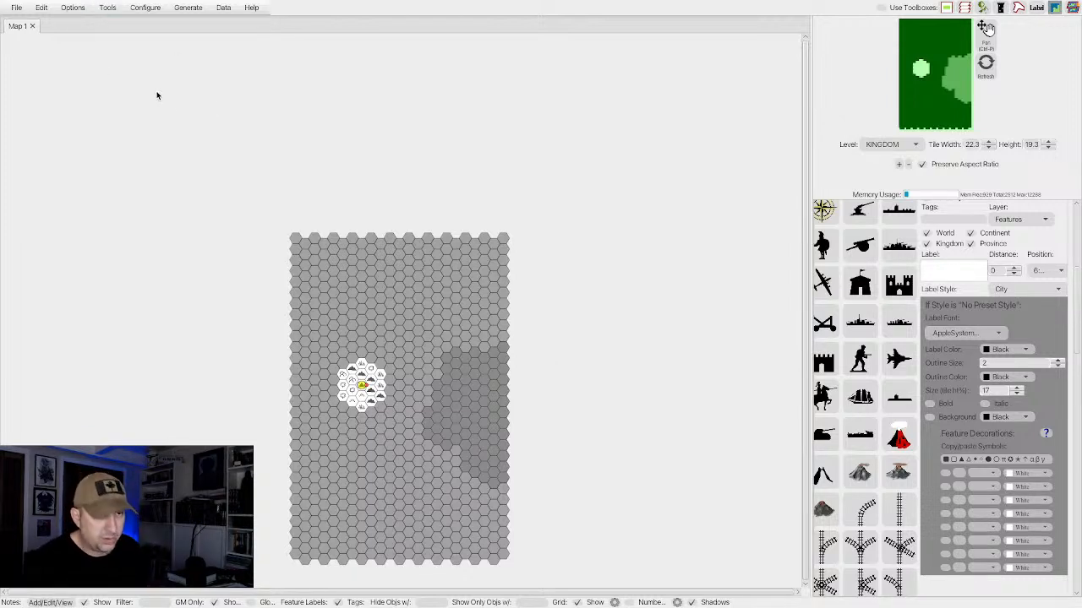
Enable the option that makes the scroll wheel zoom the map in and out.
{"action": "scroll", "coordinate": [198, 129], "scroll_direction": "up", "scroll_amount": 3}
{"action": "scroll", "coordinate": [198, 128], "scroll_direction": "up", "scroll_amount": 2}
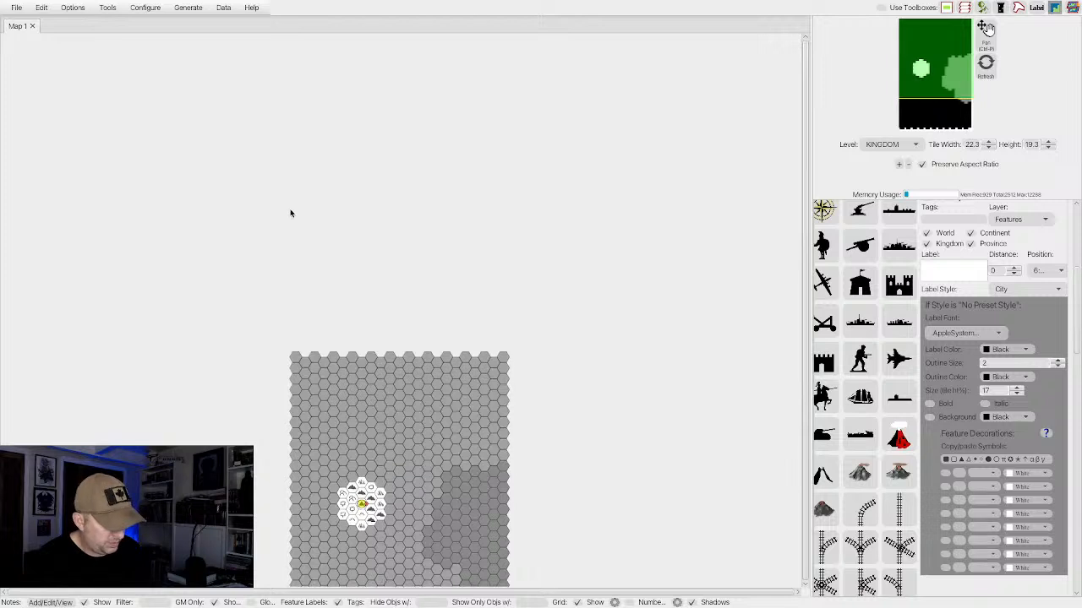
{"action": "scroll", "coordinate": [289, 213], "scroll_direction": "up", "scroll_amount": 3}
{"action": "scroll", "coordinate": [293, 212], "scroll_direction": "down", "scroll_amount": 6}
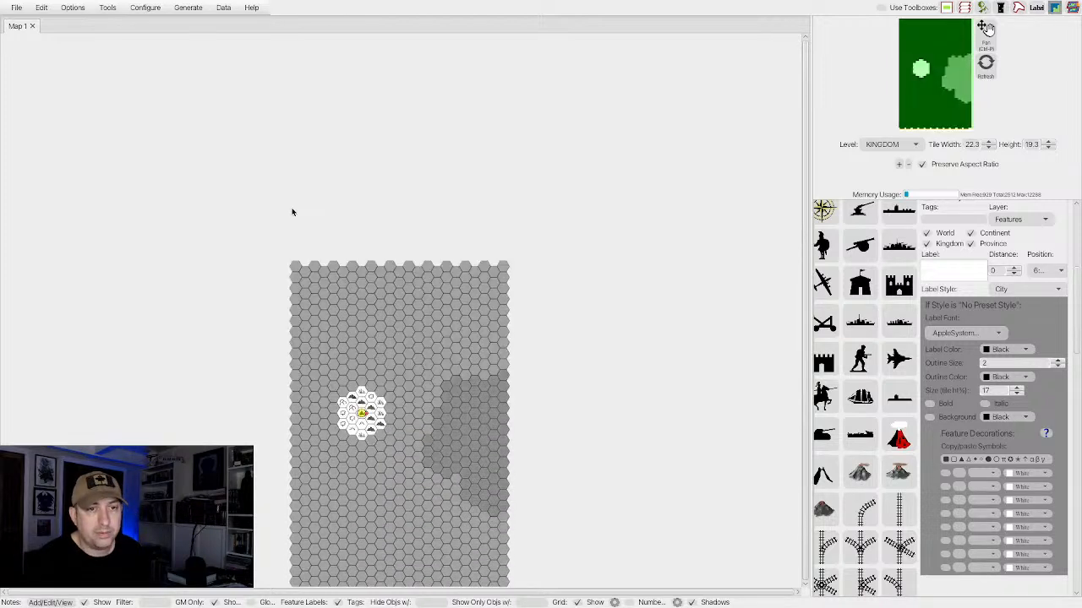
{"action": "left_click", "coordinate": [76, 7]}
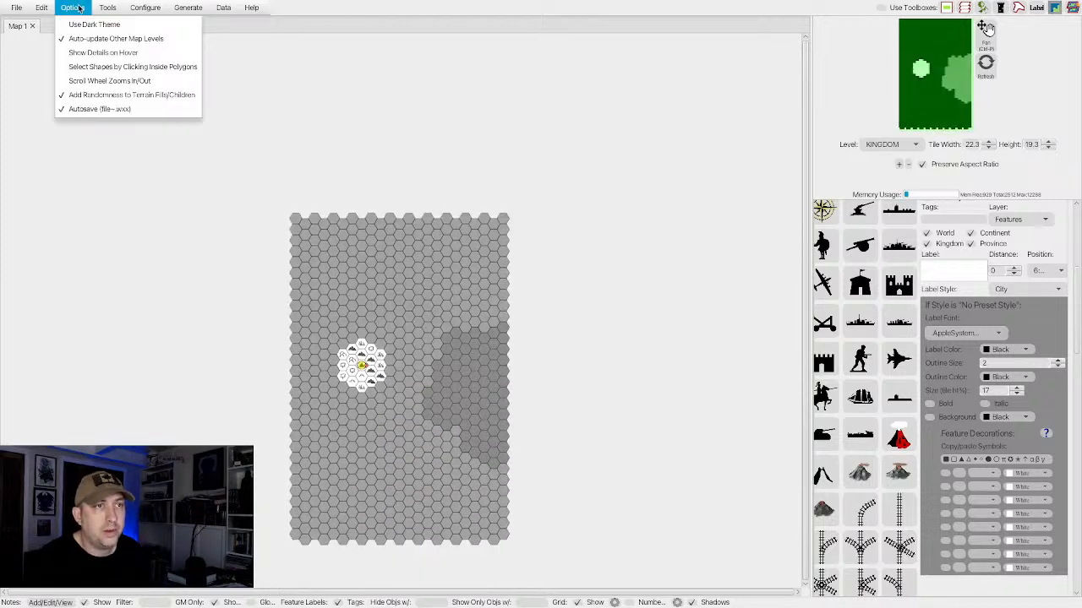
{"action": "left_click", "coordinate": [101, 81]}
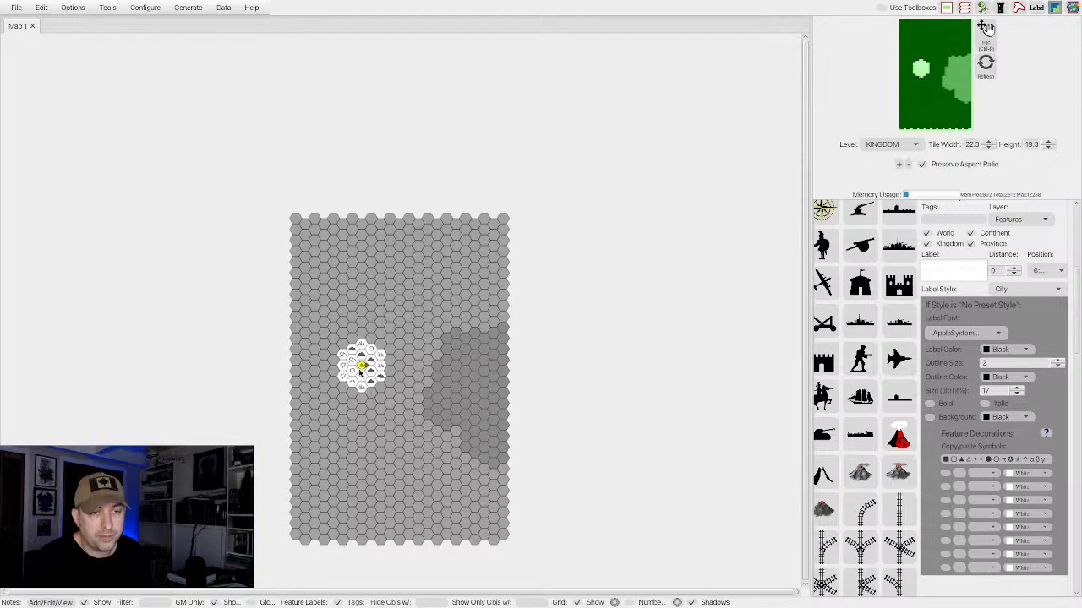
Override the default scale of the selected settlement feature, set its size to 50 percent of the tile, and deselect it.
{"action": "scroll", "coordinate": [362, 374], "scroll_direction": "up", "scroll_amount": 3}
{"action": "scroll", "coordinate": [362, 374], "scroll_direction": "up", "scroll_amount": 2}
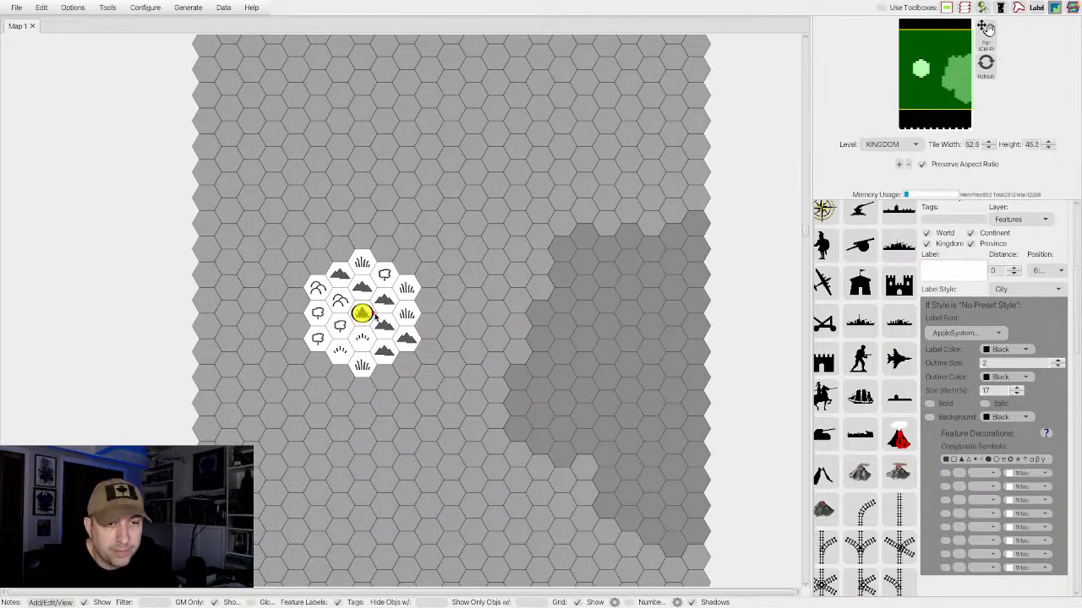
{"action": "scroll", "coordinate": [970, 316], "scroll_direction": "up", "scroll_amount": 5}
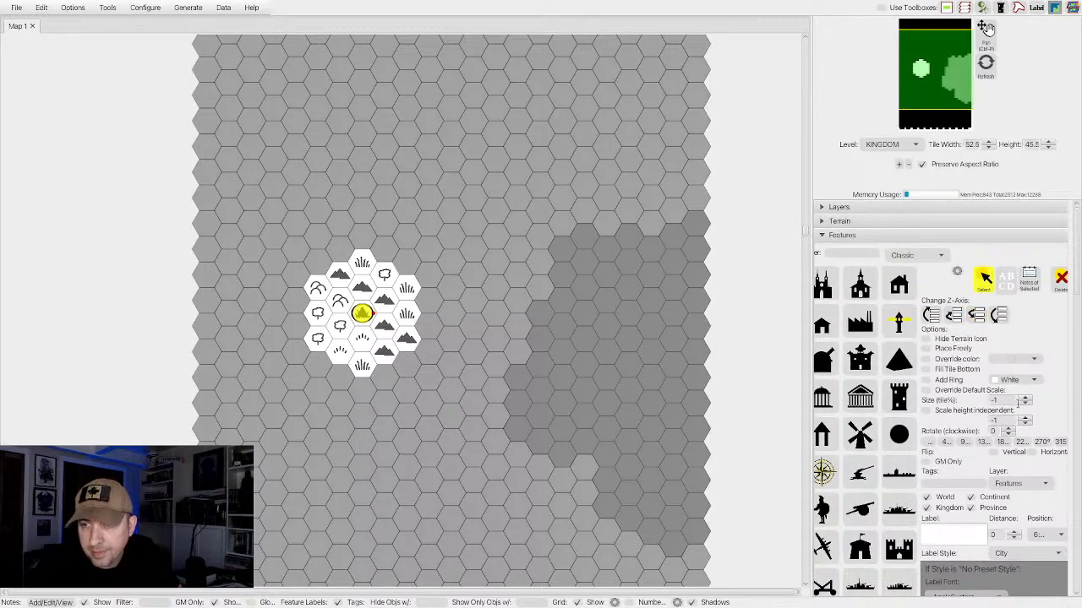
{"action": "left_click", "coordinate": [926, 390]}
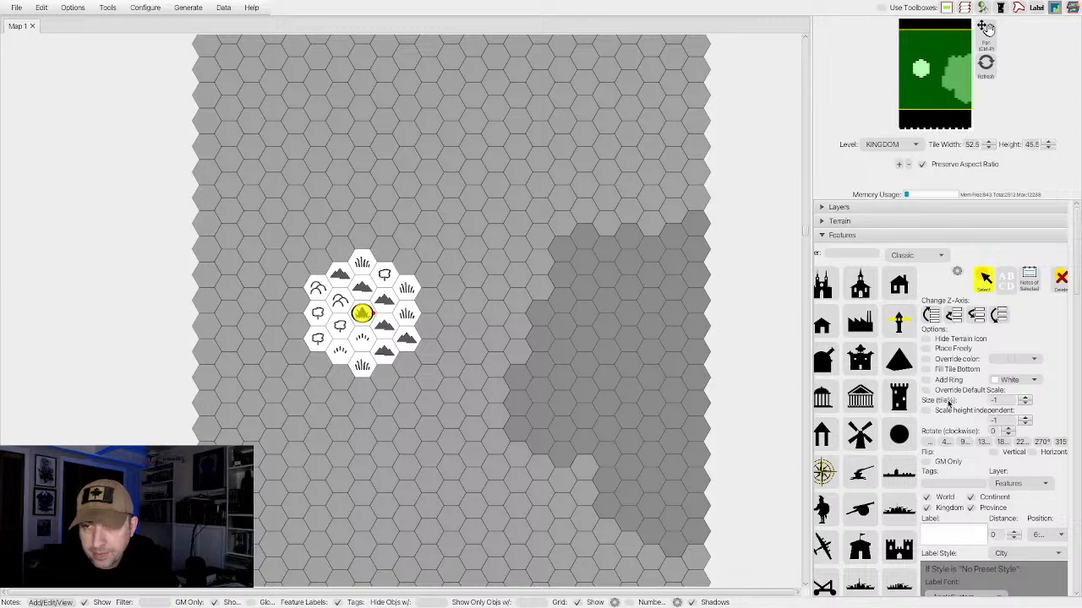
{"action": "left_click", "coordinate": [1024, 404]}
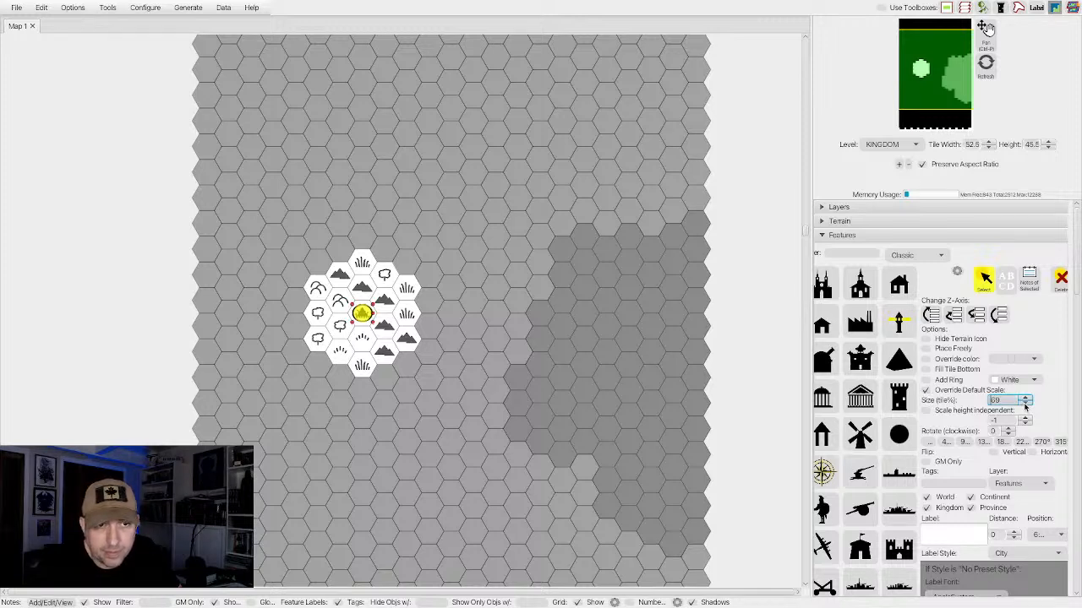
{"action": "left_click", "coordinate": [1024, 405]}
{"action": "left_click", "coordinate": [1024, 405]}
{"action": "left_click", "coordinate": [1025, 405]}
{"action": "left_click", "coordinate": [1024, 404]}
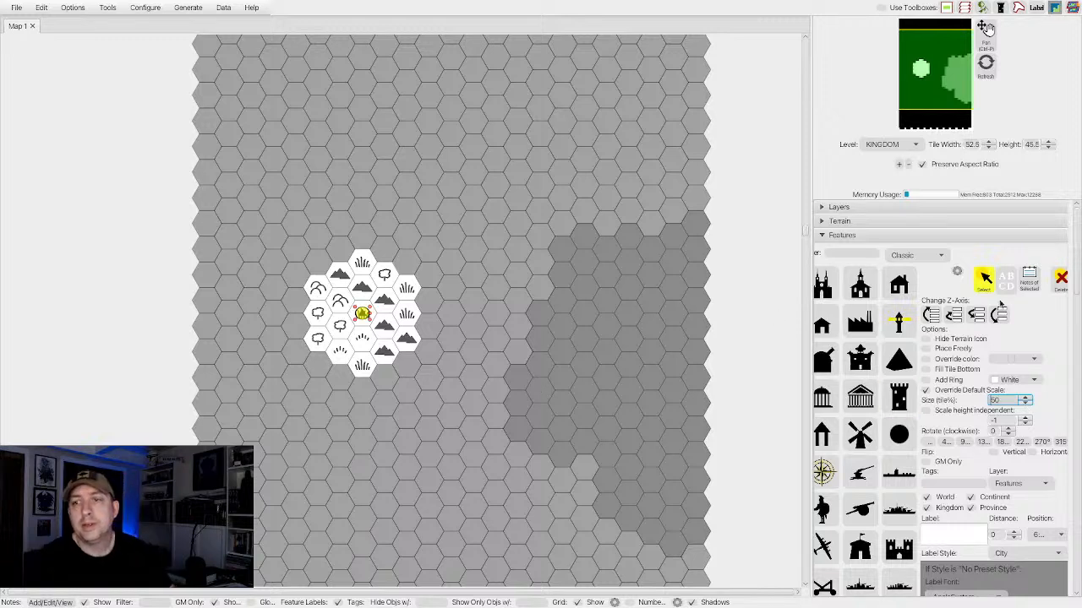
{"action": "left_click", "coordinate": [1039, 335]}
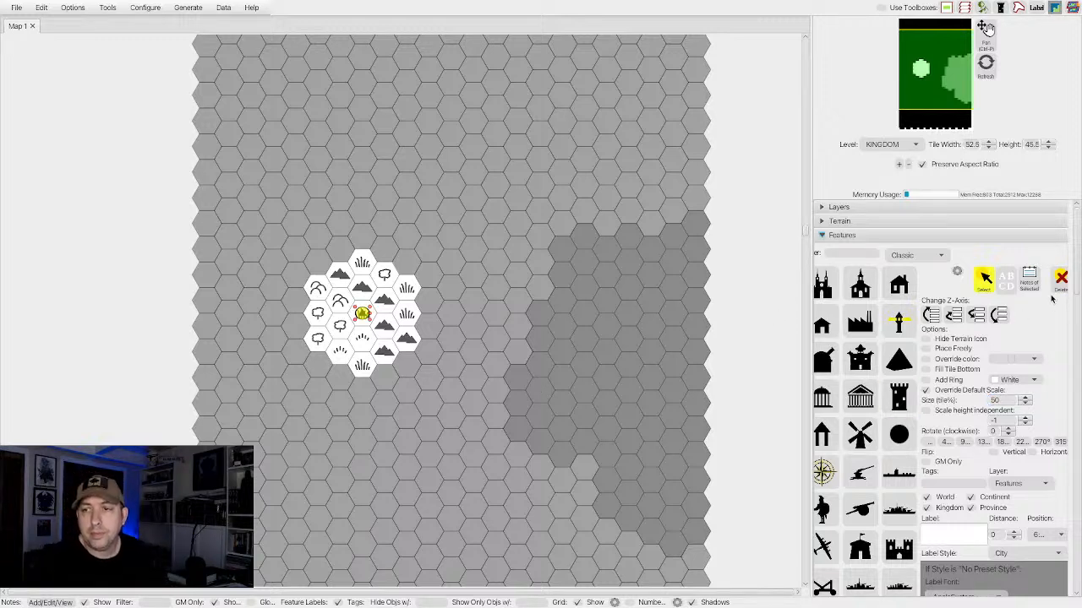
{"action": "left_click", "coordinate": [982, 284]}
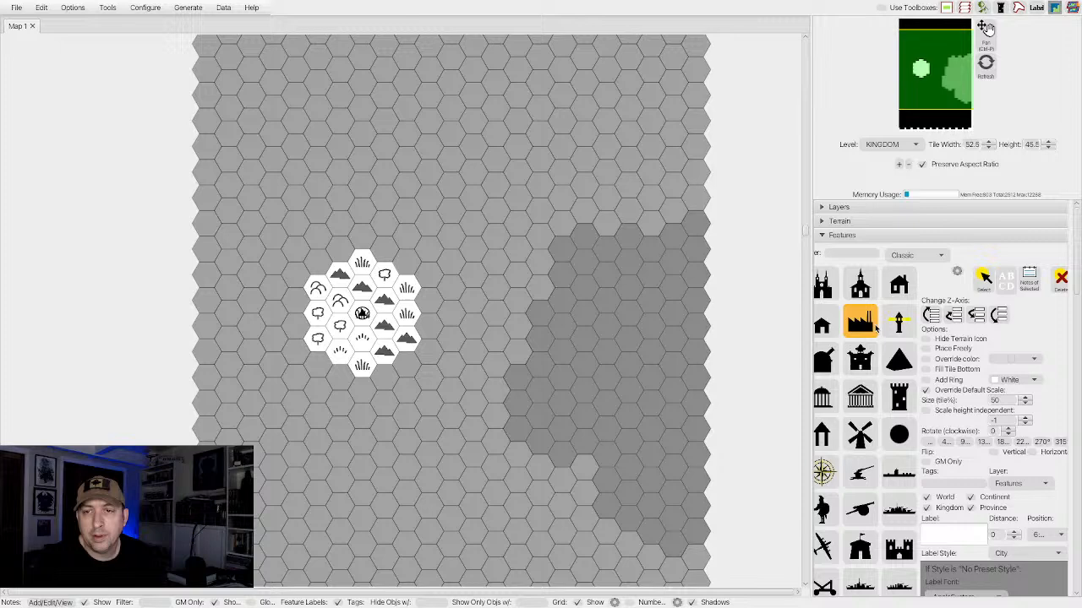
Close the feature settings and show the coordinate numbers on the map's hexes.
{"action": "left_click", "coordinate": [822, 236]}
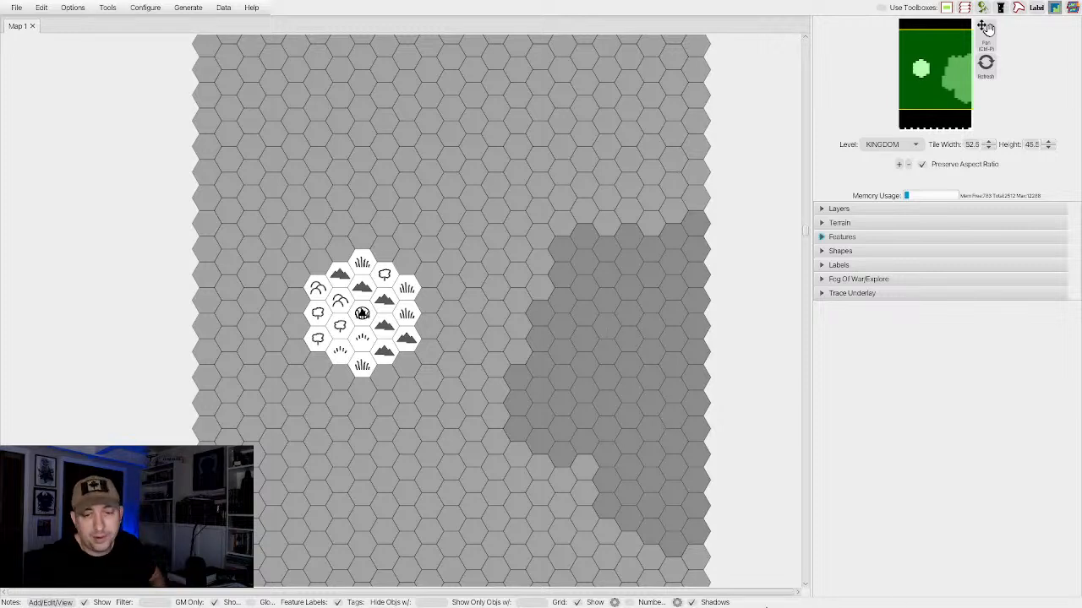
{"action": "left_click", "coordinate": [628, 602]}
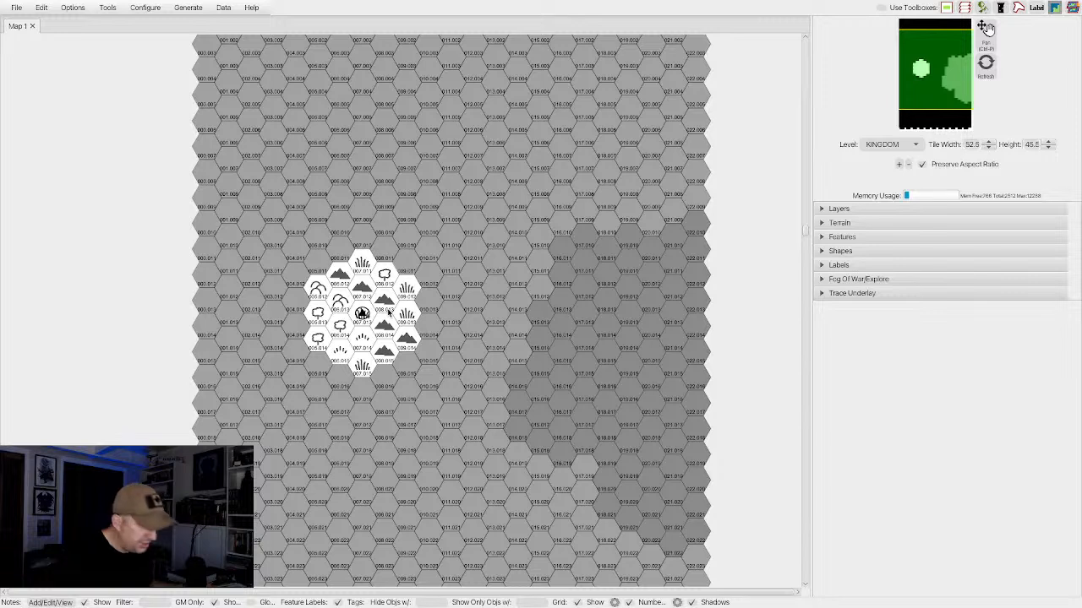
Return to the feature settings and pick the black standing-stones icon from the Classic set.
{"action": "left_click", "coordinate": [823, 238]}
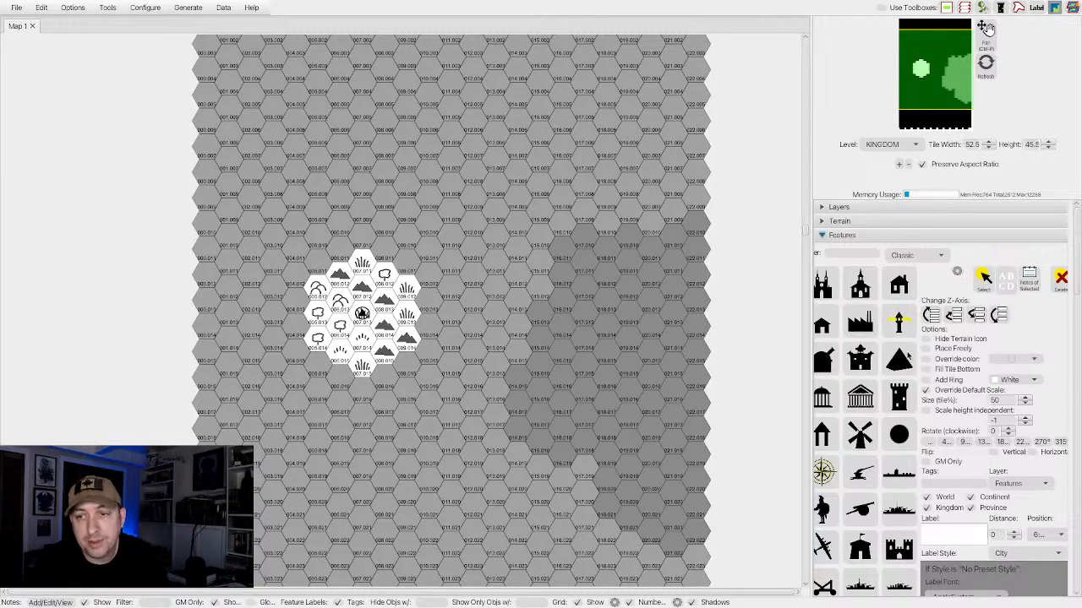
{"action": "scroll", "coordinate": [843, 370], "scroll_direction": "down", "scroll_amount": 10}
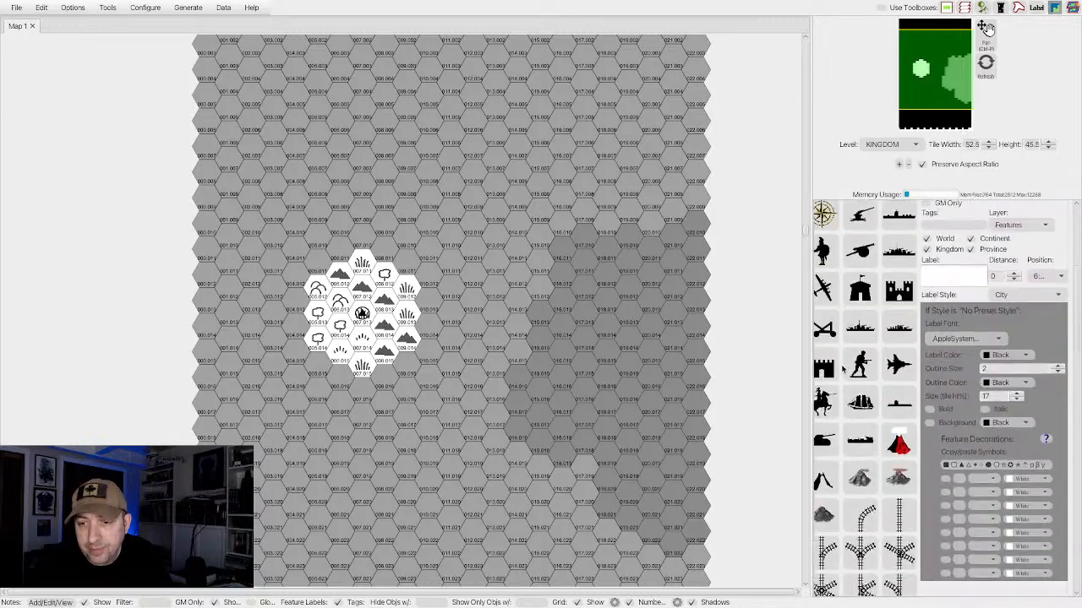
{"action": "scroll", "coordinate": [844, 371], "scroll_direction": "down", "scroll_amount": 15}
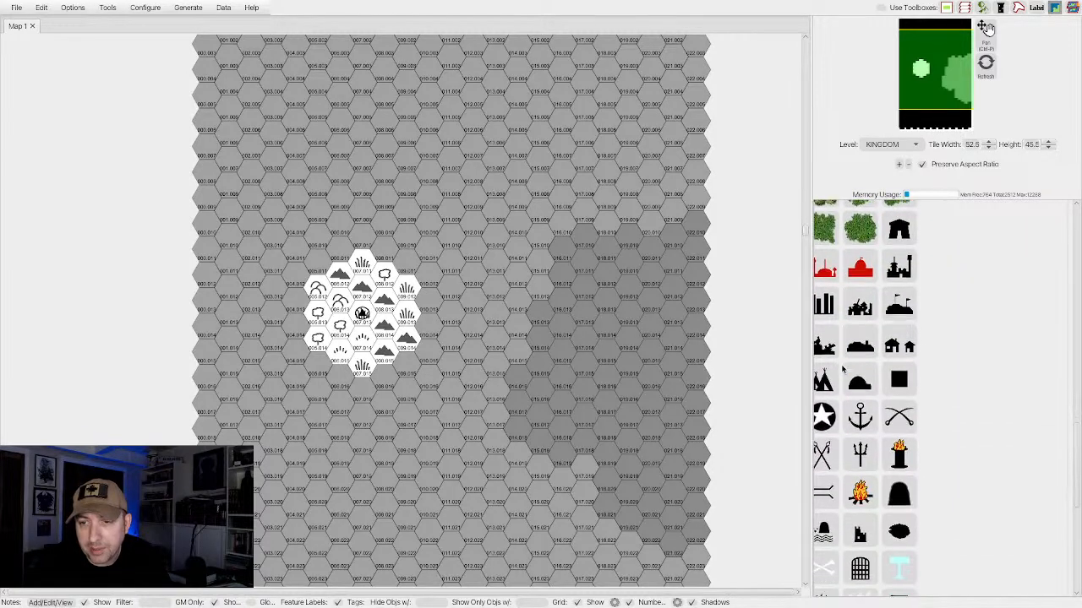
{"action": "scroll", "coordinate": [842, 369], "scroll_direction": "down", "scroll_amount": 11}
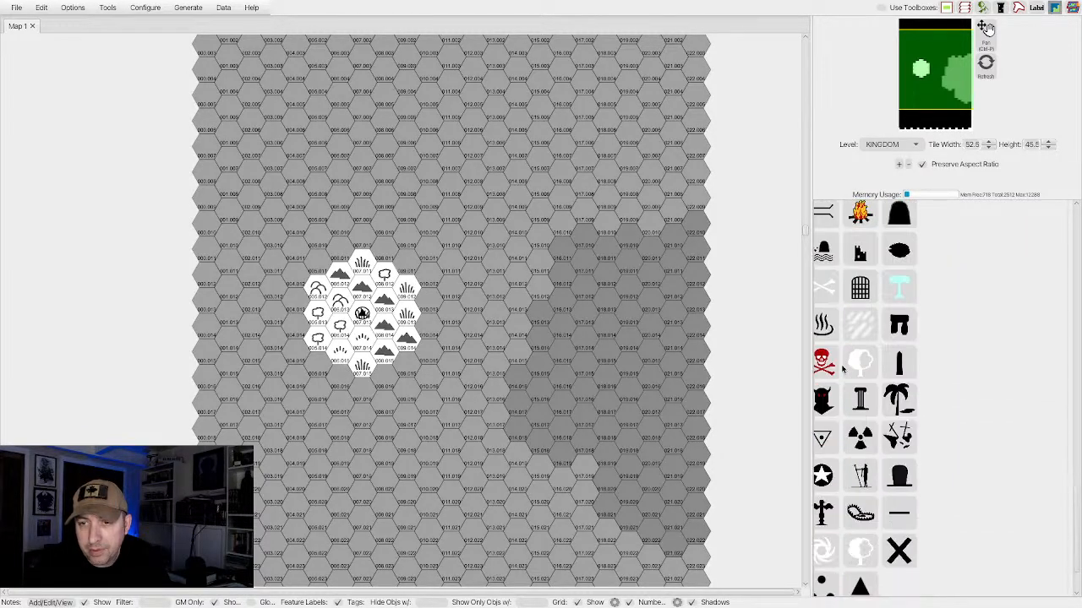
{"action": "scroll", "coordinate": [843, 369], "scroll_direction": "down", "scroll_amount": 3}
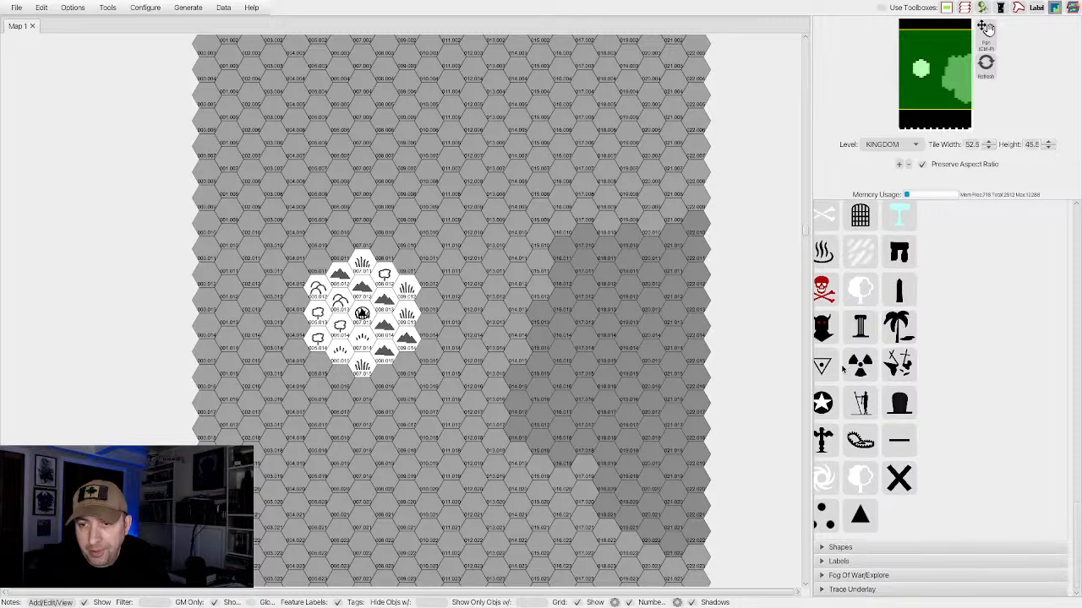
{"action": "left_click", "coordinate": [897, 478]}
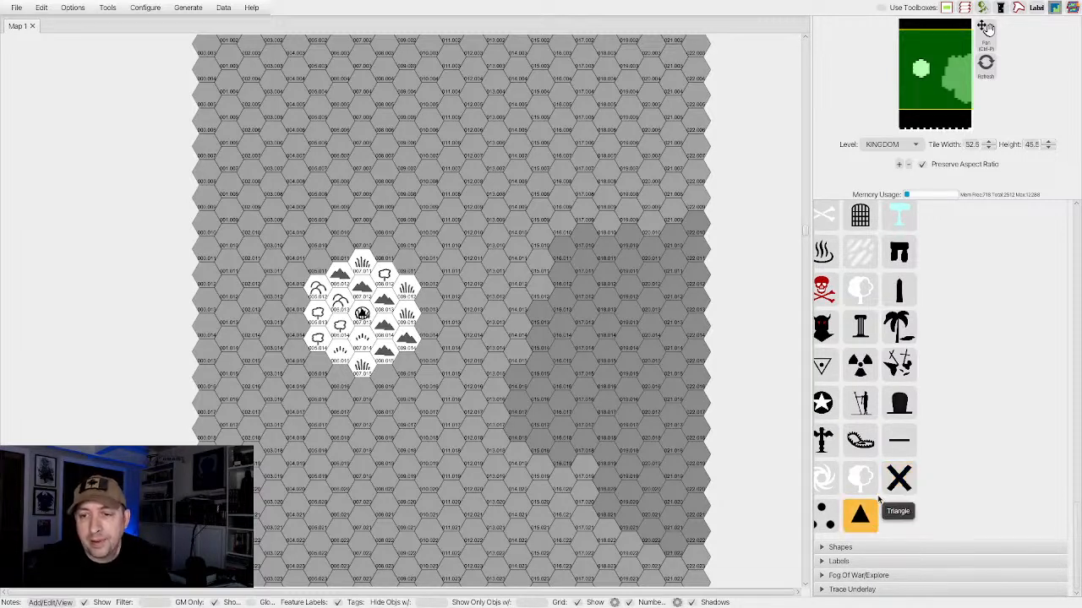
{"action": "left_click", "coordinate": [857, 520]}
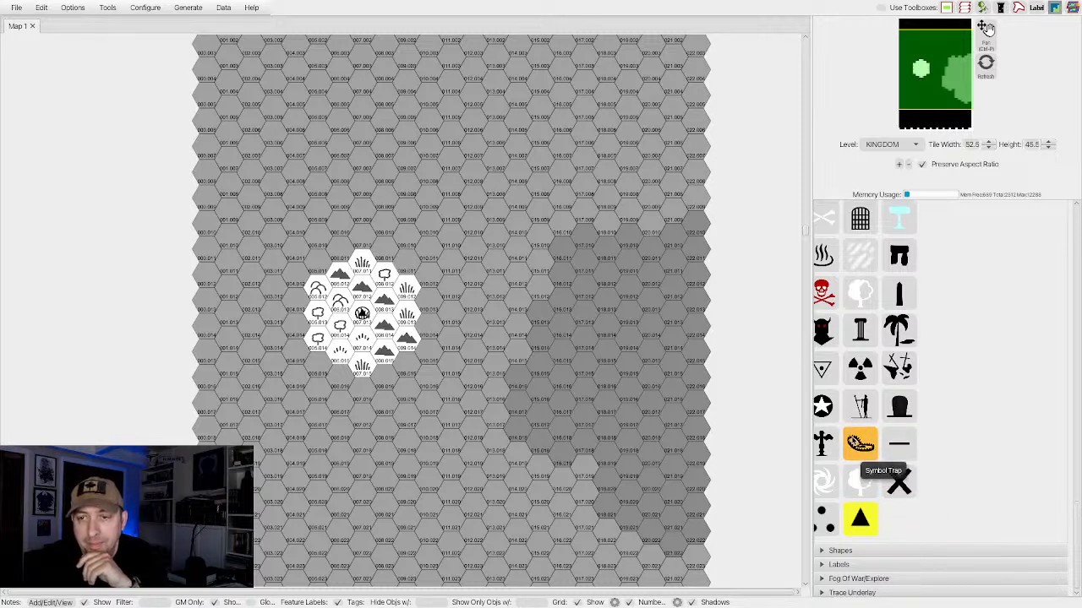
{"action": "scroll", "coordinate": [858, 467], "scroll_direction": "up", "scroll_amount": 3}
{"action": "scroll", "coordinate": [879, 397], "scroll_direction": "up", "scroll_amount": 1}
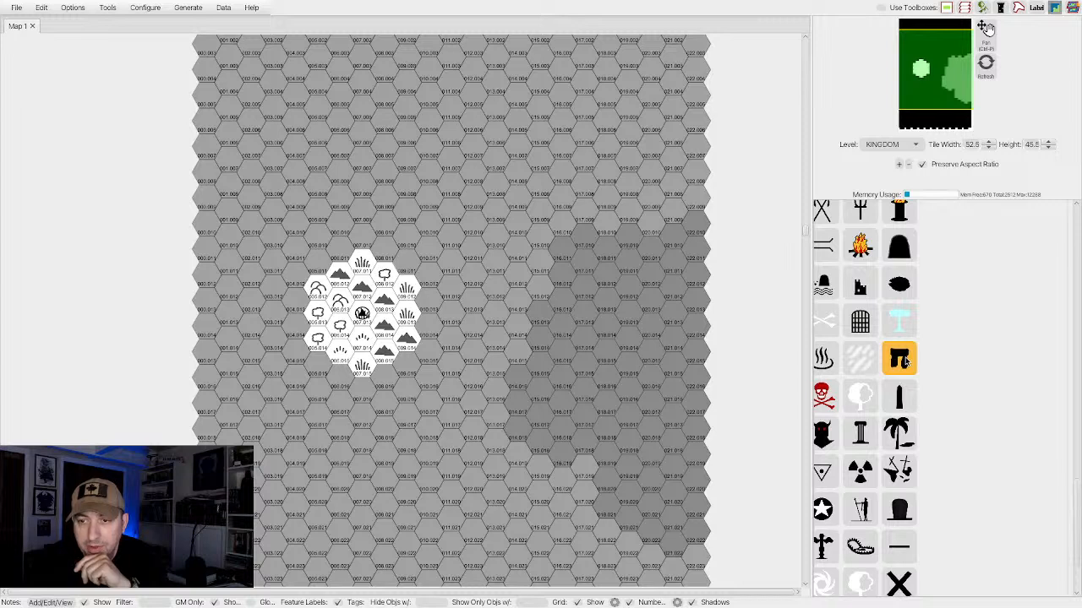
{"action": "left_click", "coordinate": [901, 360]}
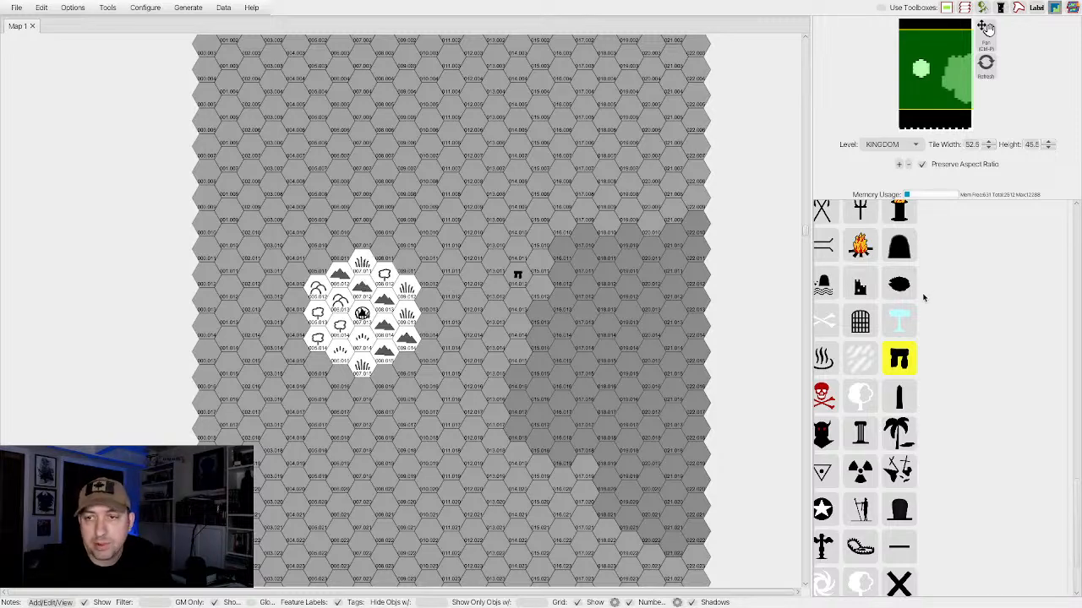
Turn on free placement, place the standing-stones feature on the mountain hex directly north of the settlement, and close the feature settings.
{"action": "scroll", "coordinate": [922, 296], "scroll_direction": "up", "scroll_amount": 15}
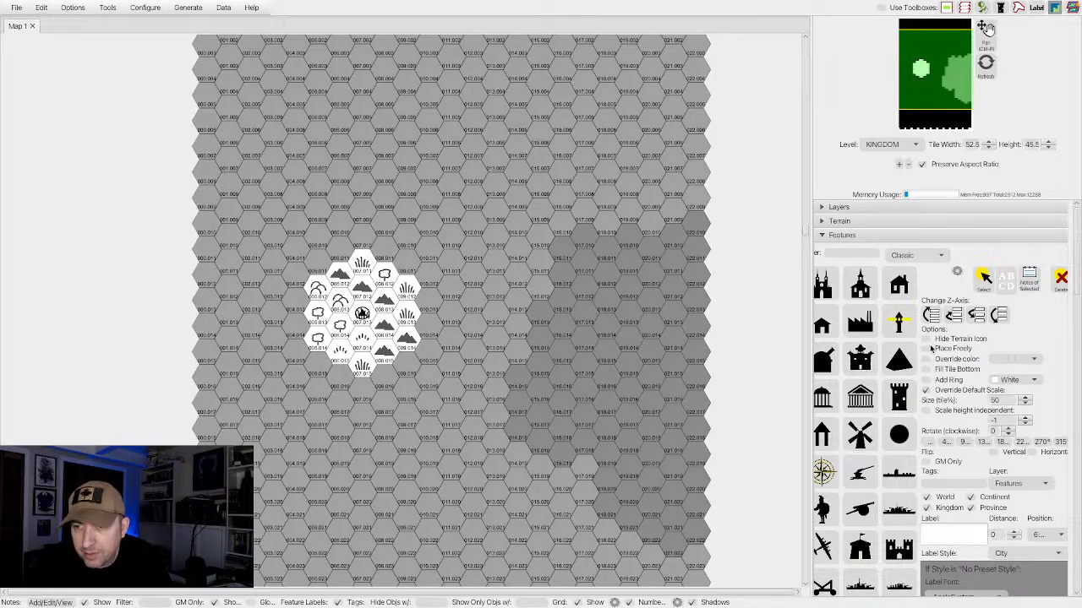
{"action": "left_click", "coordinate": [926, 348]}
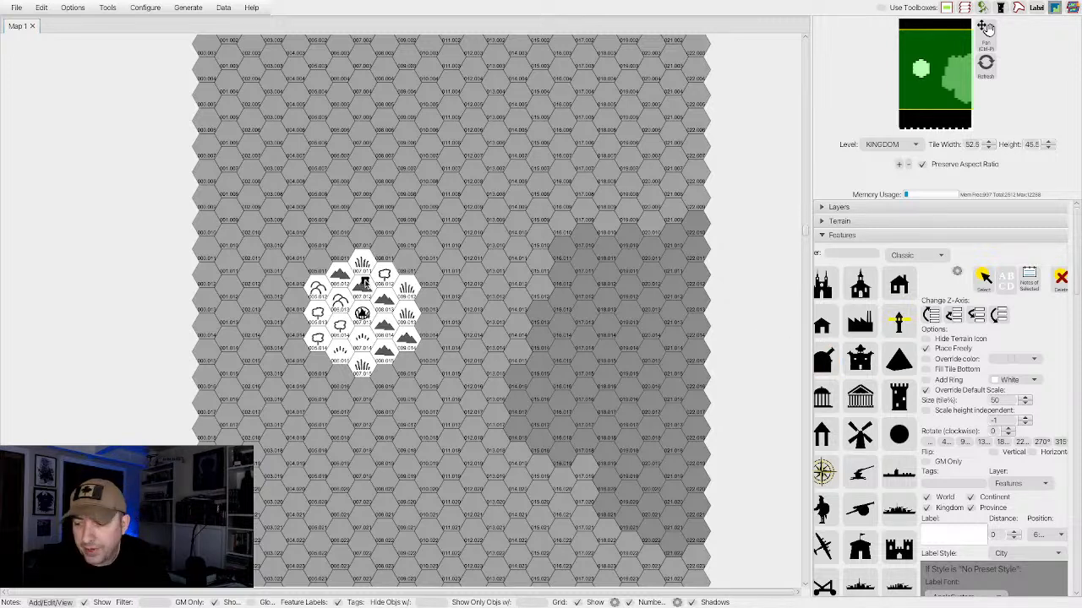
{"action": "left_click", "coordinate": [374, 342]}
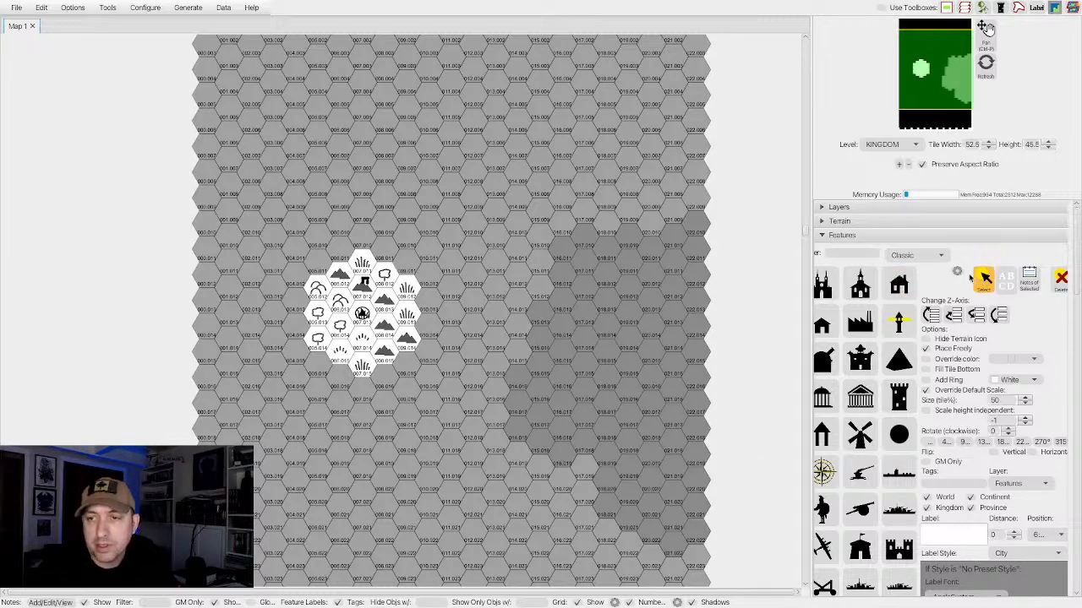
{"action": "left_click", "coordinate": [829, 237]}
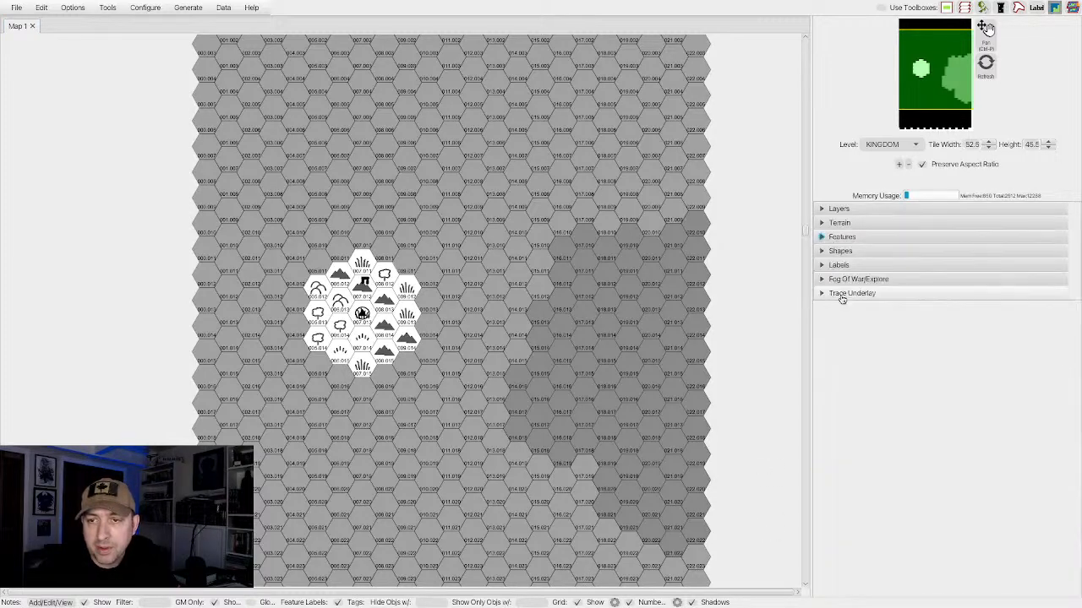
Select the standing-stones feature on the mountain hex directly north of the settlement and add a note to it.
{"action": "left_click", "coordinate": [821, 236]}
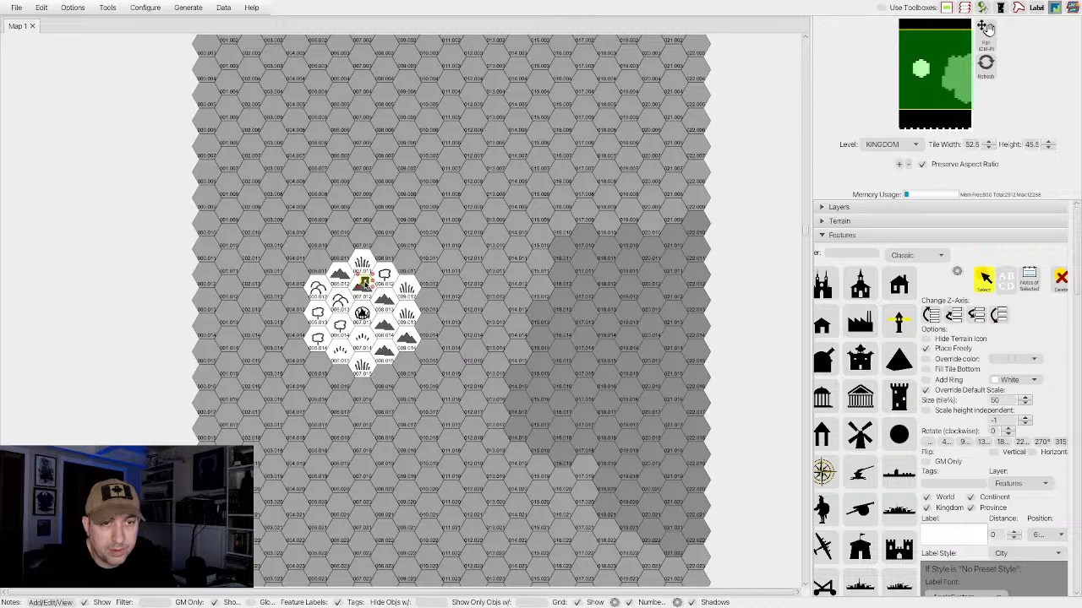
{"action": "left_click", "coordinate": [366, 286]}
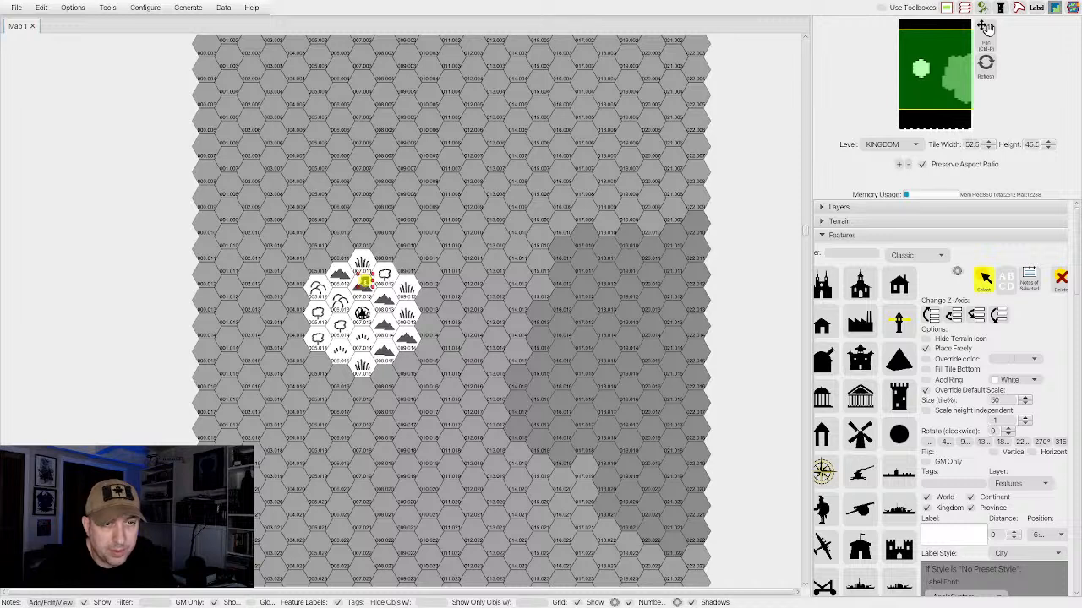
{"action": "left_click", "coordinate": [35, 603]}
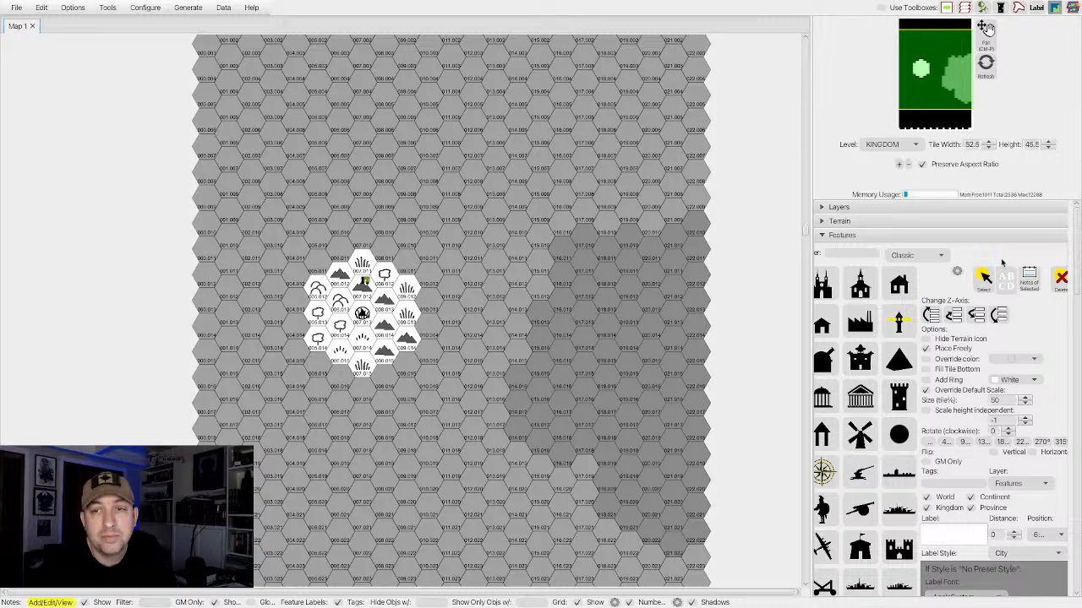
{"action": "left_click", "coordinate": [823, 208]}
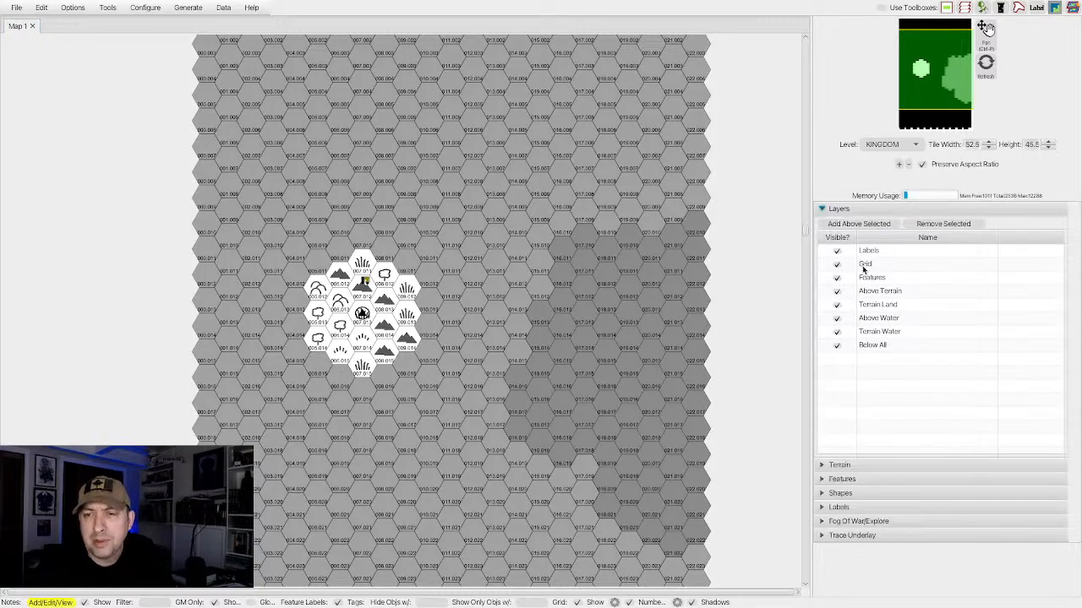
{"action": "left_click", "coordinate": [832, 208]}
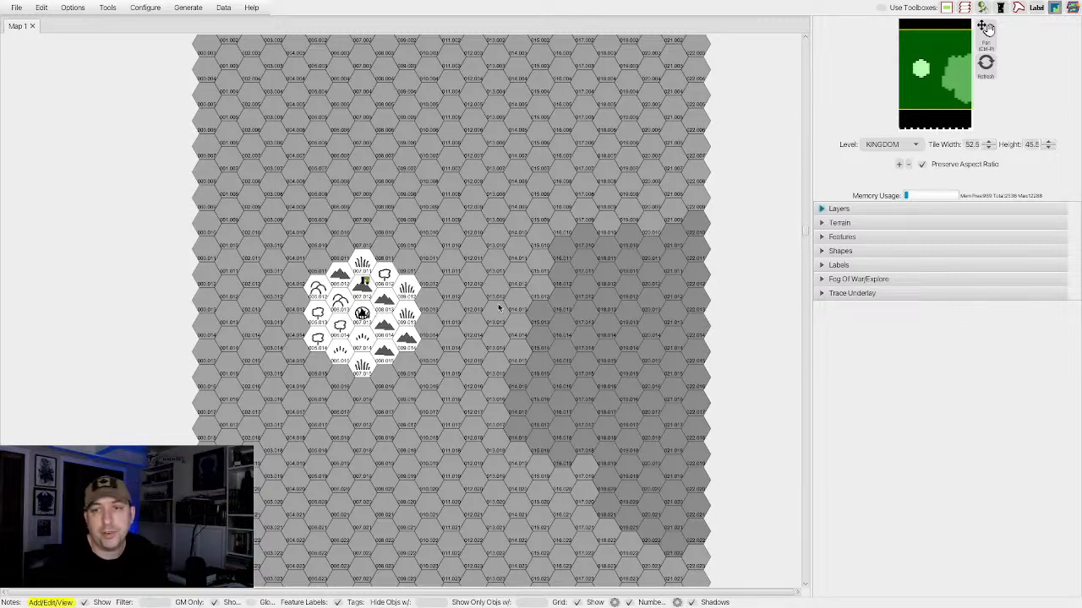
Pick the Classic gate icon and place it on the mountain hex northeast of the settlement and again on the settlement's own hex.
{"action": "left_click", "coordinate": [824, 236]}
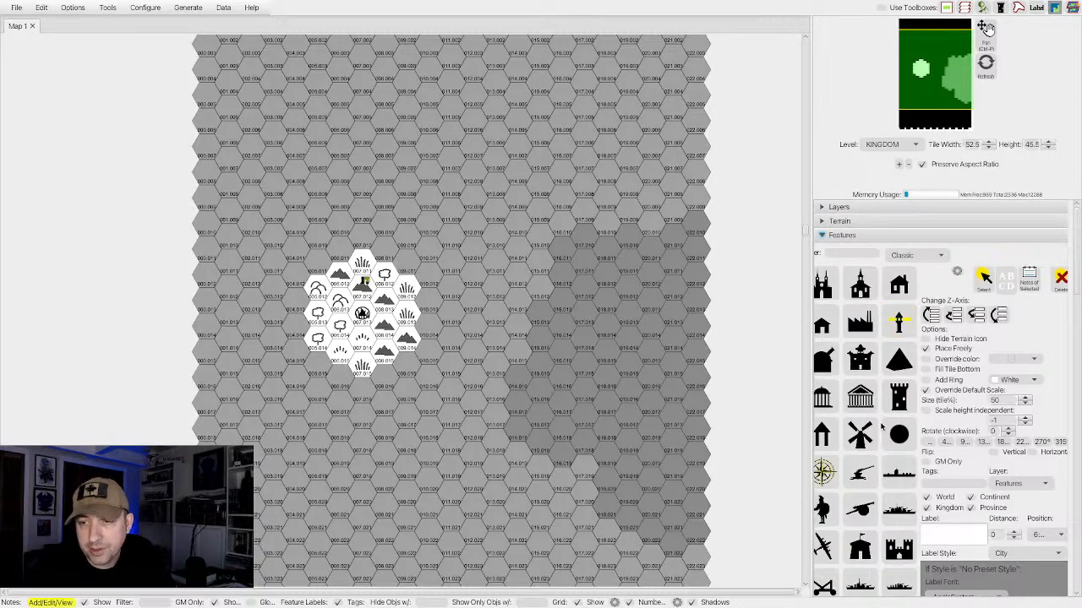
{"action": "scroll", "coordinate": [881, 427], "scroll_direction": "down", "scroll_amount": 10}
{"action": "scroll", "coordinate": [881, 427], "scroll_direction": "down", "scroll_amount": 5}
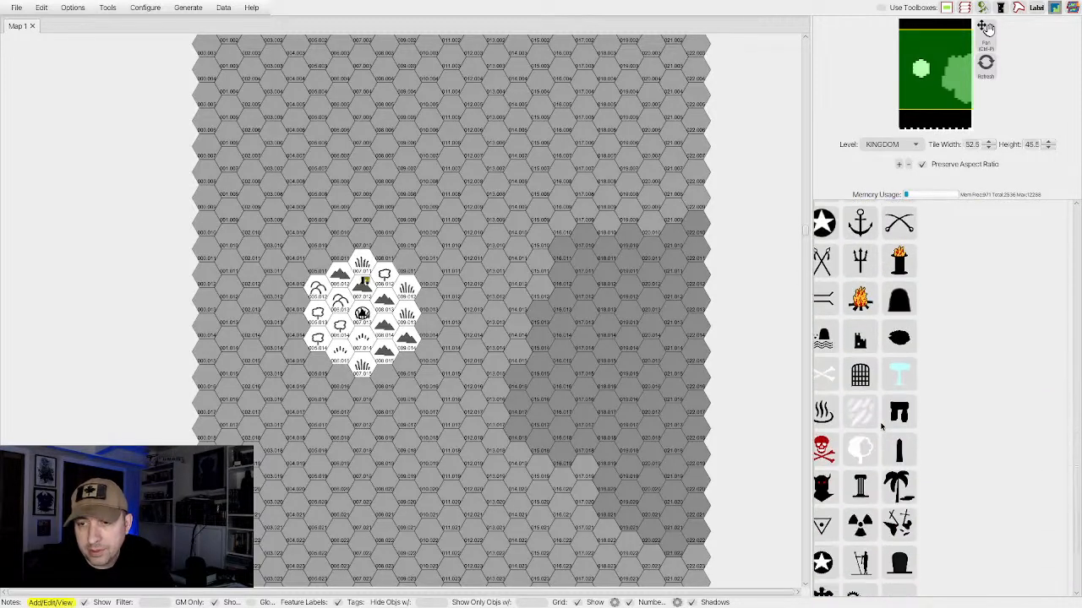
{"action": "left_click", "coordinate": [859, 357]}
{"action": "scroll", "coordinate": [1011, 339], "scroll_direction": "up", "scroll_amount": 15}
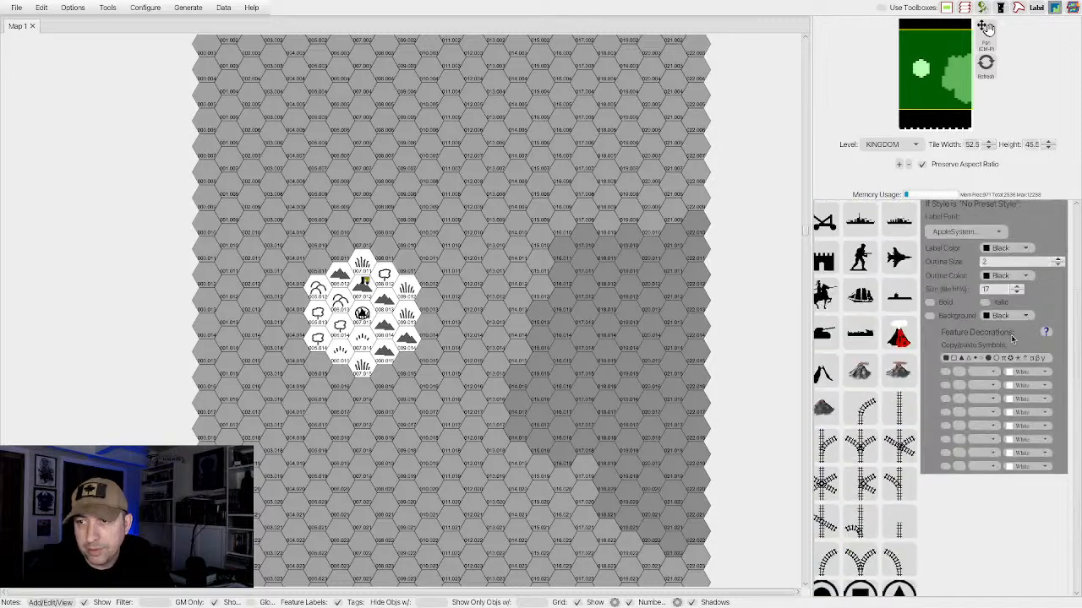
{"action": "scroll", "coordinate": [1012, 339], "scroll_direction": "down", "scroll_amount": 1}
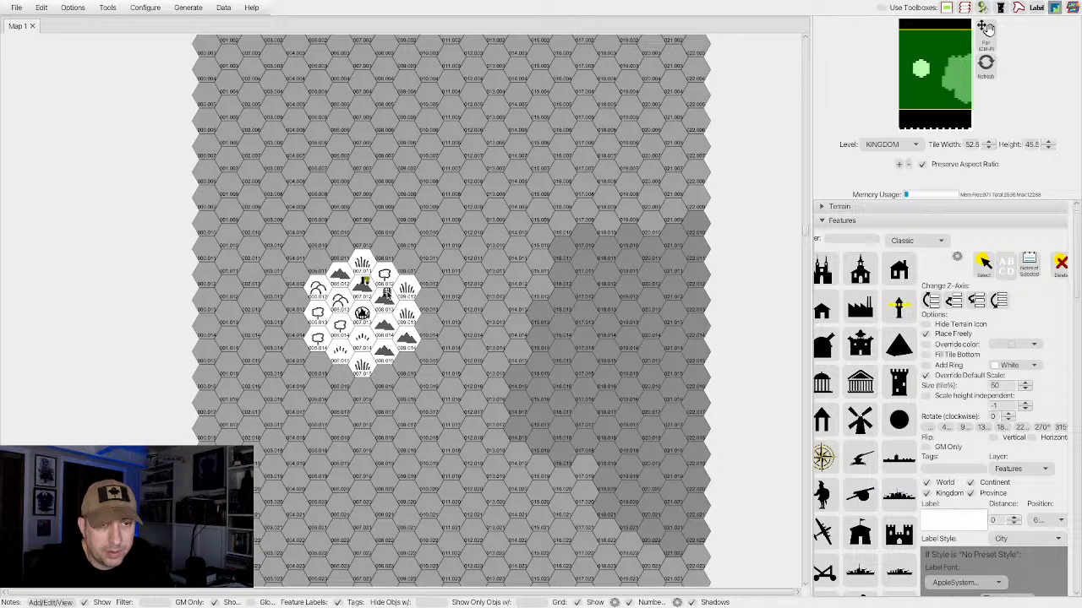
{"action": "left_click", "coordinate": [387, 293]}
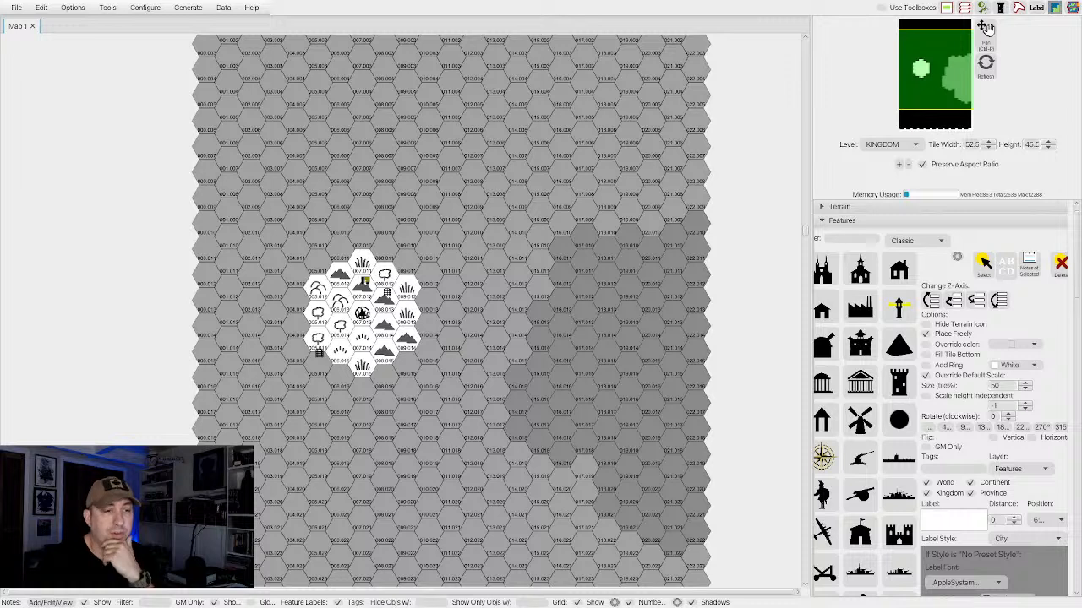
{"action": "left_click", "coordinate": [71, 604]}
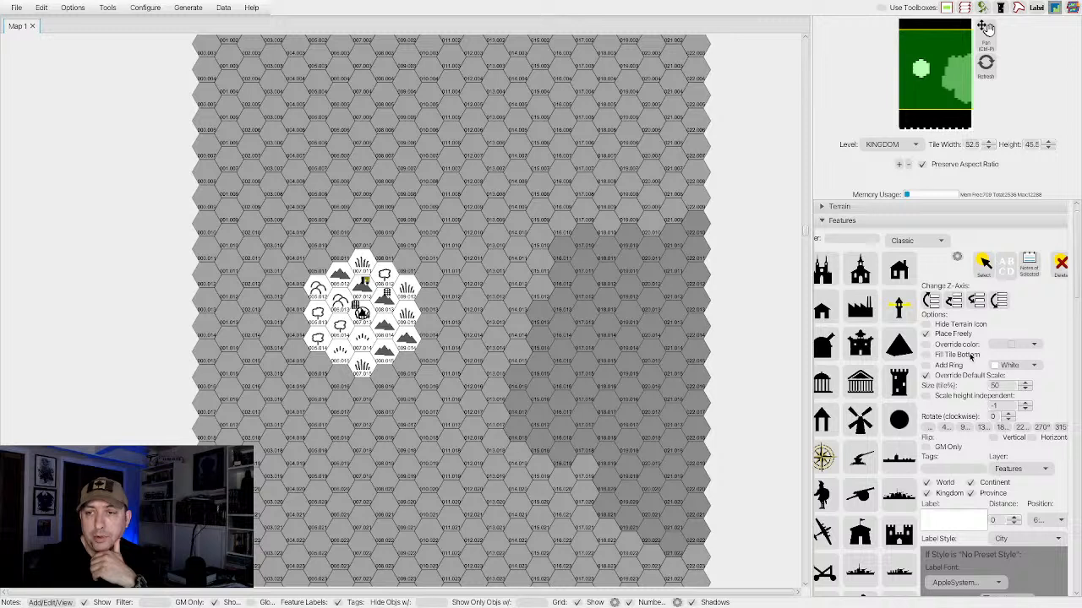
Switch to selecting features, select the gate on the mountain hex northeast of the settlement, and open the notes editor for it.
{"action": "scroll", "coordinate": [972, 359], "scroll_direction": "up", "scroll_amount": 1}
{"action": "left_click", "coordinate": [892, 272]}
{"action": "left_click", "coordinate": [985, 278]}
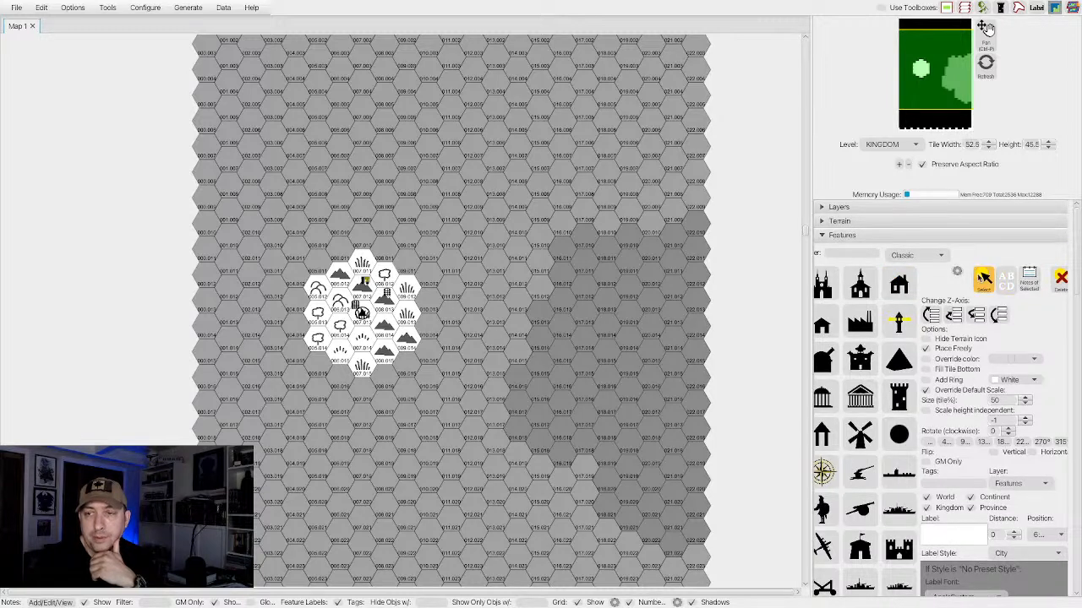
{"action": "left_click", "coordinate": [49, 603]}
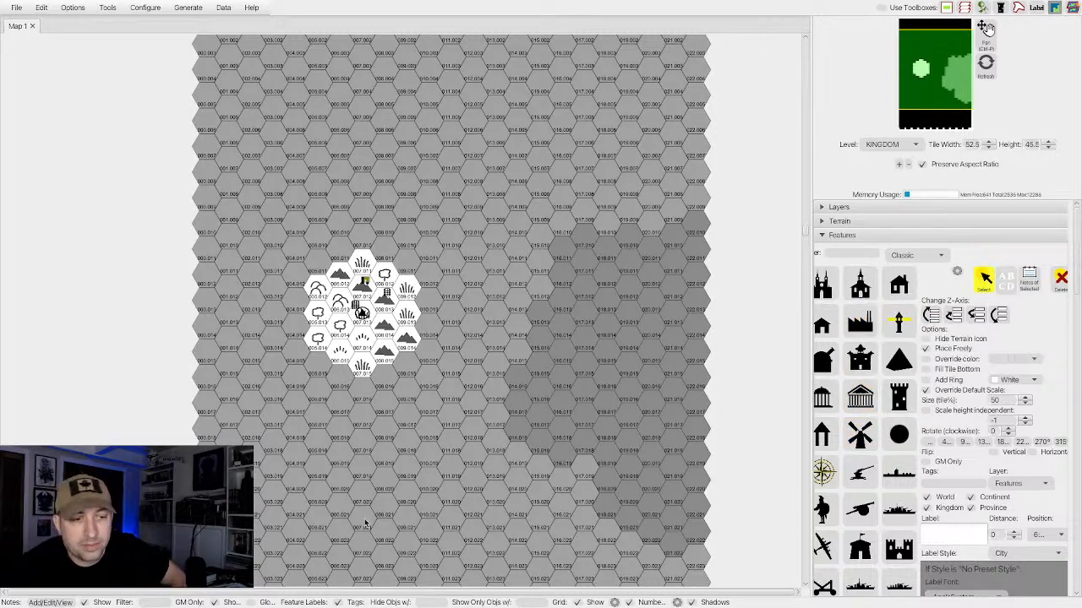
{"action": "left_click", "coordinate": [387, 291]}
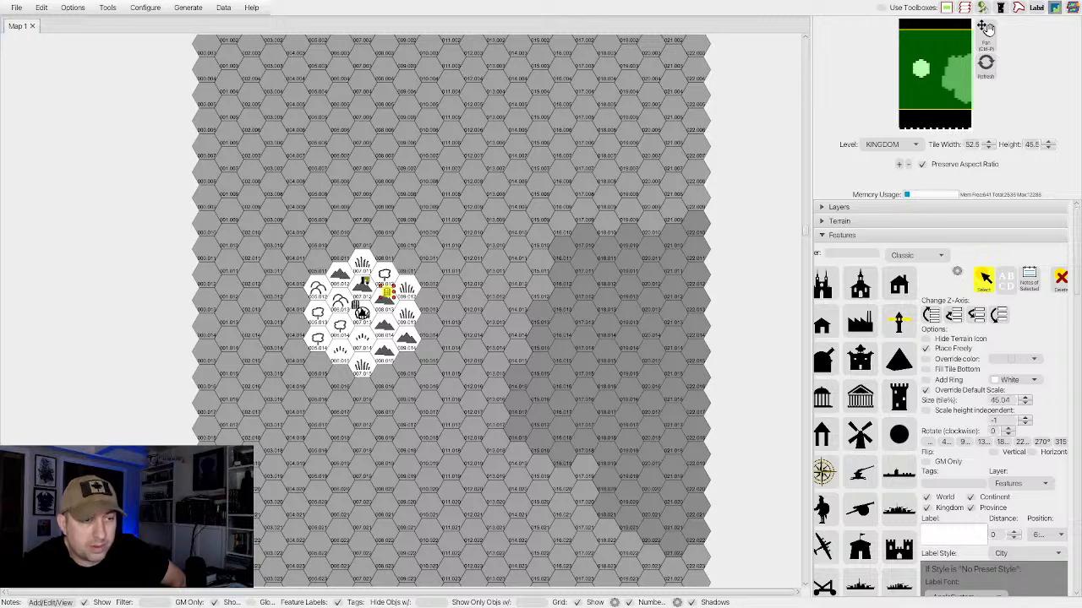
{"action": "left_click", "coordinate": [51, 603]}
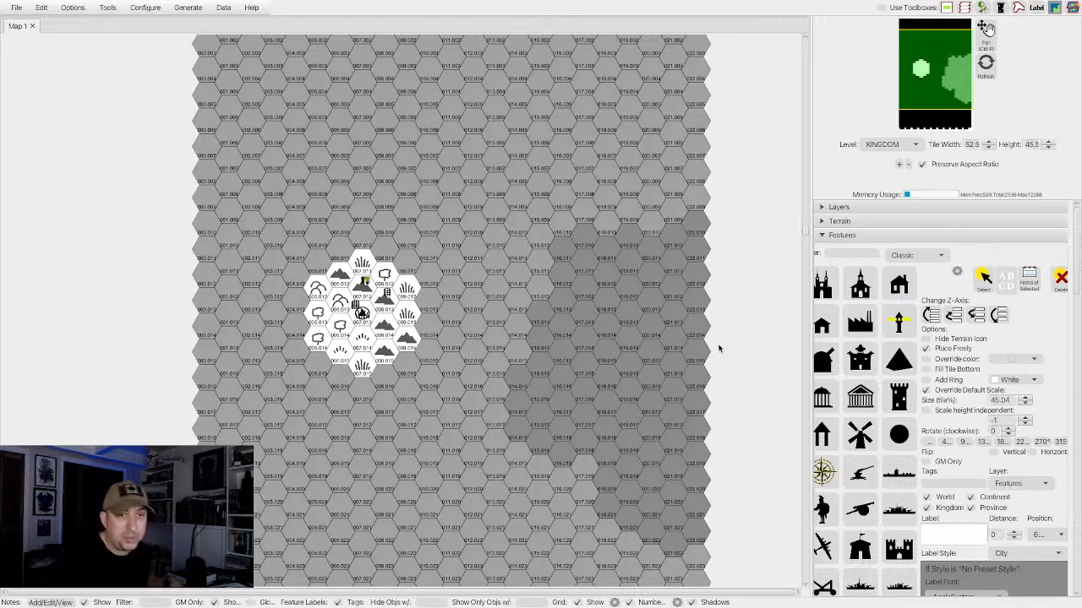
Place the Hot Springs symbol on the mountain hex southeast of the settlement and the horned demon head on the hex directly south.
{"action": "scroll", "coordinate": [887, 455], "scroll_direction": "down", "scroll_amount": 10}
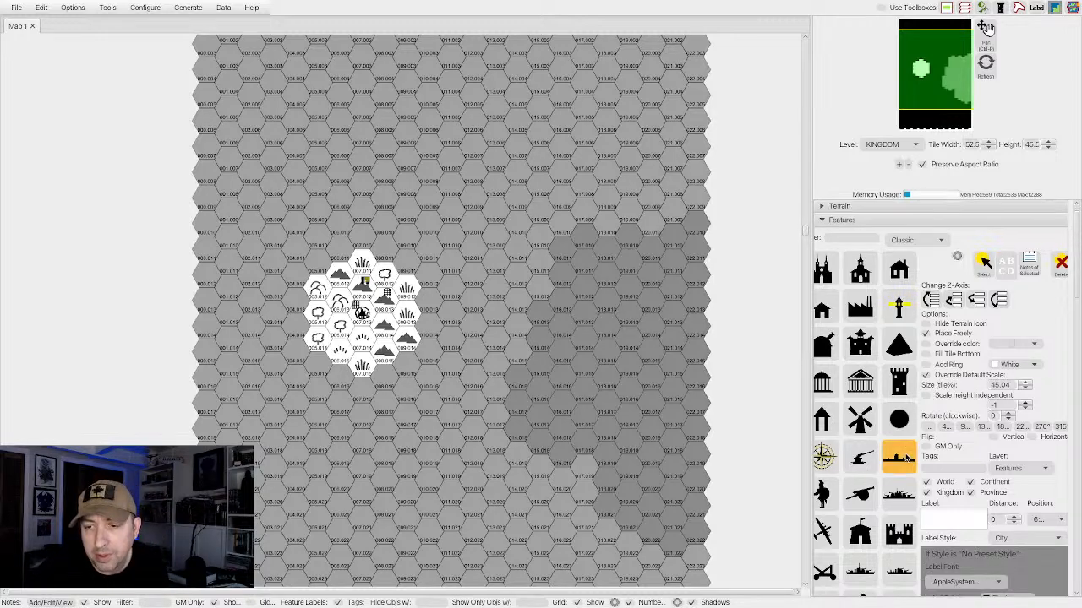
{"action": "scroll", "coordinate": [904, 457], "scroll_direction": "down", "scroll_amount": 5}
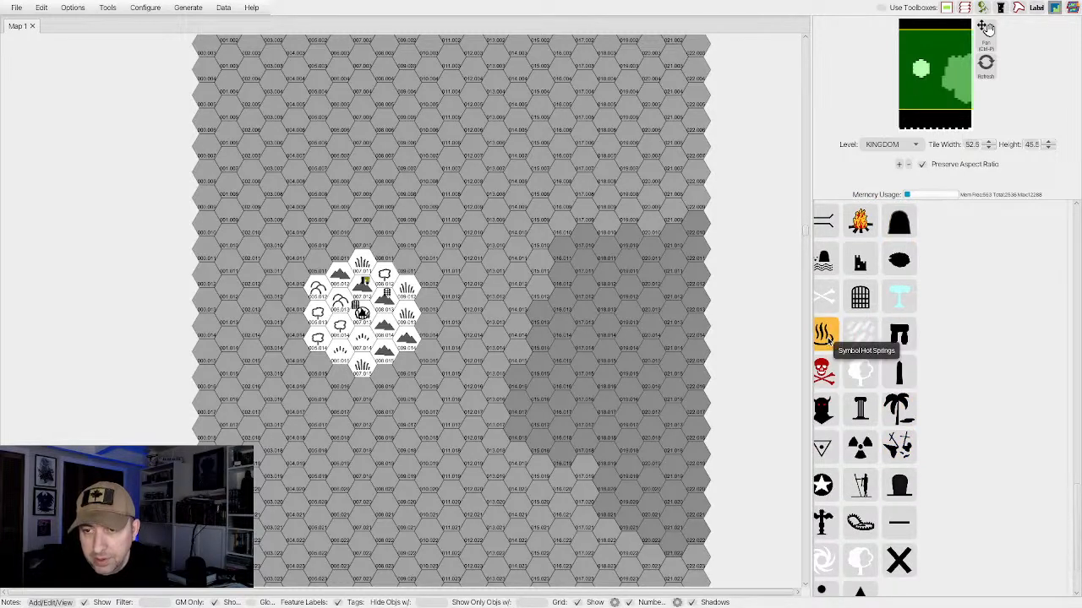
{"action": "left_click", "coordinate": [827, 337]}
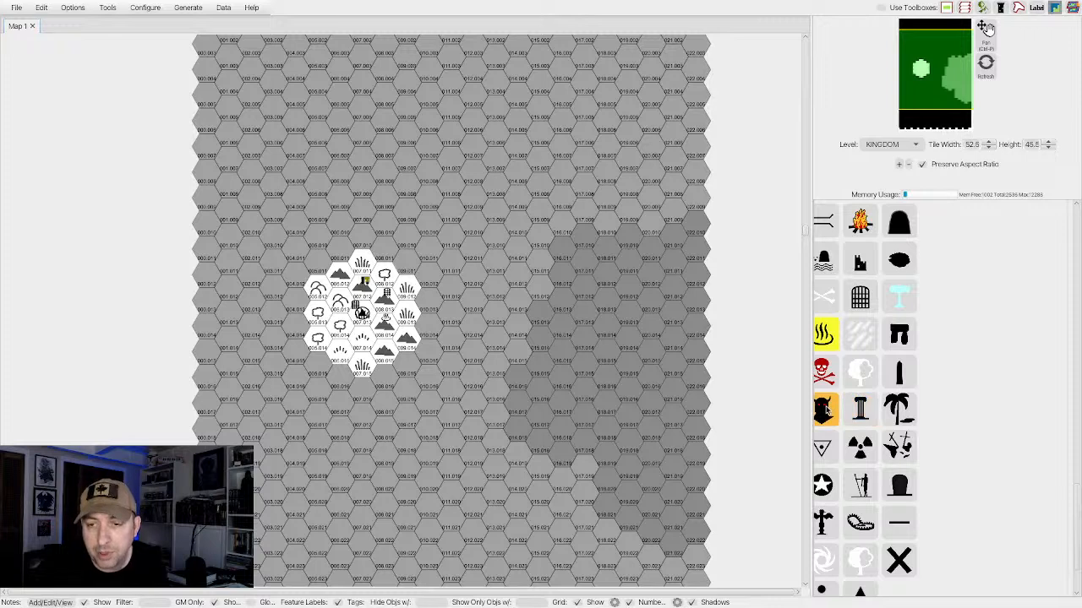
{"action": "left_click", "coordinate": [824, 410]}
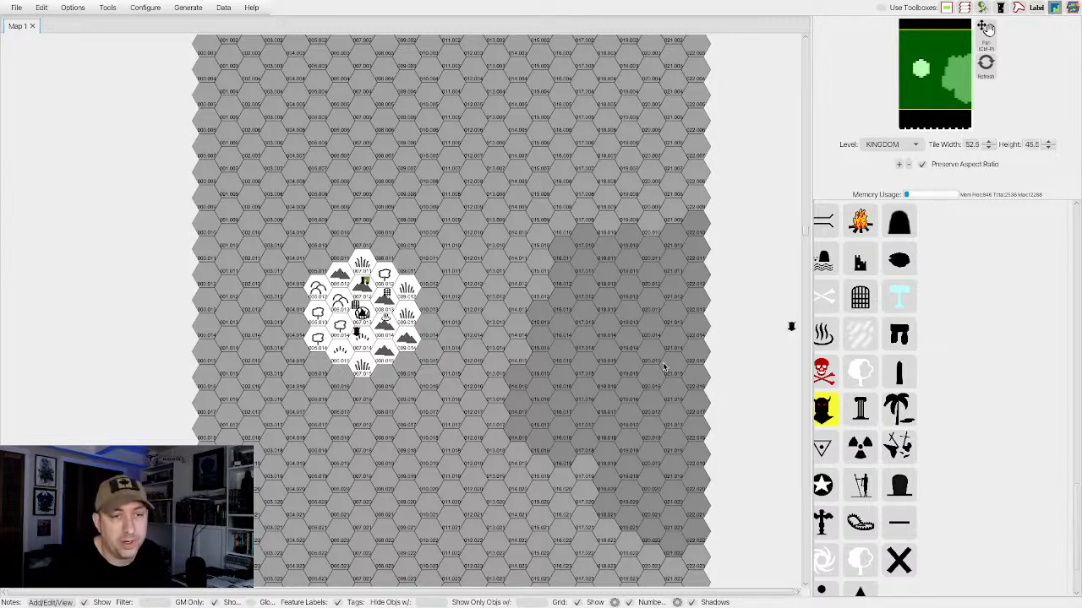
Select the demon-head feature on the hex directly south of the settlement and open the notes editor for it.
{"action": "left_click", "coordinate": [51, 602]}
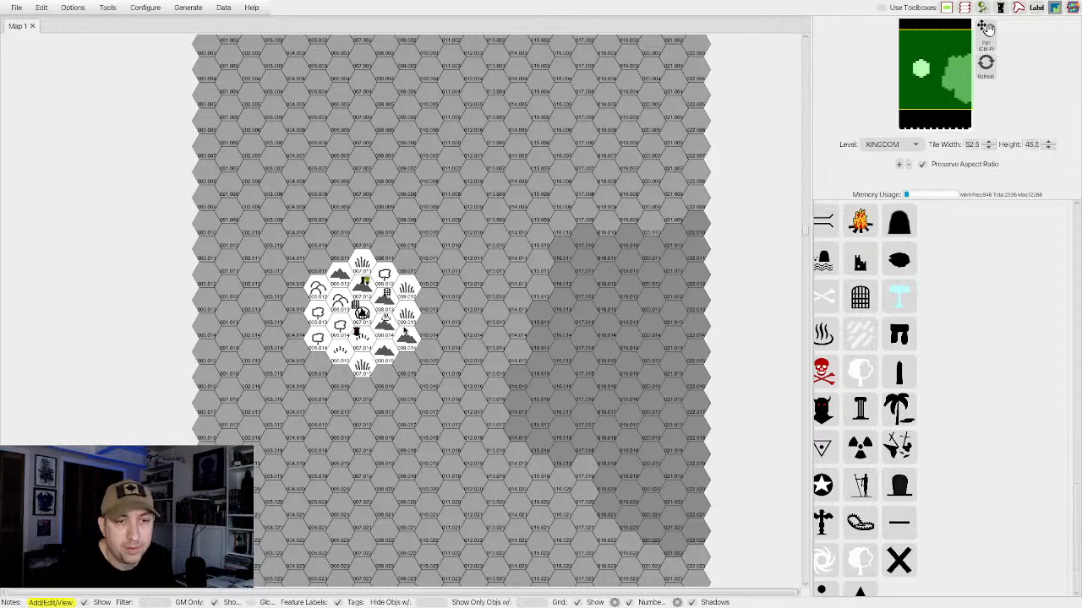
{"action": "scroll", "coordinate": [892, 253], "scroll_direction": "up", "scroll_amount": 10}
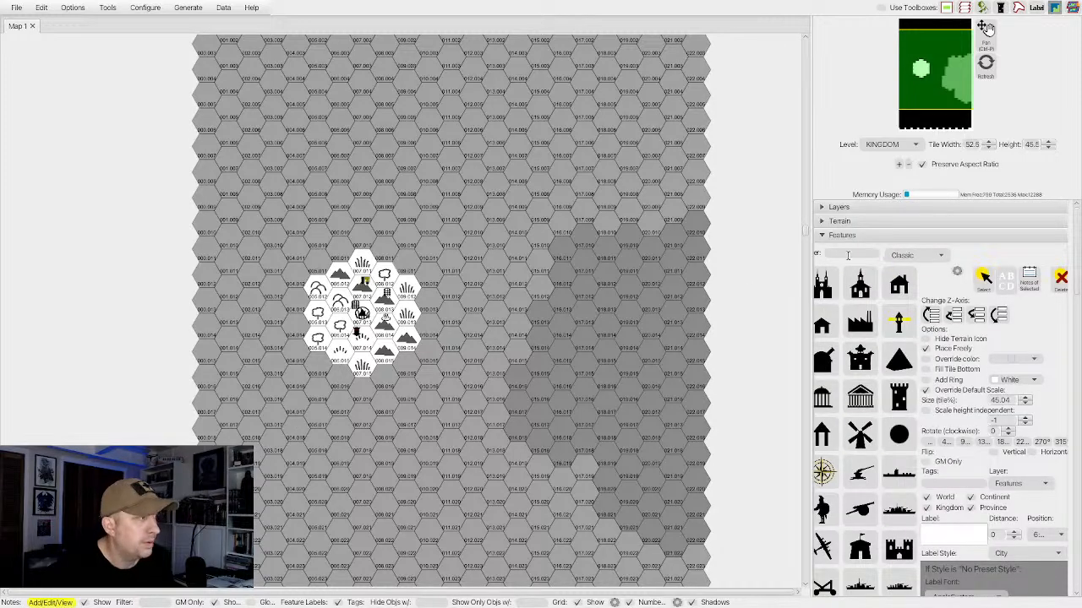
{"action": "left_click", "coordinate": [985, 279]}
{"action": "left_click", "coordinate": [362, 314]}
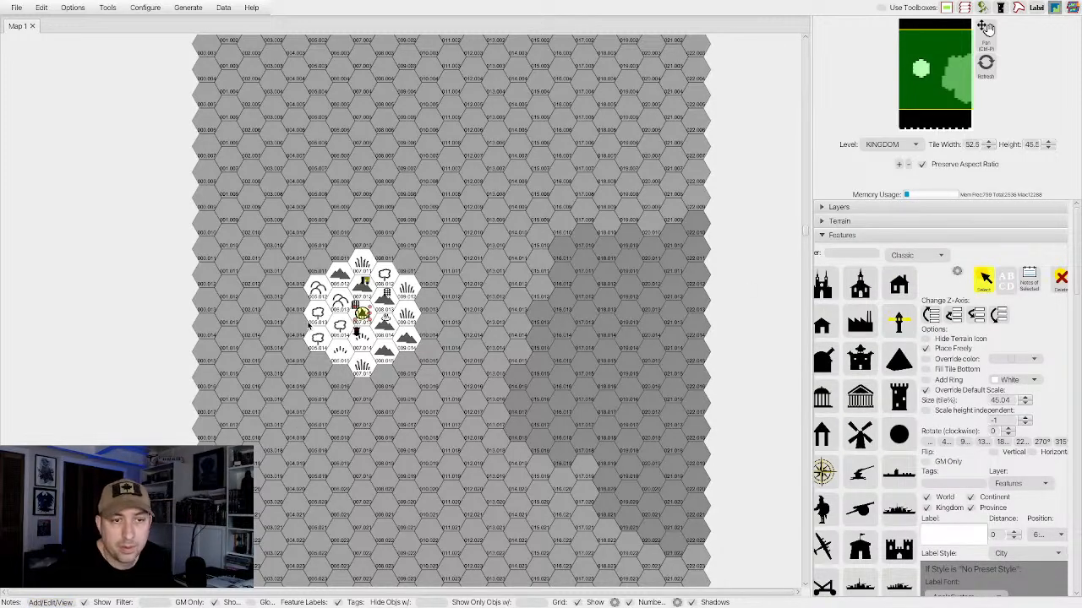
{"action": "left_click", "coordinate": [359, 349]}
{"action": "left_click", "coordinate": [356, 334]}
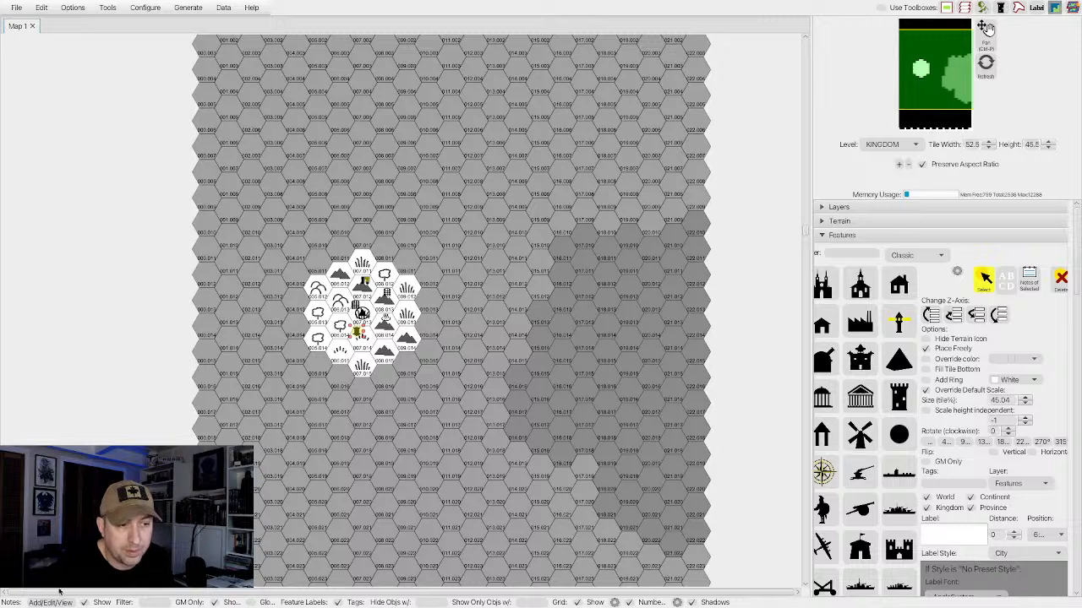
{"action": "left_click", "coordinate": [36, 603]}
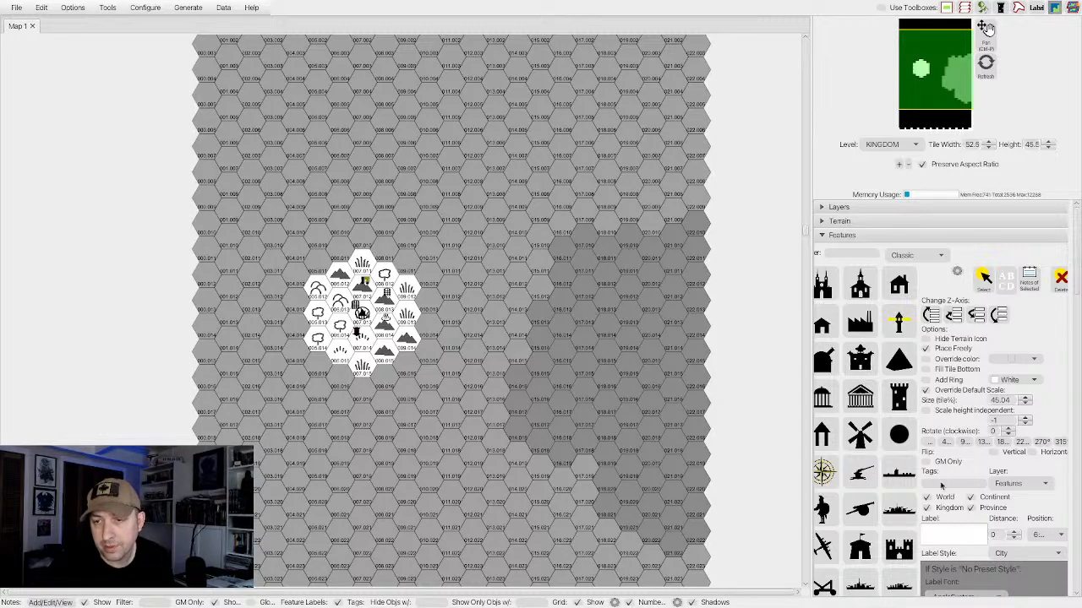
Pick the gate icon again and place it on the hex southwest of the settlement.
{"action": "left_click", "coordinate": [867, 507]}
{"action": "scroll", "coordinate": [867, 507], "scroll_direction": "down", "scroll_amount": 15}
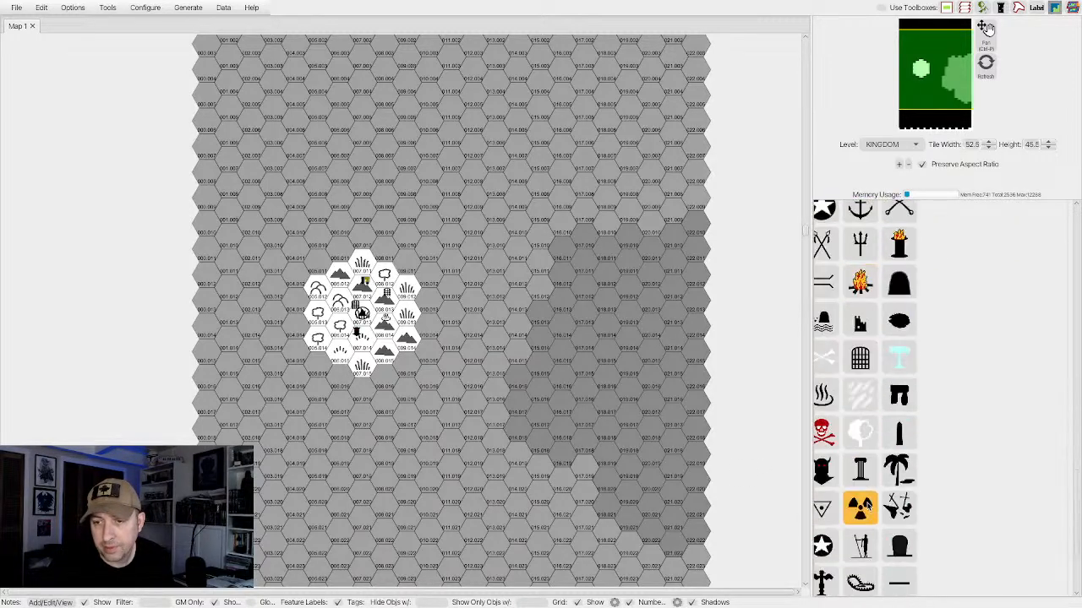
{"action": "scroll", "coordinate": [868, 507], "scroll_direction": "up", "scroll_amount": 5}
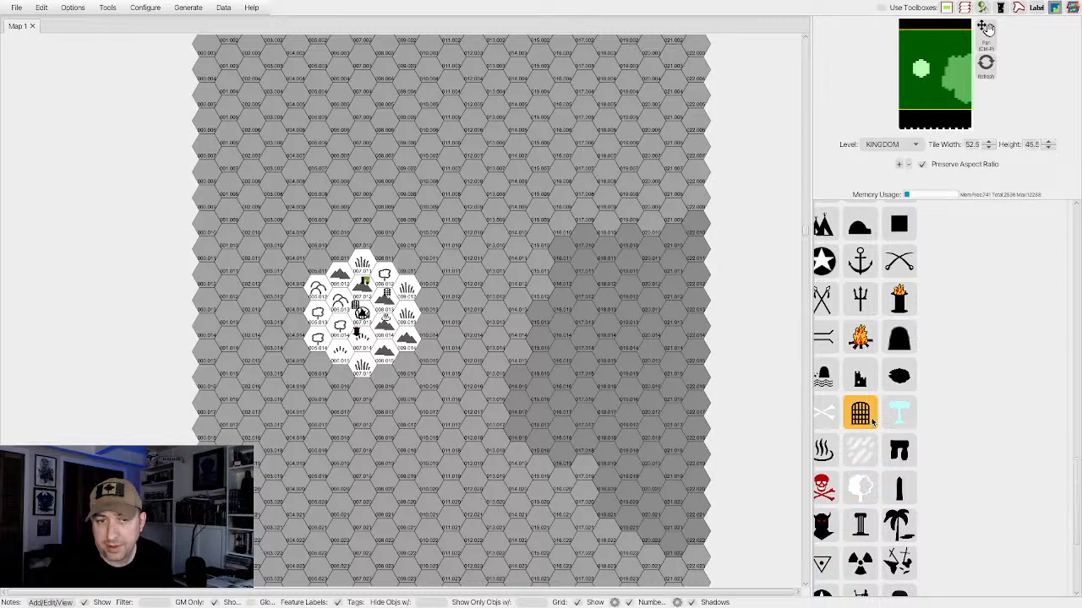
{"action": "left_click", "coordinate": [861, 412]}
{"action": "left_click", "coordinate": [339, 324]}
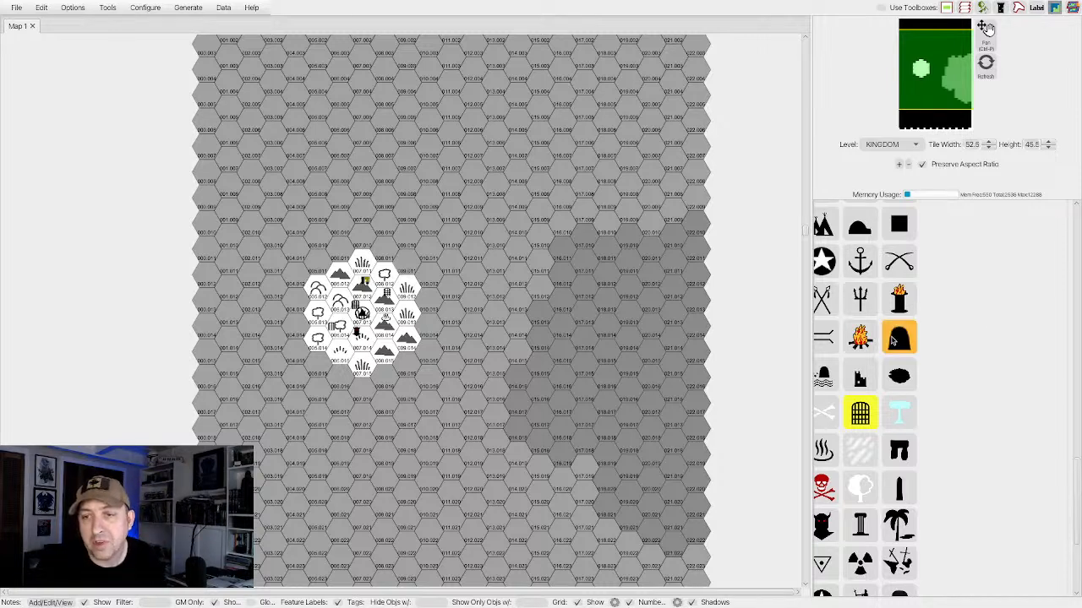
Look through the Classic feature icons and pick the black obelisk.
{"action": "scroll", "coordinate": [850, 372], "scroll_direction": "down", "scroll_amount": 3}
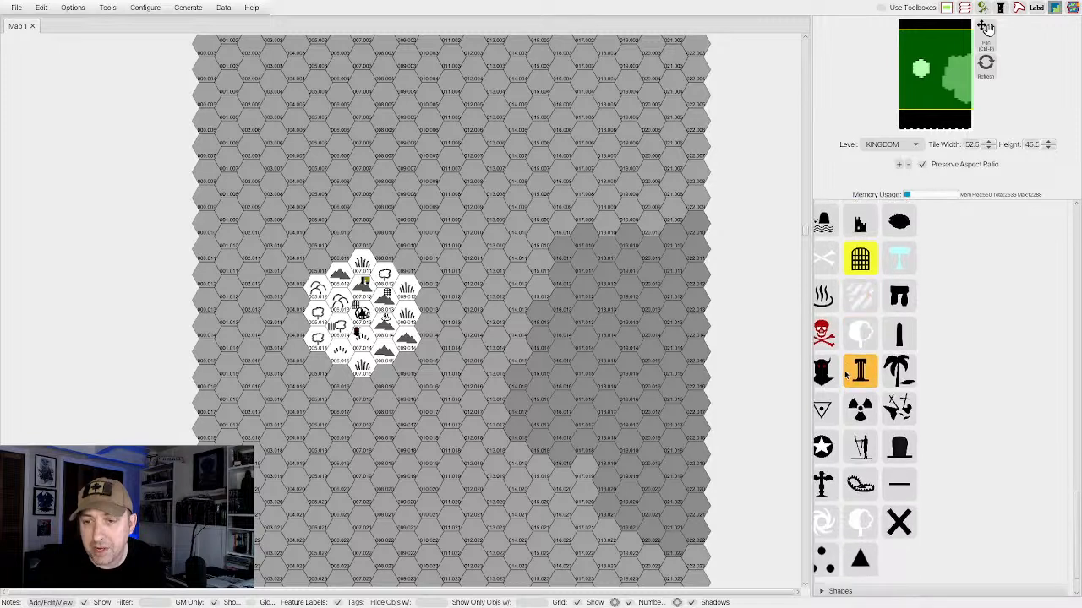
{"action": "scroll", "coordinate": [846, 373], "scroll_direction": "up", "scroll_amount": 6}
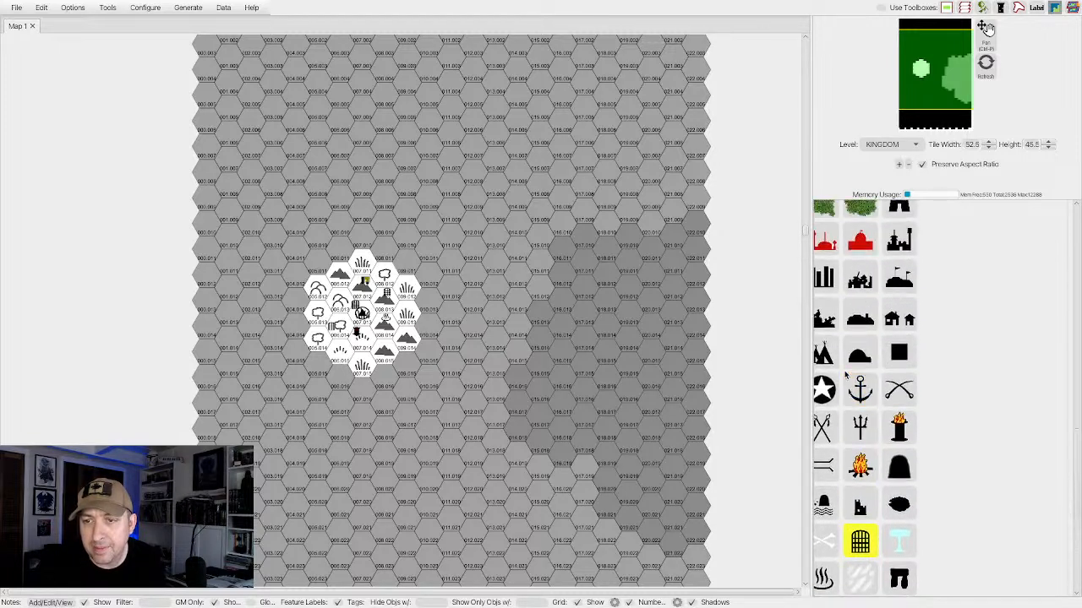
{"action": "scroll", "coordinate": [845, 373], "scroll_direction": "down", "scroll_amount": 4}
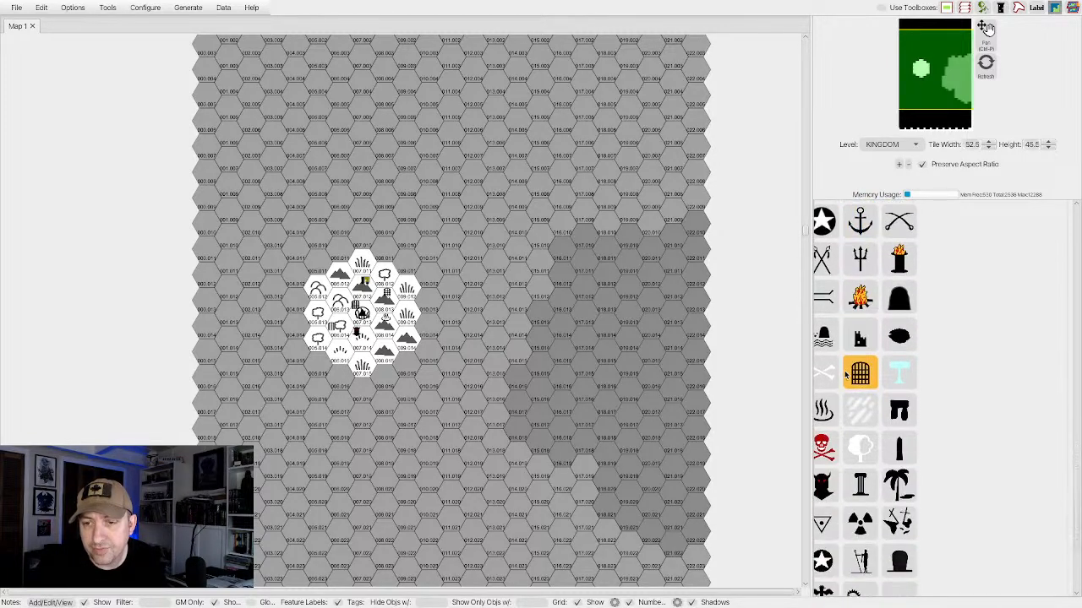
{"action": "scroll", "coordinate": [844, 374], "scroll_direction": "down", "scroll_amount": 4}
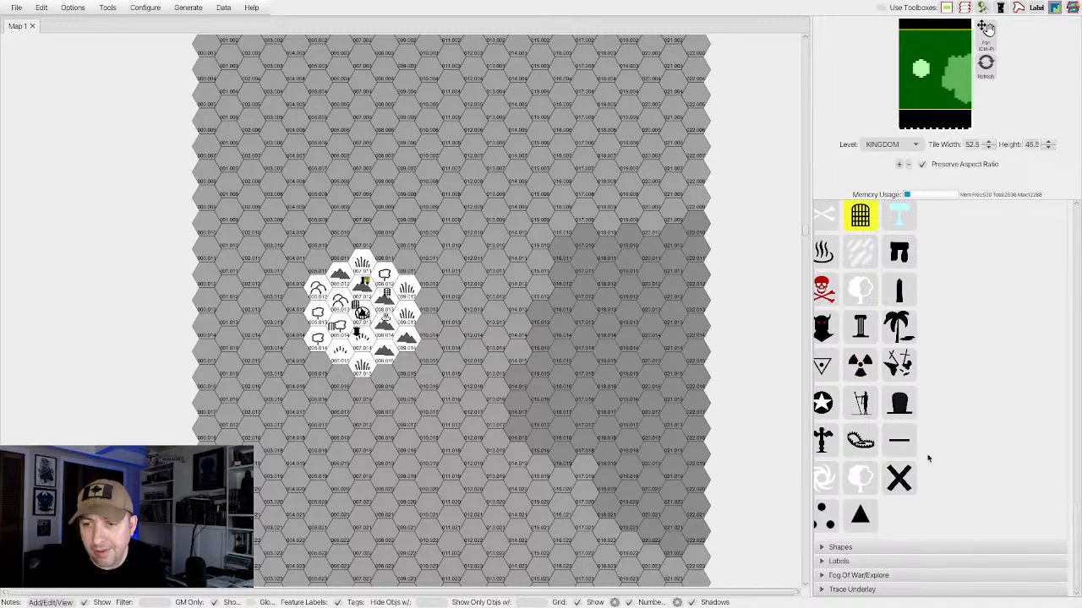
{"action": "scroll", "coordinate": [905, 361], "scroll_direction": "up", "scroll_amount": 1}
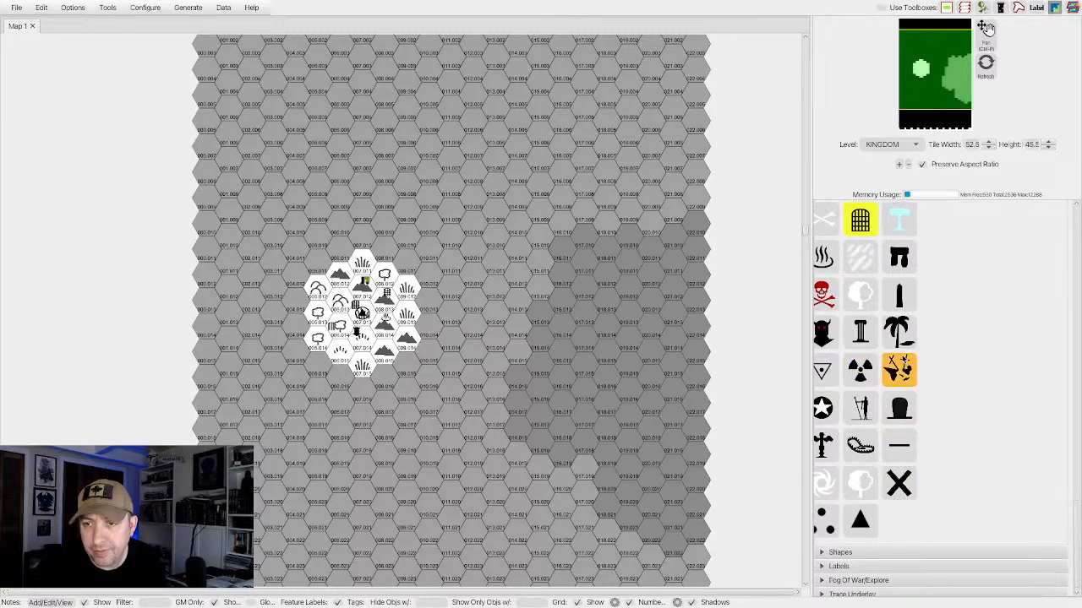
{"action": "scroll", "coordinate": [903, 361], "scroll_direction": "up", "scroll_amount": 15}
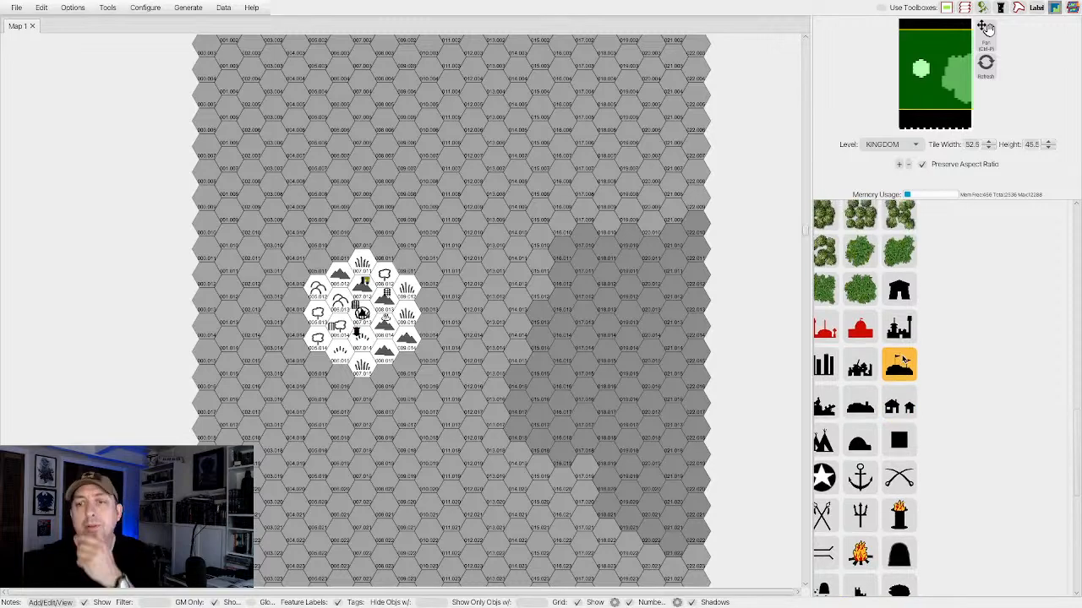
{"action": "scroll", "coordinate": [903, 360], "scroll_direction": "up", "scroll_amount": 15}
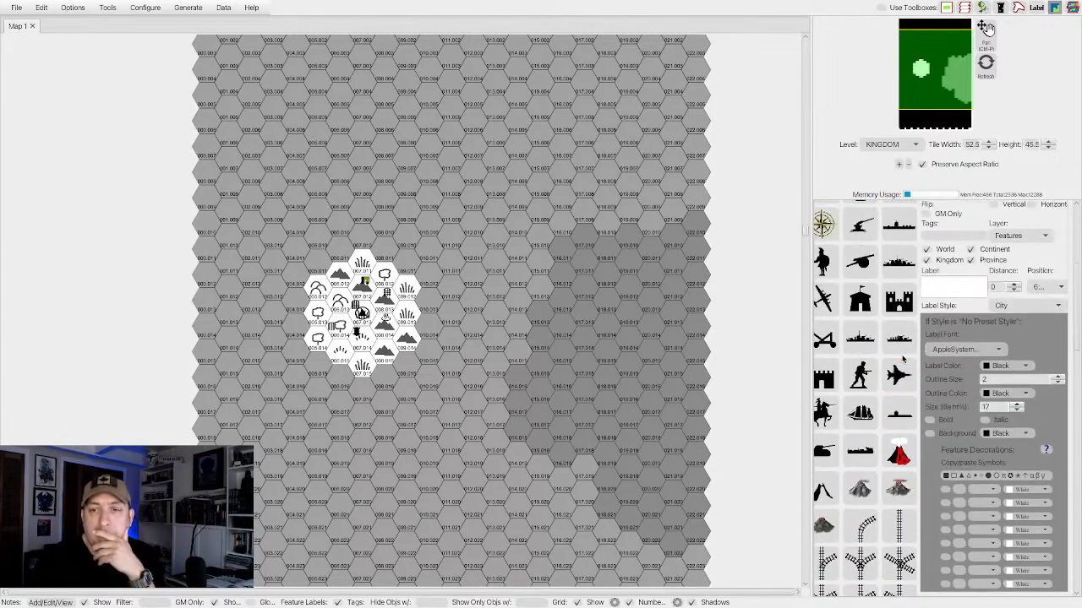
{"action": "scroll", "coordinate": [902, 360], "scroll_direction": "up", "scroll_amount": 10}
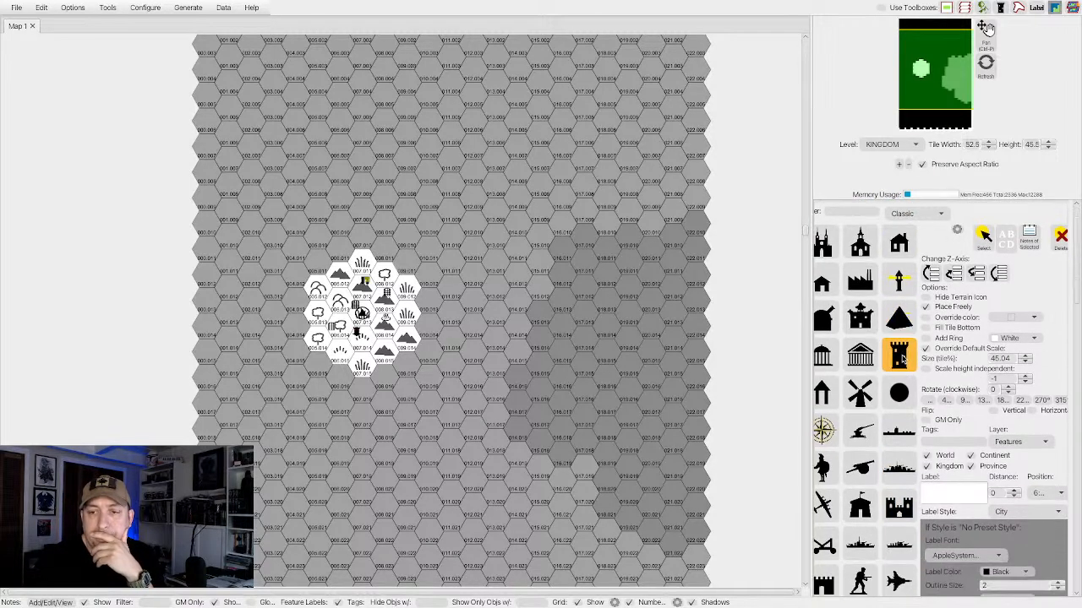
{"action": "scroll", "coordinate": [902, 359], "scroll_direction": "down", "scroll_amount": 15}
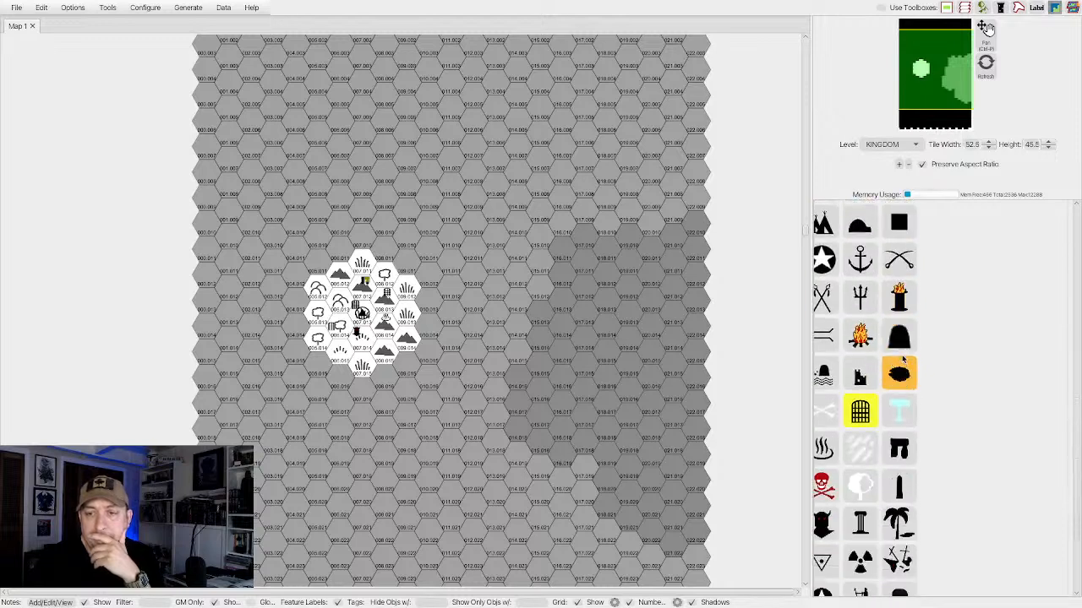
{"action": "scroll", "coordinate": [903, 359], "scroll_direction": "down", "scroll_amount": 5}
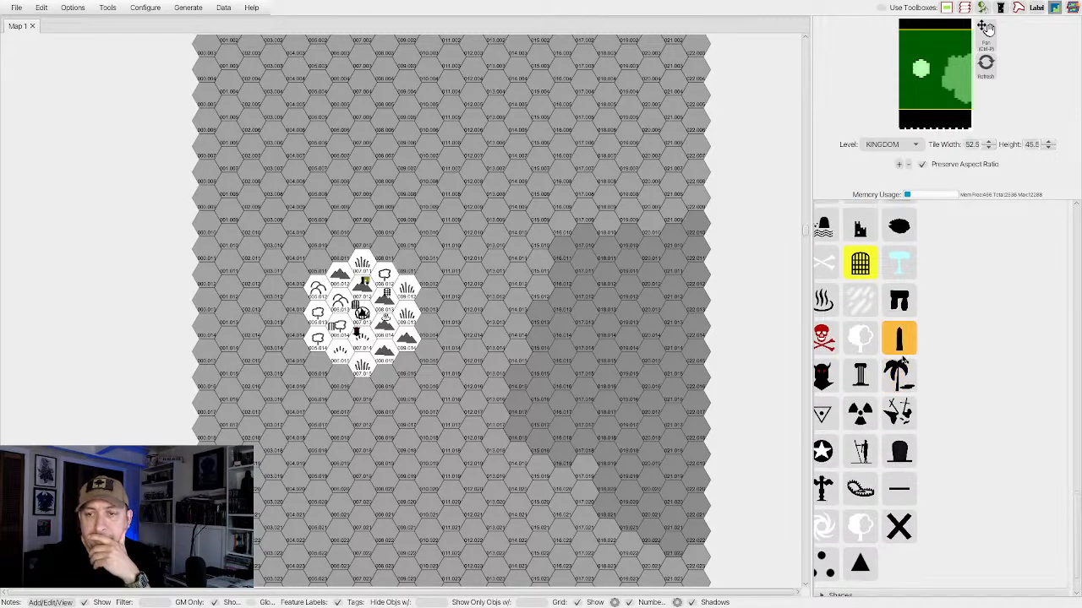
{"action": "left_click", "coordinate": [894, 348]}
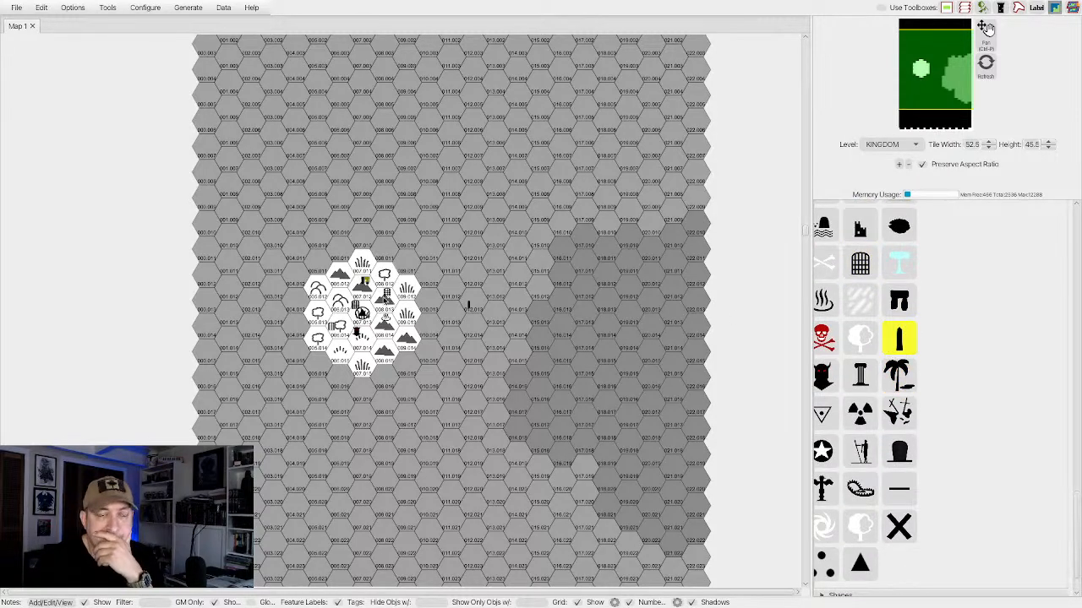
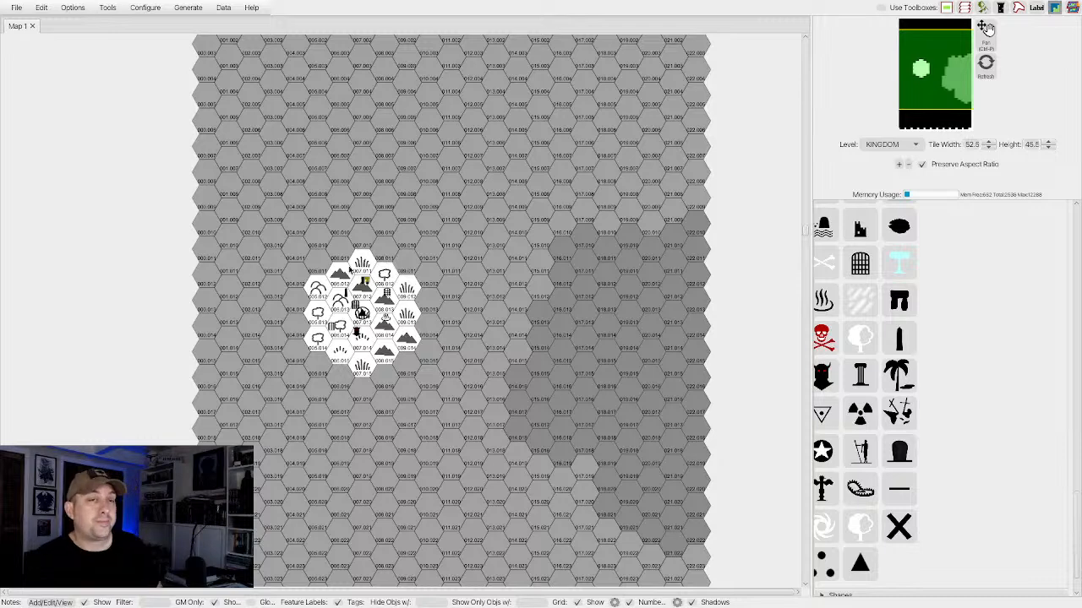
{"action": "scroll", "coordinate": [883, 361], "scroll_direction": "up", "scroll_amount": 20}
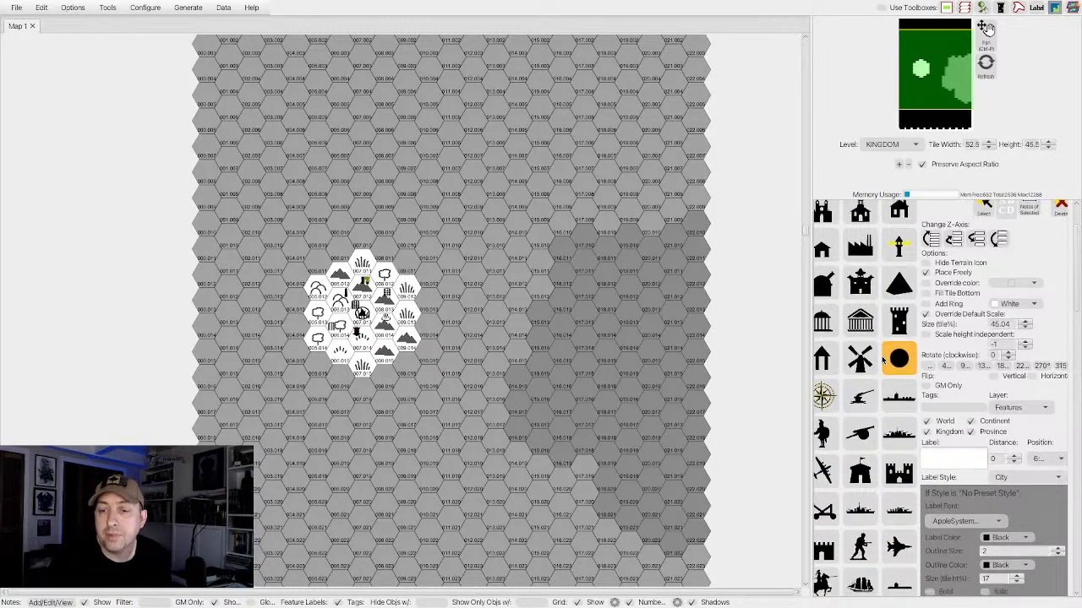
{"action": "scroll", "coordinate": [883, 360], "scroll_direction": "down", "scroll_amount": 2}
{"action": "scroll", "coordinate": [883, 361], "scroll_direction": "up", "scroll_amount": 3}
{"action": "scroll", "coordinate": [883, 361], "scroll_direction": "down", "scroll_amount": 4}
{"action": "scroll", "coordinate": [883, 361], "scroll_direction": "down", "scroll_amount": 15}
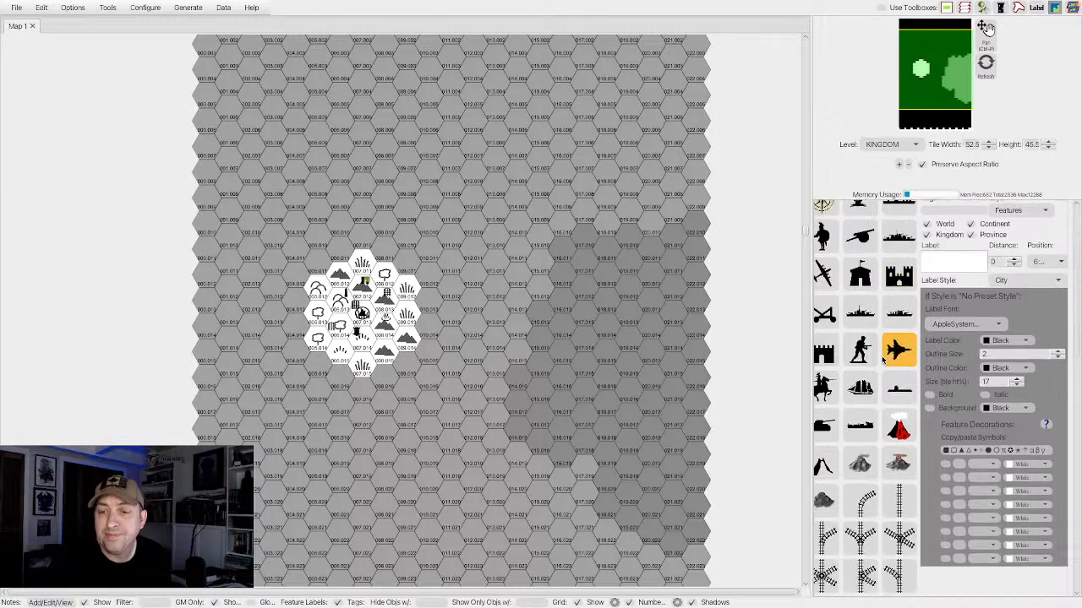
{"action": "scroll", "coordinate": [884, 360], "scroll_direction": "down", "scroll_amount": 10}
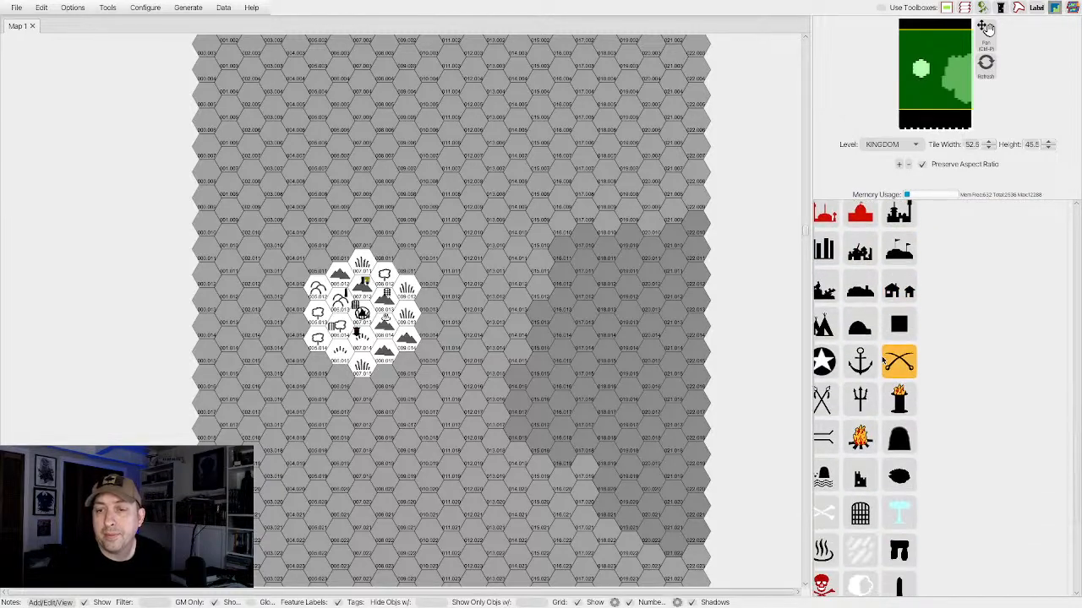
{"action": "scroll", "coordinate": [883, 362], "scroll_direction": "up", "scroll_amount": 20}
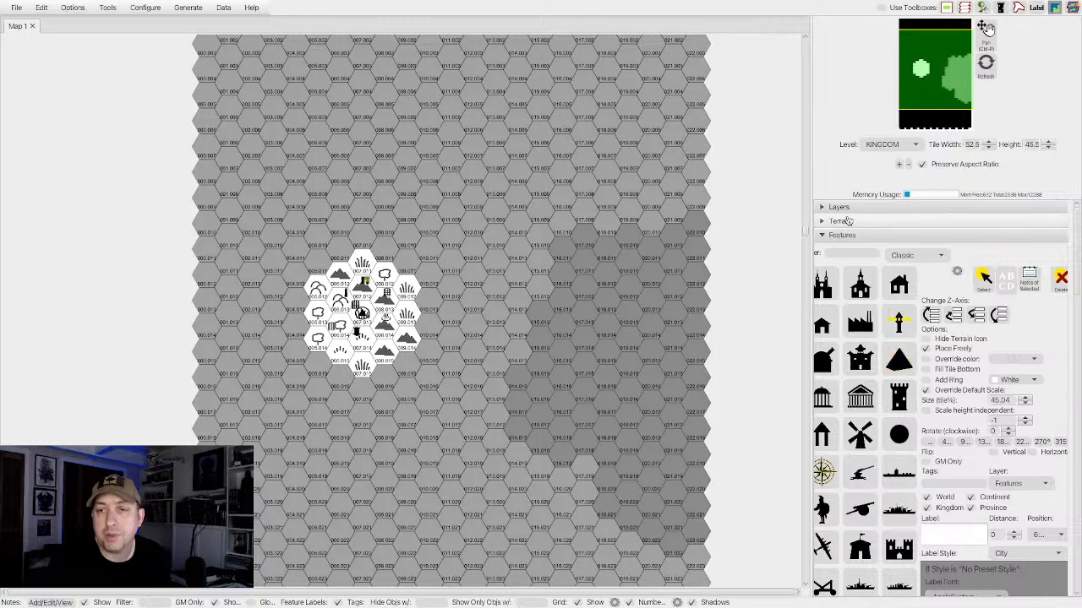
Choose the Mtns terrain and paint a diagonal chain of mountain hexes running northwest from the settlement area.
{"action": "left_click", "coordinate": [822, 224]}
{"action": "left_click", "coordinate": [821, 225]}
{"action": "left_click", "coordinate": [821, 224]}
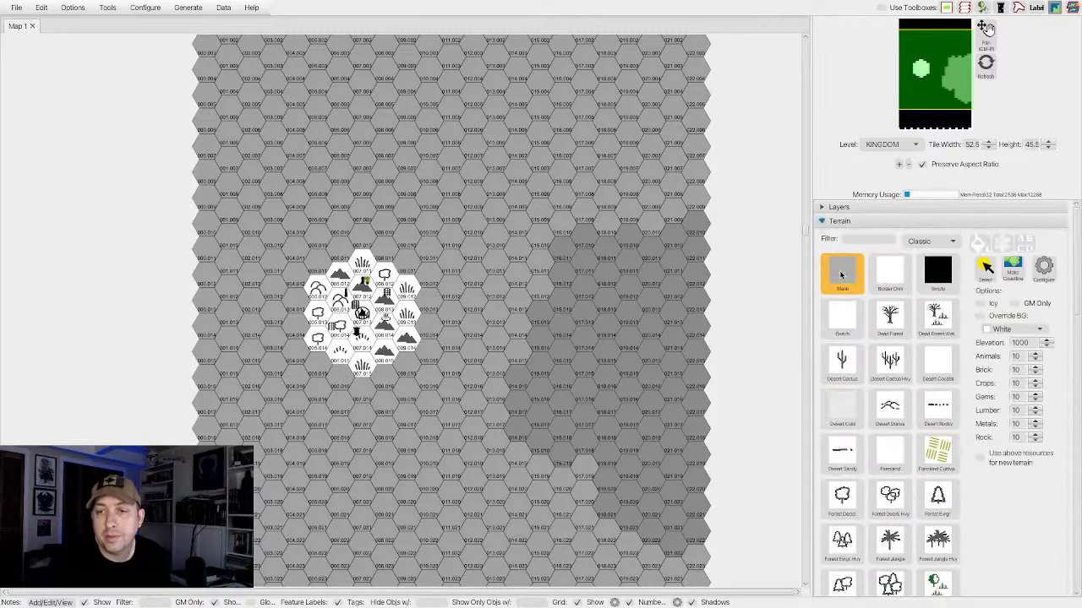
{"action": "scroll", "coordinate": [842, 365], "scroll_direction": "down", "scroll_amount": 5}
{"action": "scroll", "coordinate": [842, 365], "scroll_direction": "down", "scroll_amount": 5}
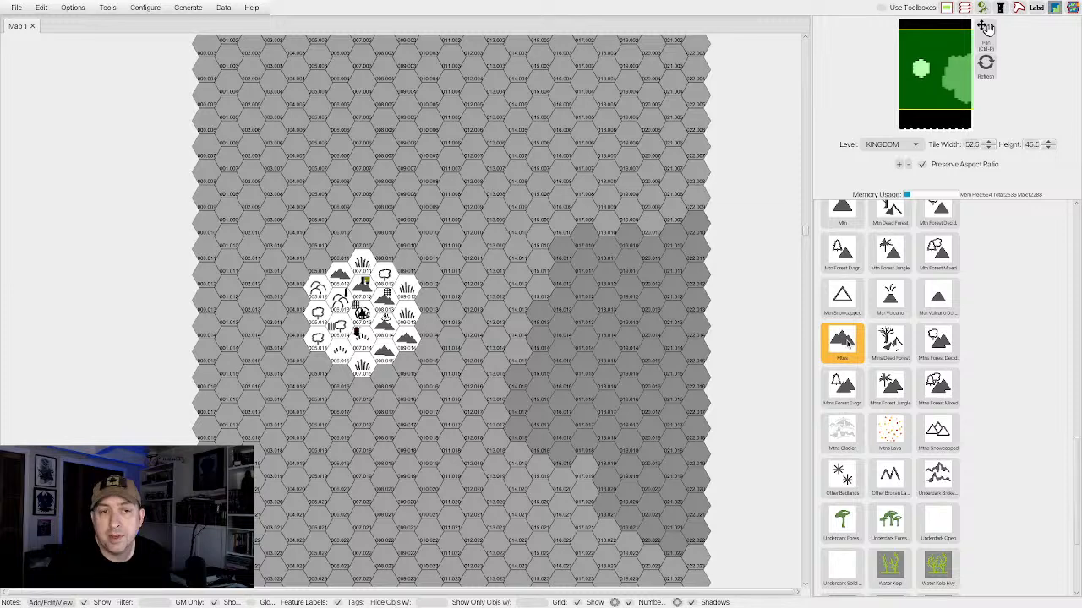
{"action": "left_click", "coordinate": [854, 338]}
{"action": "mouse_move", "coordinate": [318, 264]}
{"action": "left_mouse_down"}
{"action": "mouse_move", "coordinate": [275, 243]}
{"action": "mouse_move", "coordinate": [252, 200]}
{"action": "left_mouse_up"}
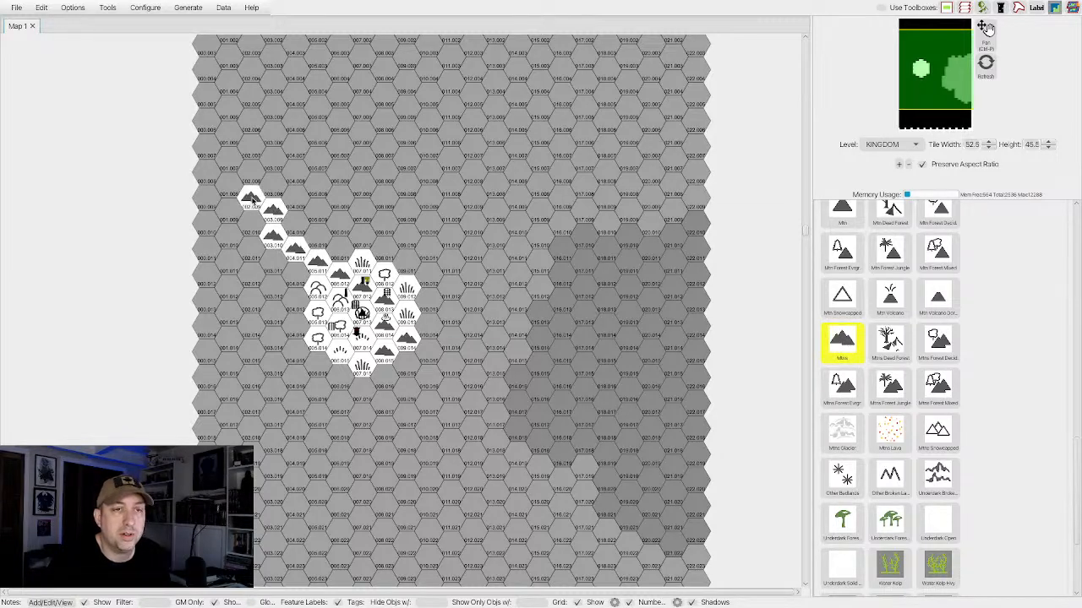
Paint a forked Mtns branch from the northwest end of the range, reaching northeast to the area north of the settlement.
{"action": "scroll", "coordinate": [313, 193], "scroll_direction": "down", "scroll_amount": 3}
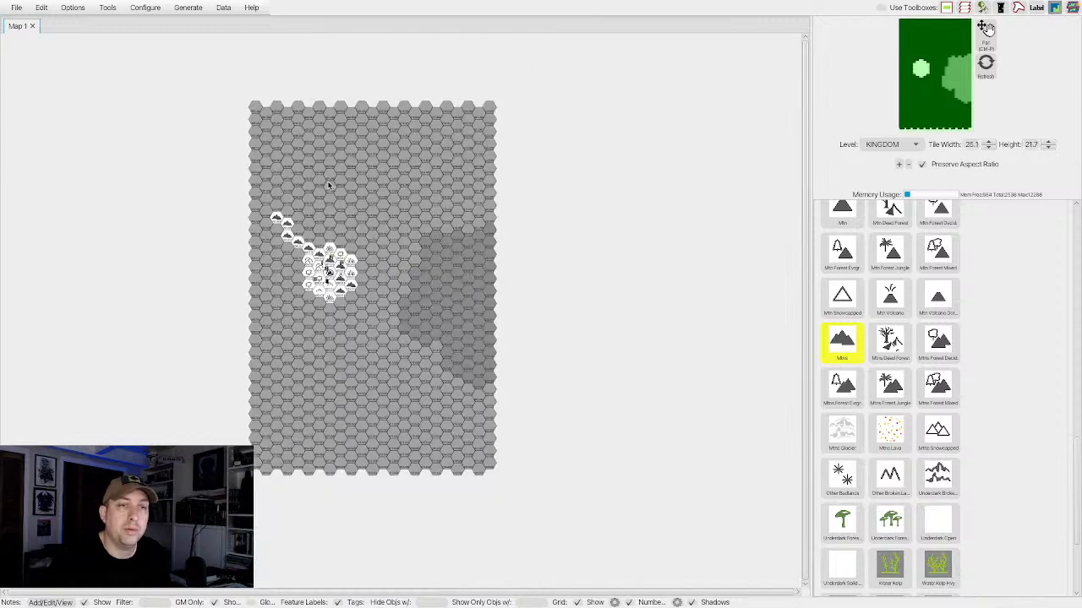
{"action": "left_click", "coordinate": [330, 188]}
{"action": "scroll", "coordinate": [329, 191], "scroll_direction": "up", "scroll_amount": 1}
{"action": "mouse_move", "coordinate": [329, 197]}
{"action": "left_mouse_down"}
{"action": "mouse_move", "coordinate": [294, 216]}
{"action": "mouse_move", "coordinate": [342, 219]}
{"action": "left_mouse_up"}
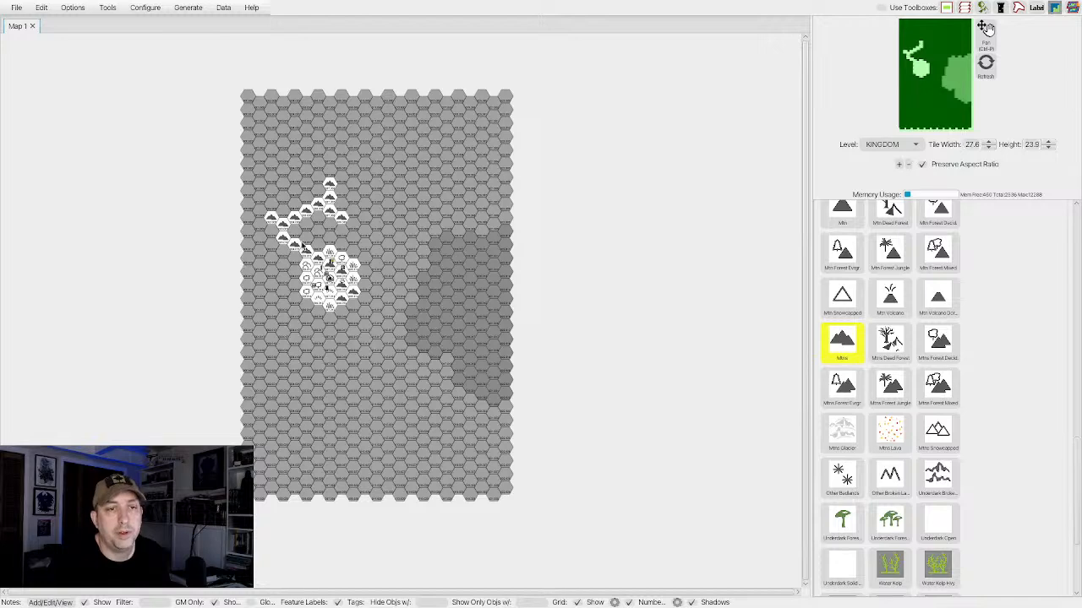
Continue the mountains south of the settlement cluster with a small eastern spur, curving the range off to the southwest.
{"action": "scroll", "coordinate": [303, 245], "scroll_direction": "up", "scroll_amount": 4}
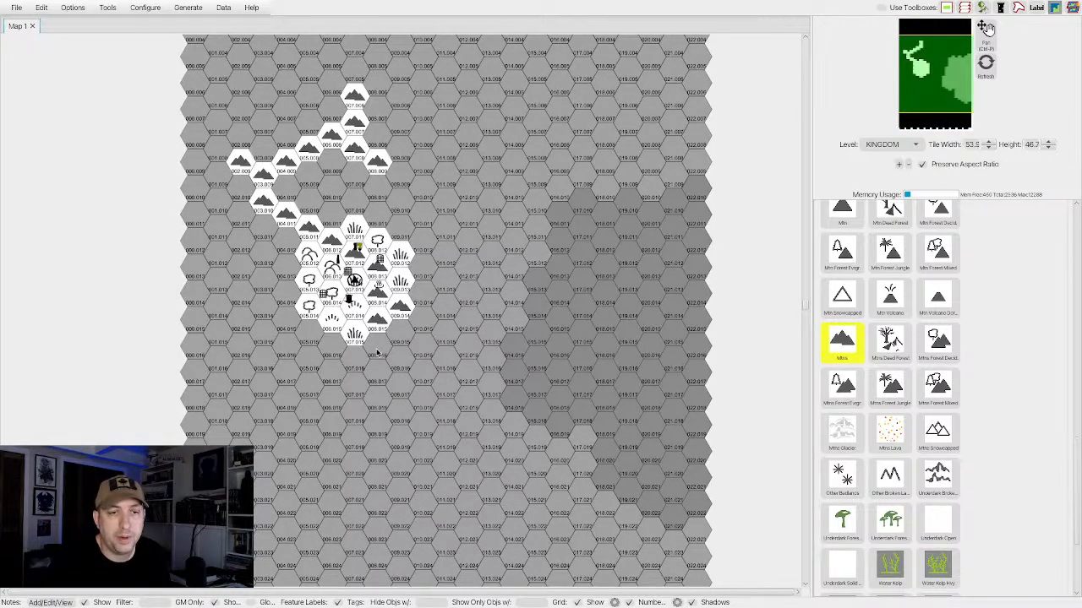
{"action": "left_click_drag", "start_coordinate": [377, 353], "coordinate": [407, 394]}
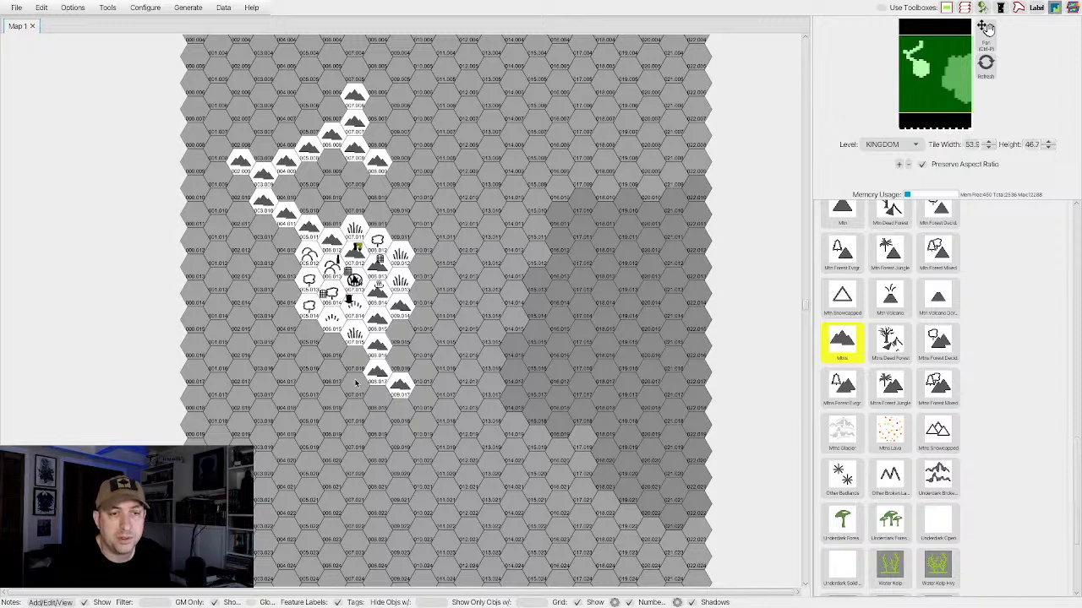
{"action": "left_click_drag", "start_coordinate": [331, 420], "coordinate": [265, 452]}
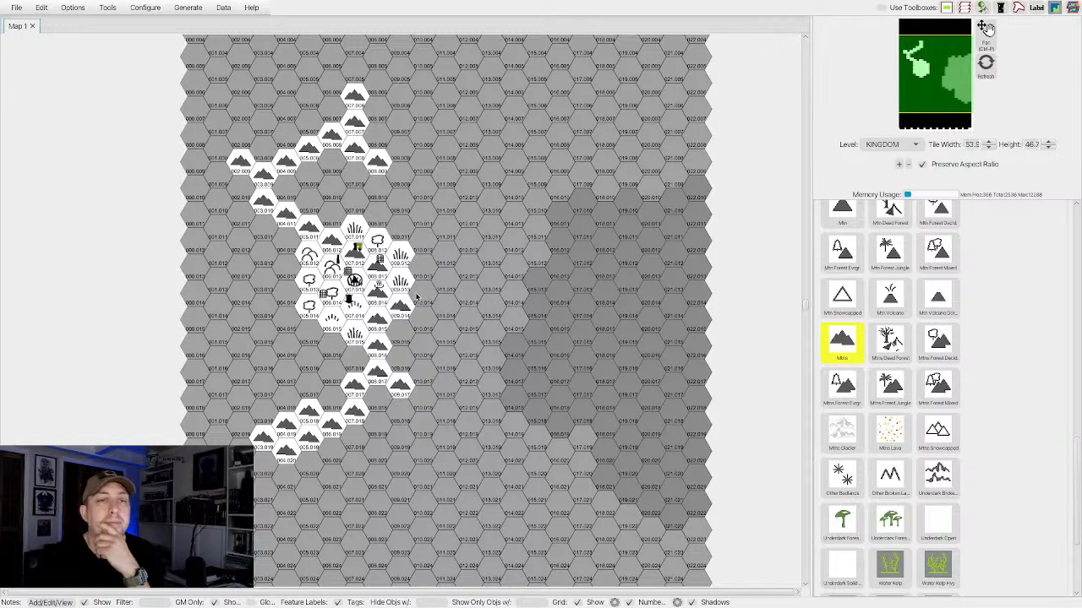
Change the map option so that the scroll wheel pans the view instead of zooming.
{"action": "scroll", "coordinate": [416, 297], "scroll_direction": "up", "scroll_amount": 5}
{"action": "scroll", "coordinate": [416, 296], "scroll_direction": "down", "scroll_amount": 5}
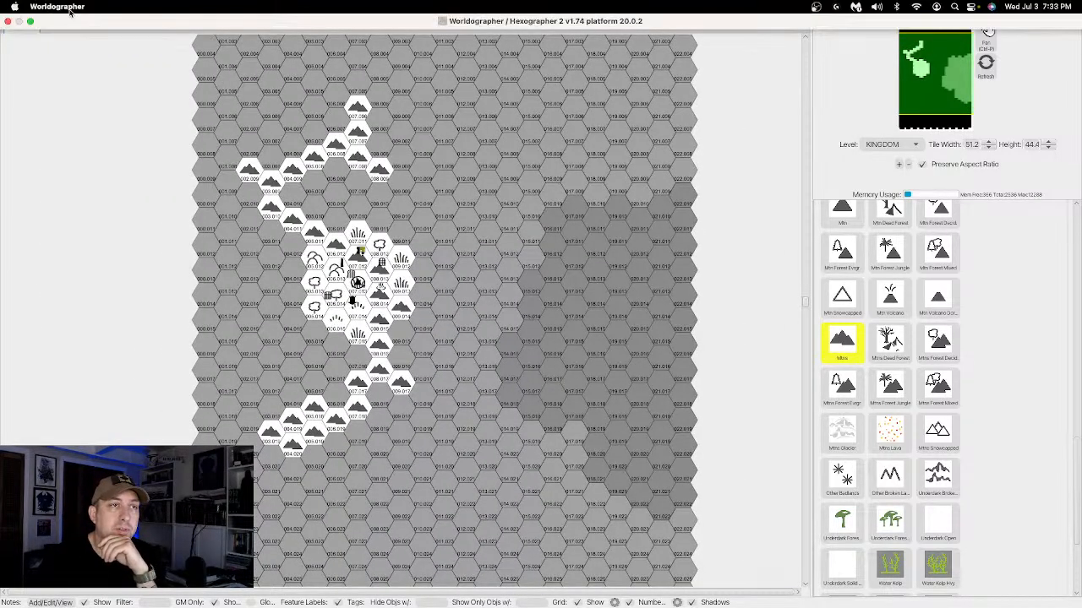
{"action": "left_click", "coordinate": [72, 8]}
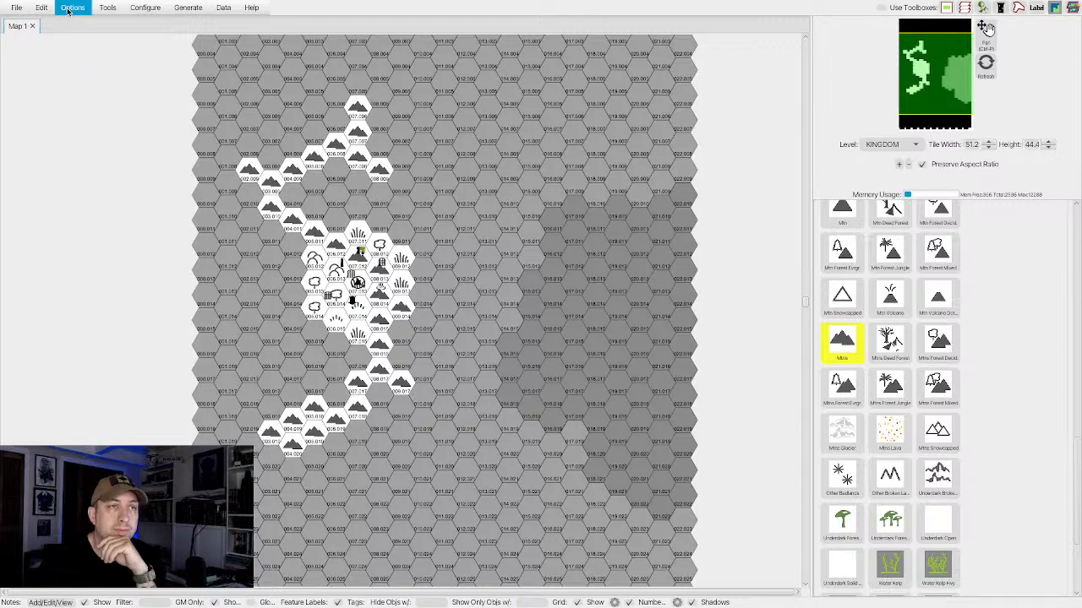
{"action": "left_click", "coordinate": [87, 85]}
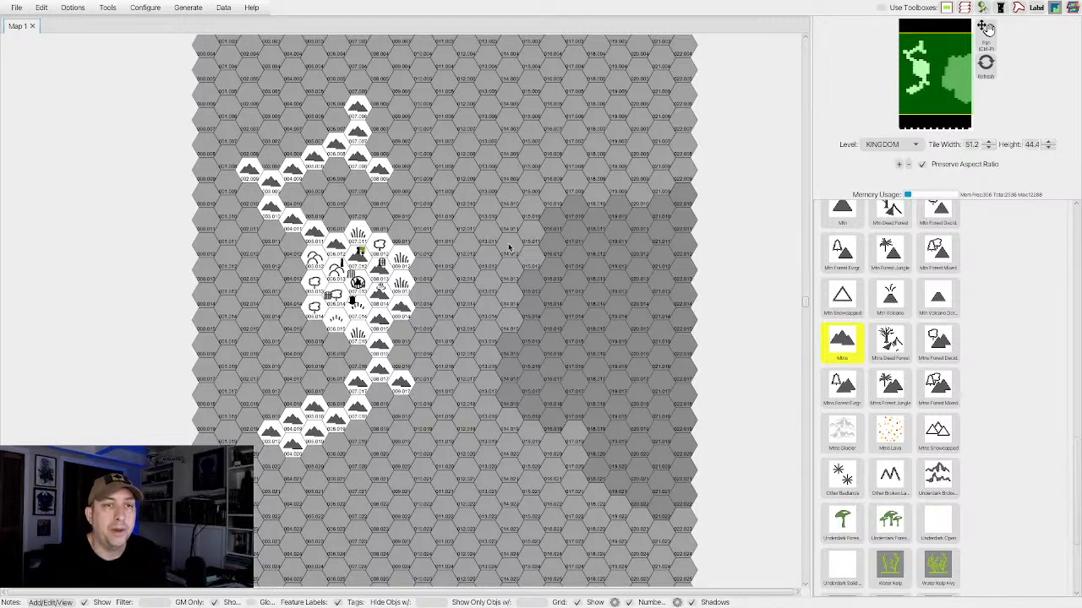
Paint two joined Mtns chains across the northern map, from 004.002 to 008.004 and from 008.002 to the southeast, plus a short southwest spur.
{"action": "scroll", "coordinate": [352, 182], "scroll_direction": "up", "scroll_amount": 5}
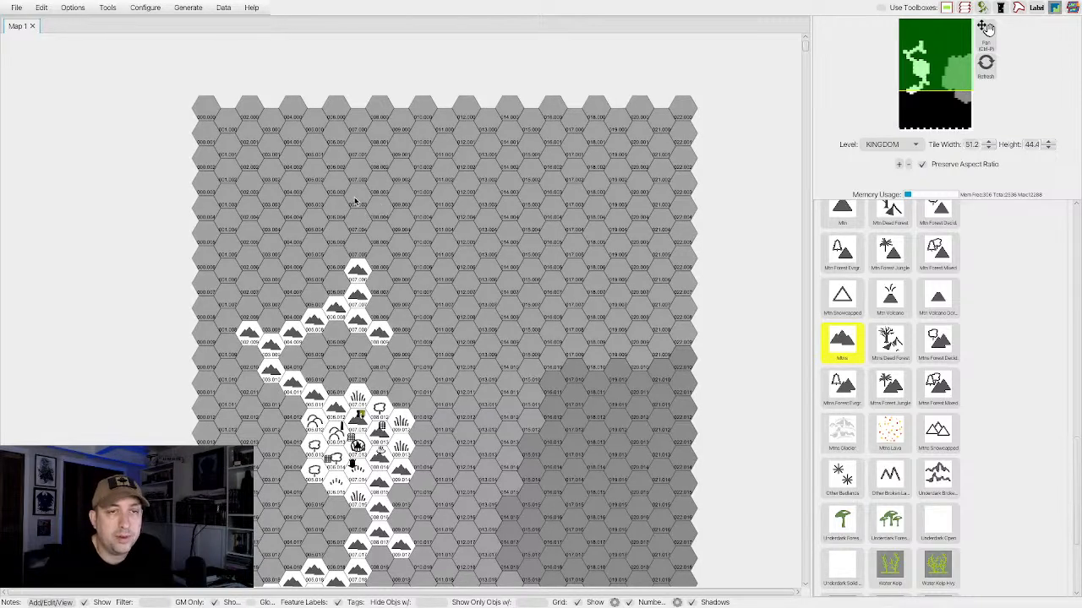
{"action": "left_click_drag", "start_coordinate": [376, 207], "coordinate": [292, 156]}
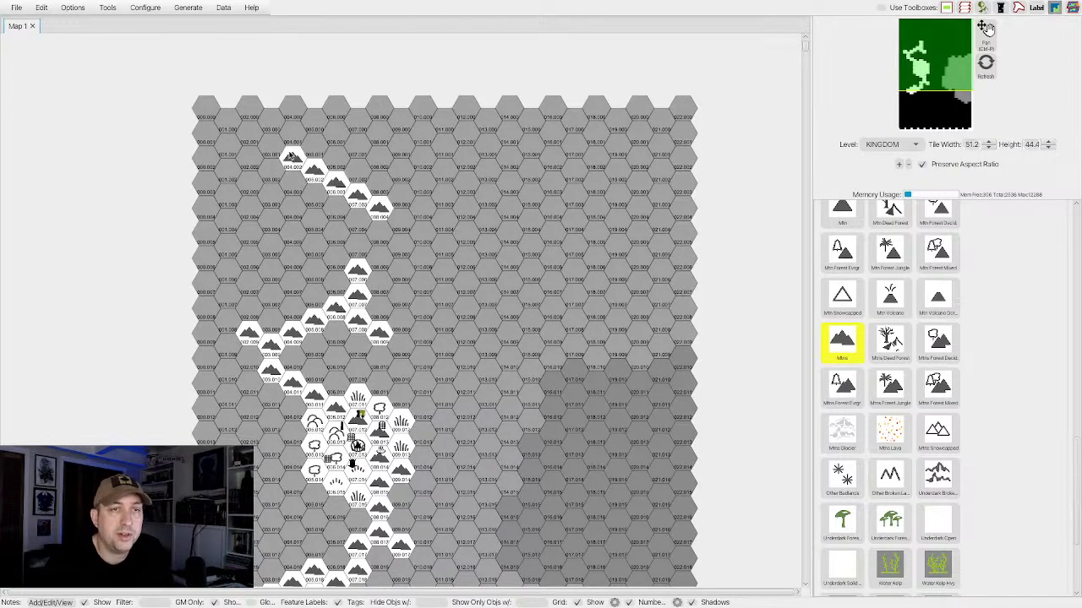
{"action": "mouse_move", "coordinate": [393, 149]}
{"action": "left_mouse_down"}
{"action": "mouse_move", "coordinate": [403, 180]}
{"action": "mouse_move", "coordinate": [426, 181]}
{"action": "mouse_move", "coordinate": [425, 199]}
{"action": "mouse_move", "coordinate": [450, 219]}
{"action": "mouse_move", "coordinate": [507, 236]}
{"action": "left_mouse_up"}
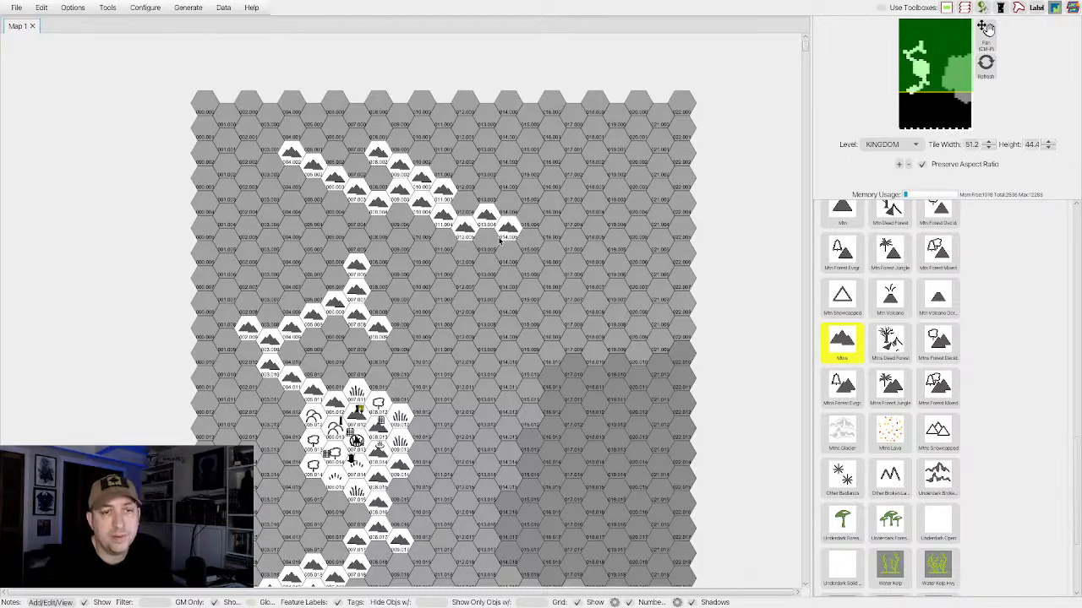
{"action": "left_click_drag", "start_coordinate": [437, 247], "coordinate": [420, 261]}
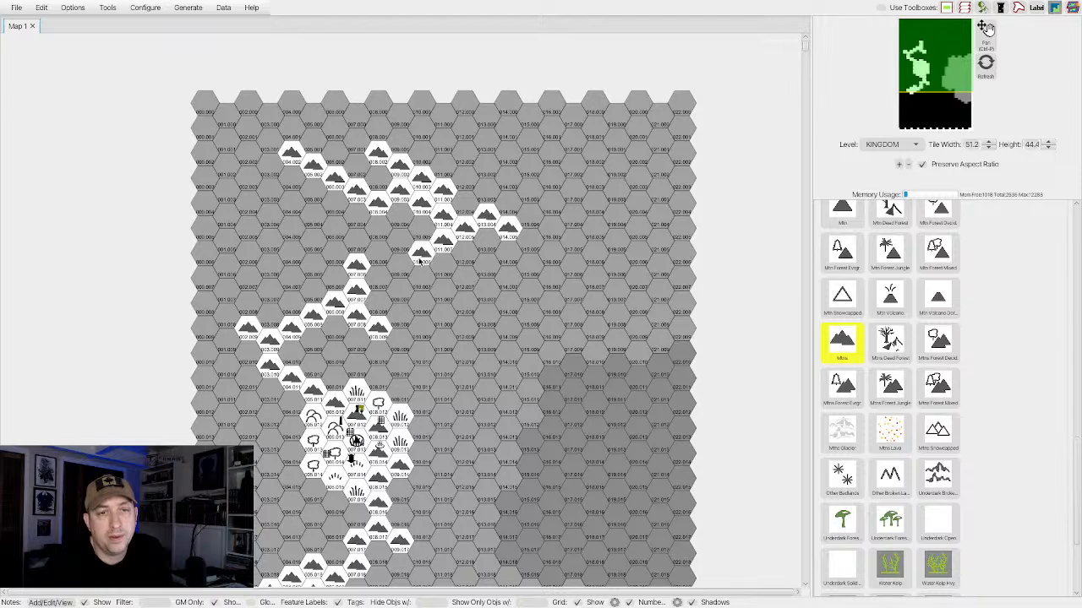
Paint a Mtns chain in the southern map, running southeast from hex 007.020 to 011.024.
{"action": "scroll", "coordinate": [437, 246], "scroll_direction": "down", "scroll_amount": 3}
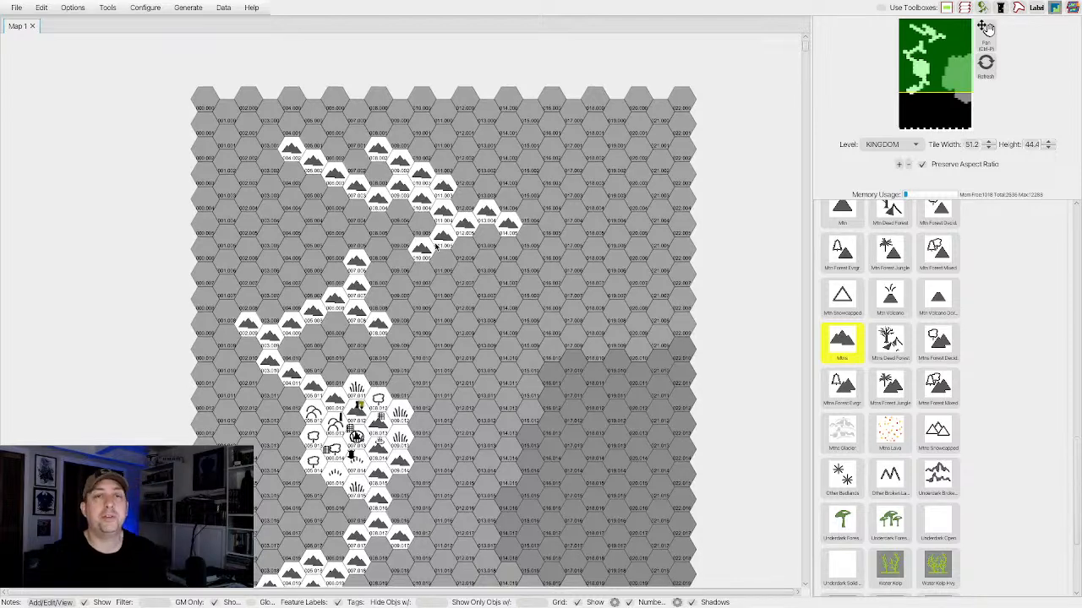
{"action": "scroll", "coordinate": [437, 246], "scroll_direction": "down", "scroll_amount": 5}
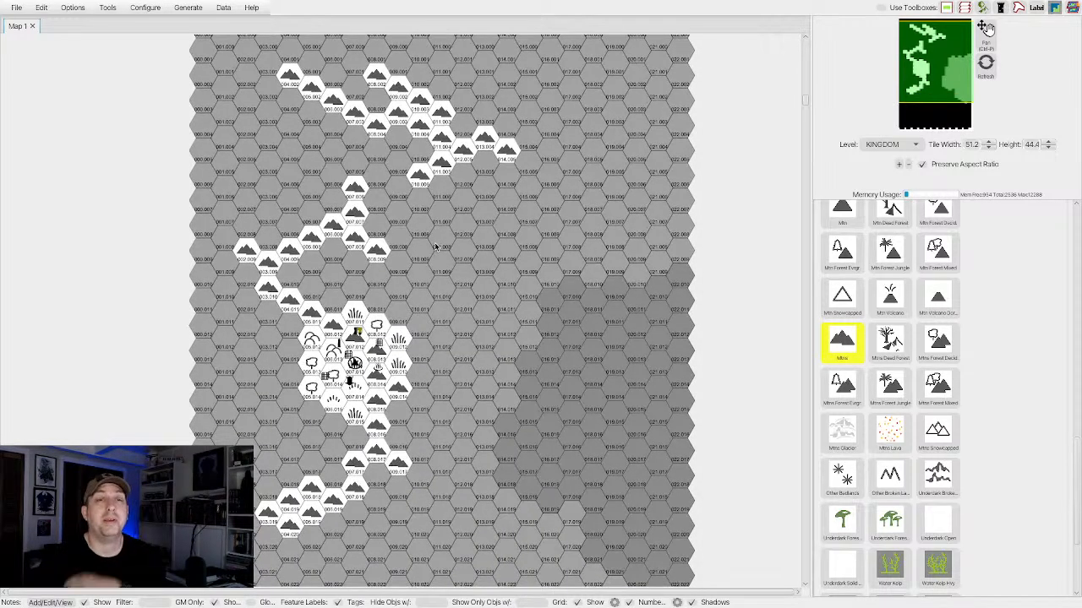
{"action": "scroll", "coordinate": [437, 246], "scroll_direction": "down", "scroll_amount": 10}
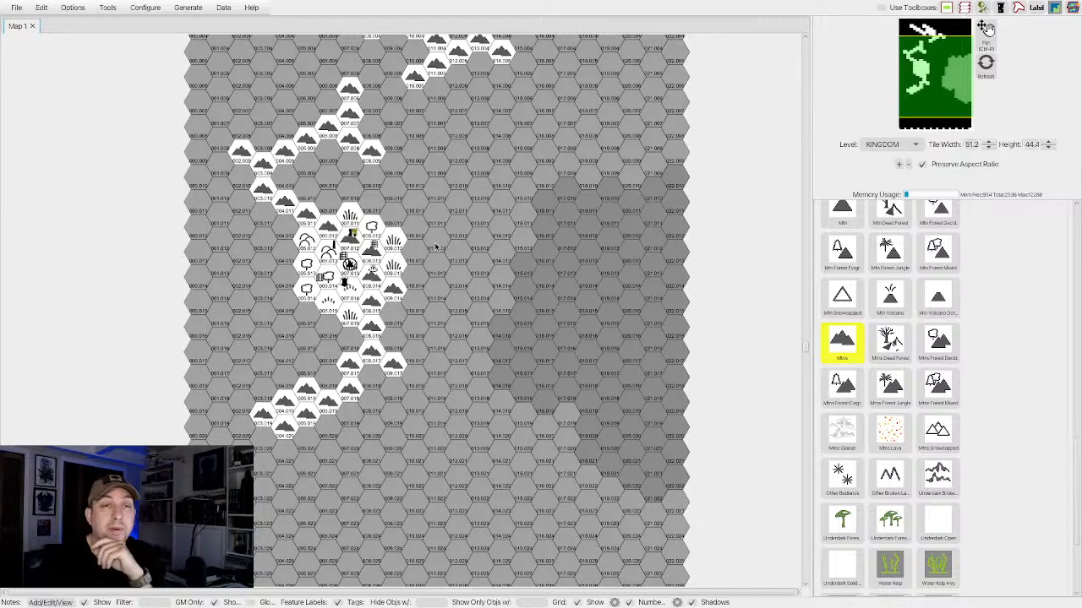
{"action": "scroll", "coordinate": [385, 311], "scroll_direction": "down", "scroll_amount": 1}
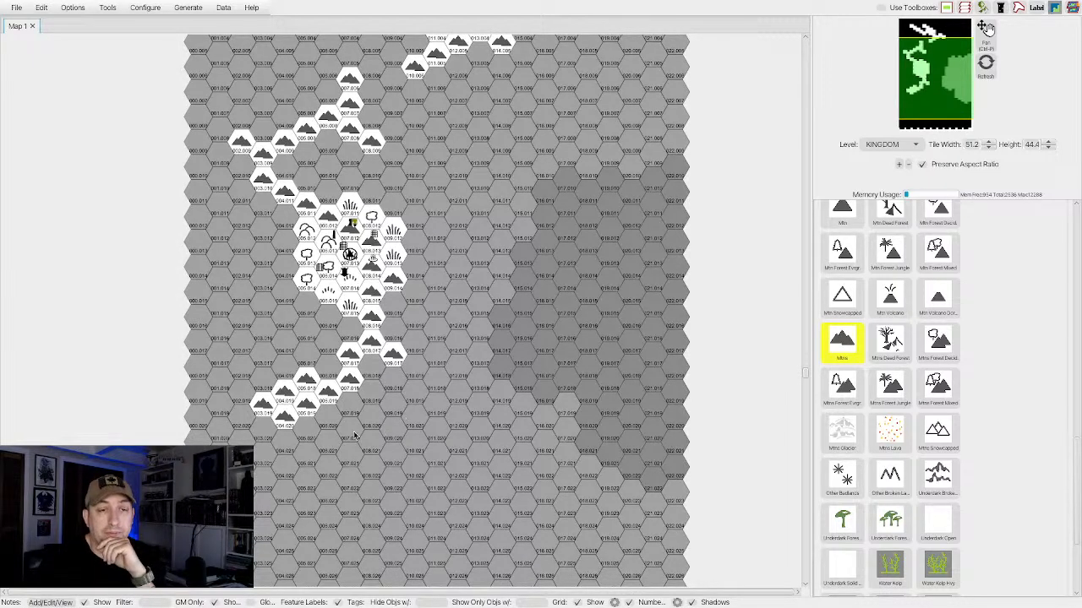
{"action": "mouse_move", "coordinate": [347, 436]}
{"action": "left_mouse_down"}
{"action": "mouse_move", "coordinate": [412, 467]}
{"action": "mouse_move", "coordinate": [385, 481]}
{"action": "mouse_move", "coordinate": [435, 528]}
{"action": "left_mouse_up"}
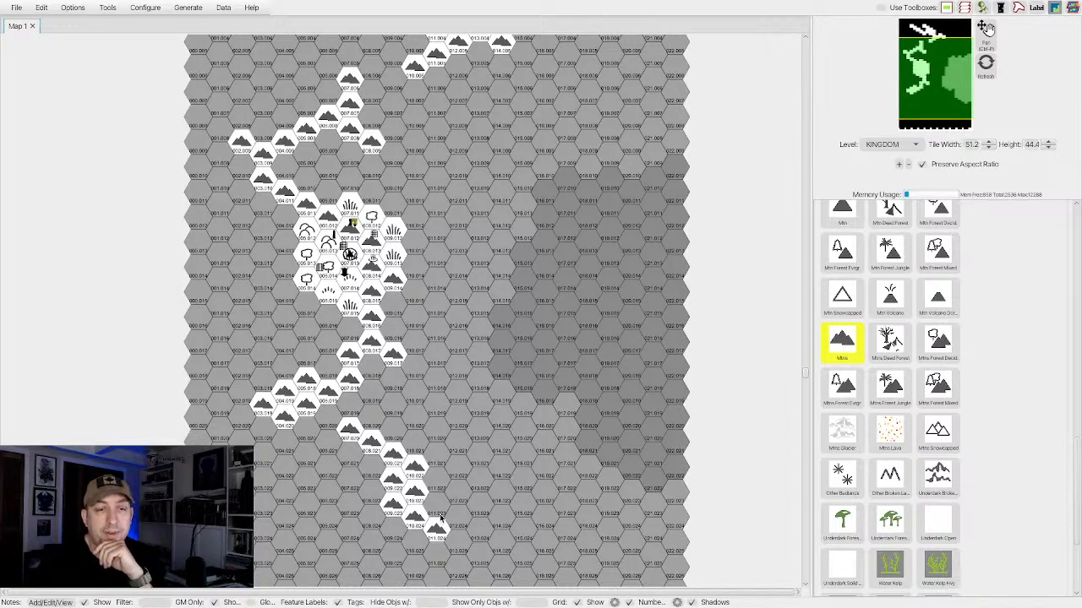
Add a forked mountain branch running west from the lower part of the southern chain.
{"action": "scroll", "coordinate": [440, 517], "scroll_direction": "down", "scroll_amount": 7}
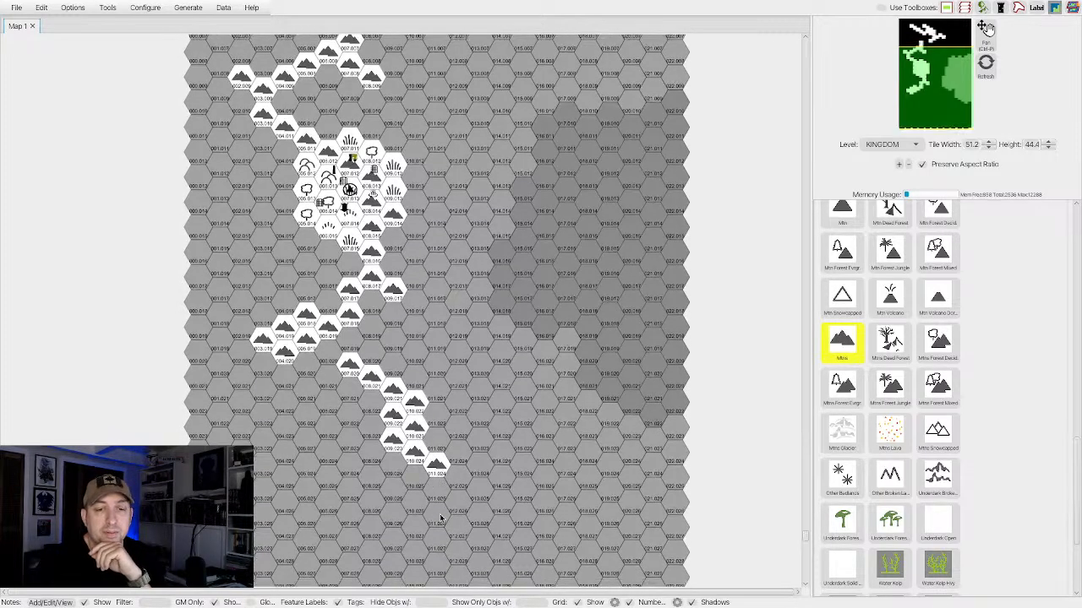
{"action": "scroll", "coordinate": [439, 517], "scroll_direction": "down", "scroll_amount": 1}
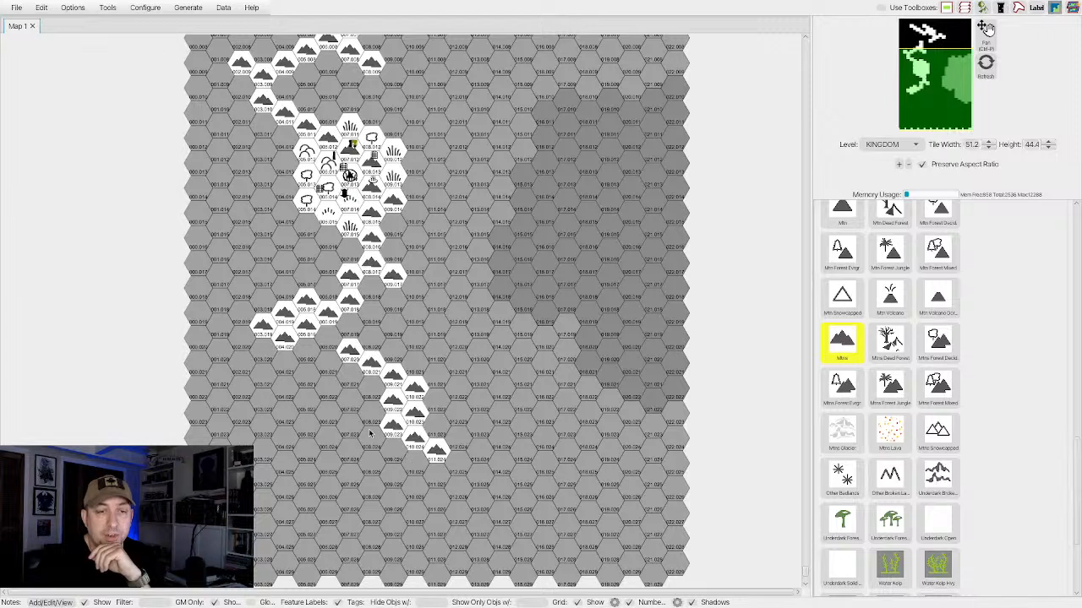
{"action": "mouse_move", "coordinate": [366, 442]}
{"action": "left_mouse_down"}
{"action": "mouse_move", "coordinate": [307, 474]}
{"action": "mouse_move", "coordinate": [336, 470]}
{"action": "mouse_move", "coordinate": [335, 441]}
{"action": "mouse_move", "coordinate": [282, 415]}
{"action": "left_mouse_up"}
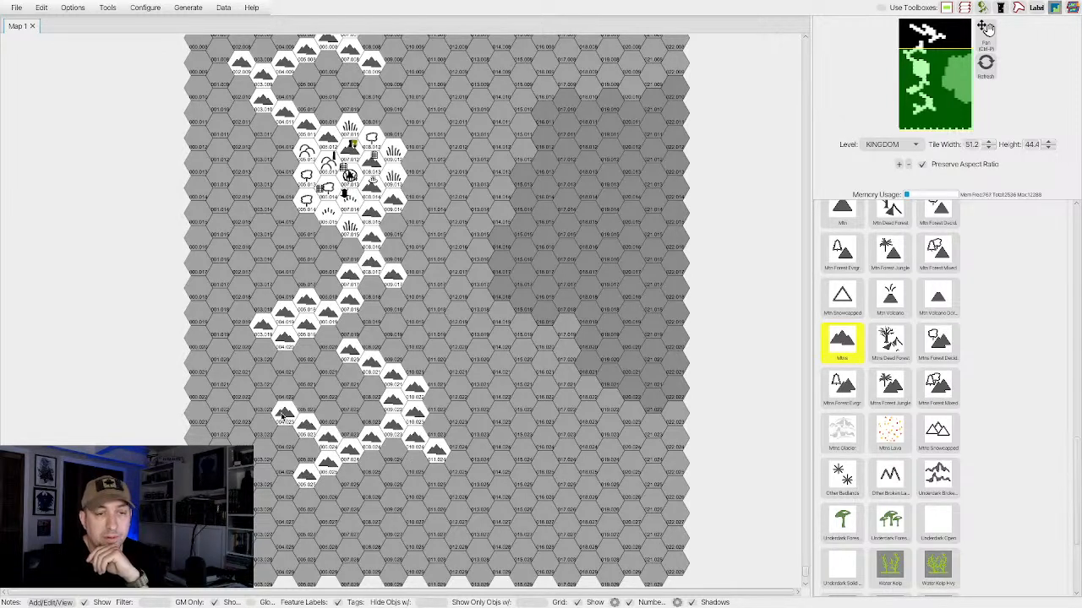
Paint a short, isolated chain of five Mtns hexes in the northeast, north of the darker region.
{"action": "scroll", "coordinate": [361, 408], "scroll_direction": "up", "scroll_amount": 3}
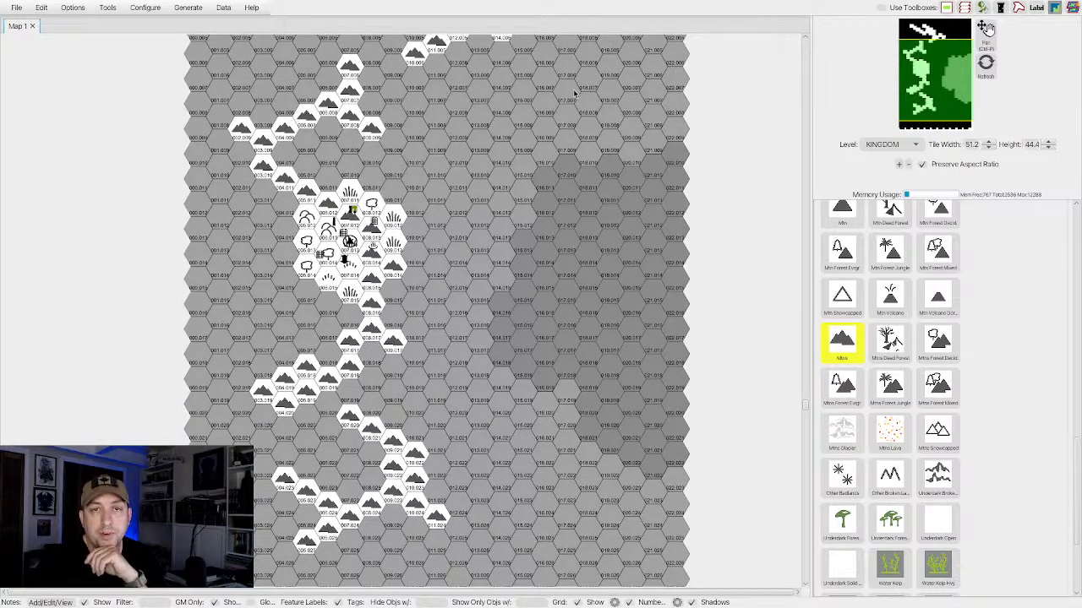
{"action": "left_click_drag", "start_coordinate": [545, 79], "coordinate": [615, 117]}
{"action": "left_click", "coordinate": [631, 104]}
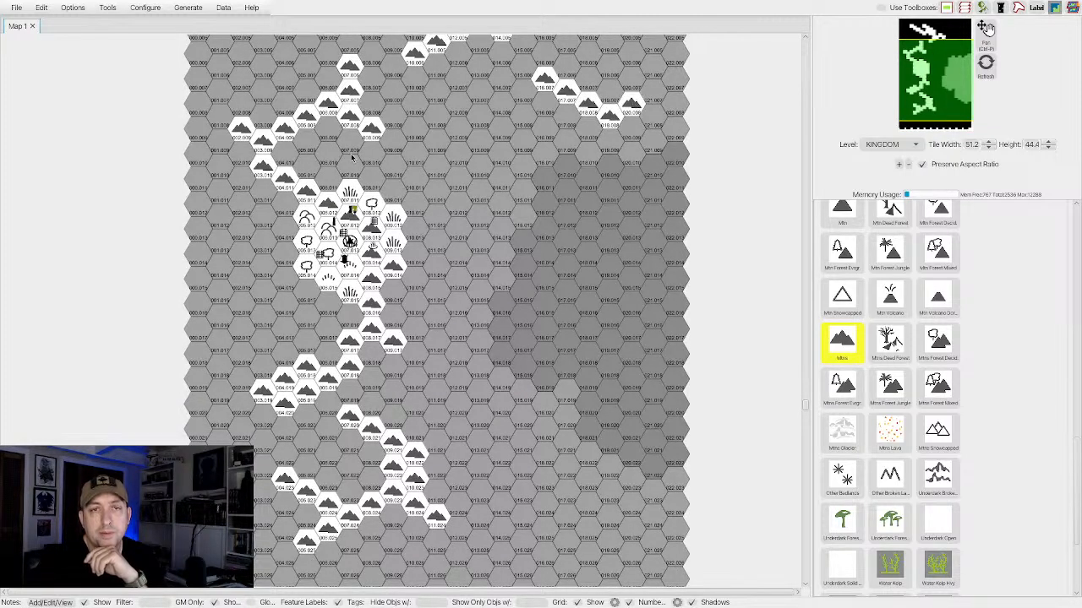
Choose the Grassland terrain and fill a broad patch of hexes directly east and northeast of the settlement cluster.
{"action": "scroll", "coordinate": [372, 153], "scroll_direction": "up", "scroll_amount": 3}
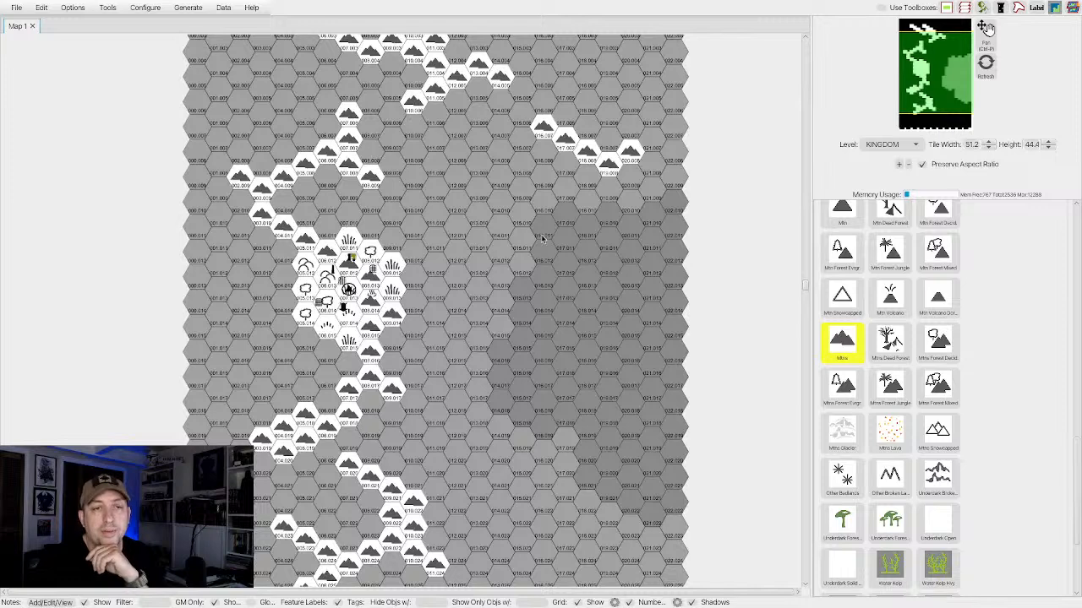
{"action": "scroll", "coordinate": [864, 349], "scroll_direction": "up", "scroll_amount": 5}
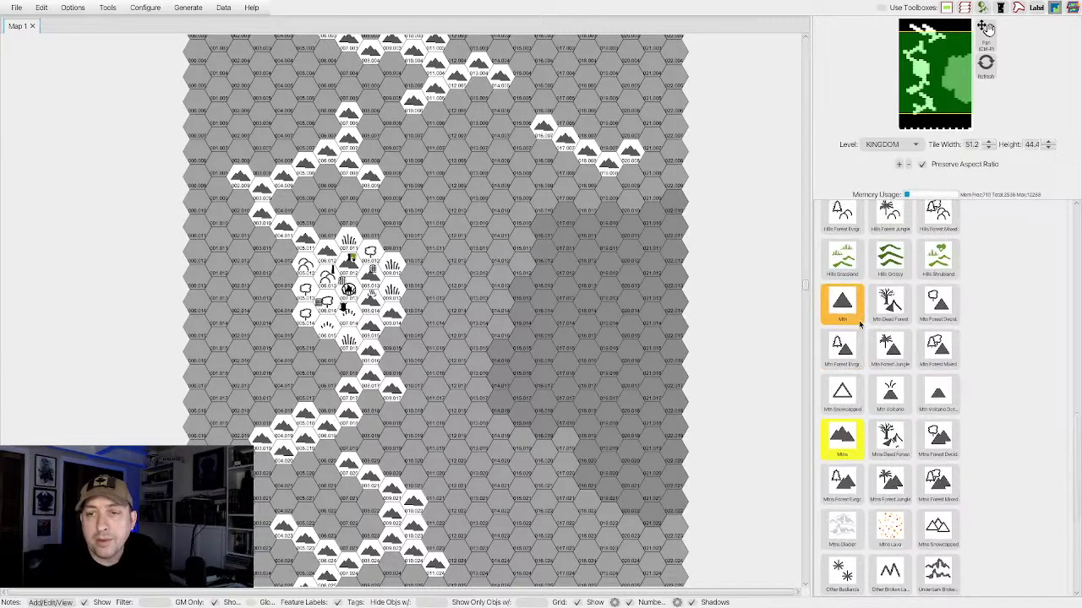
{"action": "scroll", "coordinate": [861, 324], "scroll_direction": "up", "scroll_amount": 5}
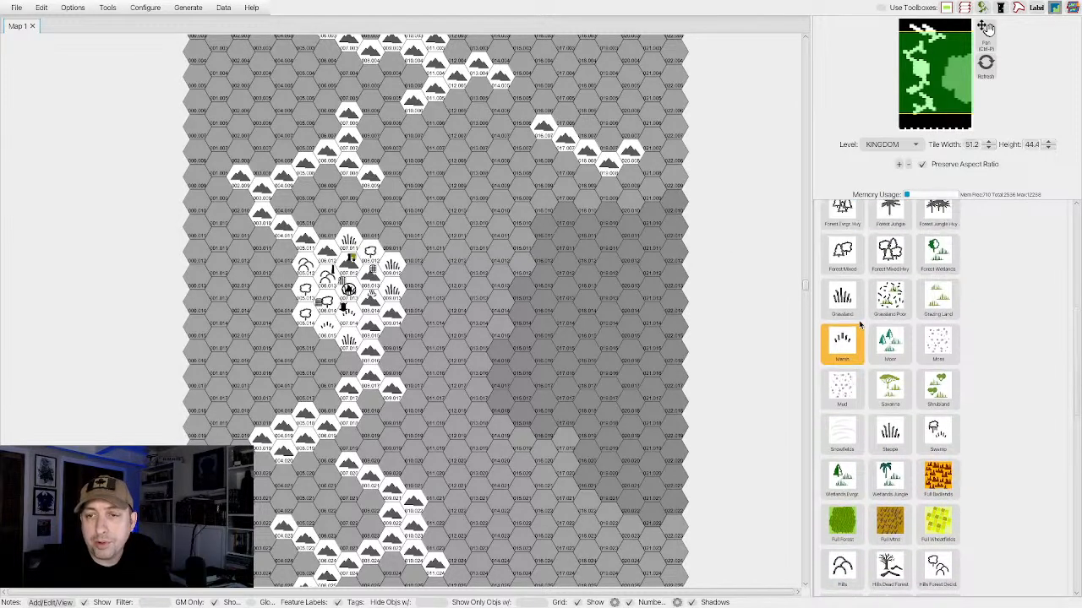
{"action": "left_click", "coordinate": [413, 252]}
{"action": "left_click", "coordinate": [435, 241]}
{"action": "mouse_move", "coordinate": [446, 259]}
{"action": "left_mouse_down"}
{"action": "mouse_move", "coordinate": [456, 264]}
{"action": "mouse_move", "coordinate": [434, 269]}
{"action": "mouse_move", "coordinate": [415, 301]}
{"action": "mouse_move", "coordinate": [450, 310]}
{"action": "mouse_move", "coordinate": [473, 297]}
{"action": "mouse_move", "coordinate": [474, 269]}
{"action": "left_mouse_up"}
{"action": "left_click_drag", "start_coordinate": [414, 234], "coordinate": [419, 223]}
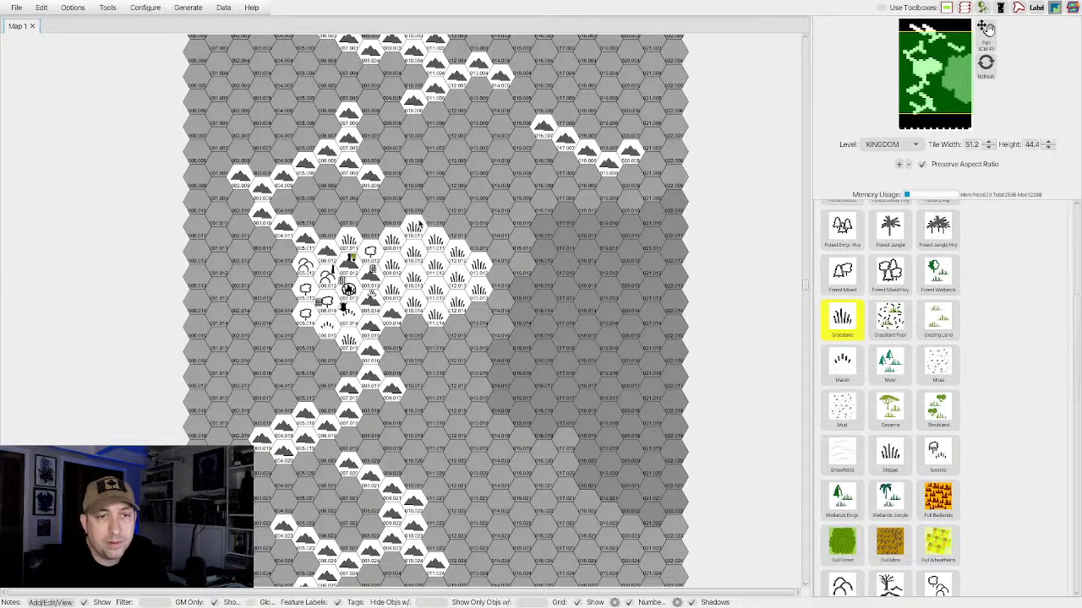
Paint Forest Decid. hexes north of the settlement, between the northern mountains and the grassland.
{"action": "scroll", "coordinate": [843, 262], "scroll_direction": "up", "scroll_amount": 2}
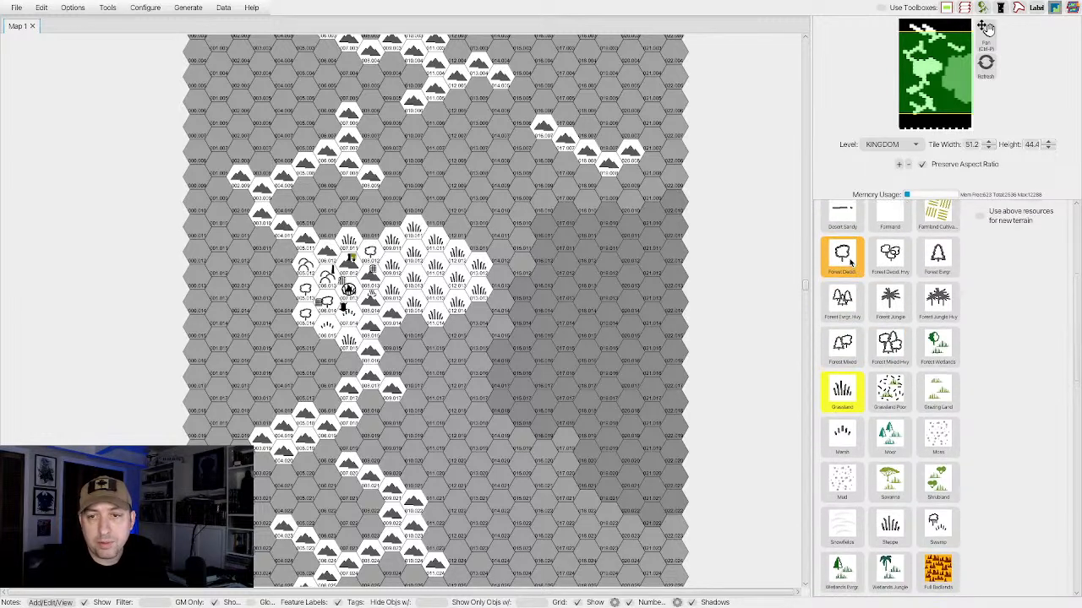
{"action": "left_click", "coordinate": [845, 262]}
{"action": "mouse_move", "coordinate": [365, 229]}
{"action": "left_mouse_down"}
{"action": "mouse_move", "coordinate": [391, 214]}
{"action": "mouse_move", "coordinate": [395, 192]}
{"action": "mouse_move", "coordinate": [416, 200]}
{"action": "mouse_move", "coordinate": [417, 179]}
{"action": "mouse_move", "coordinate": [437, 214]}
{"action": "left_mouse_up"}
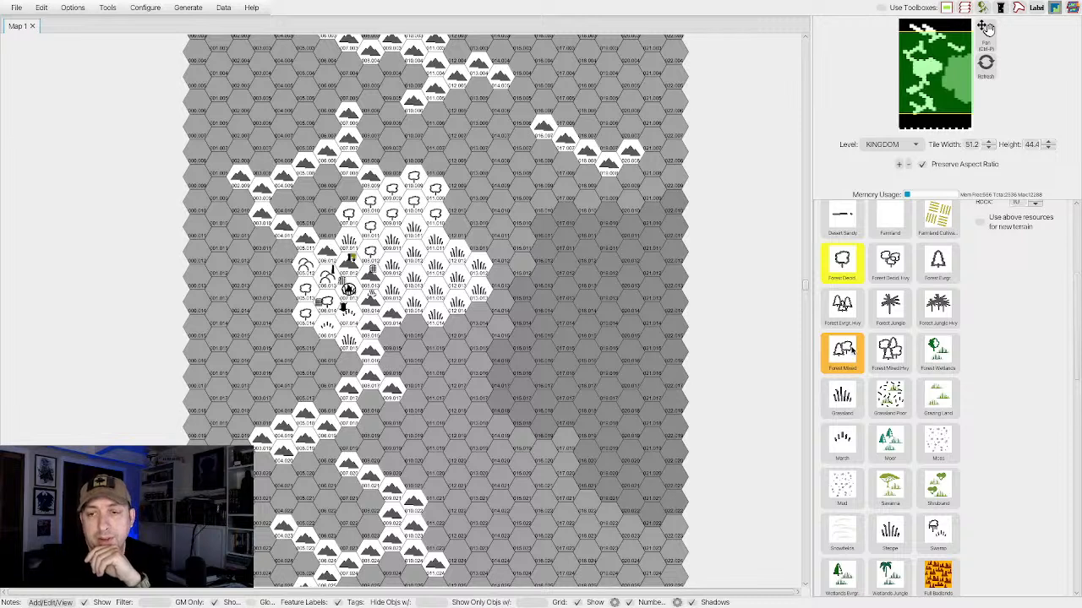
Choose the Marsh terrain and fill the pocket between the northwestern mountains and the deciduous forest.
{"action": "scroll", "coordinate": [845, 372], "scroll_direction": "down", "scroll_amount": 2}
{"action": "left_click", "coordinate": [843, 382]}
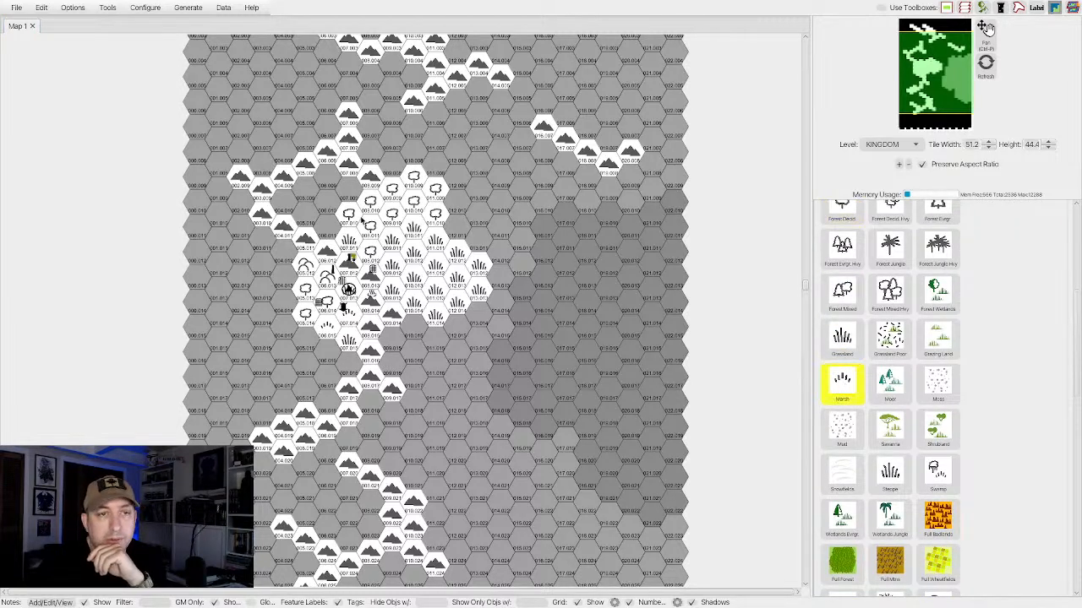
{"action": "mouse_move", "coordinate": [347, 194]}
{"action": "left_mouse_down"}
{"action": "mouse_move", "coordinate": [327, 183]}
{"action": "mouse_move", "coordinate": [341, 198]}
{"action": "left_mouse_up"}
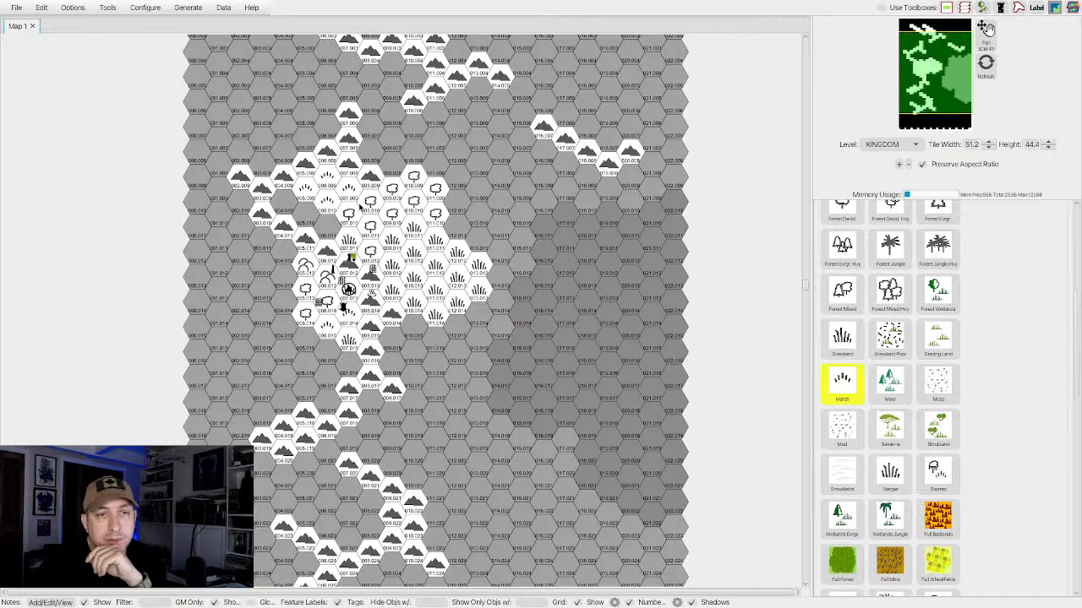
Choose the Hills terrain and paint foothills along the inner edge of the northwestern mountains and west of the settlement cluster.
{"action": "scroll", "coordinate": [843, 376], "scroll_direction": "up", "scroll_amount": 6}
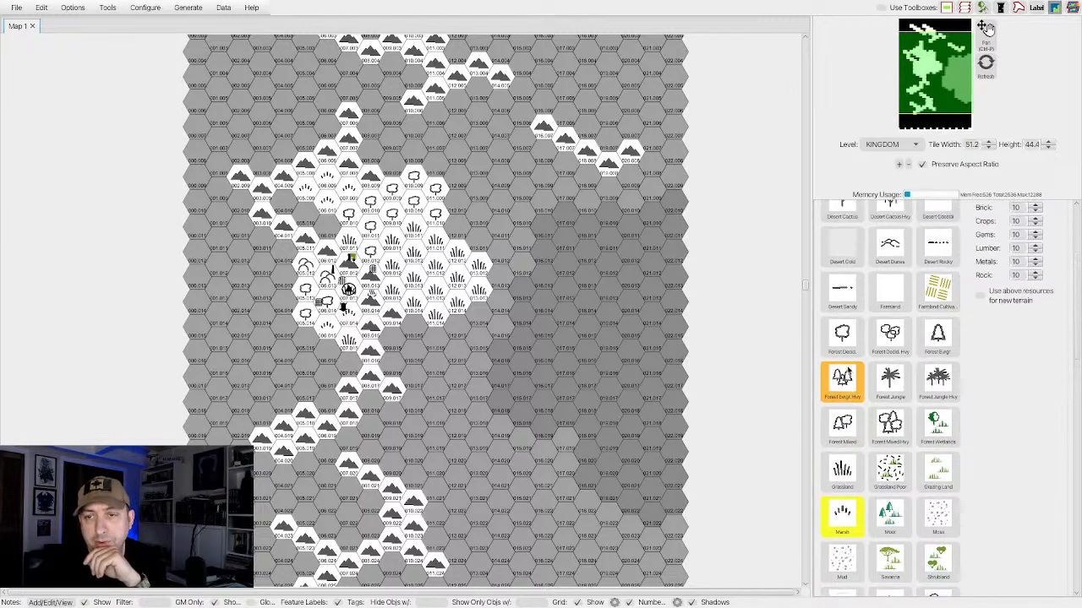
{"action": "scroll", "coordinate": [848, 370], "scroll_direction": "down", "scroll_amount": 7}
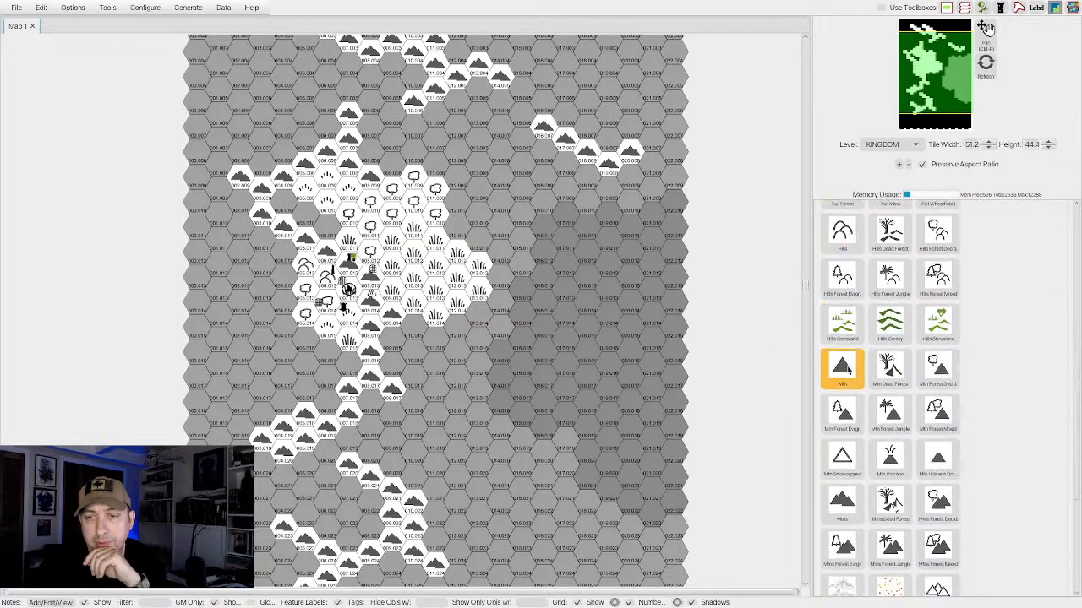
{"action": "left_click", "coordinate": [845, 255]}
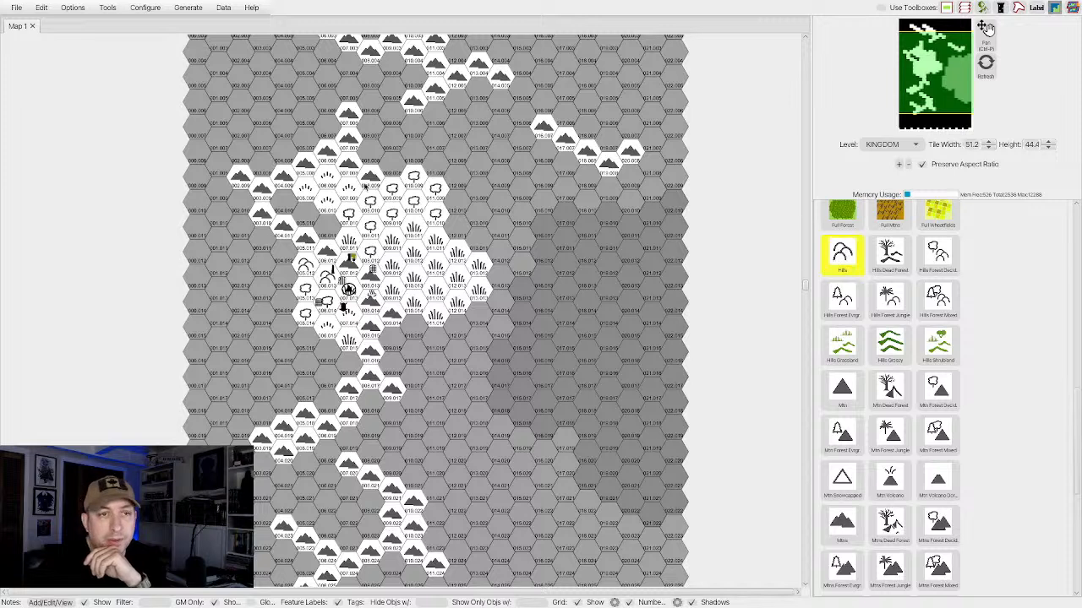
{"action": "left_click_drag", "start_coordinate": [286, 203], "coordinate": [326, 228]}
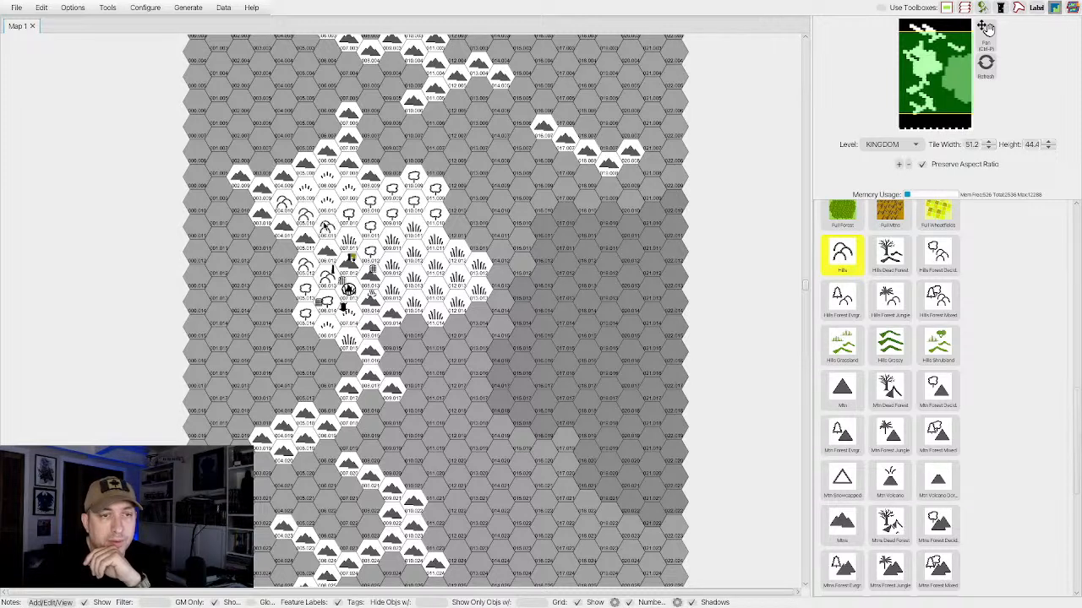
{"action": "left_click", "coordinate": [286, 278]}
{"action": "left_click", "coordinate": [256, 269]}
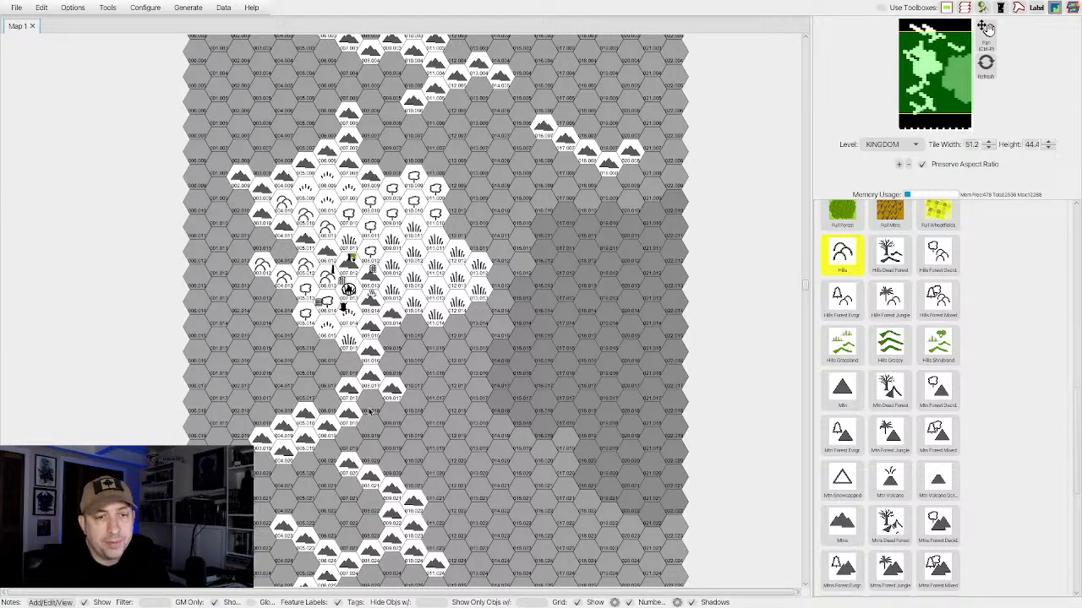
Paint Hills hexes beside the southern chain's bend and along the southern edges of the northern range and the isolated northeastern chain.
{"action": "left_click_drag", "start_coordinate": [348, 438], "coordinate": [395, 420]}
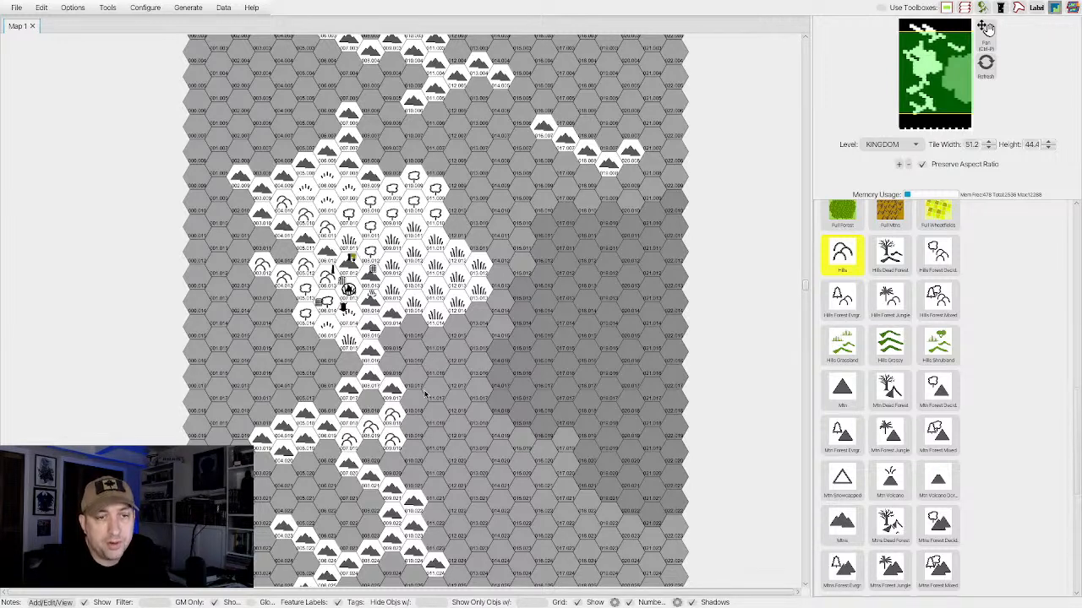
{"action": "left_click", "coordinate": [475, 86]}
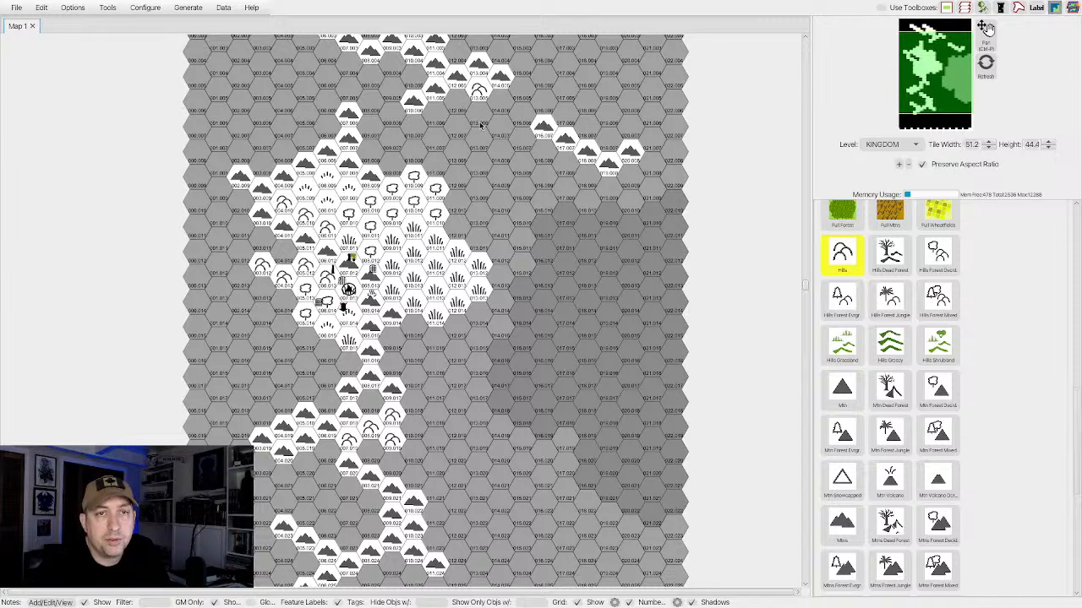
{"action": "left_click", "coordinate": [458, 101]}
{"action": "left_click", "coordinate": [501, 103]}
{"action": "left_click_drag", "start_coordinate": [547, 162], "coordinate": [584, 177]}
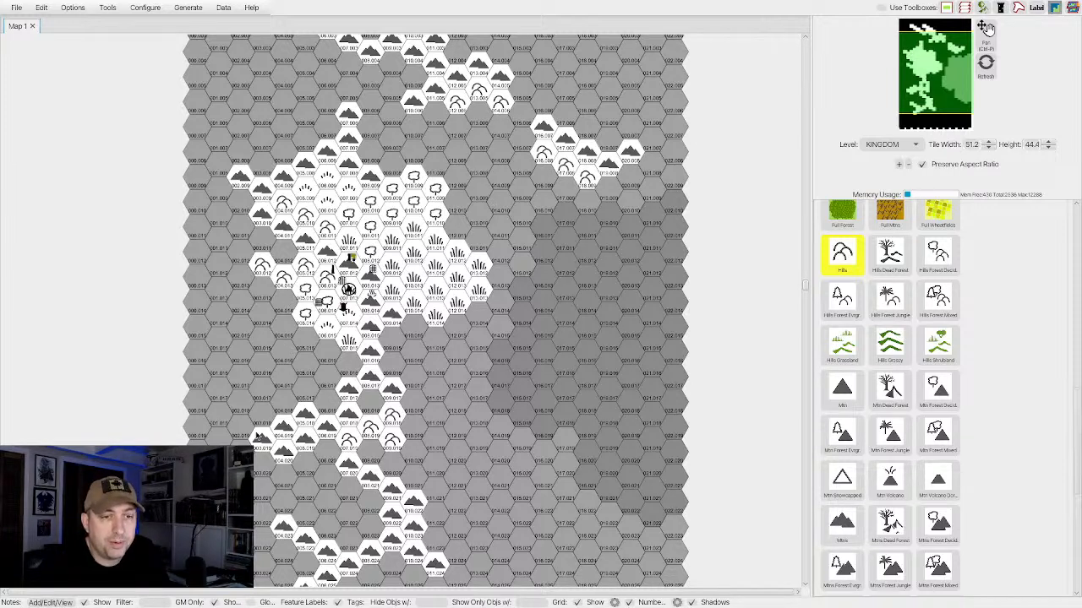
Paint Hills hexes north of the western mountain branch and around the eastern and southern edges of the southernmost mountains.
{"action": "left_click", "coordinate": [277, 406]}
{"action": "left_click", "coordinate": [263, 415]}
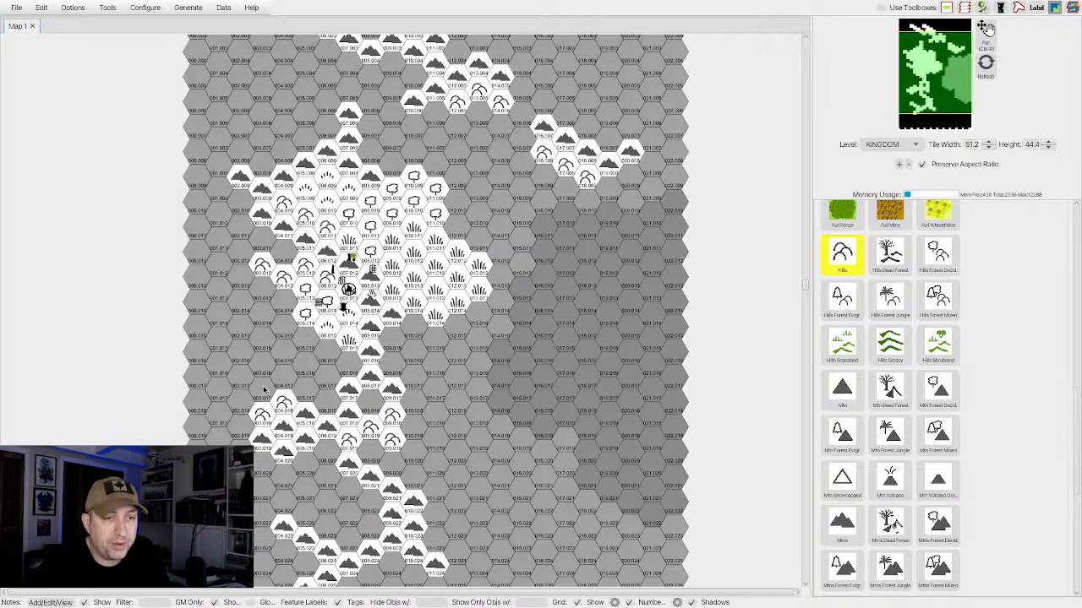
{"action": "left_click", "coordinate": [263, 389]}
{"action": "scroll", "coordinate": [271, 520], "scroll_direction": "down", "scroll_amount": 3}
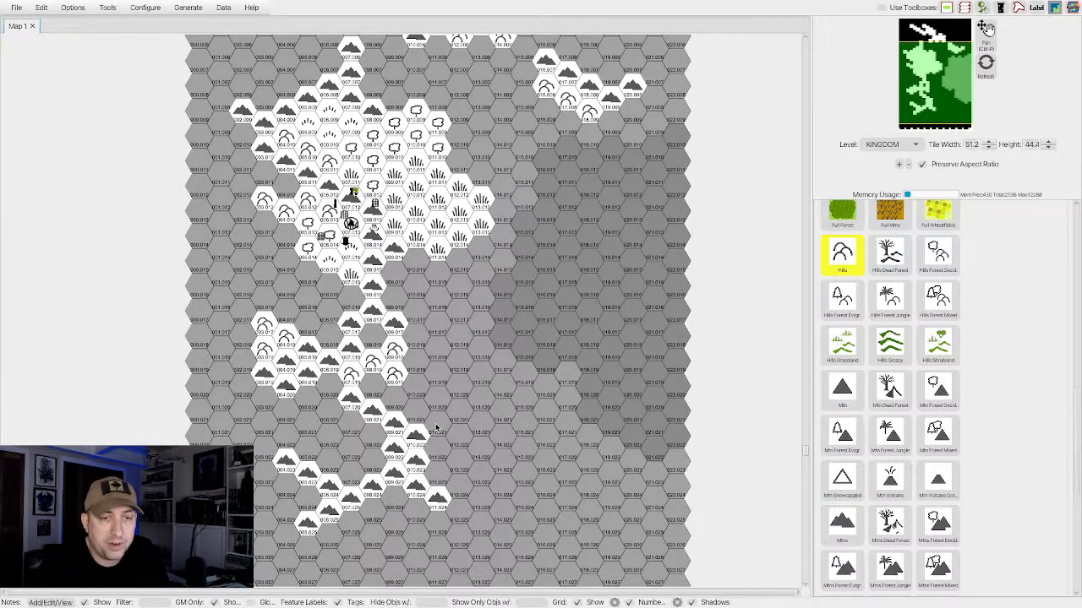
{"action": "left_click_drag", "start_coordinate": [435, 427], "coordinate": [455, 444]}
{"action": "left_click_drag", "start_coordinate": [383, 506], "coordinate": [331, 534]}
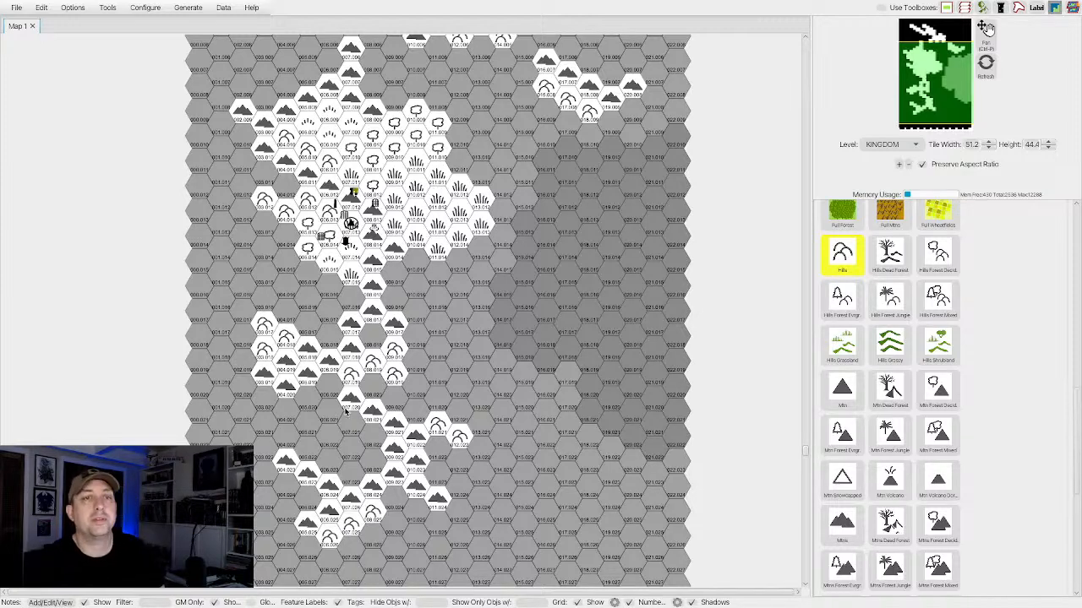
Choose the Forest Jungle Hvy terrain and fill a large patch of hexes southeast of the southernmost mountains.
{"action": "scroll", "coordinate": [345, 412], "scroll_direction": "up", "scroll_amount": 3}
{"action": "scroll", "coordinate": [344, 413], "scroll_direction": "up", "scroll_amount": 1}
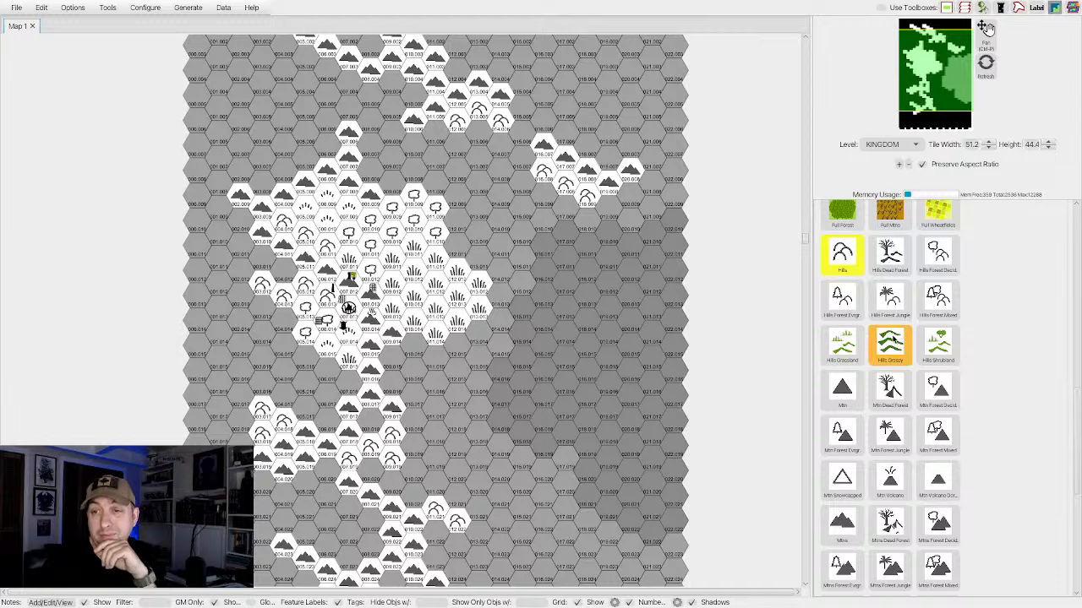
{"action": "scroll", "coordinate": [894, 340], "scroll_direction": "down", "scroll_amount": 1}
{"action": "scroll", "coordinate": [894, 339], "scroll_direction": "up", "scroll_amount": 5}
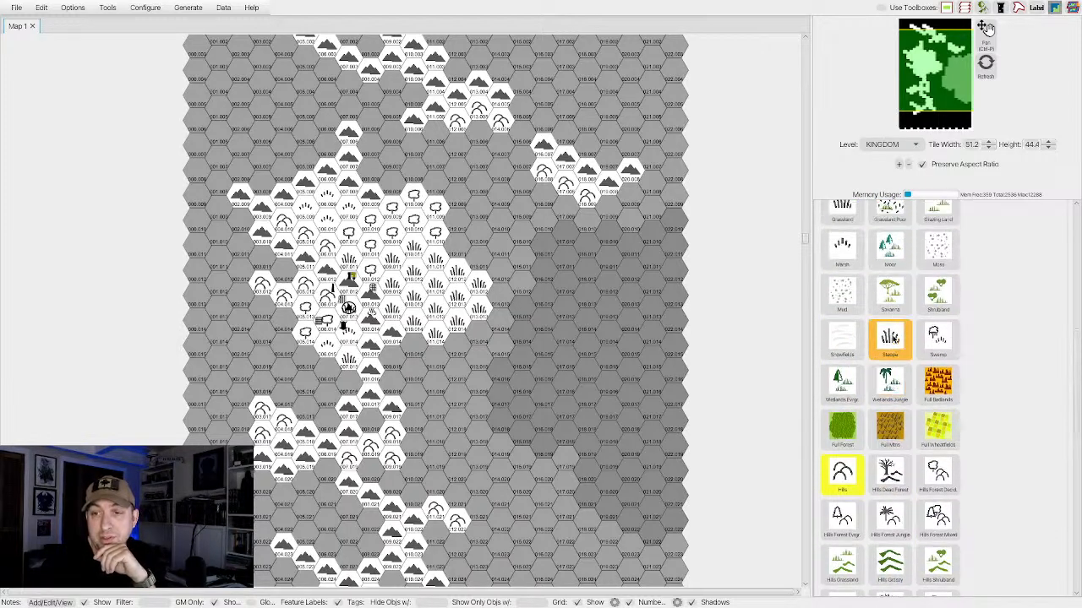
{"action": "scroll", "coordinate": [890, 340], "scroll_direction": "up", "scroll_amount": 2}
{"action": "scroll", "coordinate": [891, 341], "scroll_direction": "up", "scroll_amount": 1}
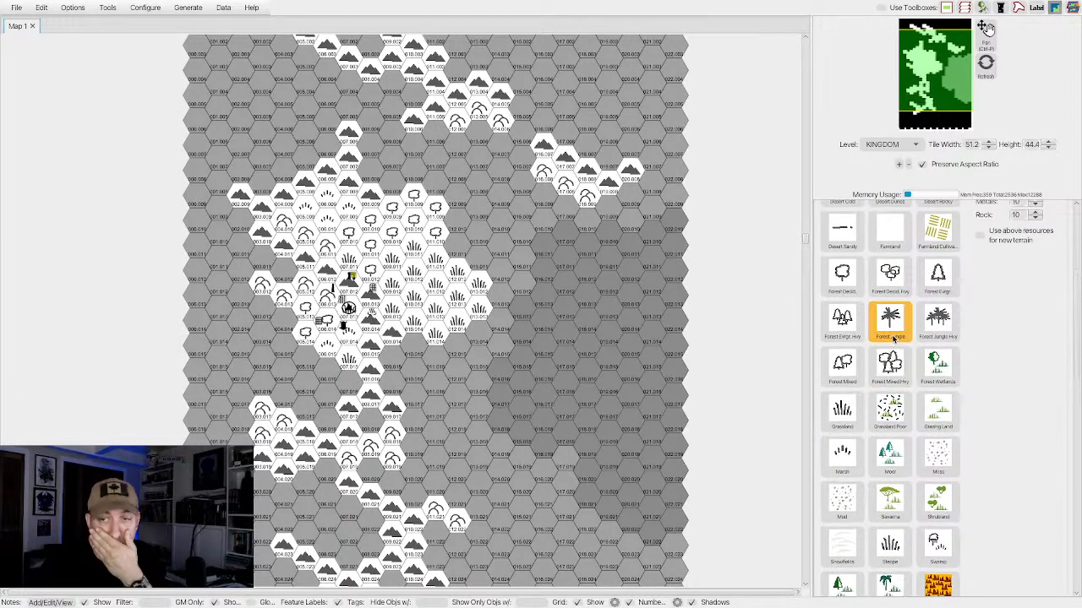
{"action": "scroll", "coordinate": [893, 338], "scroll_direction": "down", "scroll_amount": 2}
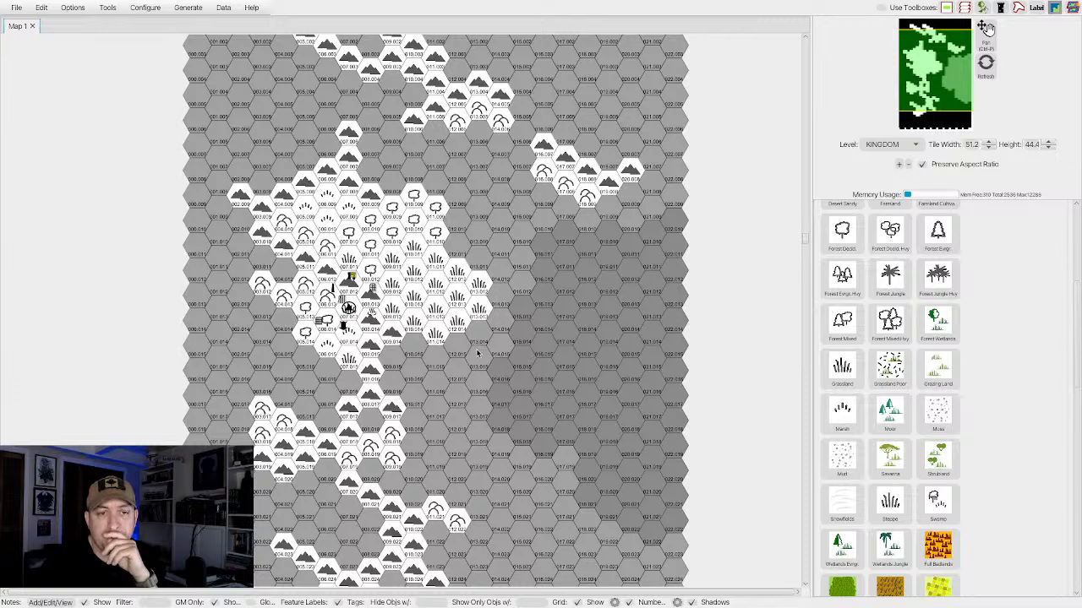
{"action": "scroll", "coordinate": [477, 353], "scroll_direction": "down", "scroll_amount": 5}
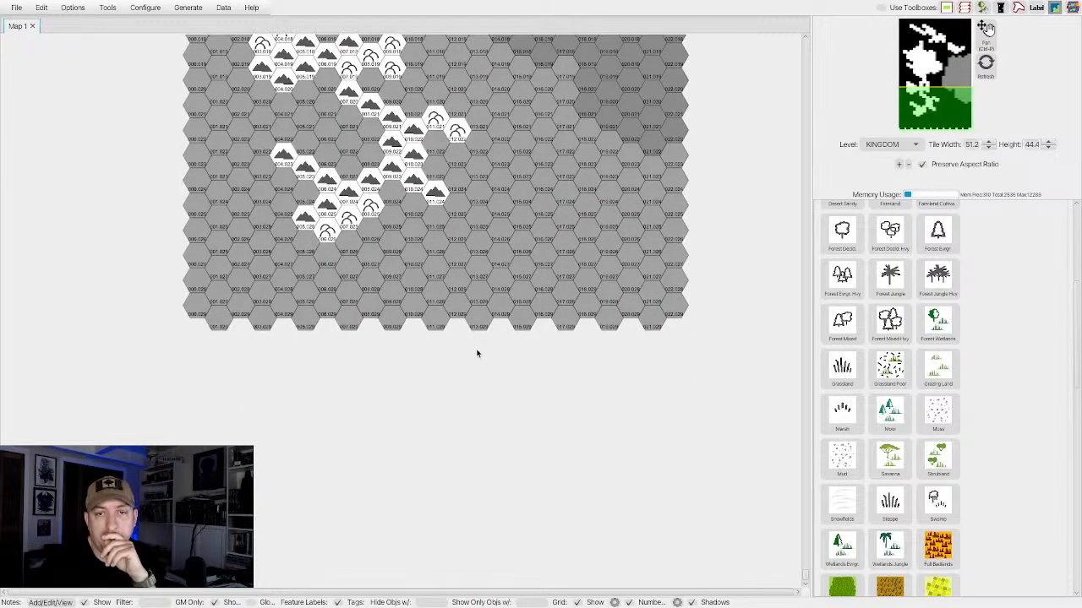
{"action": "scroll", "coordinate": [478, 354], "scroll_direction": "up", "scroll_amount": 2}
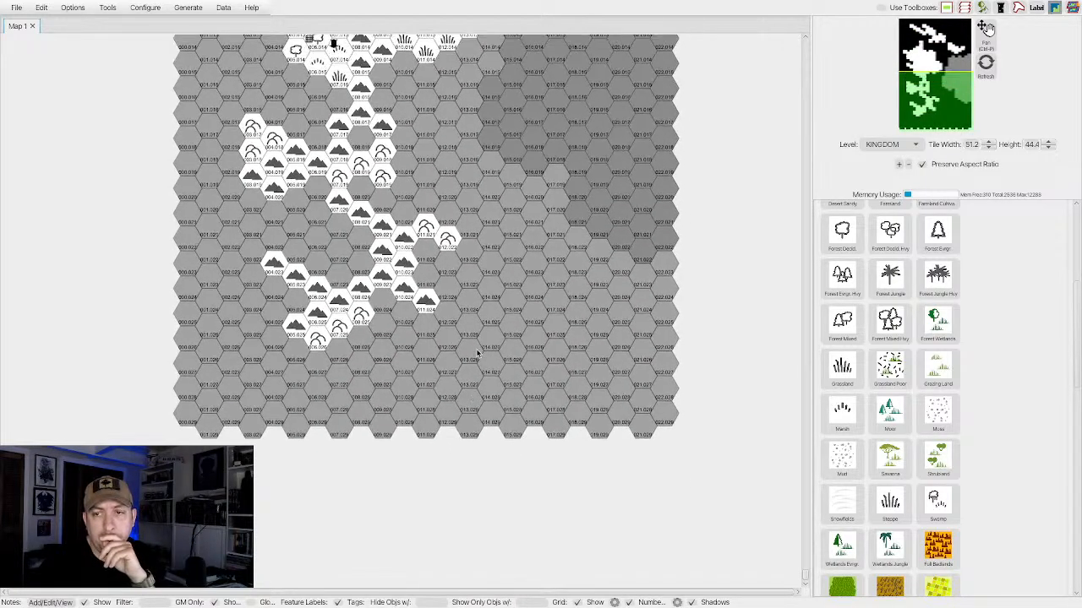
{"action": "left_click", "coordinate": [940, 277]}
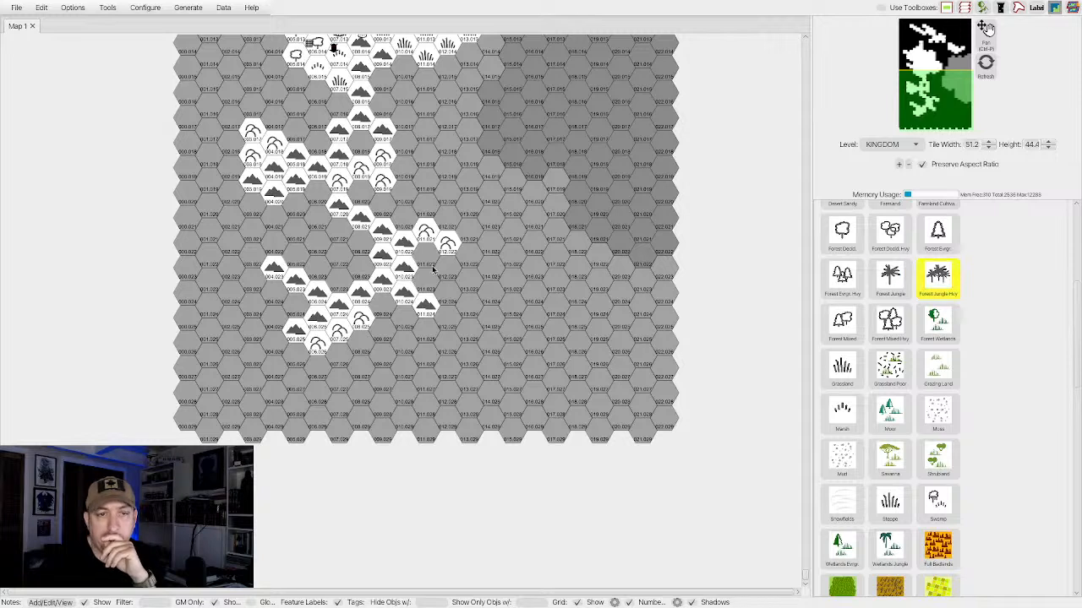
{"action": "mouse_move", "coordinate": [426, 289]}
{"action": "left_mouse_down"}
{"action": "mouse_move", "coordinate": [460, 273]}
{"action": "mouse_move", "coordinate": [453, 322]}
{"action": "mouse_move", "coordinate": [428, 339]}
{"action": "mouse_move", "coordinate": [390, 316]}
{"action": "mouse_move", "coordinate": [354, 349]}
{"action": "mouse_move", "coordinate": [370, 363]}
{"action": "mouse_move", "coordinate": [400, 354]}
{"action": "mouse_move", "coordinate": [416, 368]}
{"action": "mouse_move", "coordinate": [470, 346]}
{"action": "mouse_move", "coordinate": [493, 284]}
{"action": "mouse_move", "coordinate": [506, 278]}
{"action": "mouse_move", "coordinate": [513, 290]}
{"action": "mouse_move", "coordinate": [481, 352]}
{"action": "mouse_move", "coordinate": [487, 358]}
{"action": "mouse_move", "coordinate": [419, 374]}
{"action": "left_mouse_up"}
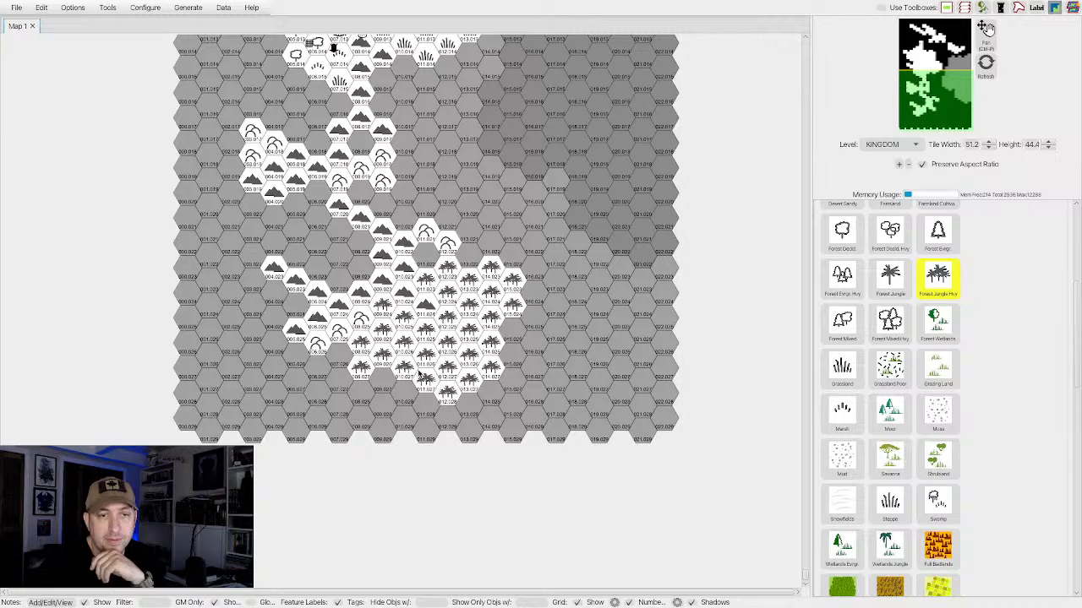
Paint three Mtn Forest Jungle hexes inside the heavy jungle patch.
{"action": "scroll", "coordinate": [896, 366], "scroll_direction": "down", "scroll_amount": 3}
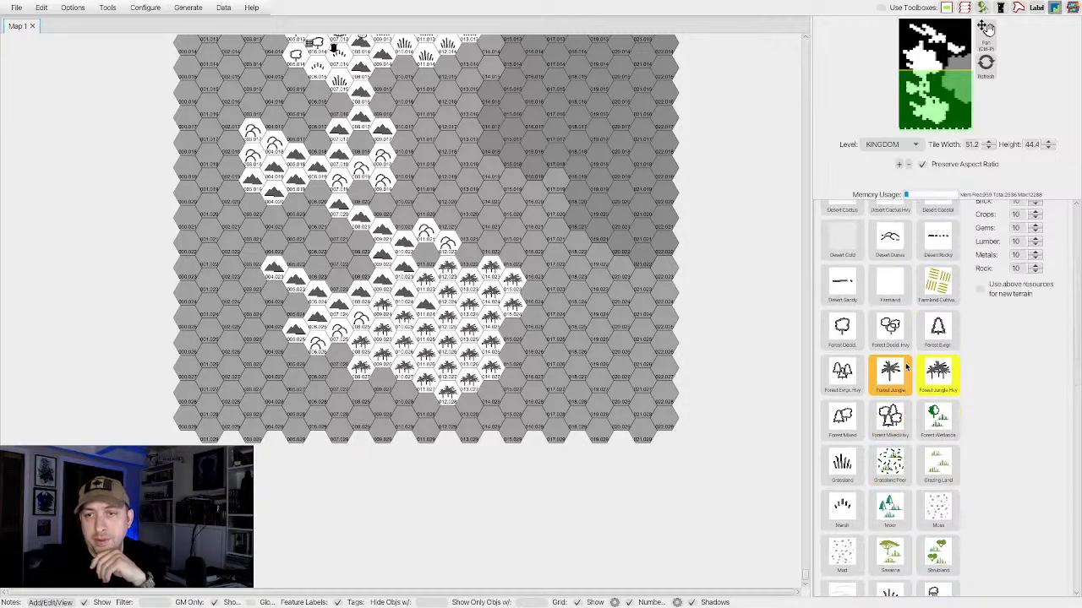
{"action": "scroll", "coordinate": [906, 366], "scroll_direction": "down", "scroll_amount": 3}
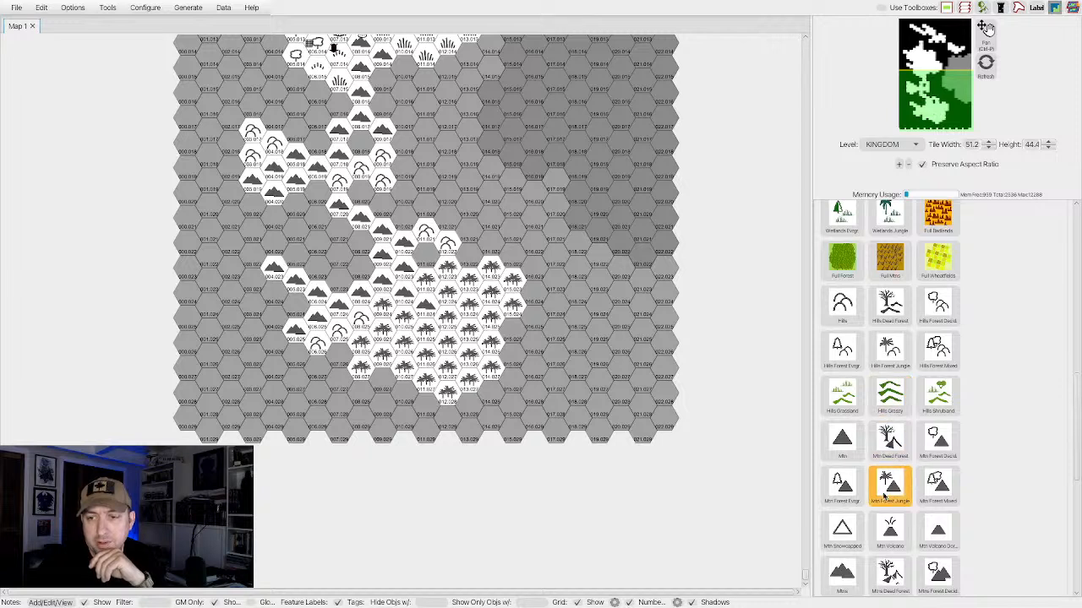
{"action": "left_click", "coordinate": [890, 483]}
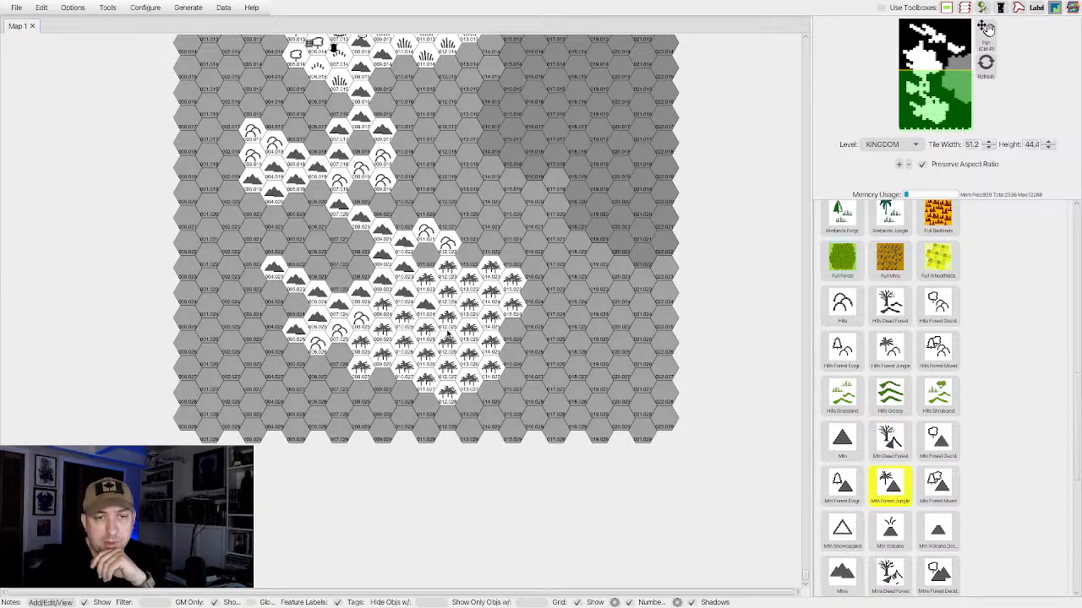
{"action": "left_click", "coordinate": [449, 321]}
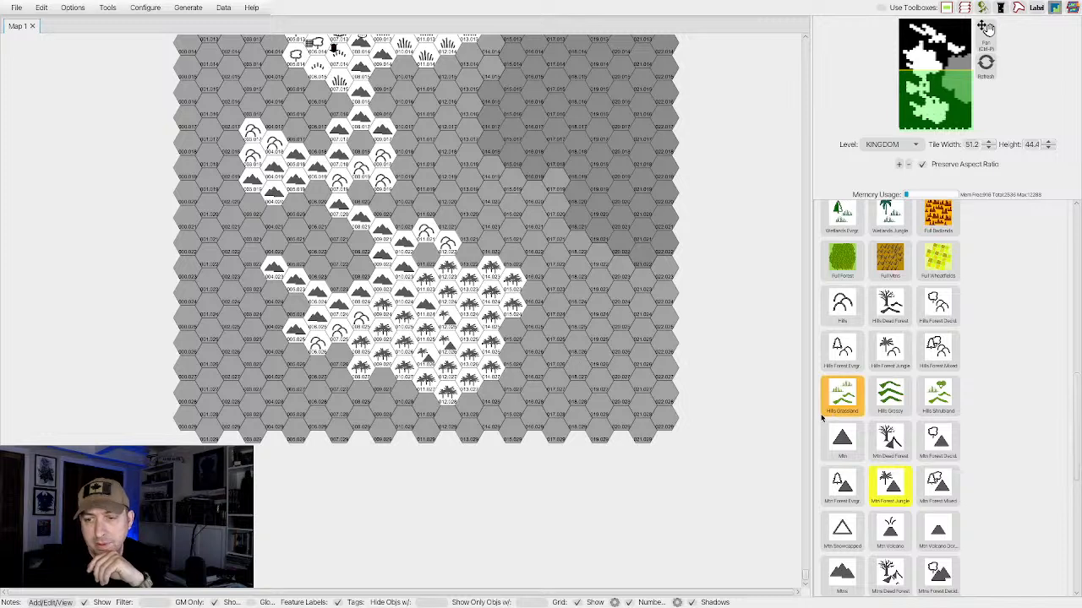
Repaint the three jungle mountain hexes inside the heavy jungle with the Mtns Forest Jungle terrain.
{"action": "scroll", "coordinate": [869, 467], "scroll_direction": "down", "scroll_amount": 1}
{"action": "scroll", "coordinate": [869, 468], "scroll_direction": "down", "scroll_amount": 1}
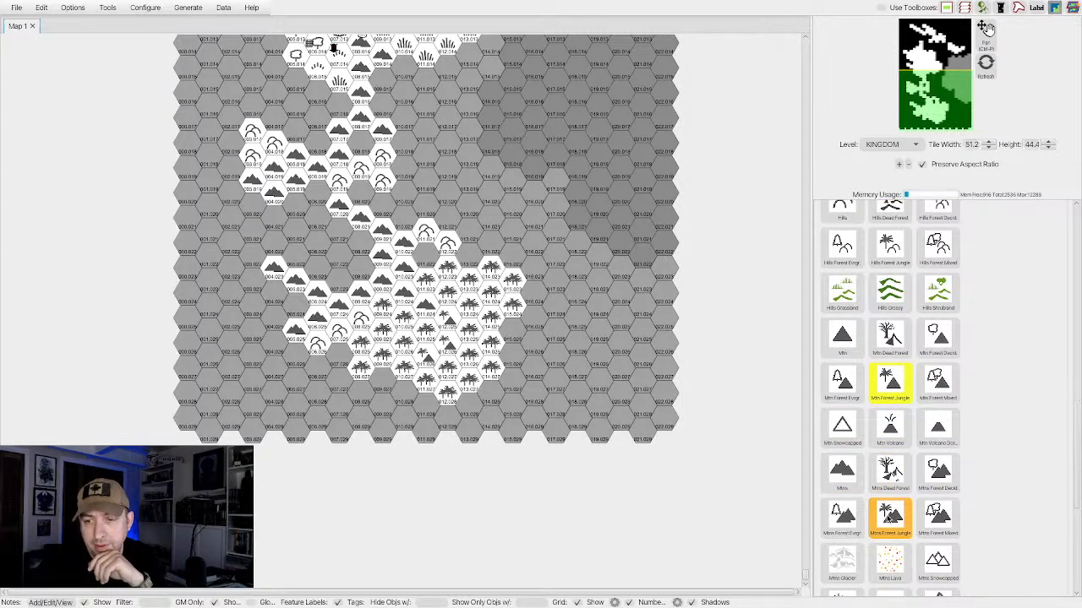
{"action": "left_click", "coordinate": [887, 515]}
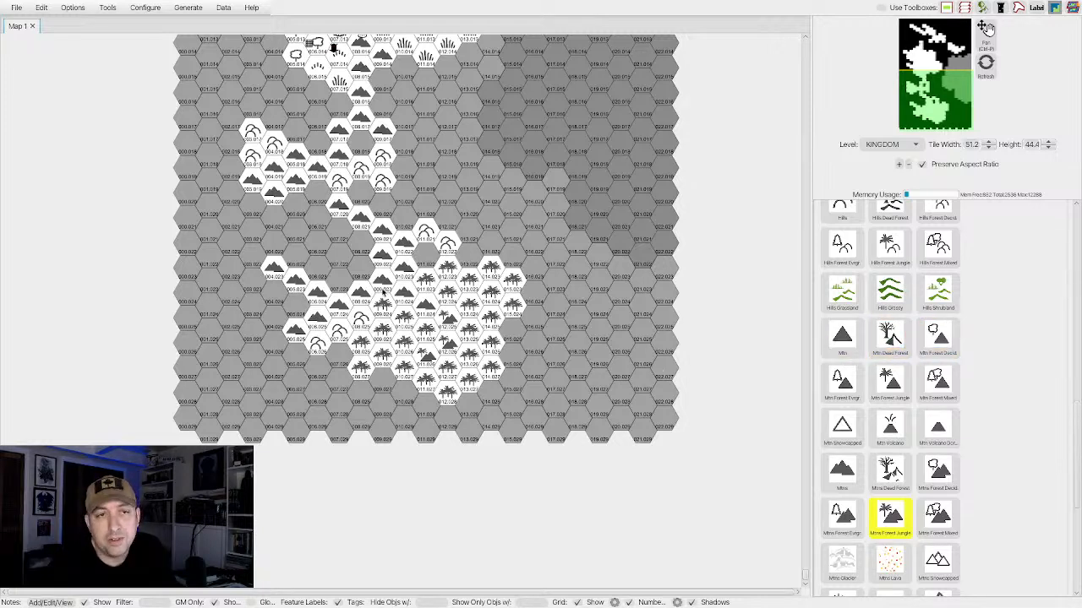
Fill the area between the western mountain branch and the southernmost mountains with Desert Rocky, and border its northwest with four Desert Dunes hexes.
{"action": "scroll", "coordinate": [383, 289], "scroll_direction": "up", "scroll_amount": 5}
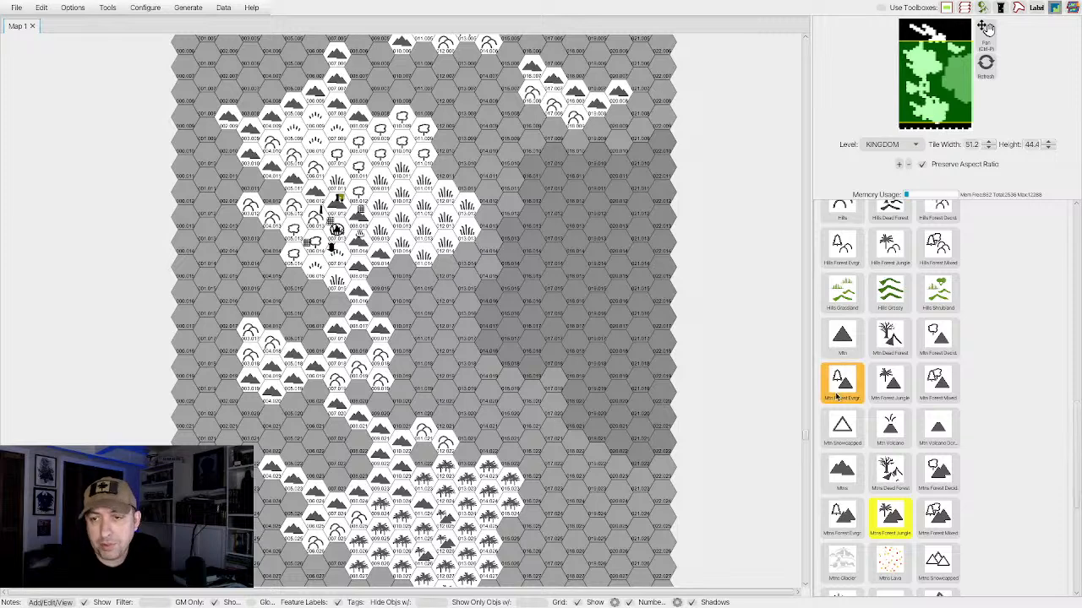
{"action": "scroll", "coordinate": [867, 452], "scroll_direction": "down", "scroll_amount": 3}
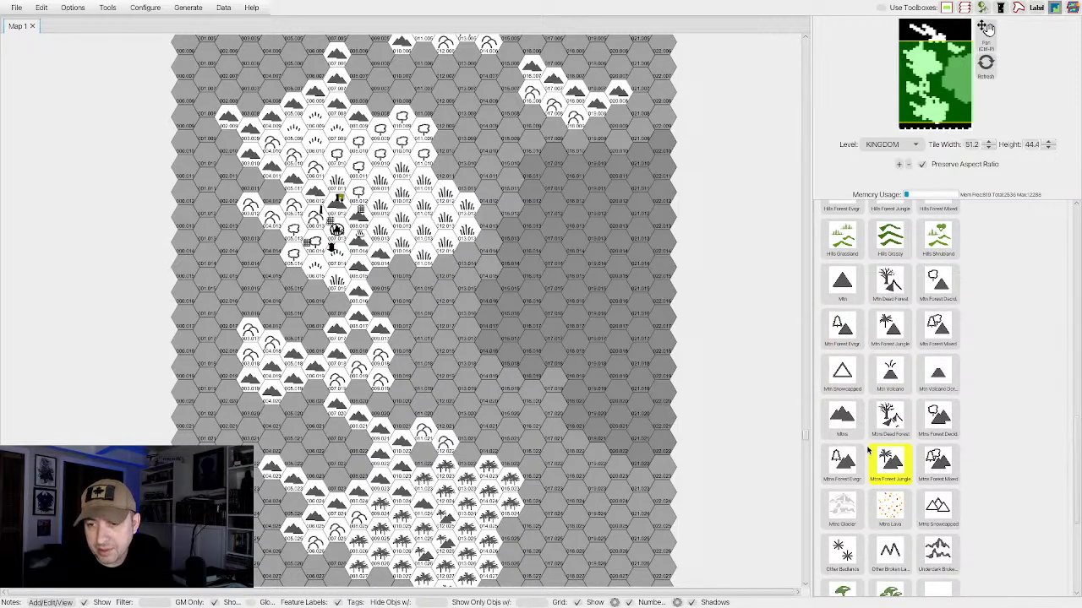
{"action": "scroll", "coordinate": [867, 452], "scroll_direction": "down", "scroll_amount": 2}
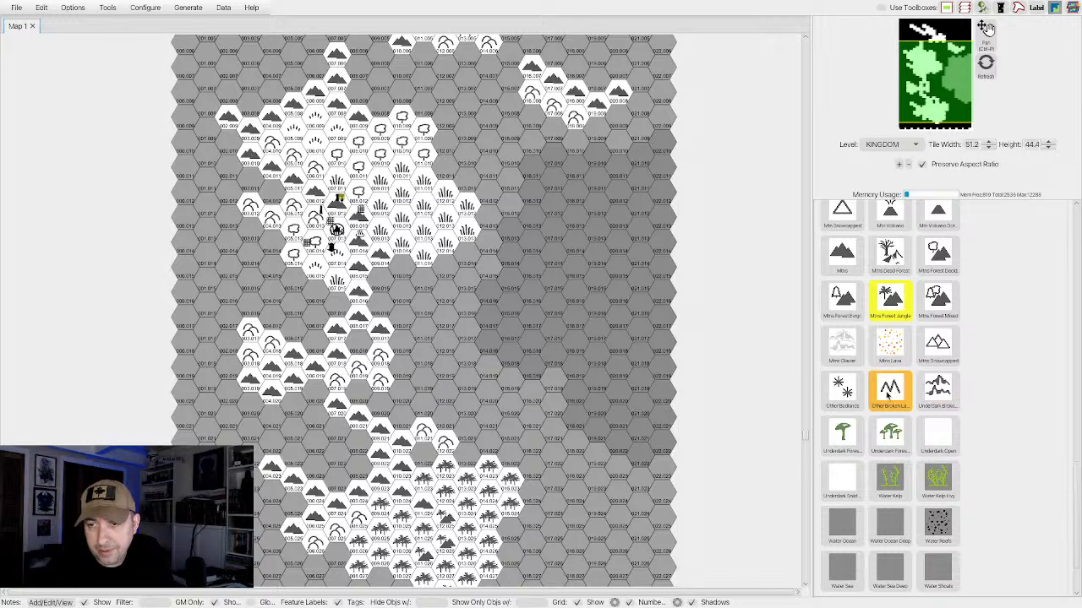
{"action": "scroll", "coordinate": [890, 393], "scroll_direction": "up", "scroll_amount": 6}
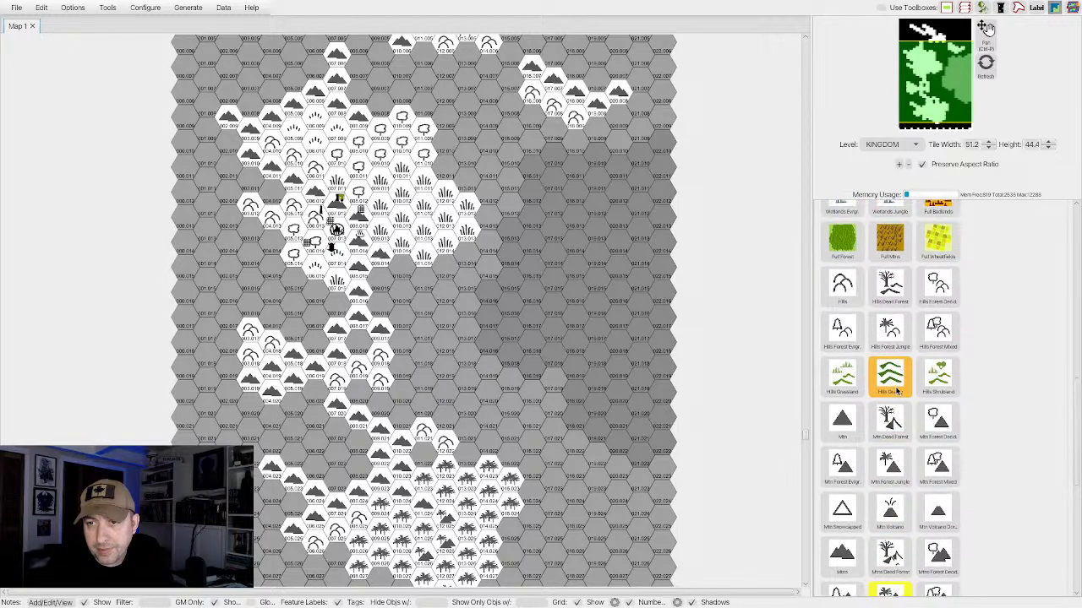
{"action": "scroll", "coordinate": [897, 391], "scroll_direction": "up", "scroll_amount": 3}
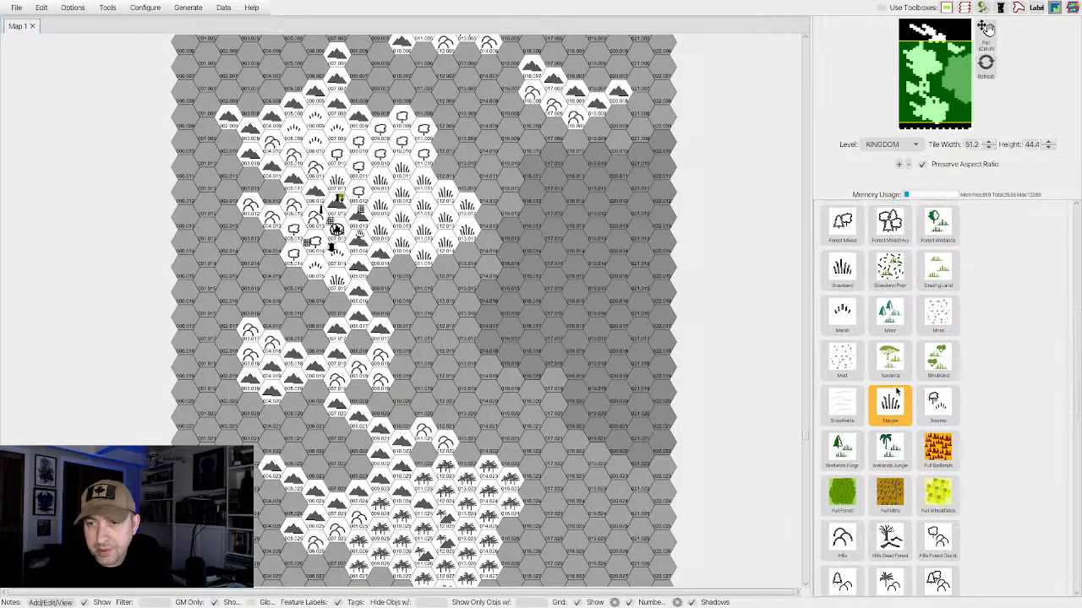
{"action": "scroll", "coordinate": [892, 372], "scroll_direction": "up", "scroll_amount": 4}
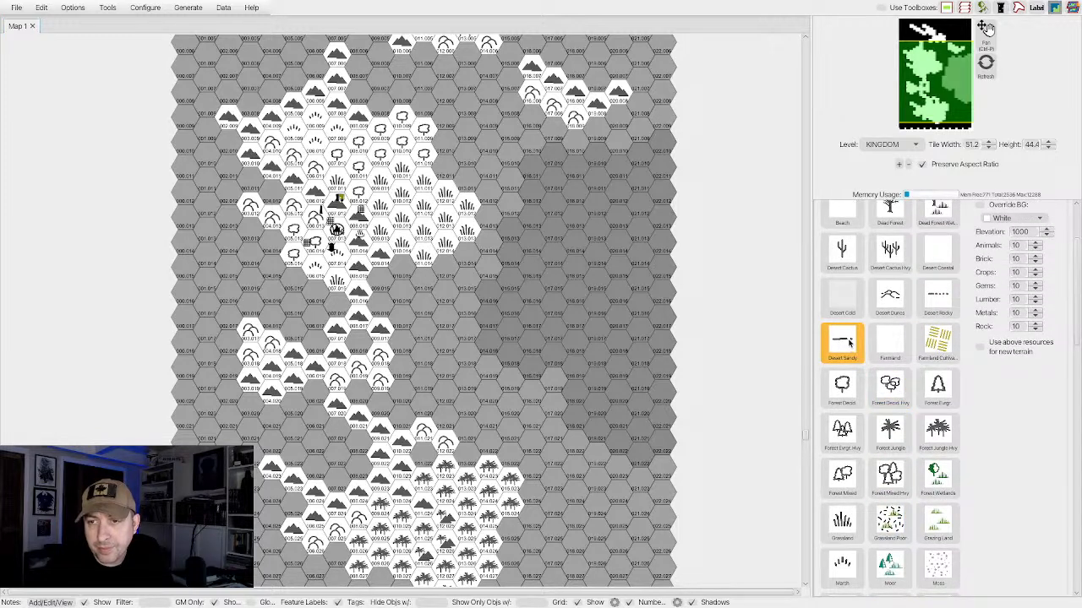
{"action": "left_click", "coordinate": [857, 348]}
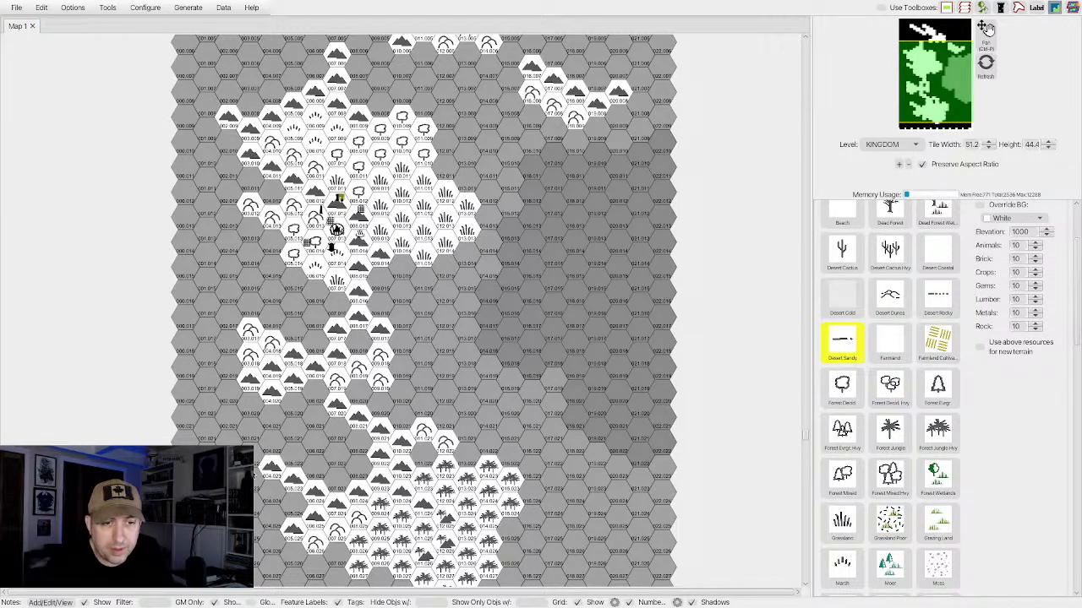
{"action": "left_click", "coordinate": [936, 296]}
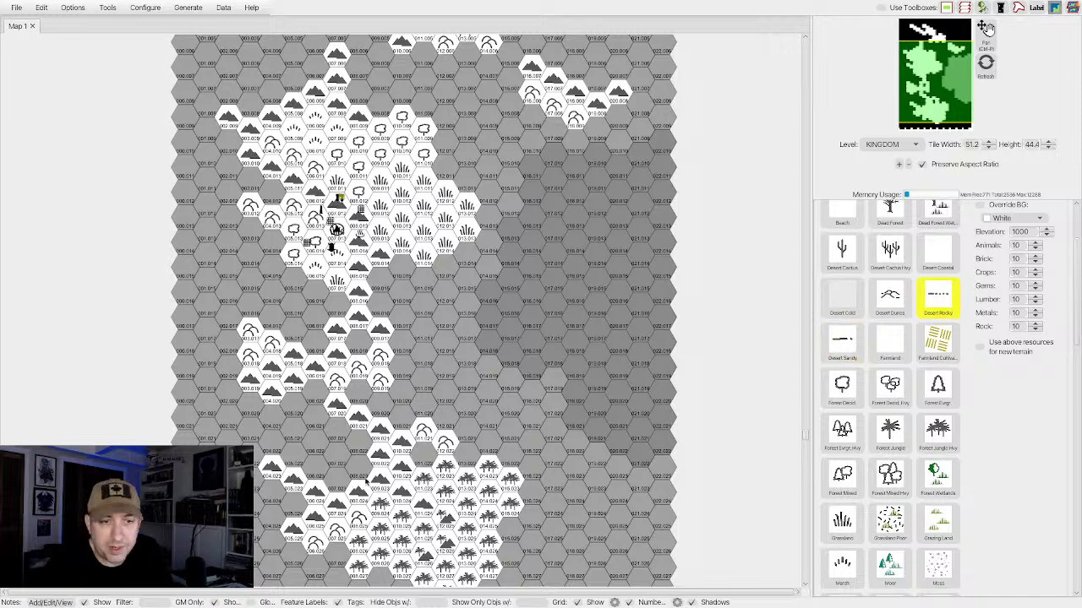
{"action": "scroll", "coordinate": [309, 405], "scroll_direction": "down", "scroll_amount": 5}
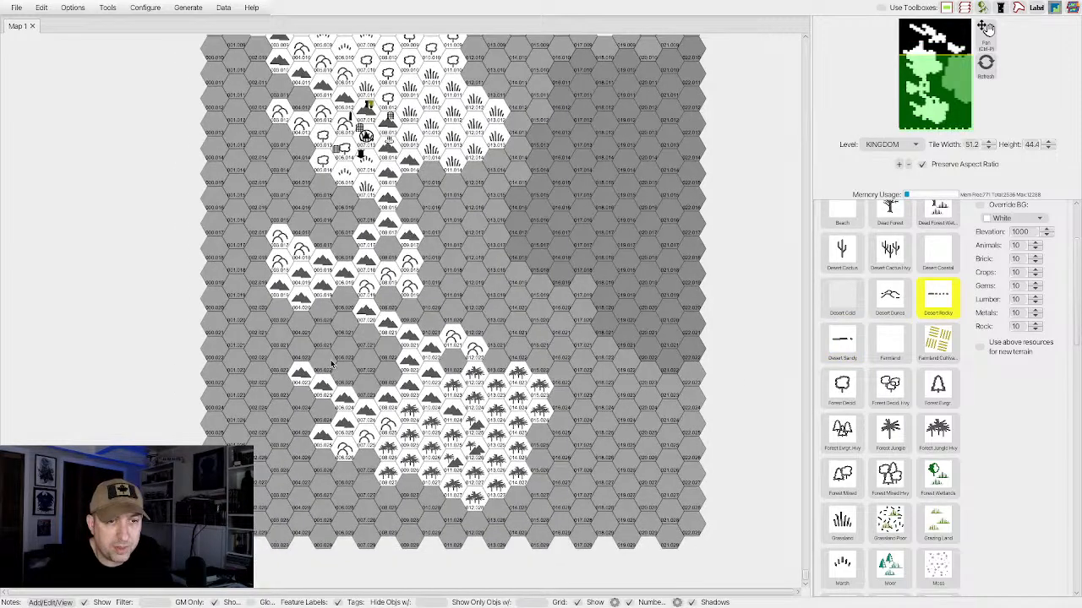
{"action": "mouse_move", "coordinate": [306, 347]}
{"action": "left_mouse_down"}
{"action": "mouse_move", "coordinate": [344, 328]}
{"action": "mouse_move", "coordinate": [375, 345]}
{"action": "mouse_move", "coordinate": [372, 378]}
{"action": "mouse_move", "coordinate": [339, 350]}
{"action": "mouse_move", "coordinate": [327, 354]}
{"action": "mouse_move", "coordinate": [347, 373]}
{"action": "left_mouse_up"}
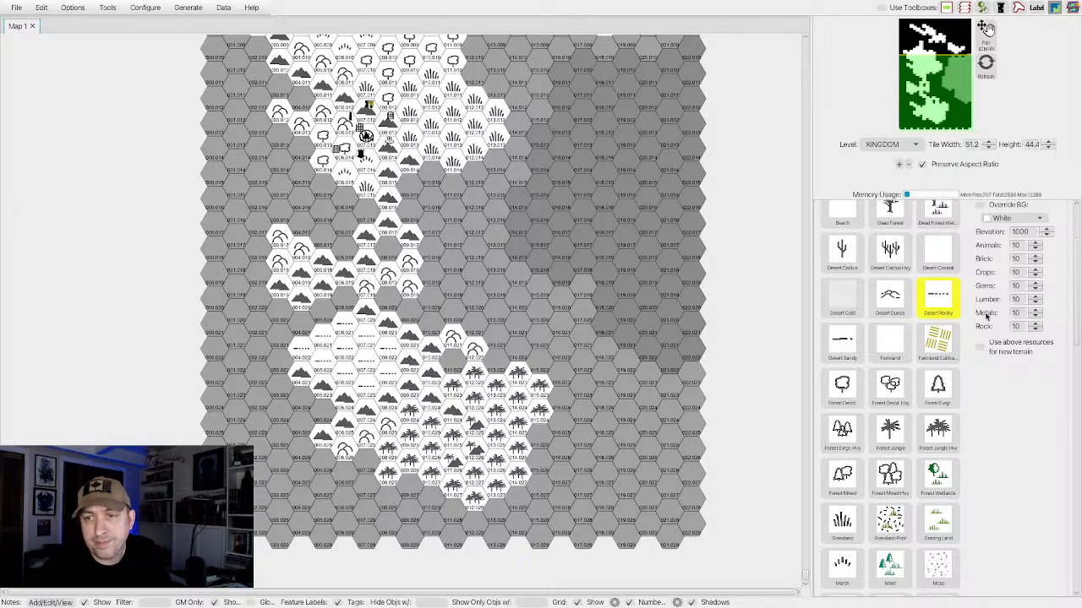
{"action": "left_click", "coordinate": [890, 298]}
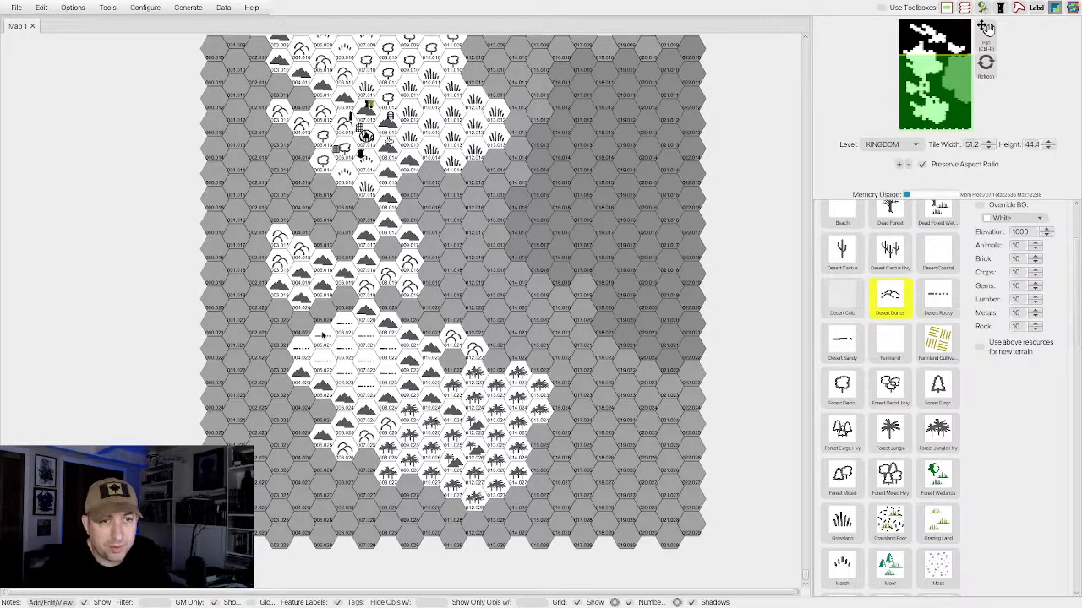
{"action": "mouse_move", "coordinate": [328, 315]}
{"action": "left_mouse_down"}
{"action": "mouse_move", "coordinate": [306, 358]}
{"action": "mouse_move", "coordinate": [280, 337]}
{"action": "left_mouse_up"}
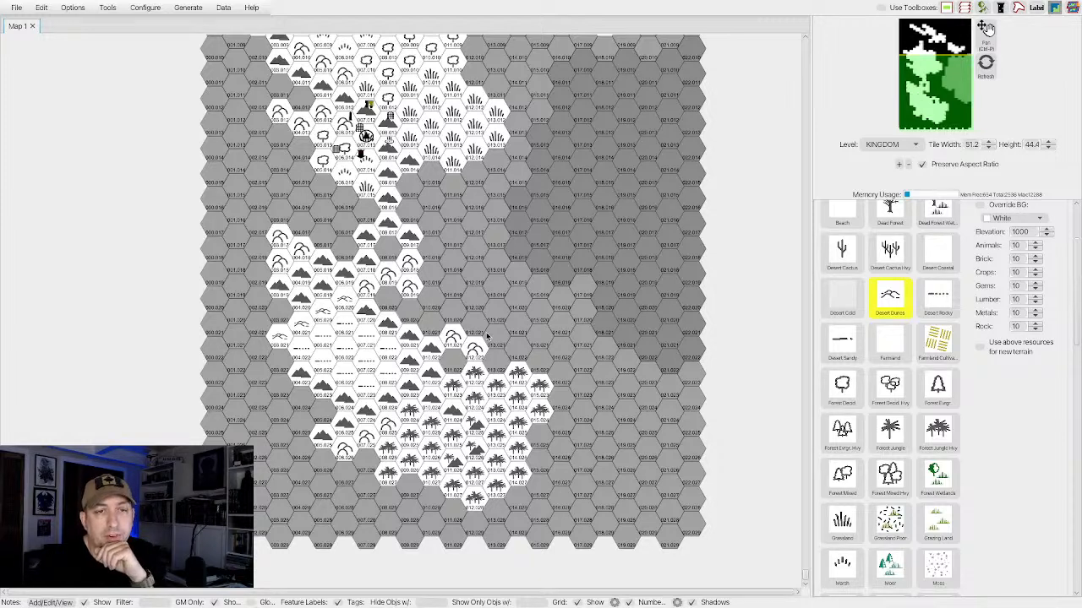
Choose the Steppe terrain and fill the hexes southwest of the central settlement down to the western mountain branch.
{"action": "scroll", "coordinate": [487, 336], "scroll_direction": "up", "scroll_amount": 5}
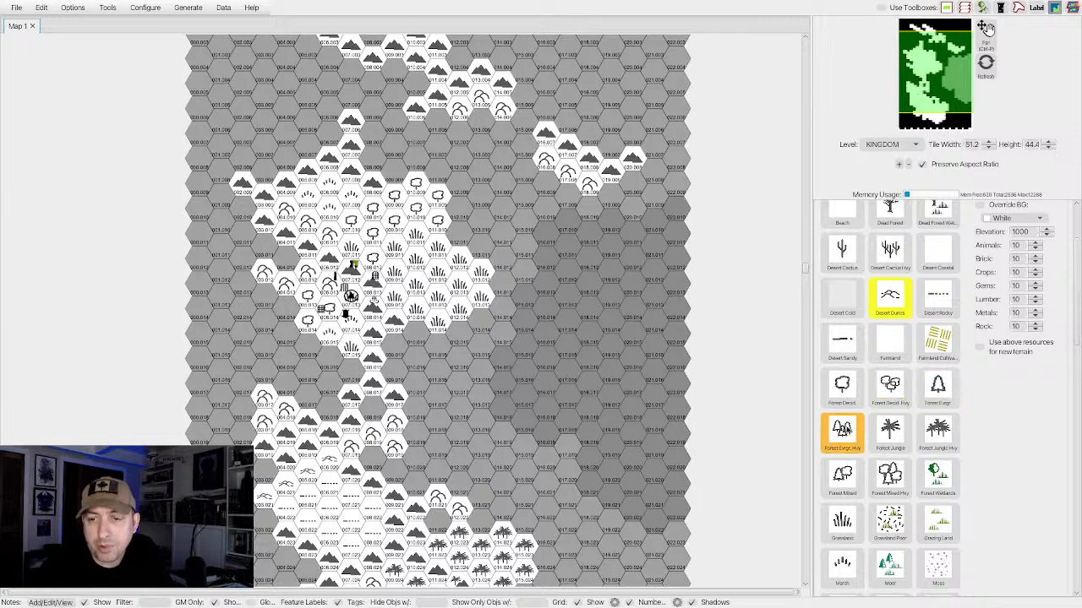
{"action": "left_click", "coordinate": [849, 520]}
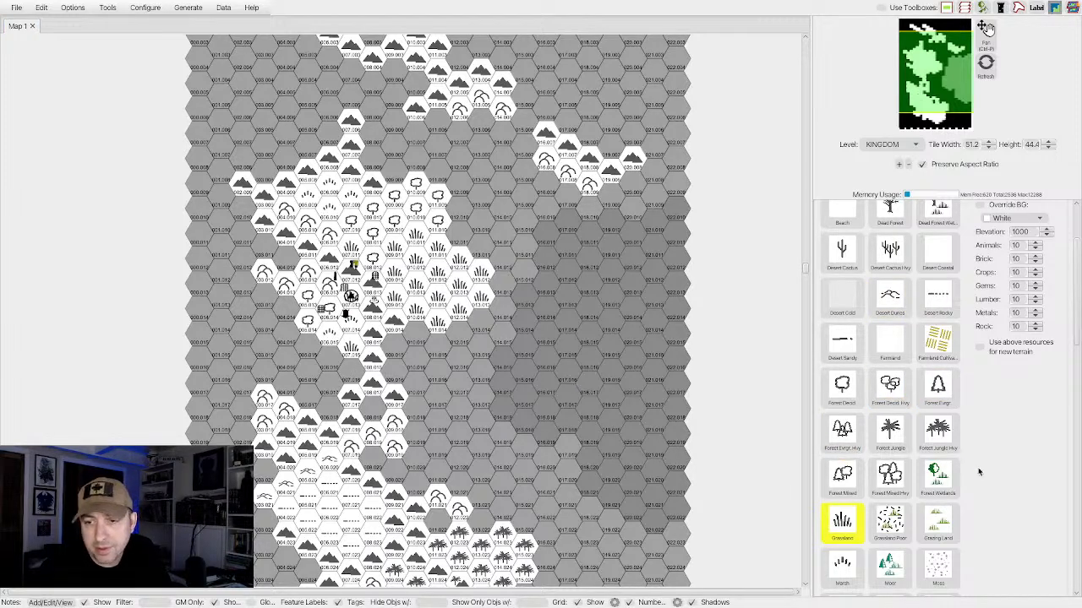
{"action": "scroll", "coordinate": [934, 435], "scroll_direction": "down", "scroll_amount": 5}
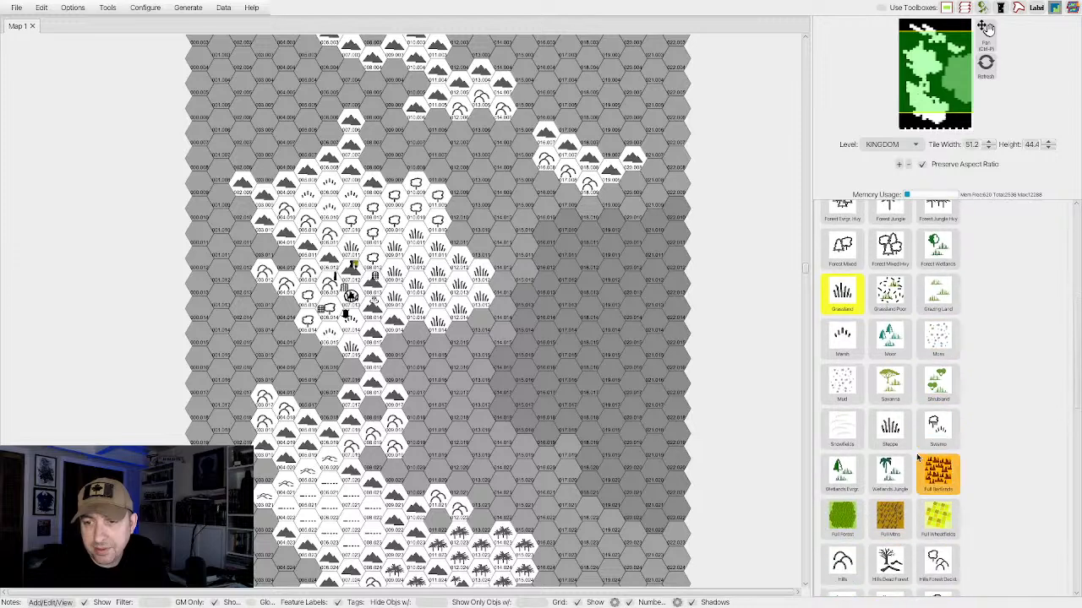
{"action": "scroll", "coordinate": [914, 448], "scroll_direction": "down", "scroll_amount": 1}
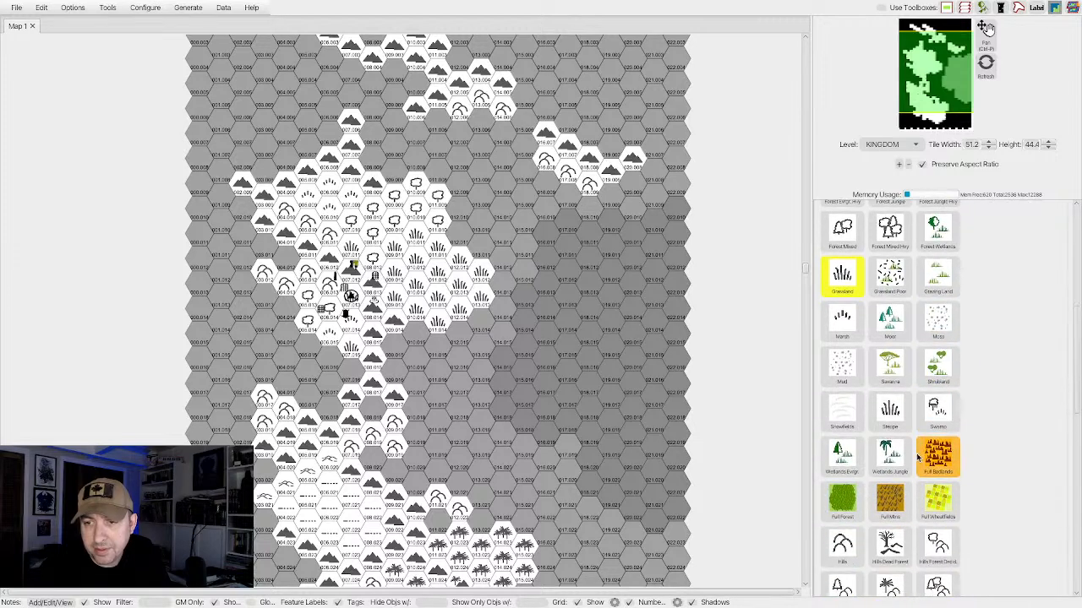
{"action": "left_click", "coordinate": [894, 415]}
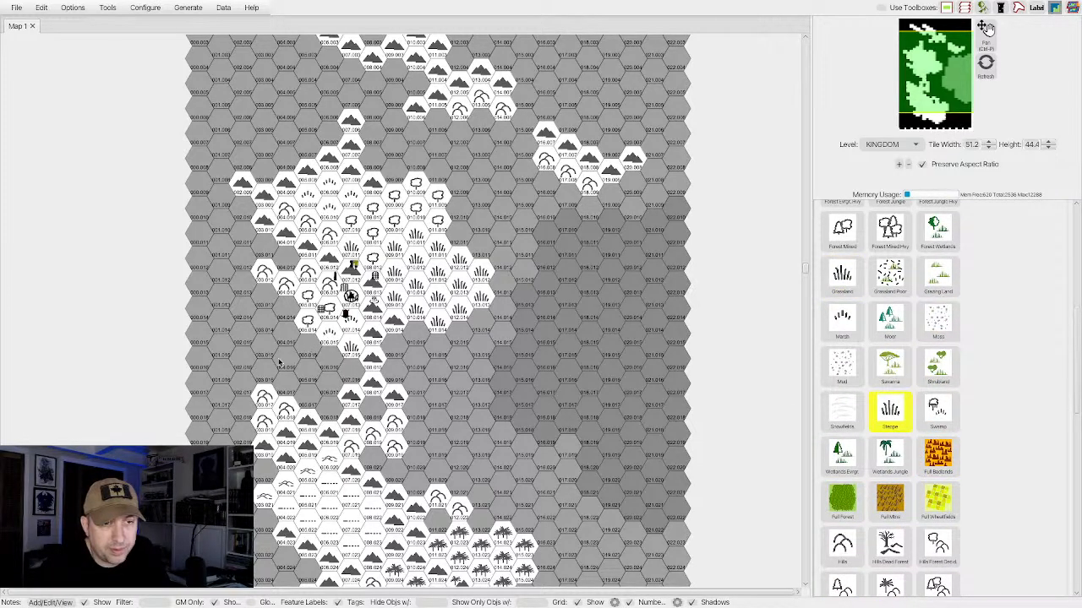
{"action": "mouse_move", "coordinate": [280, 362]}
{"action": "left_mouse_down"}
{"action": "mouse_move", "coordinate": [320, 366]}
{"action": "mouse_move", "coordinate": [344, 378]}
{"action": "mouse_move", "coordinate": [329, 382]}
{"action": "mouse_move", "coordinate": [327, 407]}
{"action": "mouse_move", "coordinate": [308, 396]}
{"action": "mouse_move", "coordinate": [285, 341]}
{"action": "mouse_move", "coordinate": [268, 365]}
{"action": "mouse_move", "coordinate": [253, 352]}
{"action": "mouse_move", "coordinate": [239, 384]}
{"action": "left_mouse_up"}
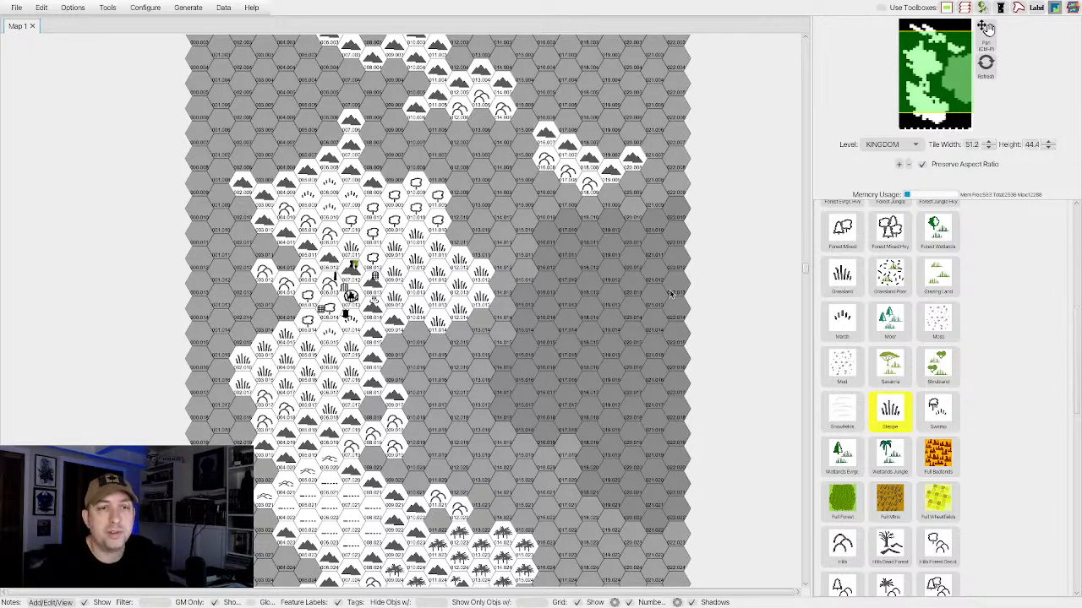
Paint three Hills Dead Forest hexes among the hills on the east side of the mountain chain, south of the settlement.
{"action": "scroll", "coordinate": [430, 347], "scroll_direction": "down", "scroll_amount": 5}
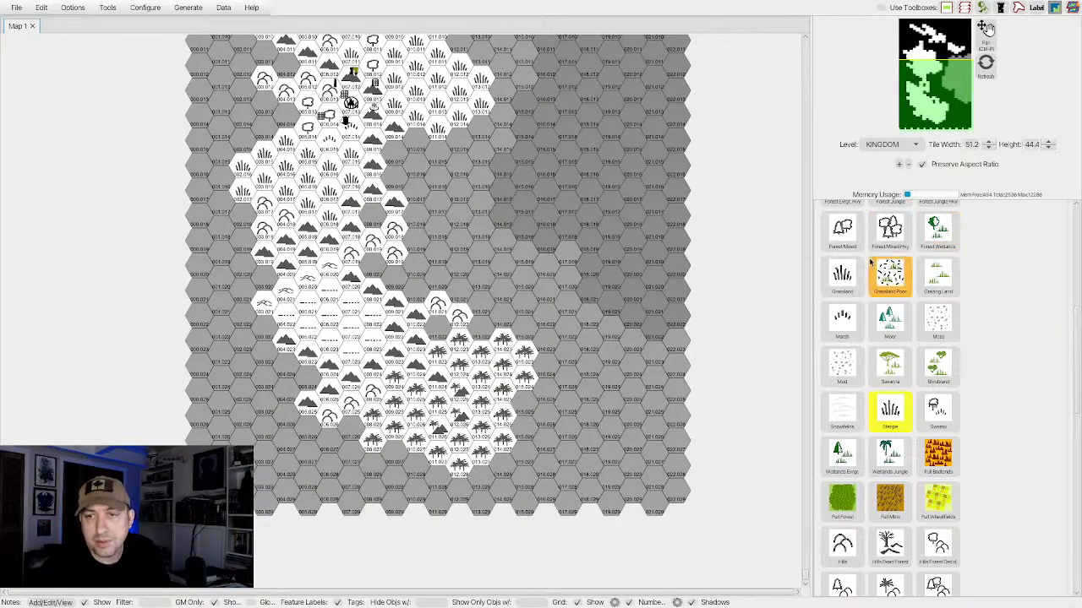
{"action": "scroll", "coordinate": [857, 325], "scroll_direction": "up", "scroll_amount": 2}
{"action": "scroll", "coordinate": [857, 325], "scroll_direction": "up", "scroll_amount": 3}
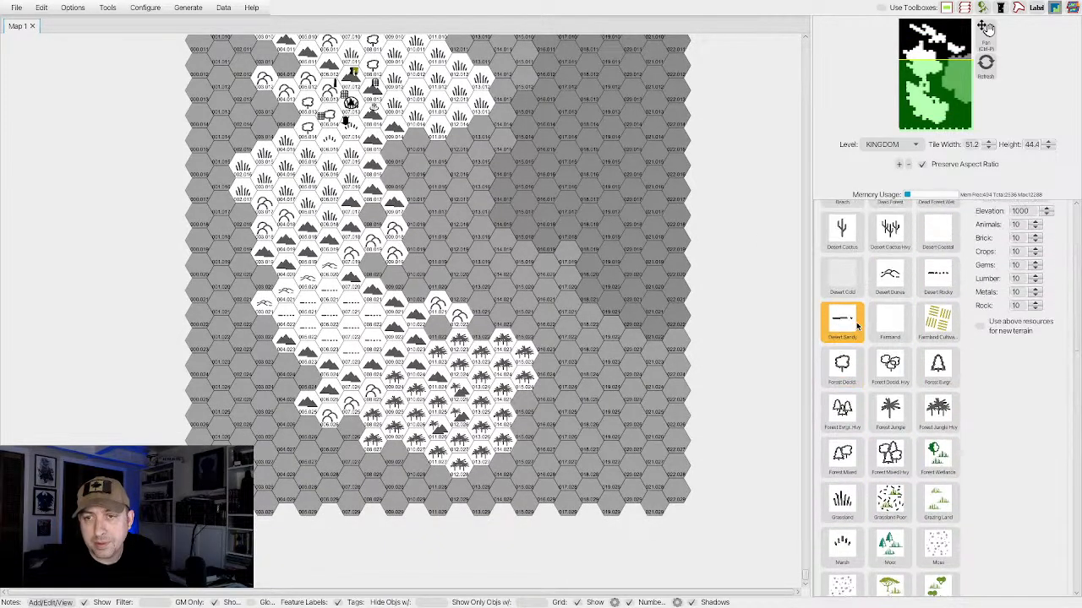
{"action": "scroll", "coordinate": [857, 325], "scroll_direction": "down", "scroll_amount": 5}
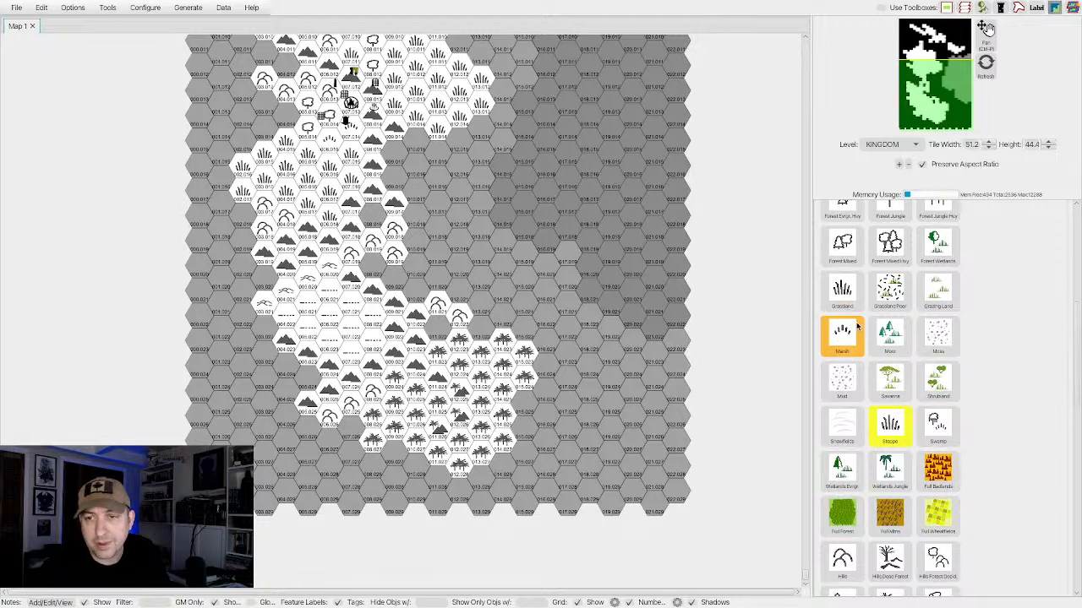
{"action": "scroll", "coordinate": [857, 325], "scroll_direction": "down", "scroll_amount": 7}
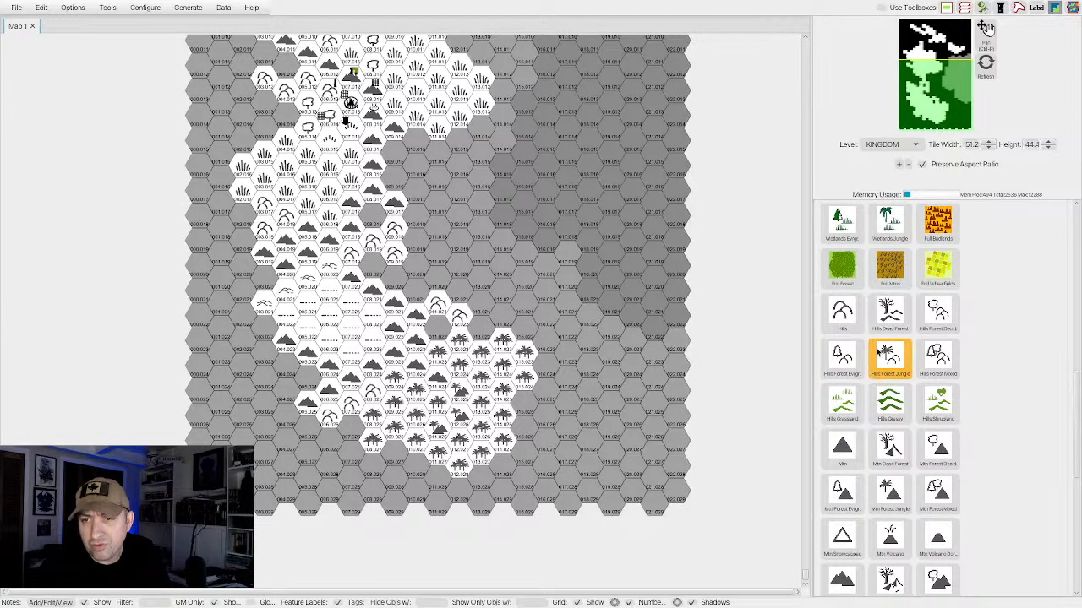
{"action": "left_click", "coordinate": [879, 313]}
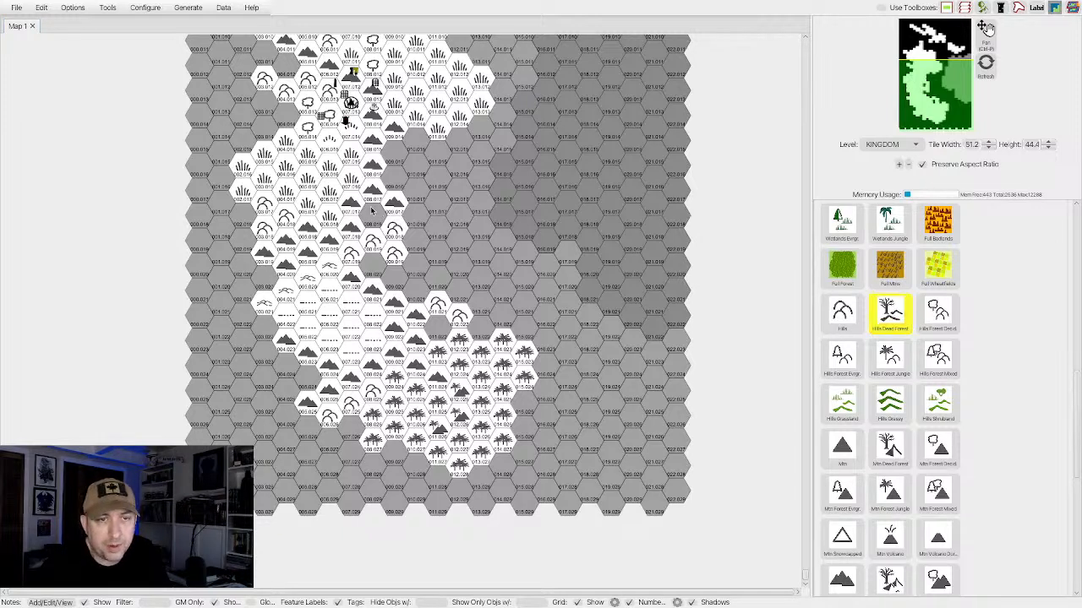
{"action": "left_click", "coordinate": [367, 218]}
{"action": "left_click", "coordinate": [374, 243]}
{"action": "left_click", "coordinate": [395, 229]}
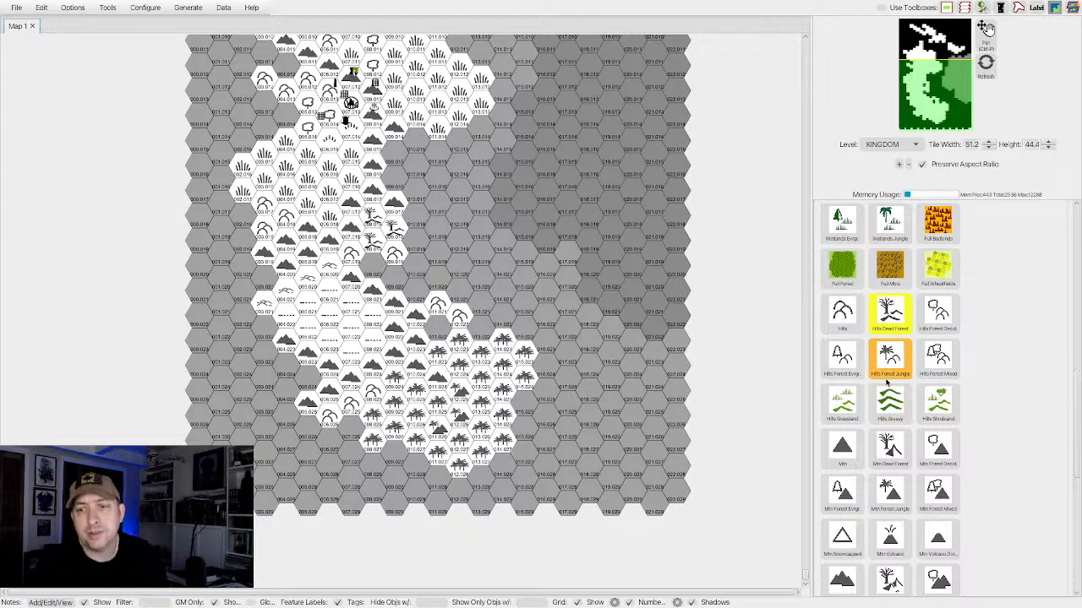
Choose the Forest Decid. terrain and fill the hexes west of the central settlement out to the map's western edge.
{"action": "scroll", "coordinate": [885, 383], "scroll_direction": "down", "scroll_amount": 5}
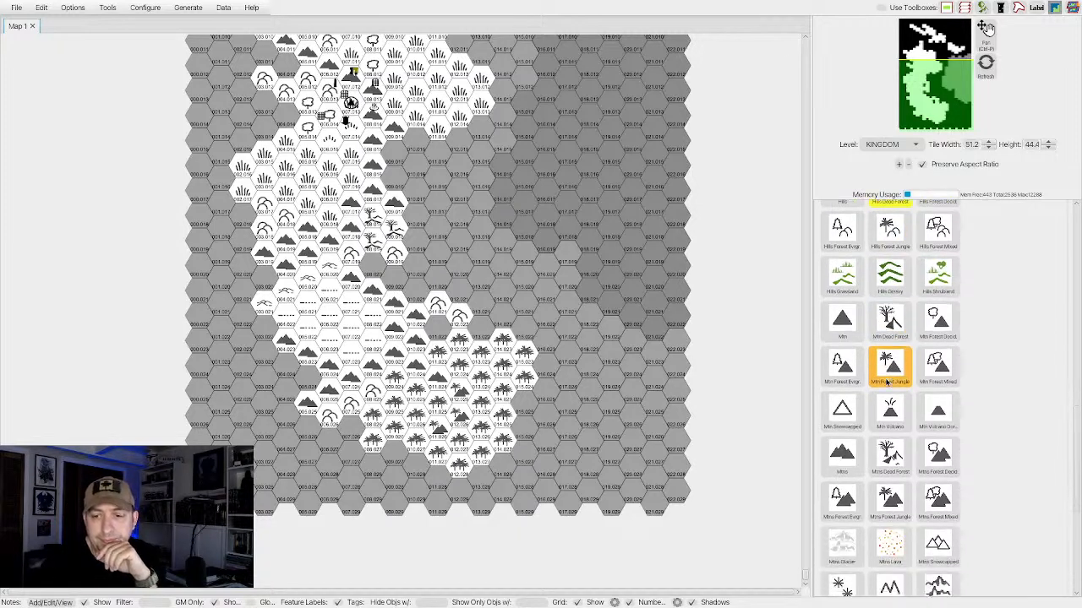
{"action": "scroll", "coordinate": [886, 385], "scroll_direction": "down", "scroll_amount": 4}
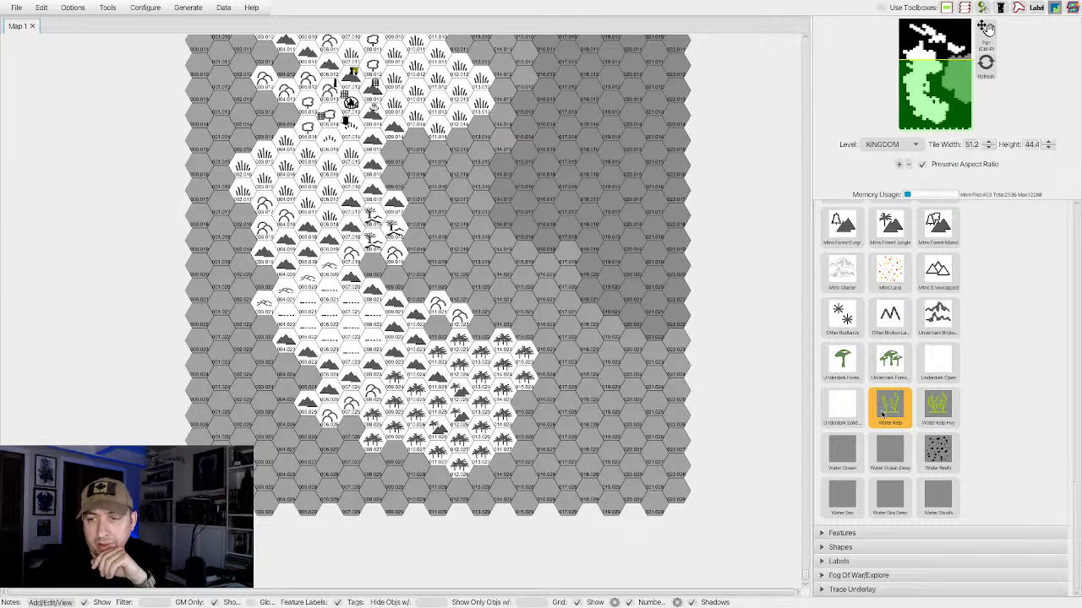
{"action": "scroll", "coordinate": [879, 408], "scroll_direction": "up", "scroll_amount": 10}
{"action": "scroll", "coordinate": [884, 372], "scroll_direction": "up", "scroll_amount": 4}
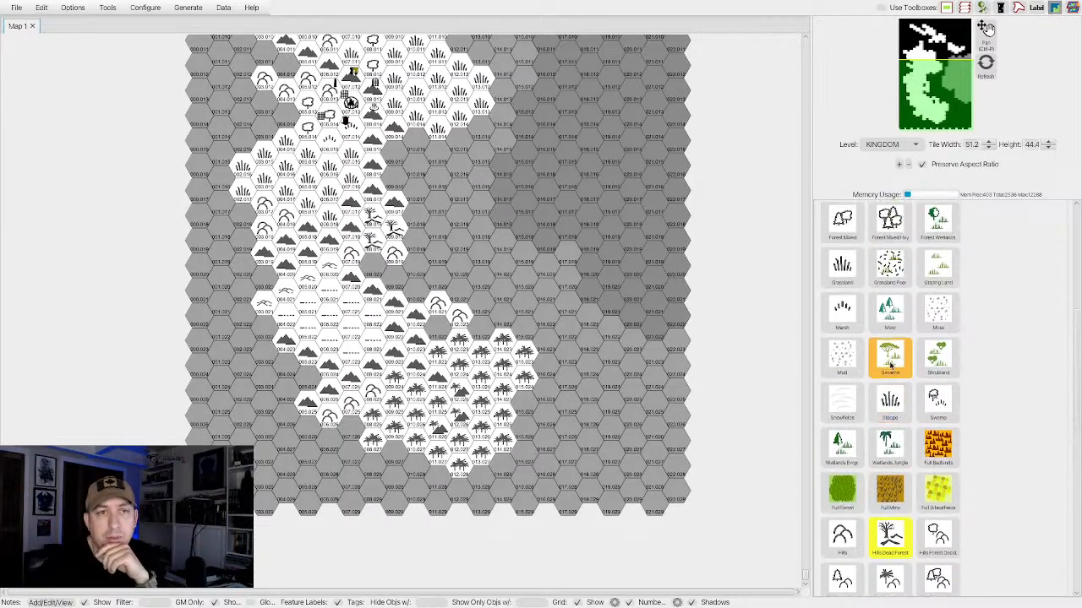
{"action": "scroll", "coordinate": [370, 273], "scroll_direction": "up", "scroll_amount": 2}
{"action": "scroll", "coordinate": [370, 274], "scroll_direction": "up", "scroll_amount": 7}
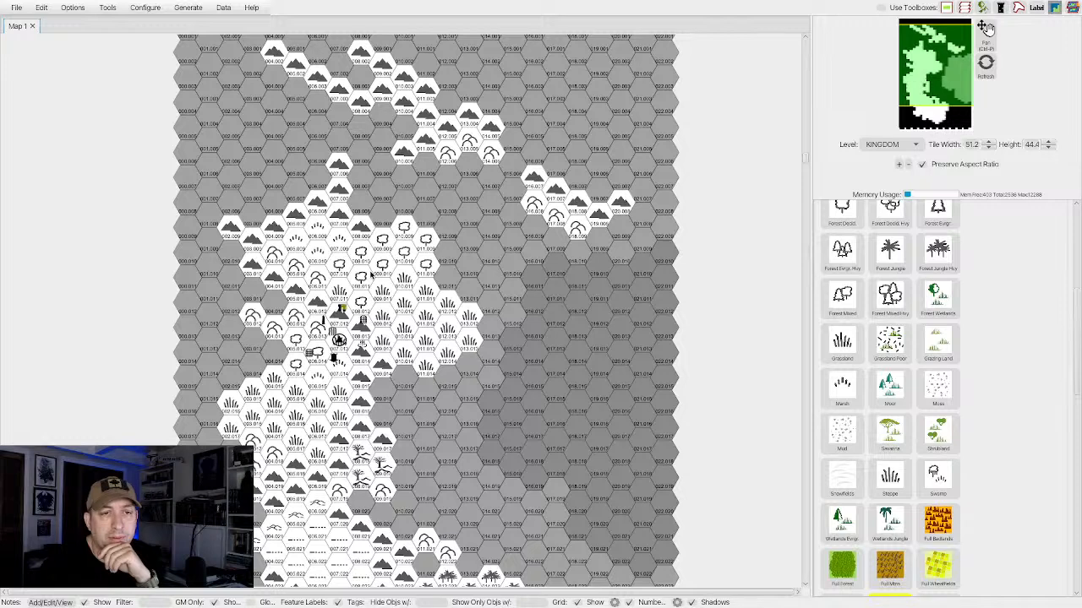
{"action": "scroll", "coordinate": [370, 274], "scroll_direction": "down", "scroll_amount": 3}
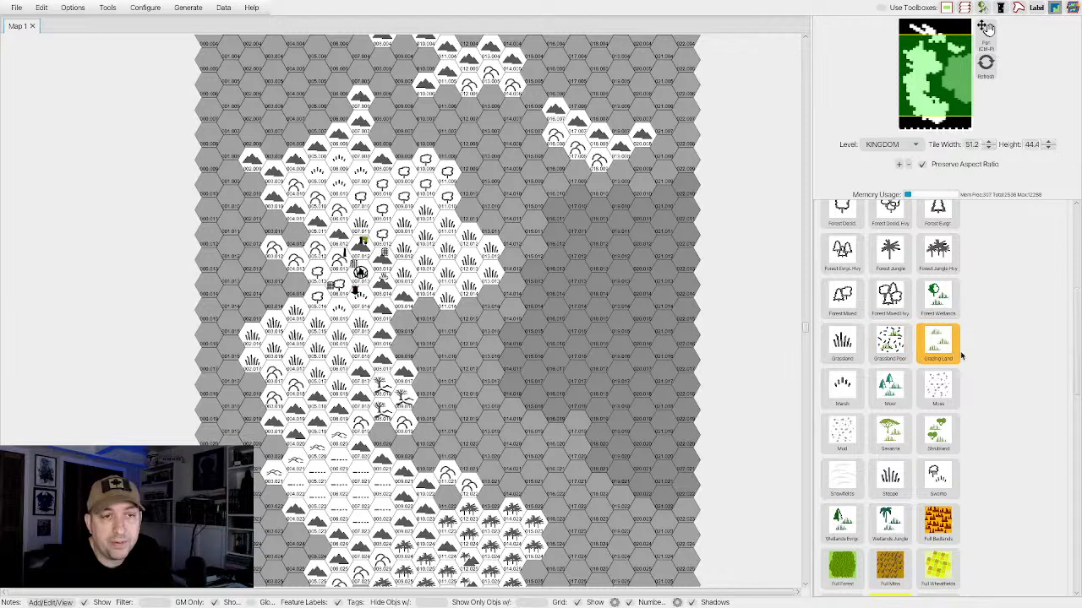
{"action": "scroll", "coordinate": [842, 270], "scroll_direction": "up", "scroll_amount": 1}
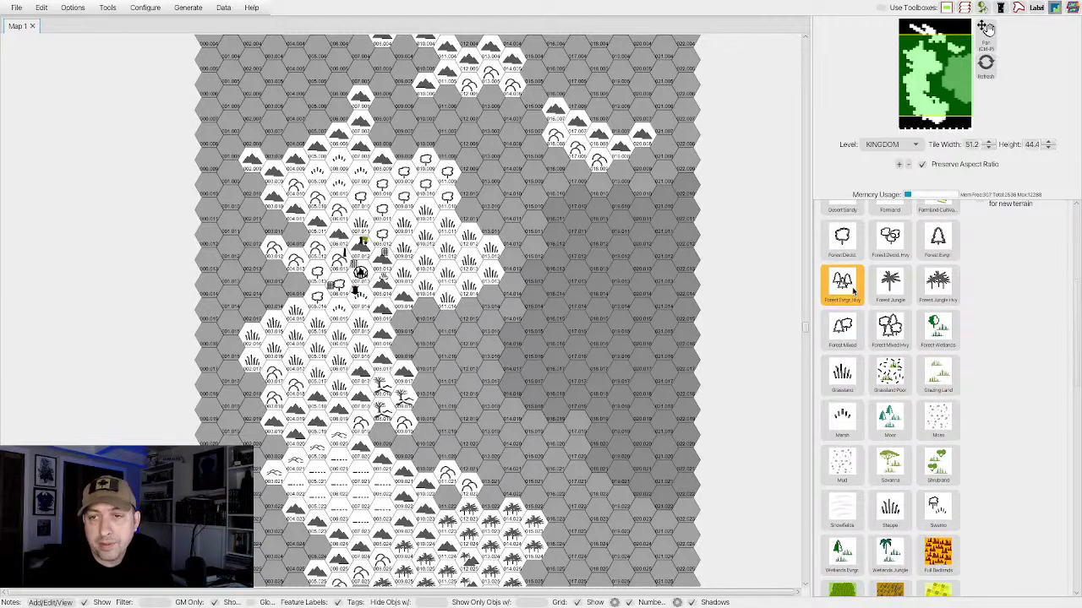
{"action": "left_click", "coordinate": [842, 246]}
{"action": "mouse_move", "coordinate": [307, 284]}
{"action": "left_mouse_down"}
{"action": "mouse_move", "coordinate": [254, 282]}
{"action": "mouse_move", "coordinate": [246, 314]}
{"action": "mouse_move", "coordinate": [250, 244]}
{"action": "mouse_move", "coordinate": [231, 270]}
{"action": "mouse_move", "coordinate": [221, 318]}
{"action": "mouse_move", "coordinate": [211, 272]}
{"action": "left_mouse_up"}
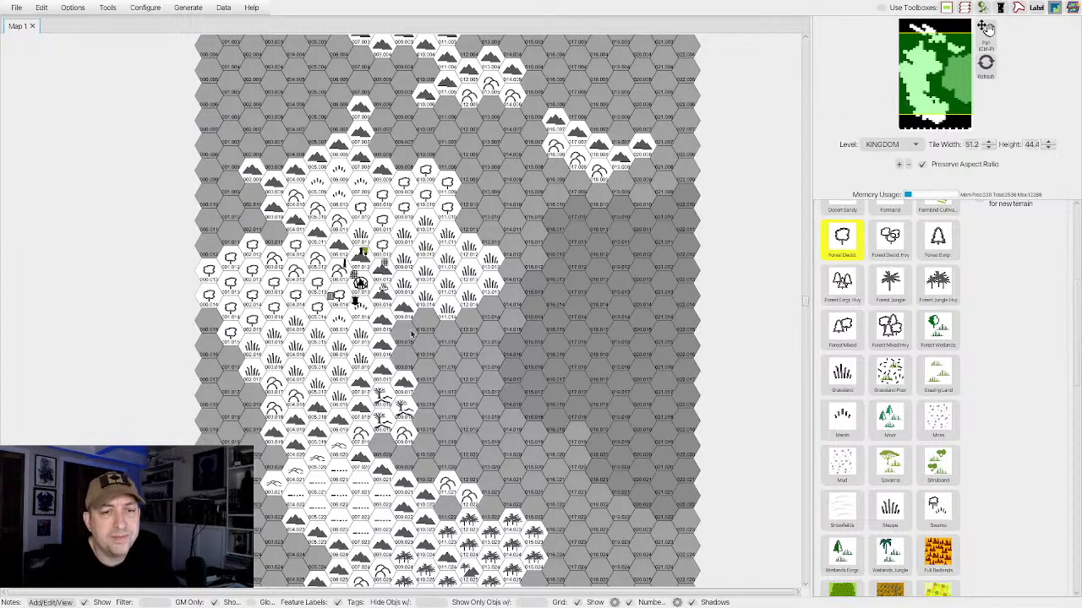
Extend the eastern grassland southward beside the mountain chain with Grassland hexes, and line its southeastern edge with Forest Mixed Hvy.
{"action": "scroll", "coordinate": [851, 394], "scroll_direction": "down", "scroll_amount": 1}
{"action": "left_click", "coordinate": [845, 368]}
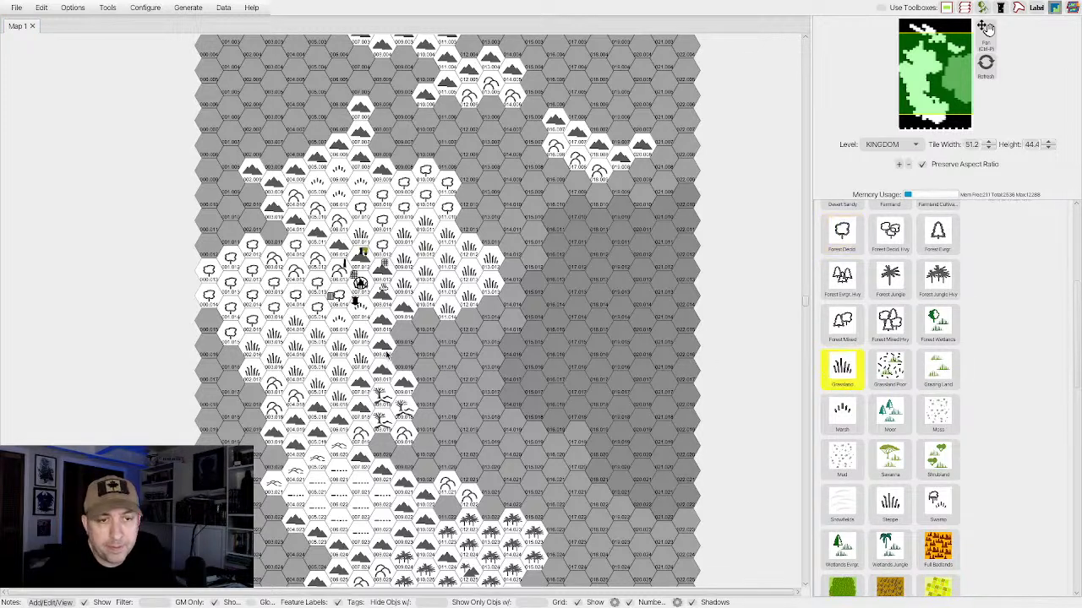
{"action": "mouse_move", "coordinate": [420, 329]}
{"action": "left_mouse_down"}
{"action": "mouse_move", "coordinate": [405, 345]}
{"action": "mouse_move", "coordinate": [411, 354]}
{"action": "mouse_move", "coordinate": [453, 335]}
{"action": "left_mouse_up"}
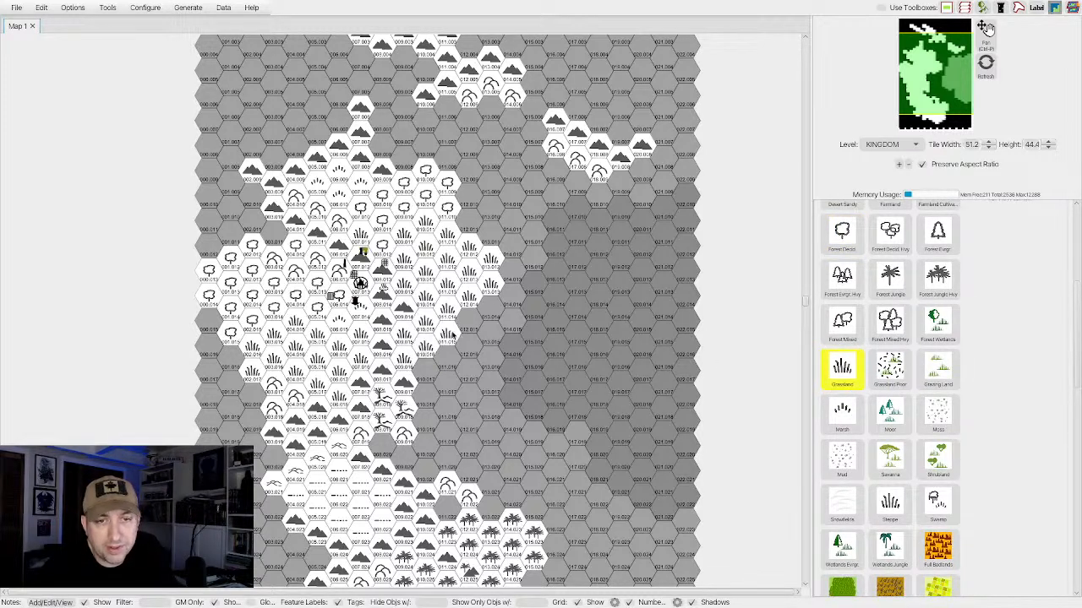
{"action": "left_click", "coordinate": [885, 331]}
{"action": "mouse_move", "coordinate": [492, 318]}
{"action": "left_mouse_down"}
{"action": "mouse_move", "coordinate": [473, 327]}
{"action": "mouse_move", "coordinate": [497, 328]}
{"action": "mouse_move", "coordinate": [511, 304]}
{"action": "mouse_move", "coordinate": [470, 352]}
{"action": "mouse_move", "coordinate": [427, 374]}
{"action": "mouse_move", "coordinate": [471, 369]}
{"action": "mouse_move", "coordinate": [486, 335]}
{"action": "left_mouse_up"}
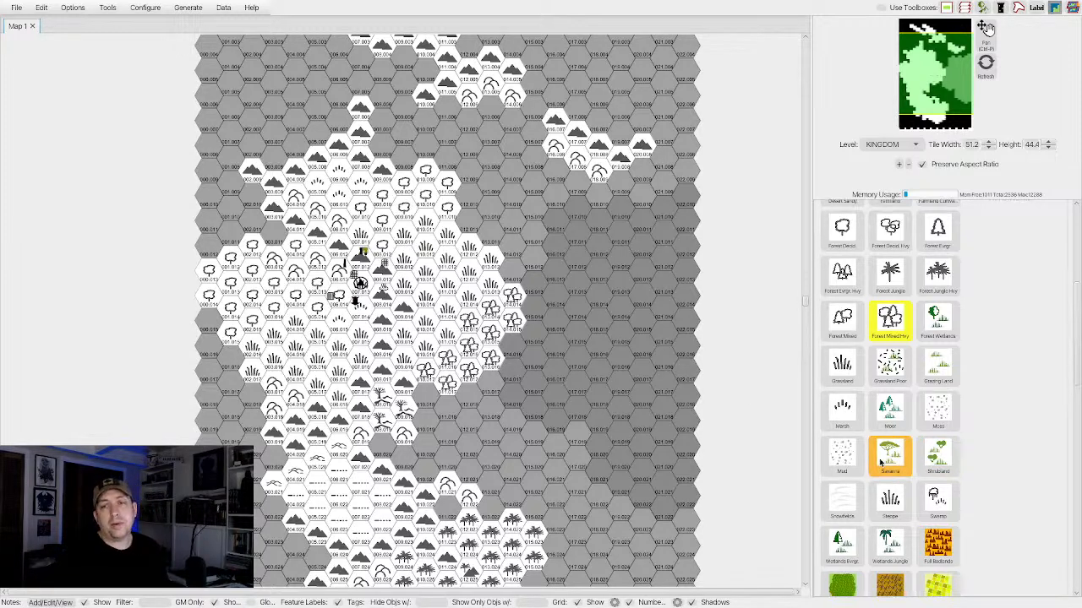
{"action": "scroll", "coordinate": [881, 463], "scroll_direction": "down", "scroll_amount": 3}
{"action": "scroll", "coordinate": [882, 464], "scroll_direction": "down", "scroll_amount": 1}
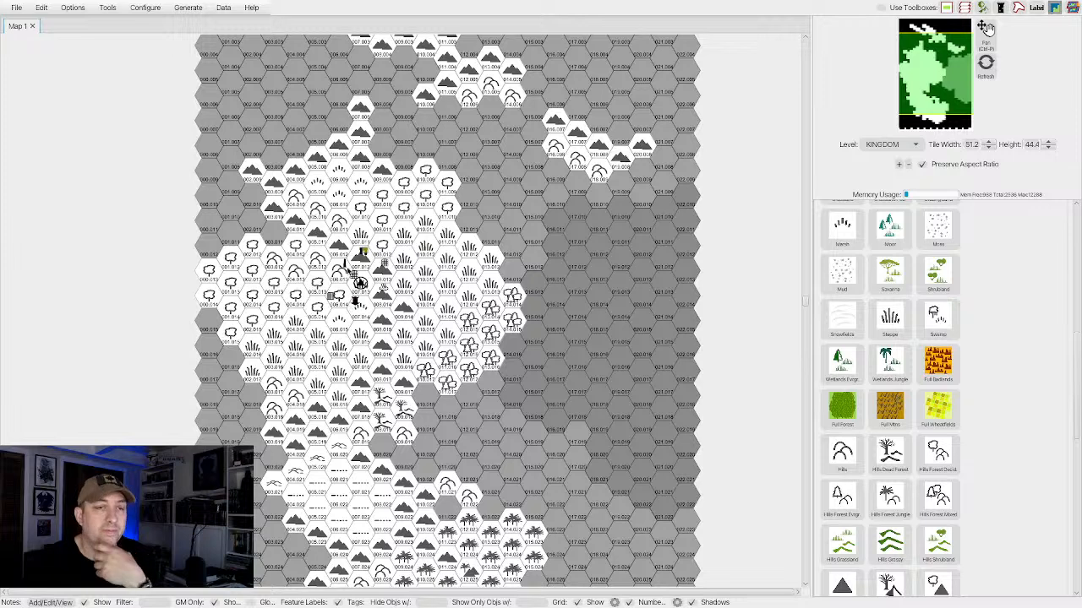
Choose the Hills Forest Jungle terrain and paint its hexes along the southwestern edge of the southern jungle.
{"action": "scroll", "coordinate": [314, 402], "scroll_direction": "down", "scroll_amount": 8}
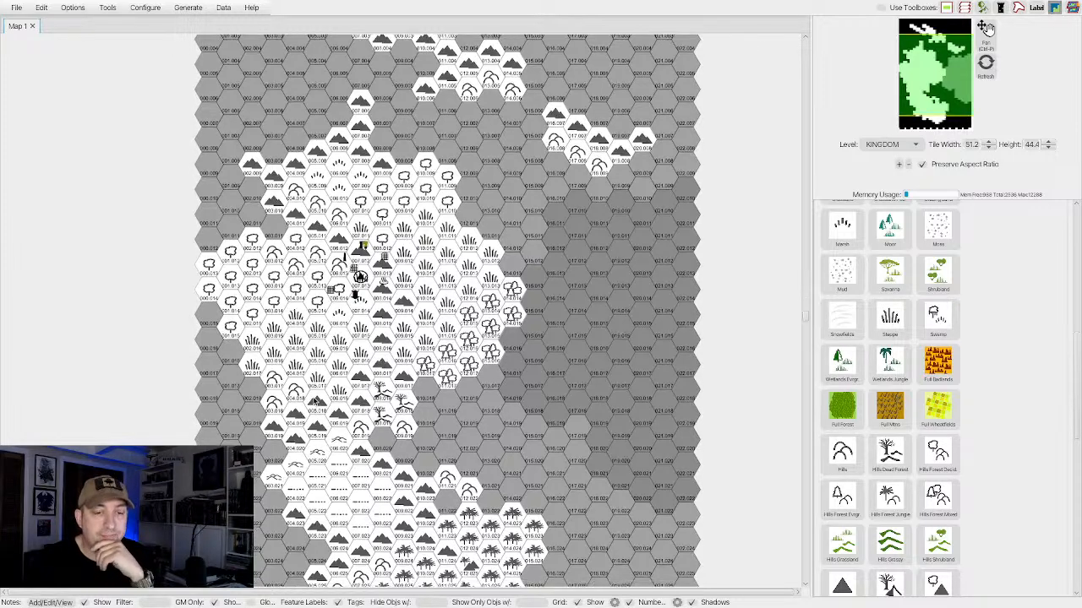
{"action": "scroll", "coordinate": [314, 402], "scroll_direction": "up", "scroll_amount": 2}
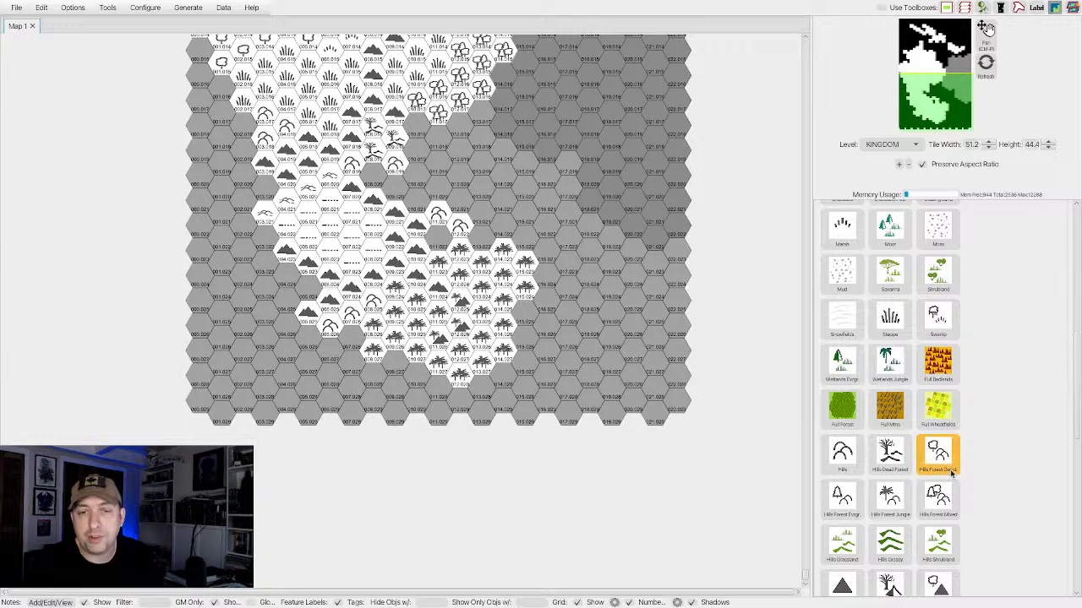
{"action": "left_click", "coordinate": [890, 448]}
{"action": "scroll", "coordinate": [913, 463], "scroll_direction": "down", "scroll_amount": 1}
{"action": "scroll", "coordinate": [913, 474], "scroll_direction": "down", "scroll_amount": 5}
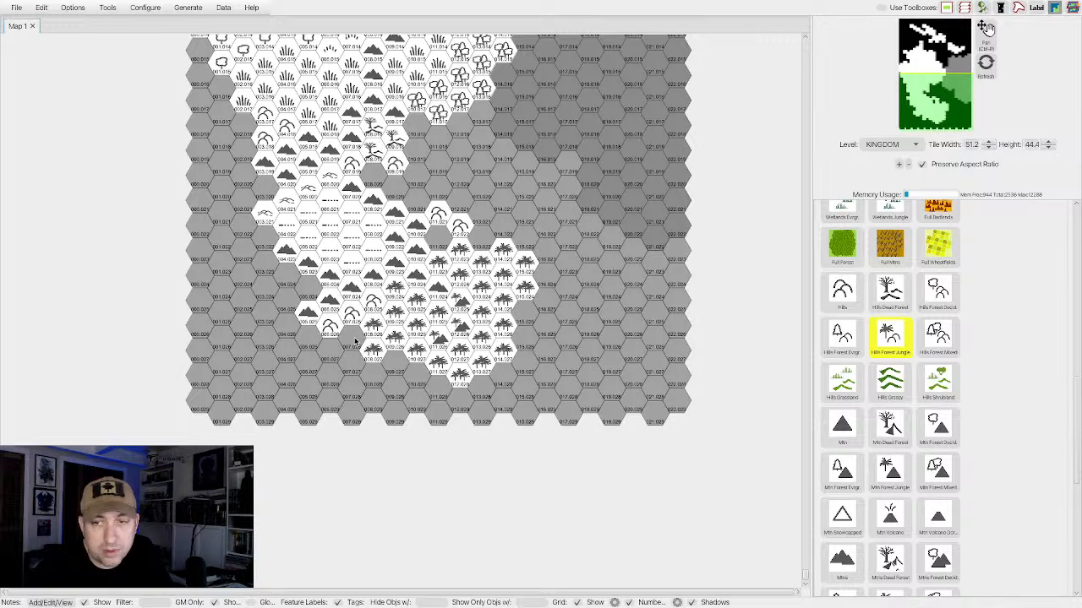
{"action": "left_click", "coordinate": [354, 341]}
{"action": "mouse_move", "coordinate": [351, 343]}
{"action": "left_mouse_down"}
{"action": "mouse_move", "coordinate": [335, 352]}
{"action": "mouse_move", "coordinate": [359, 372]}
{"action": "mouse_move", "coordinate": [429, 386]}
{"action": "left_mouse_up"}
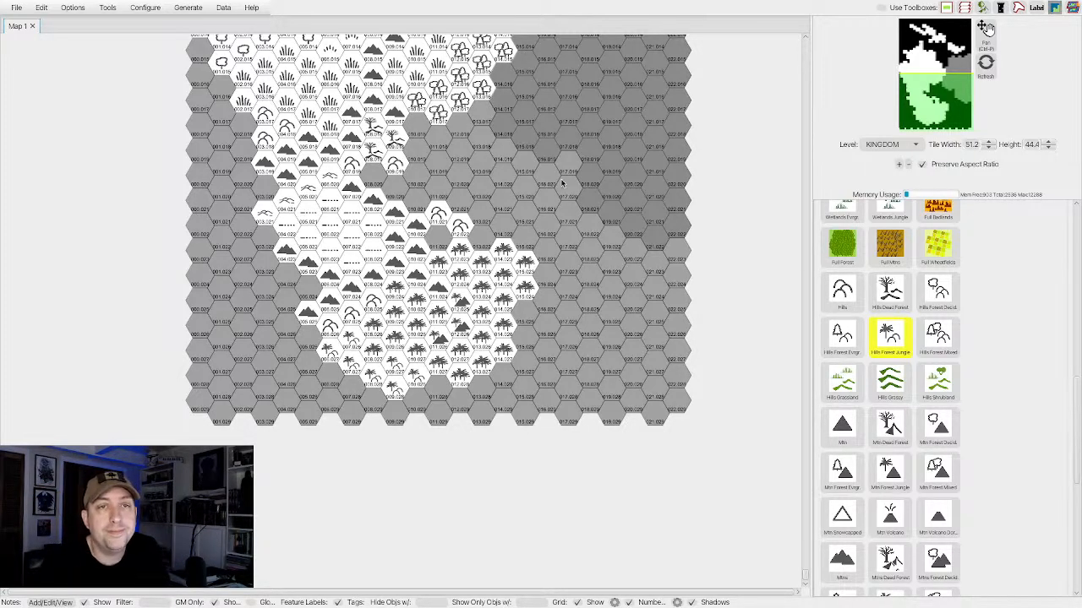
Switch from terrain painting to the shape settings and load the River preset for the Curve tool.
{"action": "scroll", "coordinate": [562, 182], "scroll_direction": "up", "scroll_amount": 5}
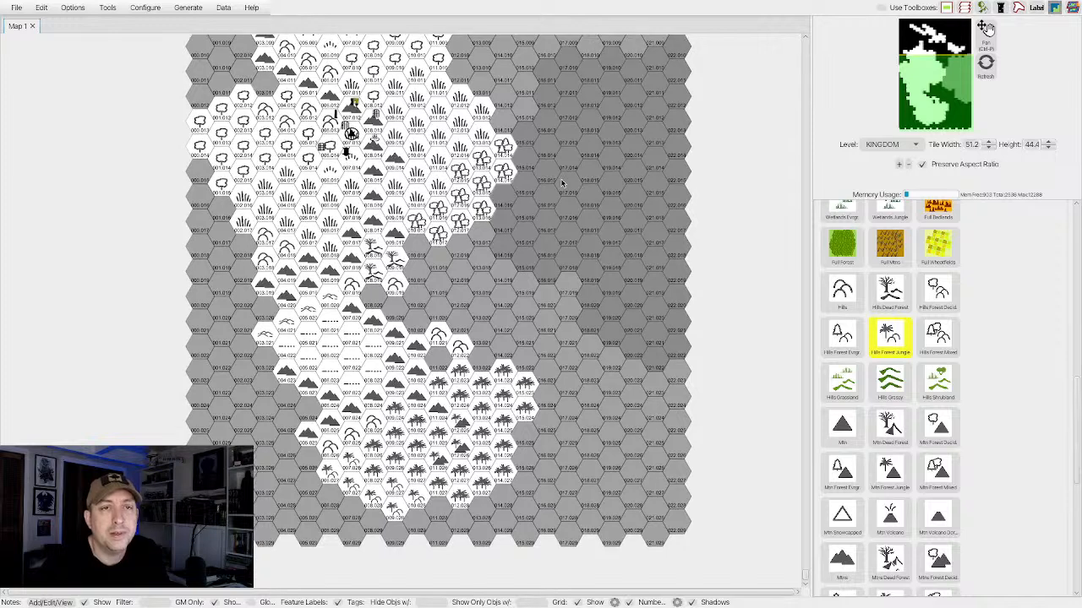
{"action": "scroll", "coordinate": [854, 241], "scroll_direction": "up", "scroll_amount": 10}
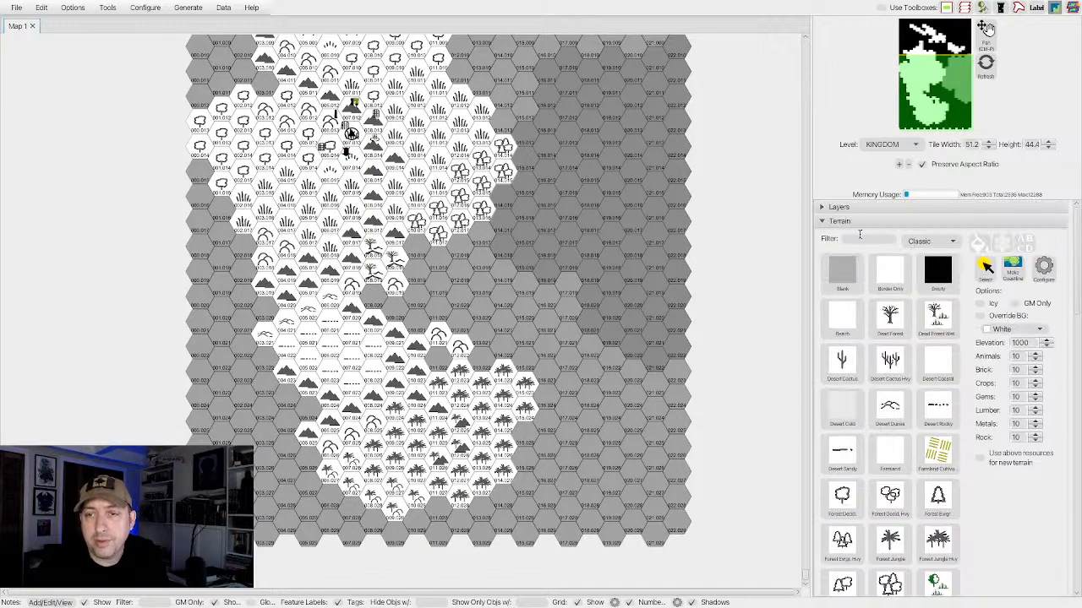
{"action": "left_click", "coordinate": [822, 224]}
{"action": "left_click", "coordinate": [823, 253]}
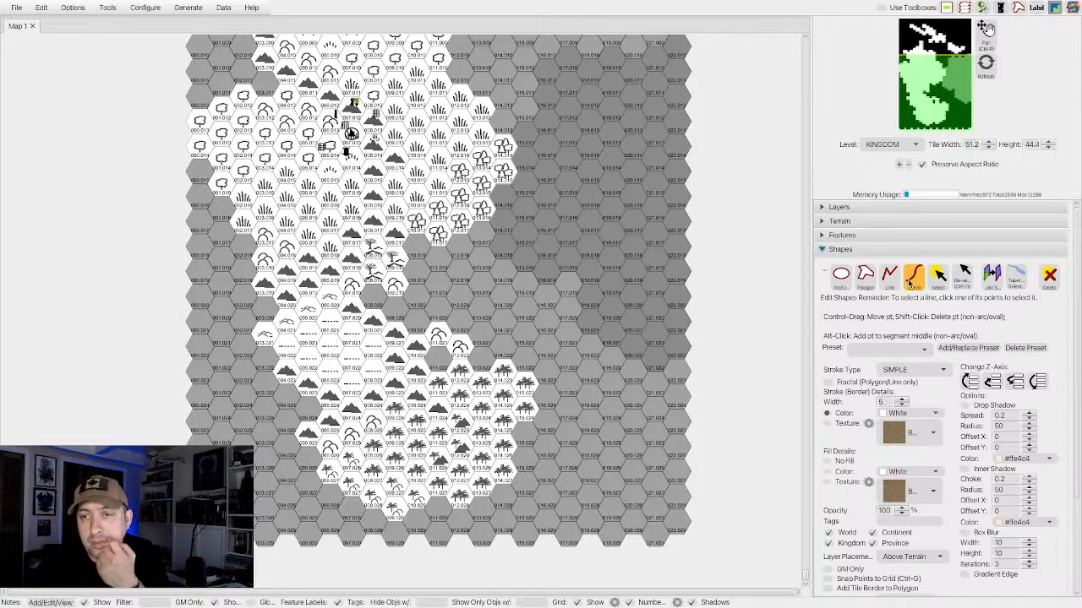
{"action": "left_click", "coordinate": [889, 414]}
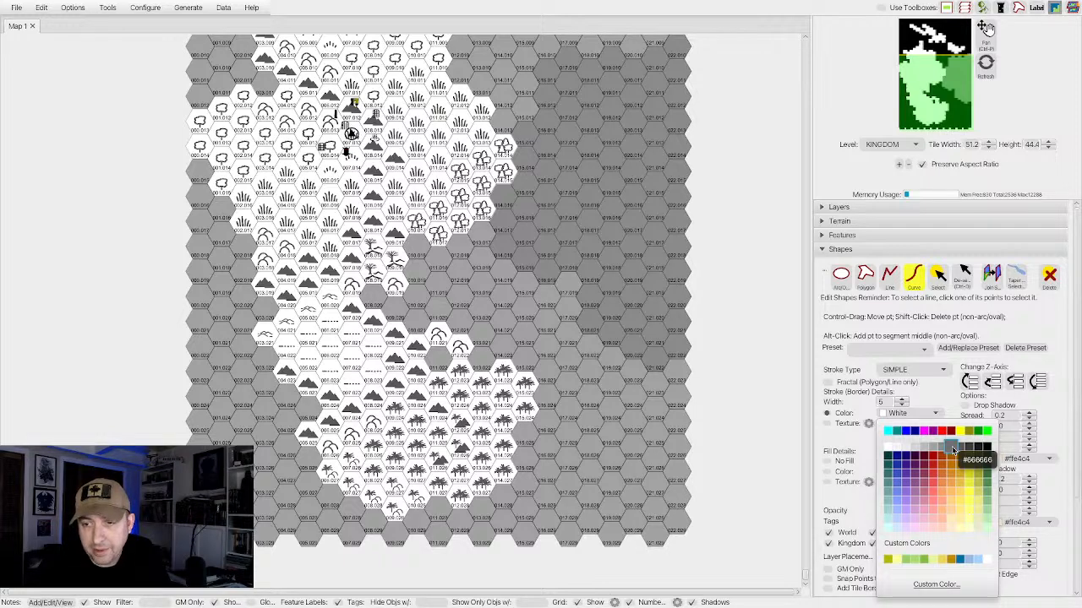
{"action": "left_click", "coordinate": [951, 448]}
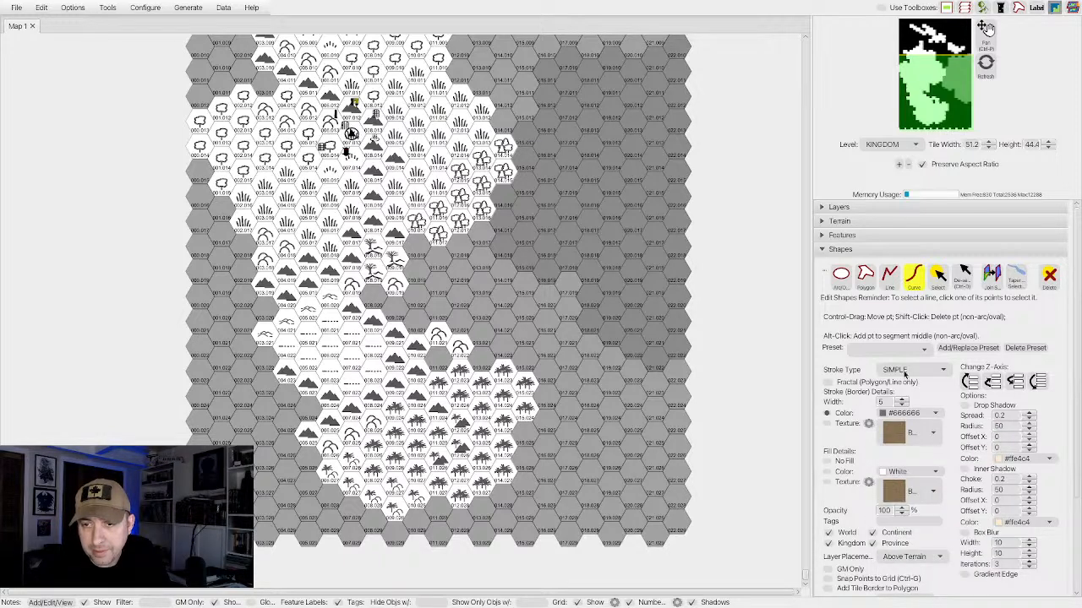
{"action": "left_click", "coordinate": [871, 353]}
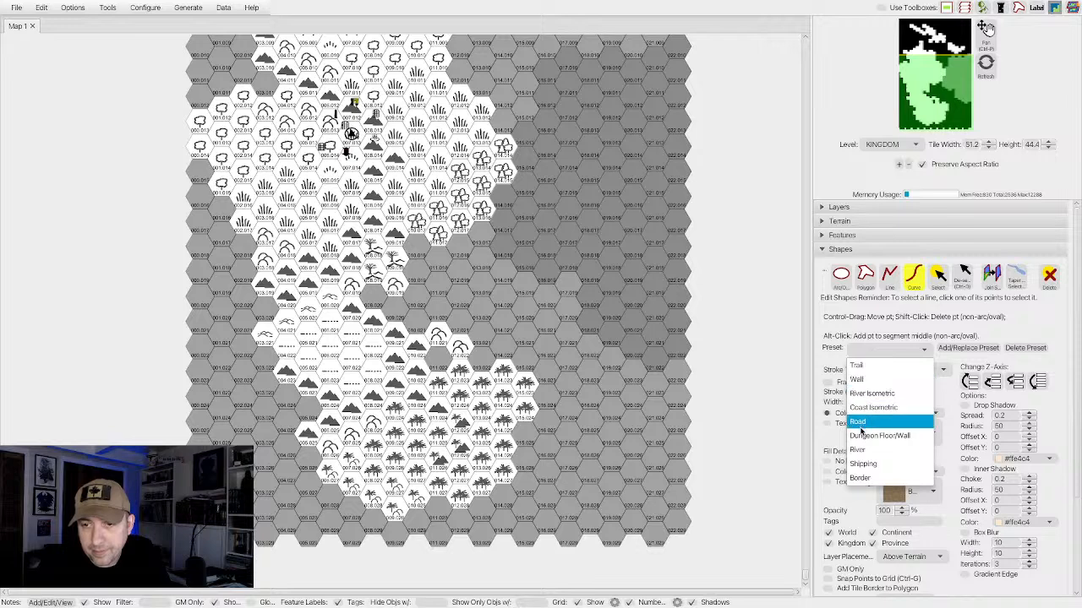
{"action": "left_click", "coordinate": [858, 452]}
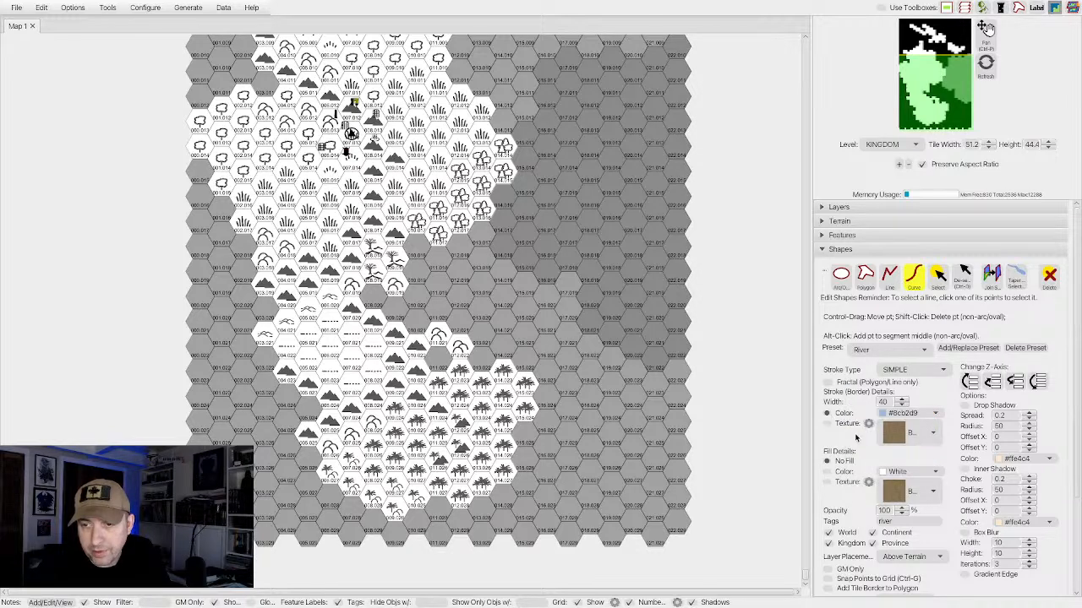
Set both the fill colour and the stroke colour of the River curve to #666666.
{"action": "scroll", "coordinate": [857, 437], "scroll_direction": "down", "scroll_amount": 1}
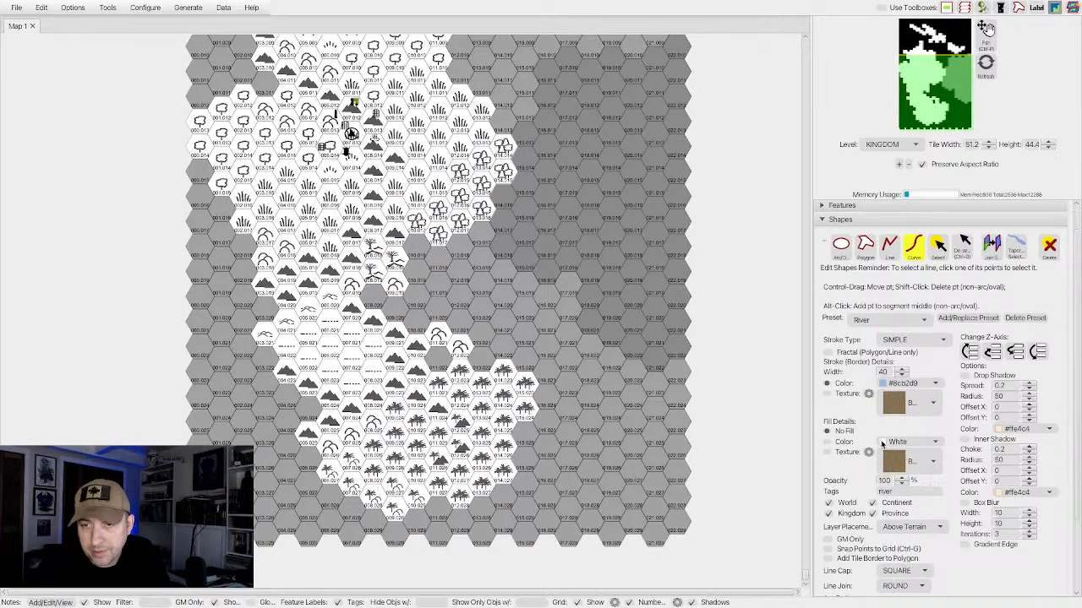
{"action": "scroll", "coordinate": [881, 443], "scroll_direction": "down", "scroll_amount": 1}
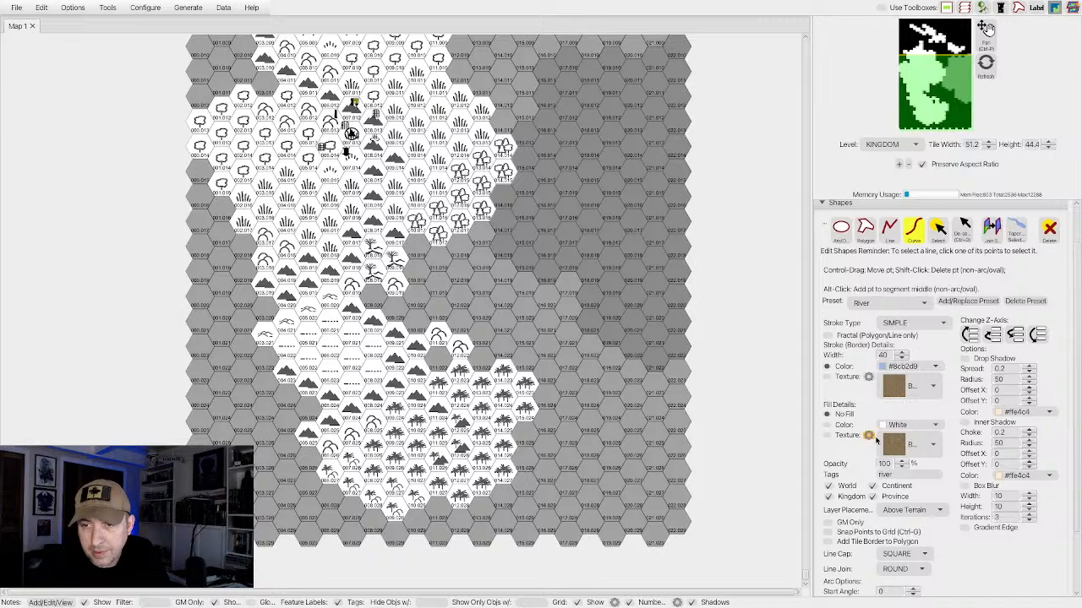
{"action": "left_click", "coordinate": [884, 427]}
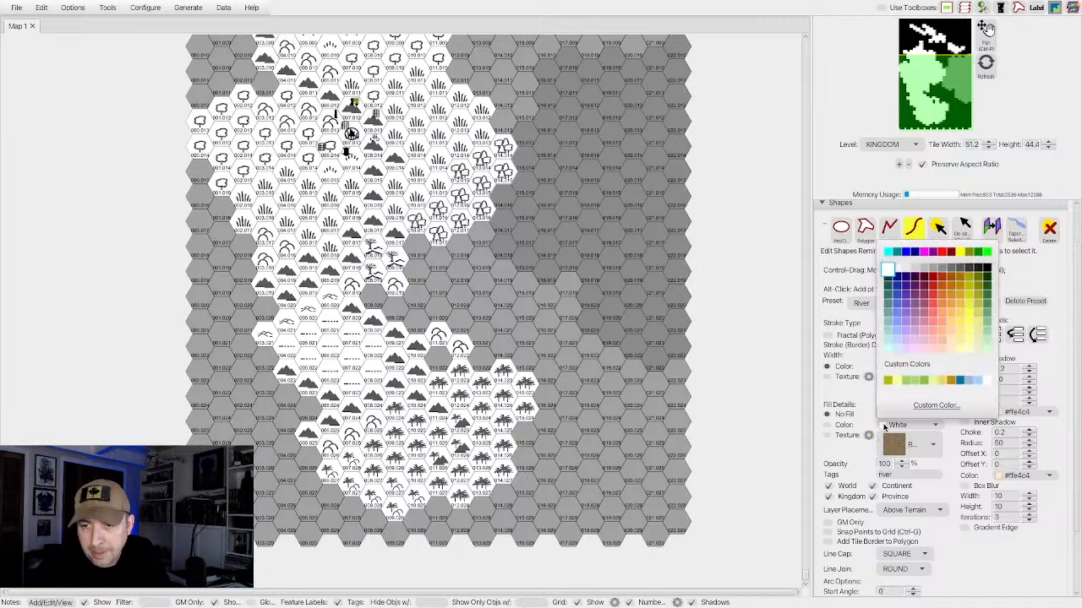
{"action": "left_click", "coordinate": [953, 270]}
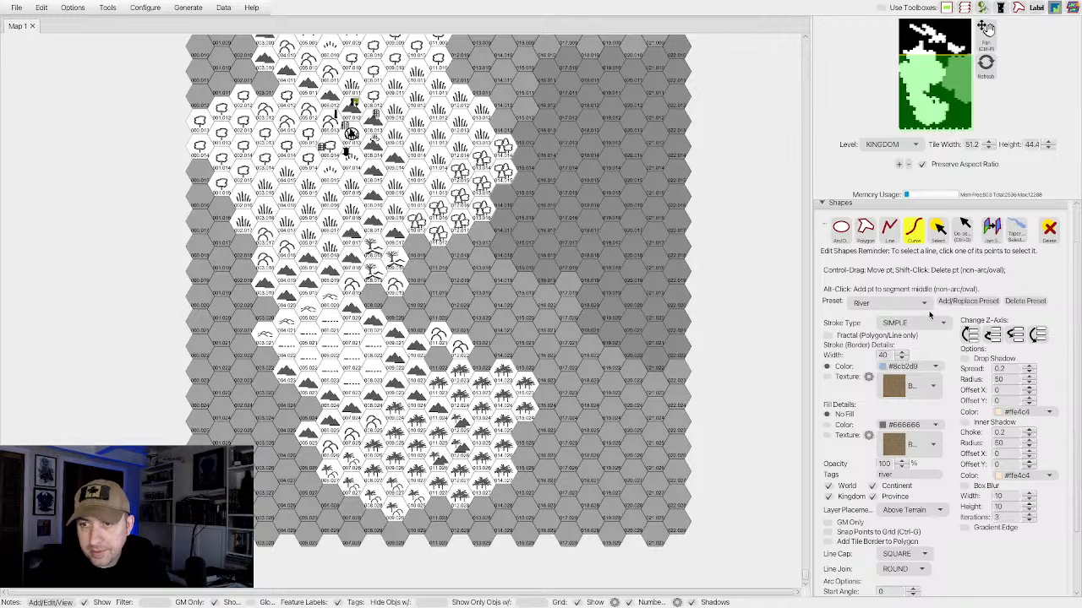
{"action": "left_click", "coordinate": [912, 368]}
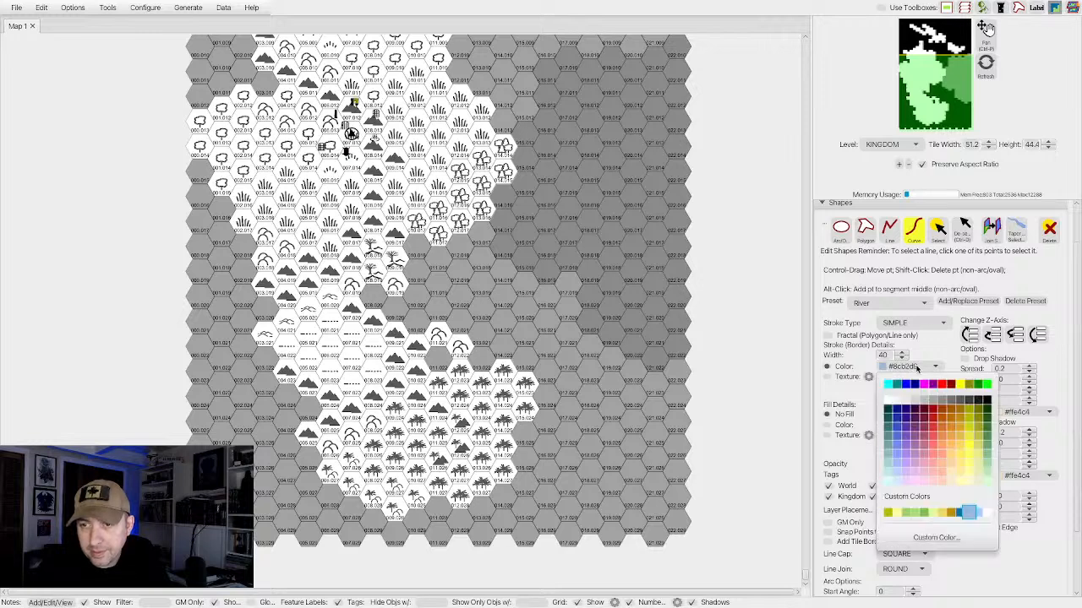
{"action": "left_click", "coordinate": [953, 402]}
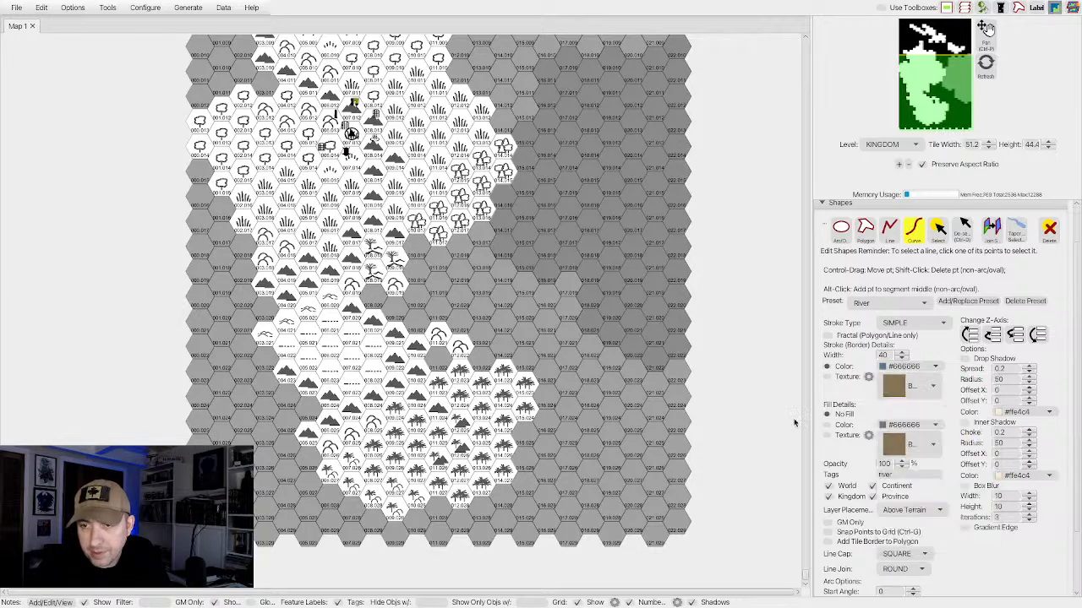
Try a river curve of width 40 from the mountains east of the settlement to the east coast, and delete it.
{"action": "left_click", "coordinate": [384, 124]}
{"action": "left_click", "coordinate": [390, 125]}
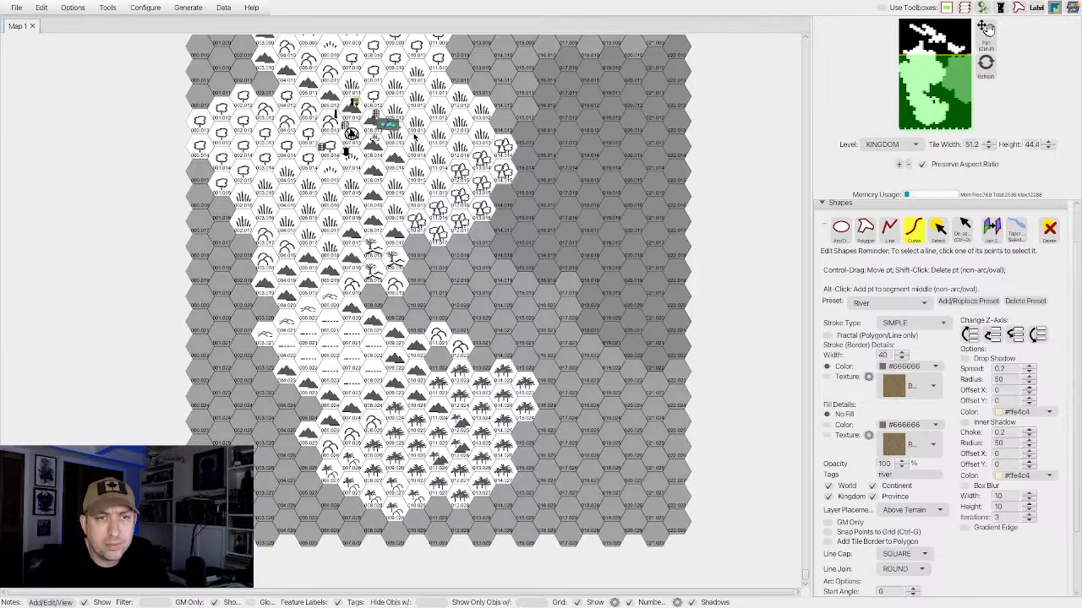
{"action": "left_click", "coordinate": [399, 128]}
{"action": "left_click", "coordinate": [408, 131]}
{"action": "left_click", "coordinate": [417, 136]}
{"action": "left_click", "coordinate": [431, 149]}
{"action": "left_click", "coordinate": [443, 153]}
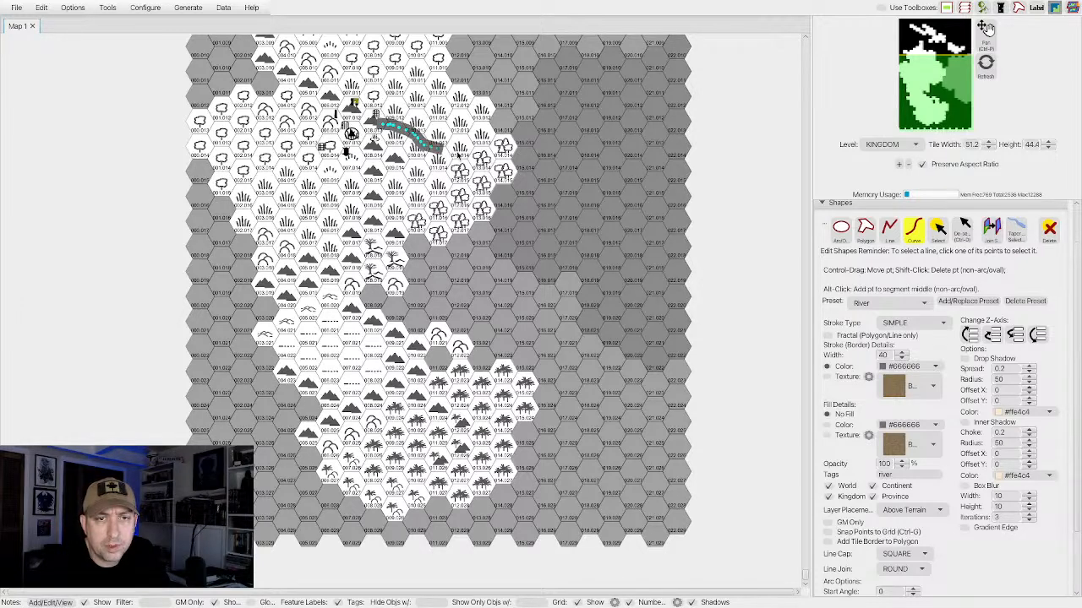
{"action": "left_click", "coordinate": [457, 155]}
{"action": "left_click", "coordinate": [469, 155]}
{"action": "left_click", "coordinate": [482, 151]}
{"action": "left_click", "coordinate": [493, 145]}
{"action": "left_click", "coordinate": [500, 146]}
{"action": "left_click", "coordinate": [505, 153]}
{"action": "left_click", "coordinate": [507, 159]}
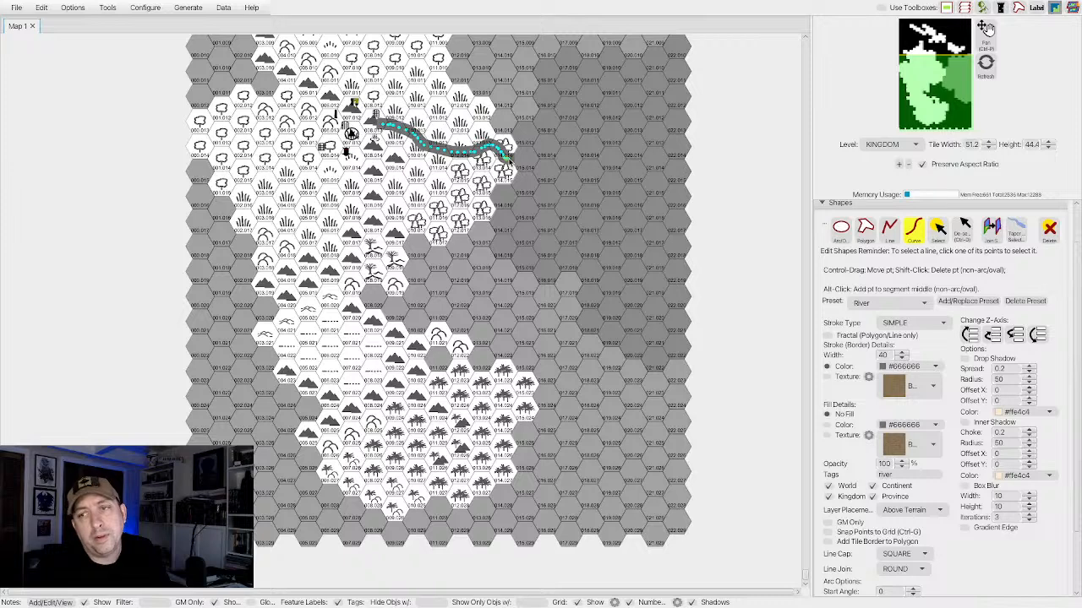
{"action": "left_click", "coordinate": [1048, 229]}
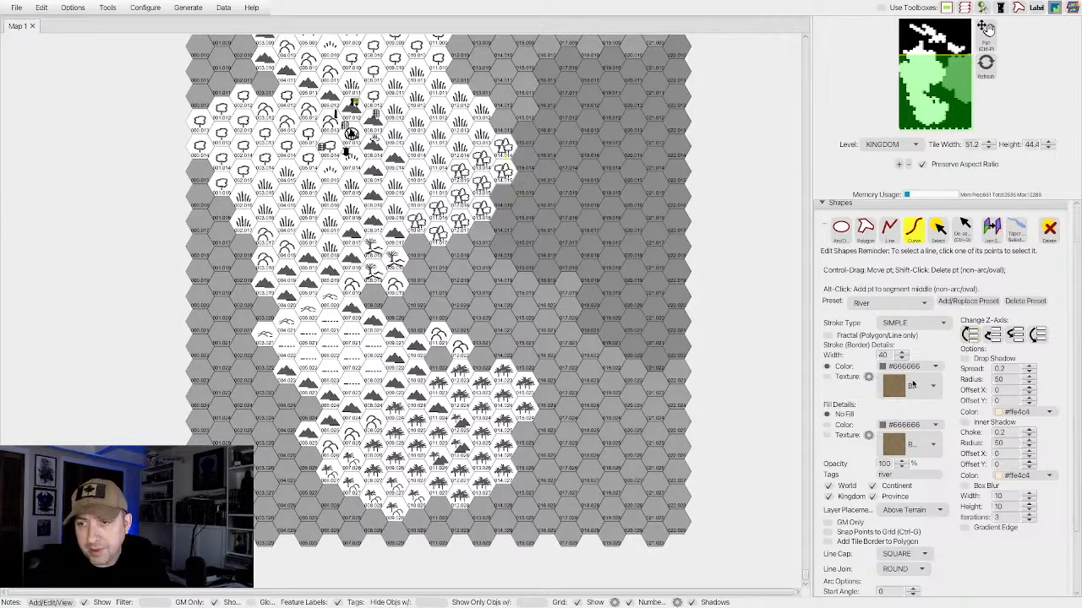
Set the stroke width to 15 and draw a winding river from the mountains east of the settlement to the eastern coast.
{"action": "scroll", "coordinate": [933, 366], "scroll_direction": "down", "scroll_amount": 3}
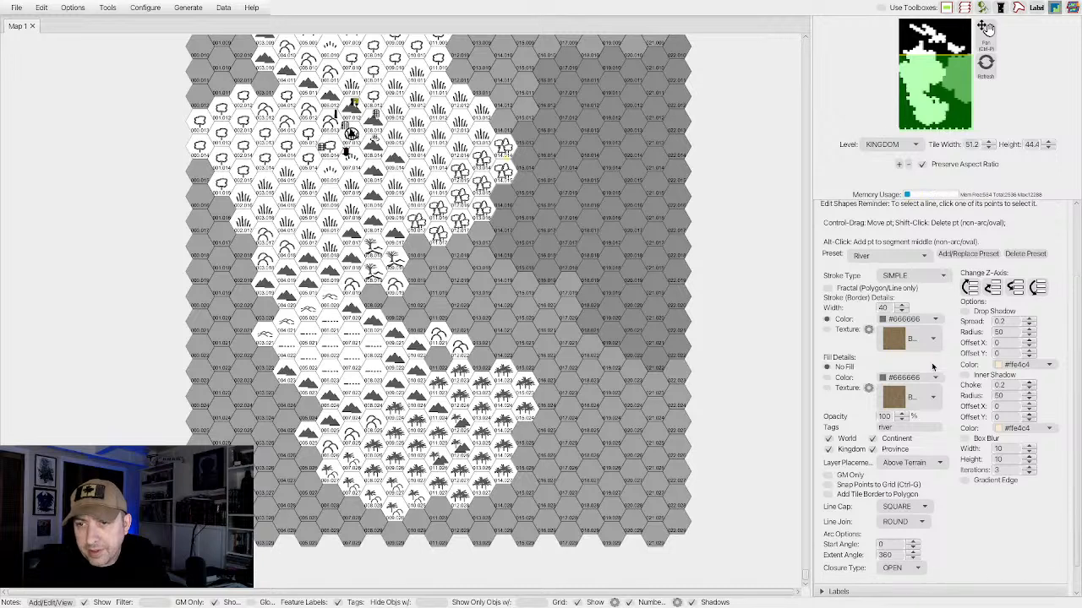
{"action": "scroll", "coordinate": [933, 366], "scroll_direction": "down", "scroll_amount": 1}
{"action": "left_click", "coordinate": [903, 303]}
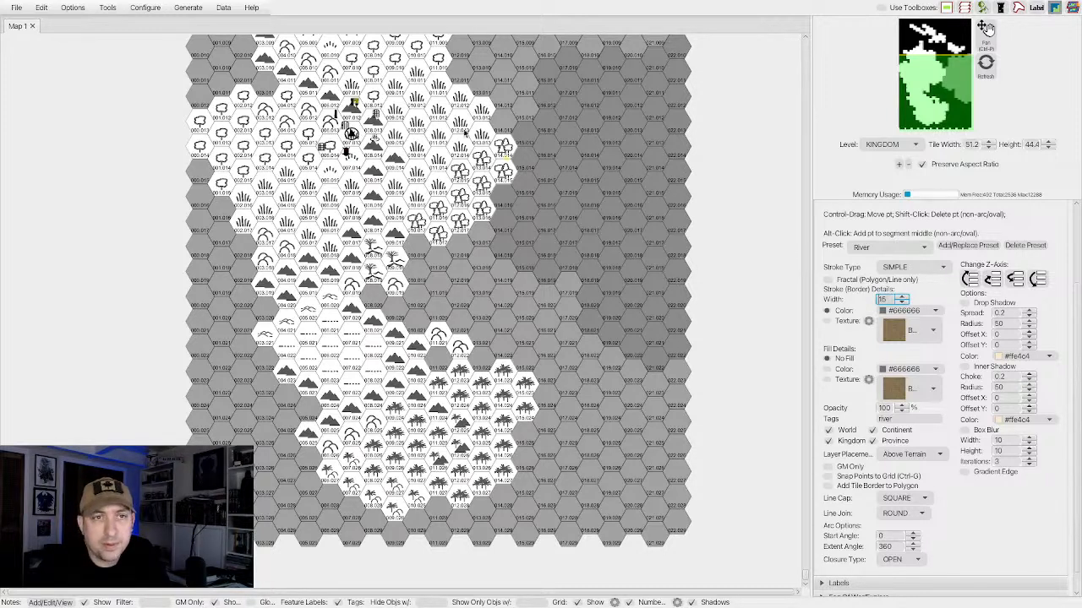
{"action": "left_click", "coordinate": [379, 123]}
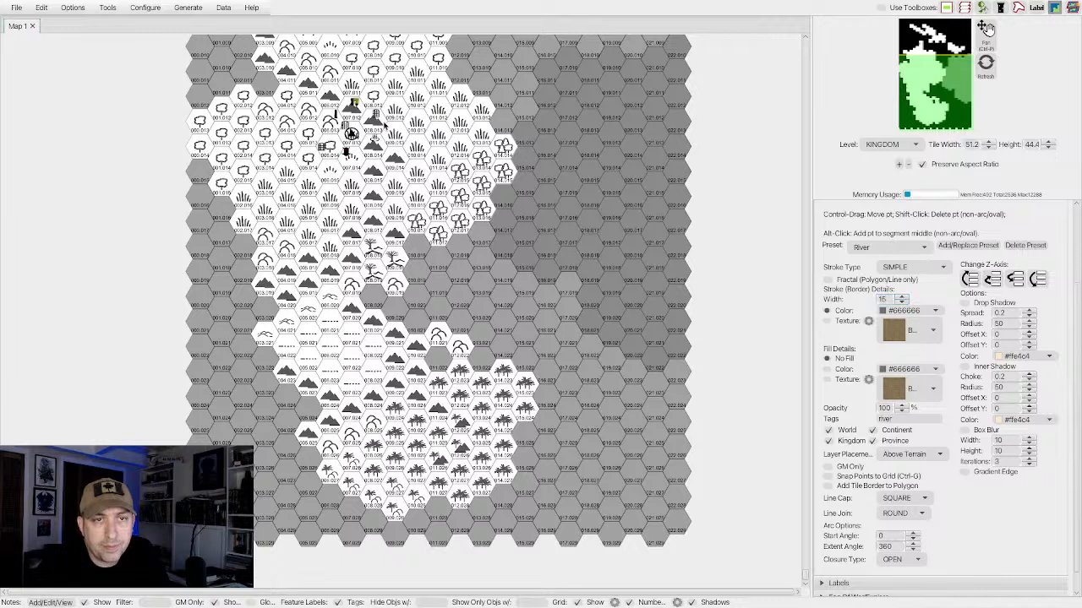
{"action": "mouse_move", "coordinate": [418, 142]}
{"action": "left_mouse_down"}
{"action": "mouse_move", "coordinate": [450, 124]}
{"action": "mouse_move", "coordinate": [478, 132]}
{"action": "mouse_move", "coordinate": [512, 170]}
{"action": "left_mouse_up"}
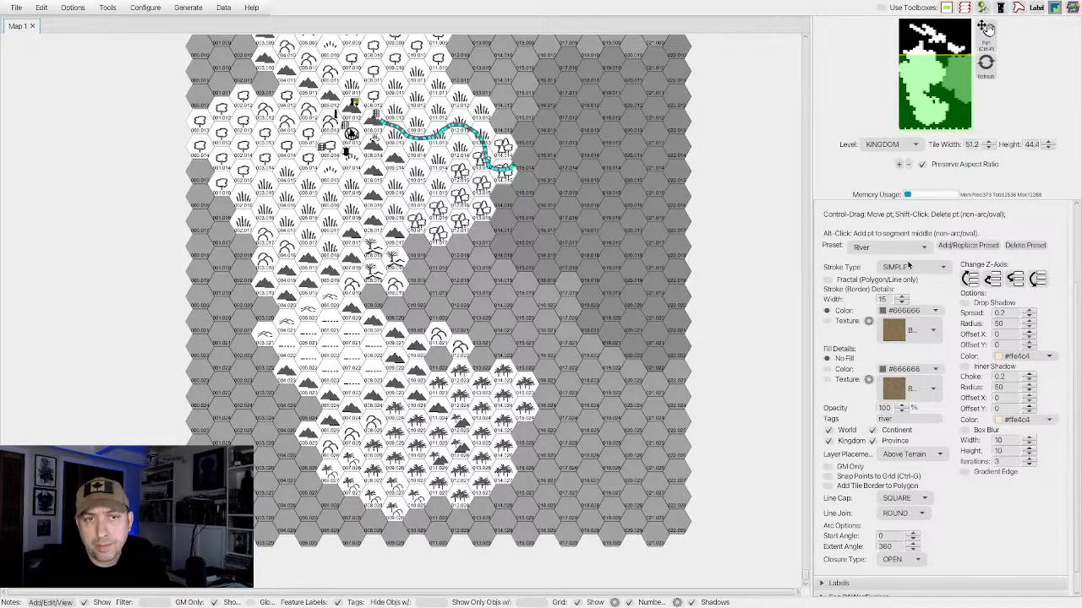
{"action": "scroll", "coordinate": [911, 267], "scroll_direction": "up", "scroll_amount": 3}
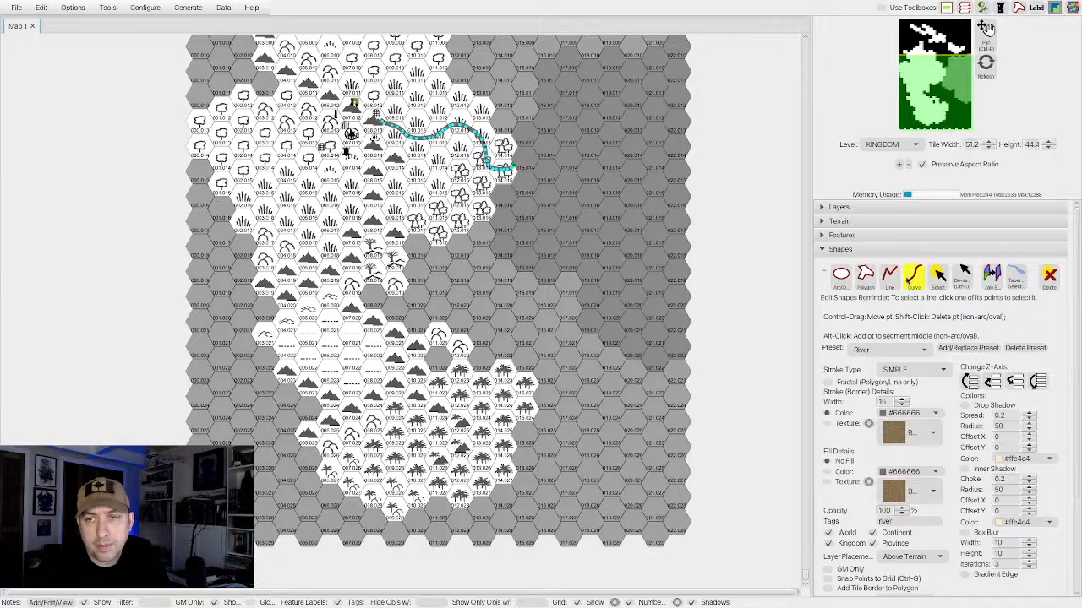
{"action": "left_click", "coordinate": [910, 279]}
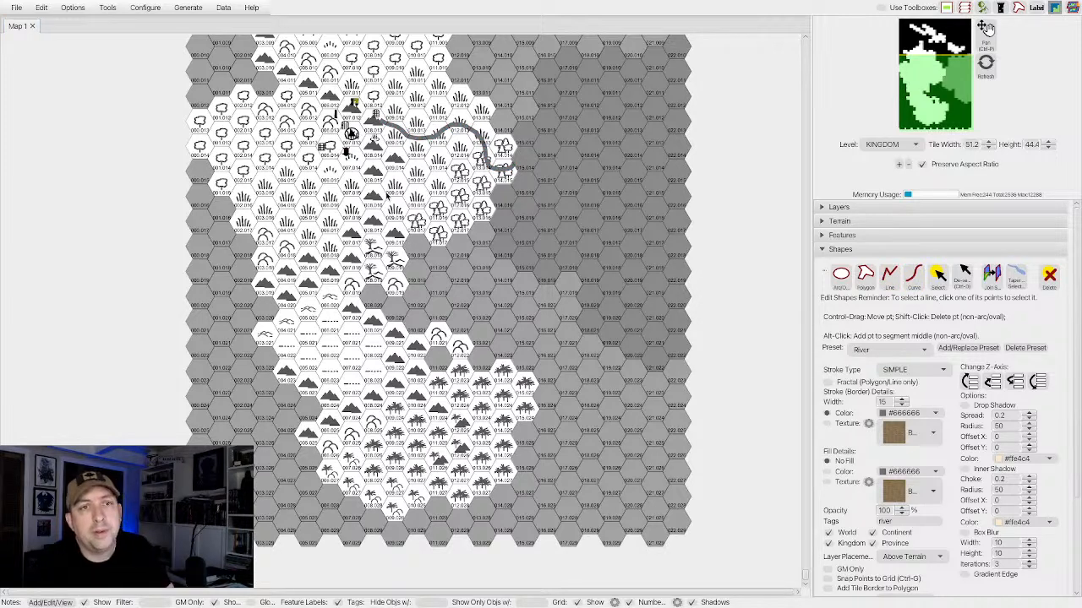
Draw a second river curve from the mountains southeast of the settlement, southwest through the steppe to the map's western edge.
{"action": "left_click", "coordinate": [914, 279]}
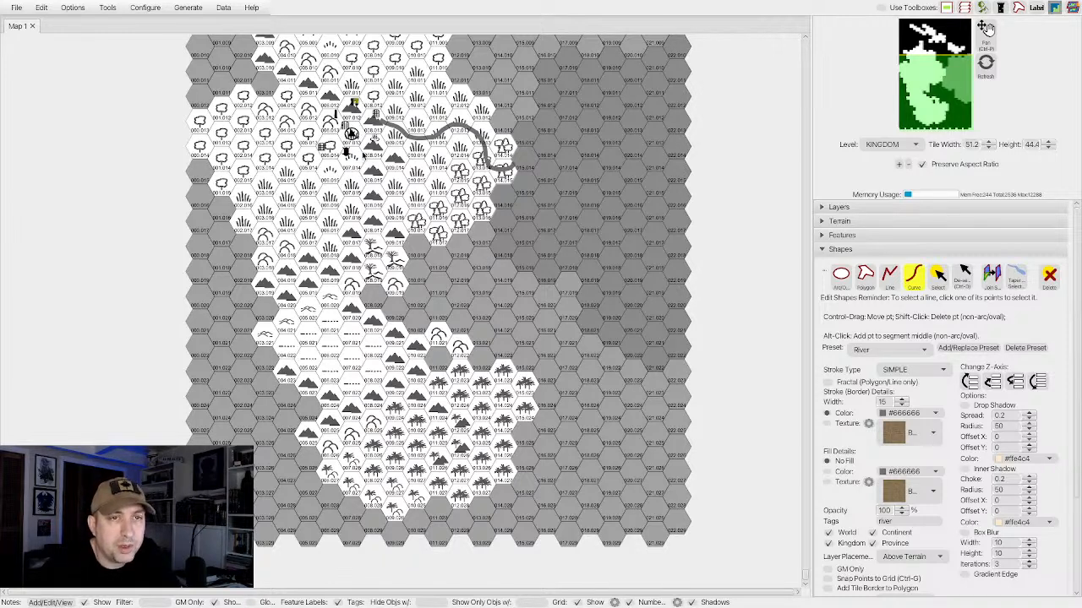
{"action": "left_click", "coordinate": [364, 154]}
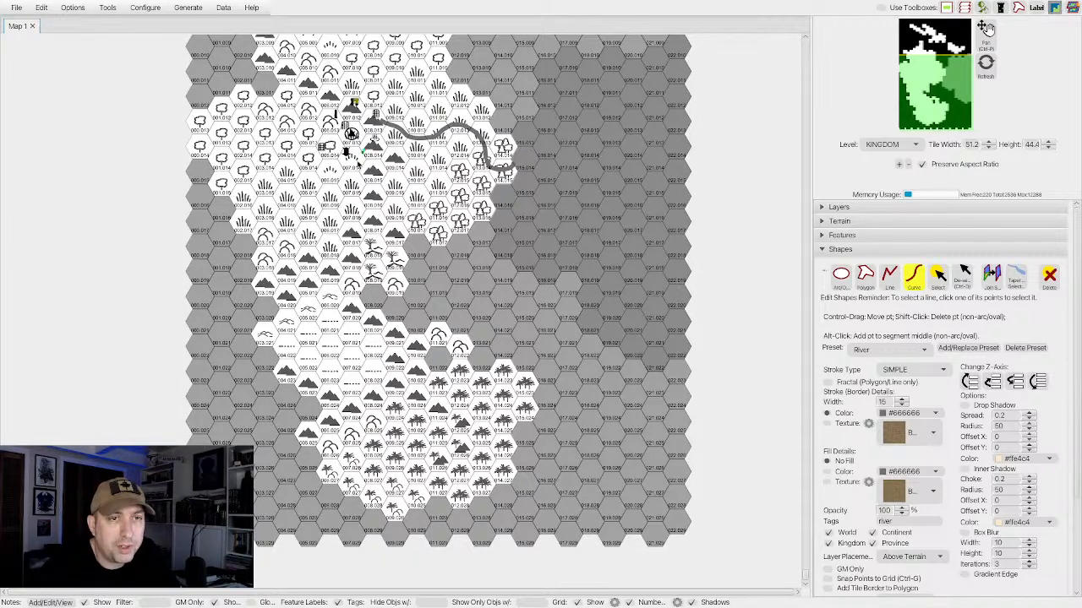
{"action": "left_click", "coordinate": [333, 170]}
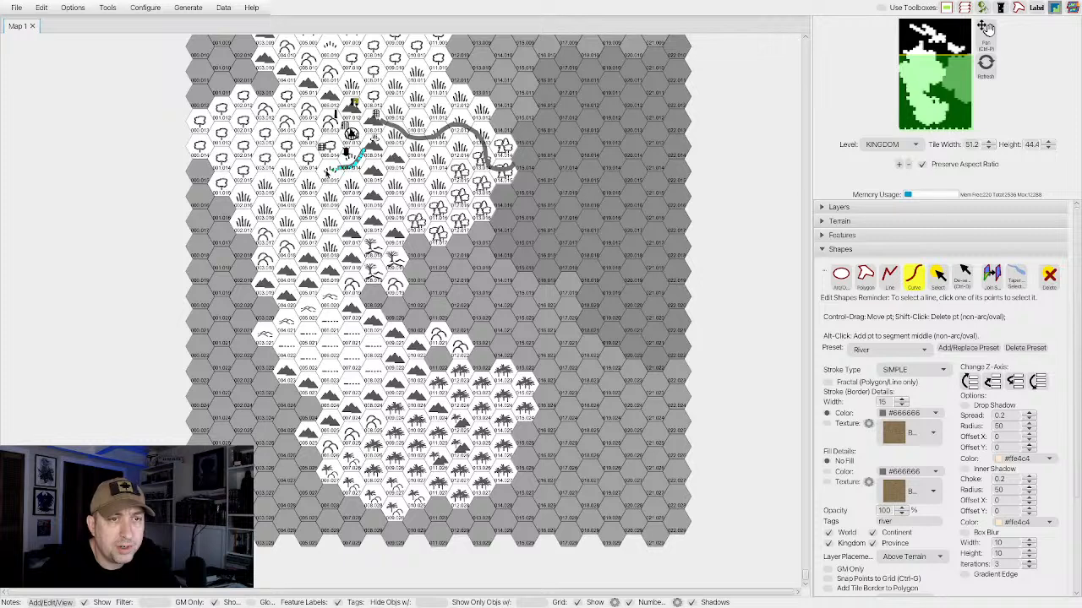
{"action": "left_click", "coordinate": [319, 174]}
{"action": "left_click", "coordinate": [318, 179]}
{"action": "left_click", "coordinate": [314, 191]}
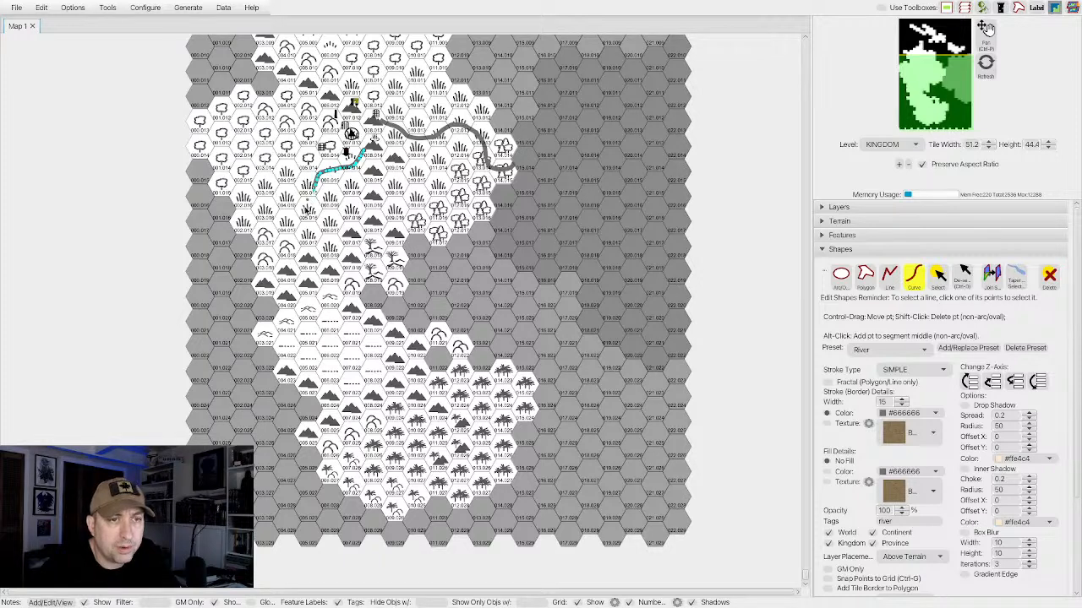
{"action": "left_click", "coordinate": [306, 208]}
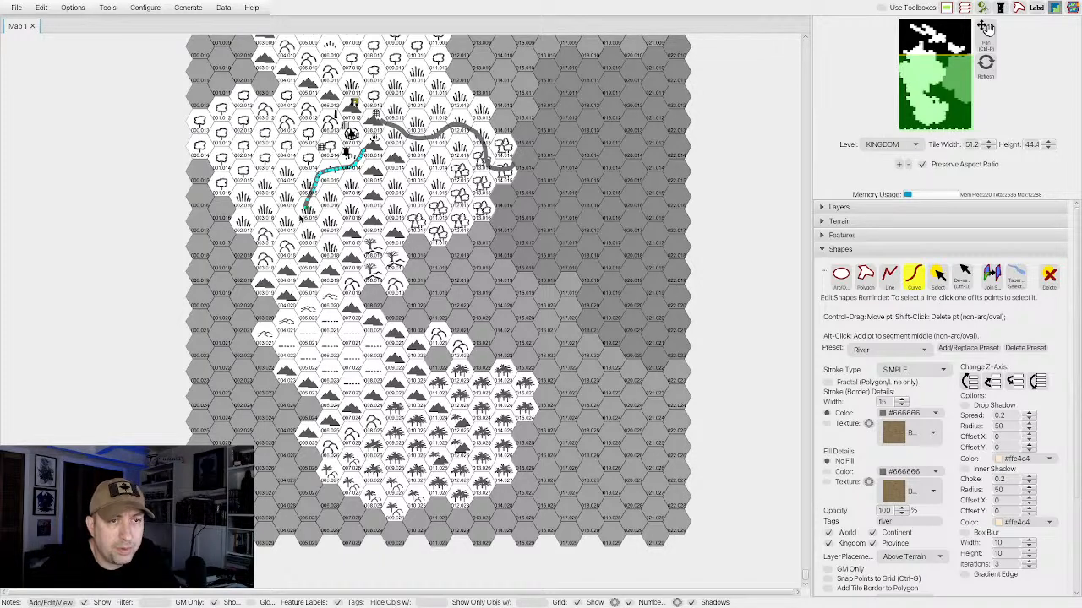
{"action": "left_click", "coordinate": [297, 216]}
{"action": "left_click", "coordinate": [273, 215]}
{"action": "left_click", "coordinate": [258, 213]}
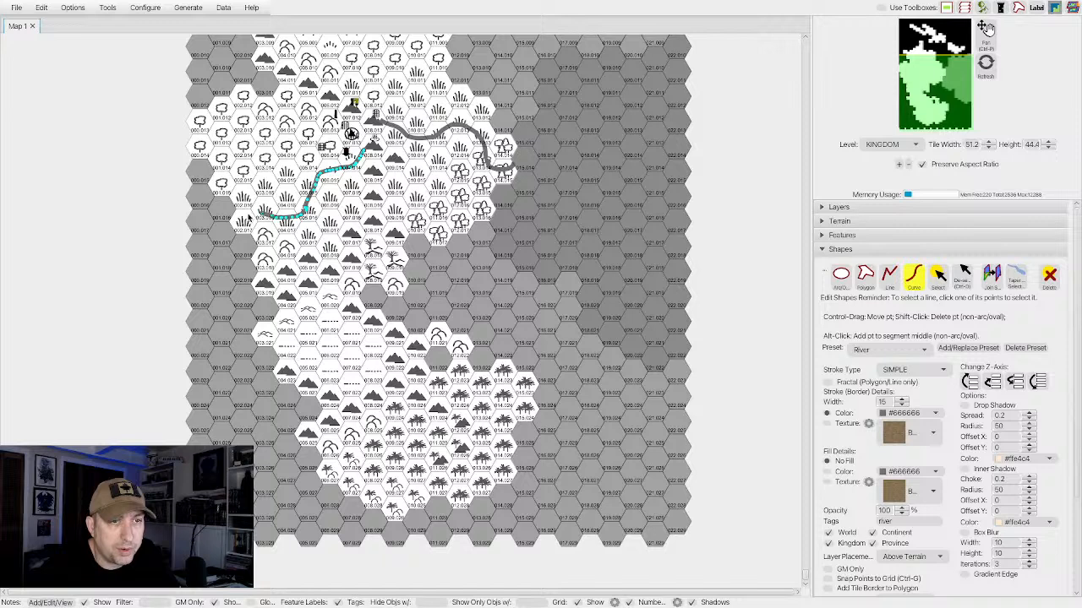
{"action": "left_click", "coordinate": [248, 218]}
{"action": "left_click", "coordinate": [236, 221]}
{"action": "left_click", "coordinate": [213, 217]}
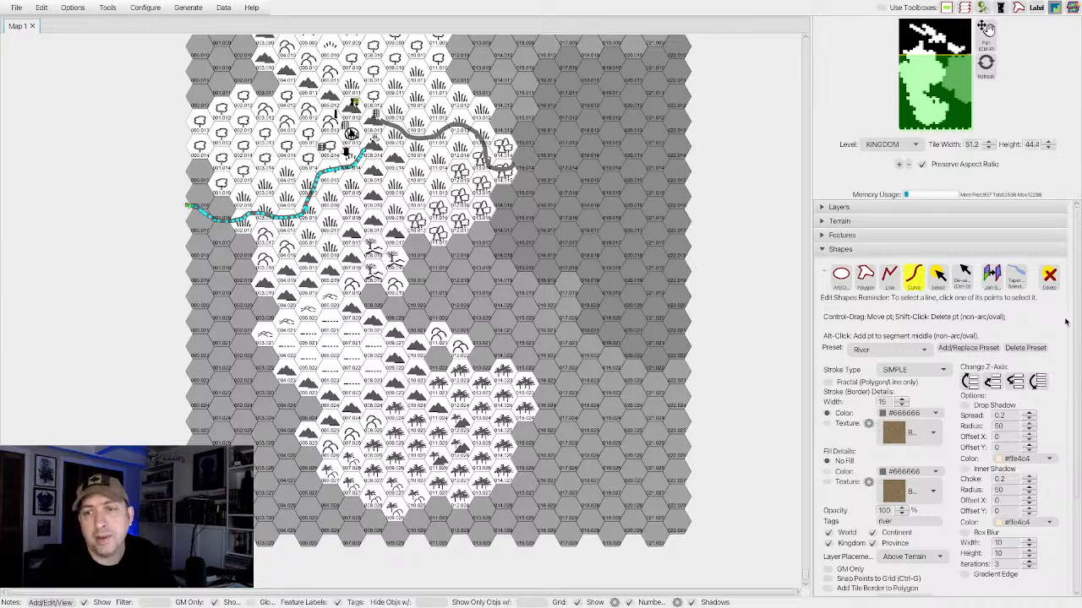
{"action": "left_click", "coordinate": [864, 273]}
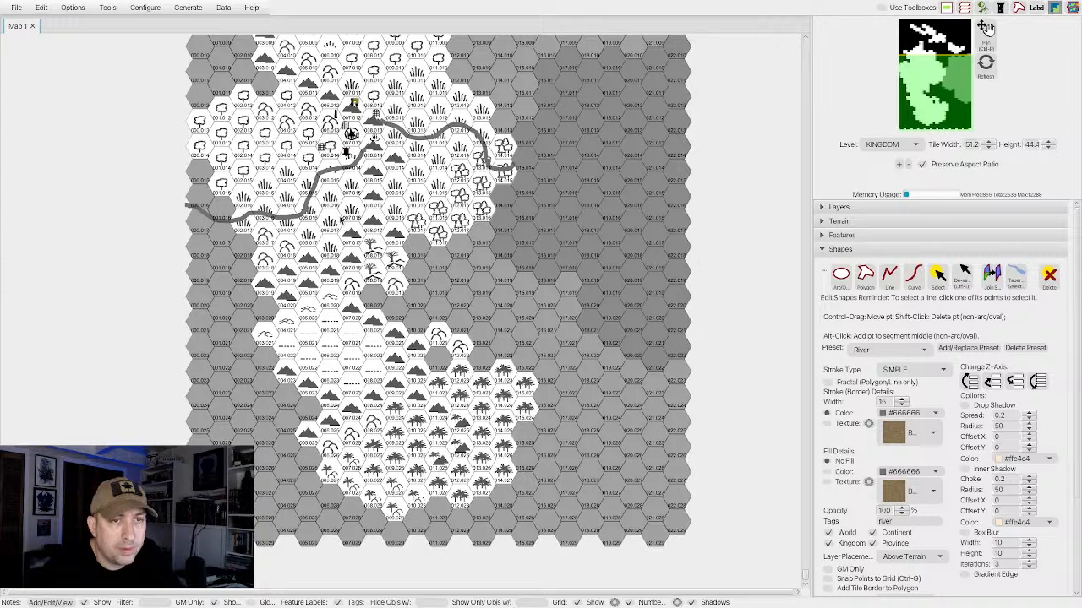
Draw a short tributary curve from the mountain south of the settlement, northwest through the steppe into the western river.
{"action": "left_click", "coordinate": [913, 275]}
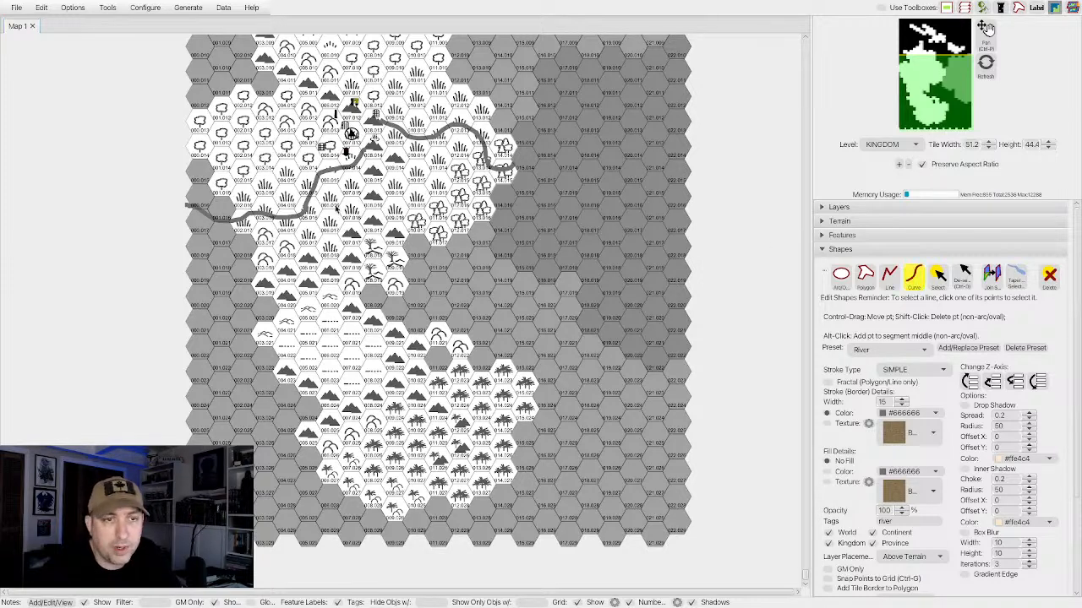
{"action": "left_click", "coordinate": [348, 233]}
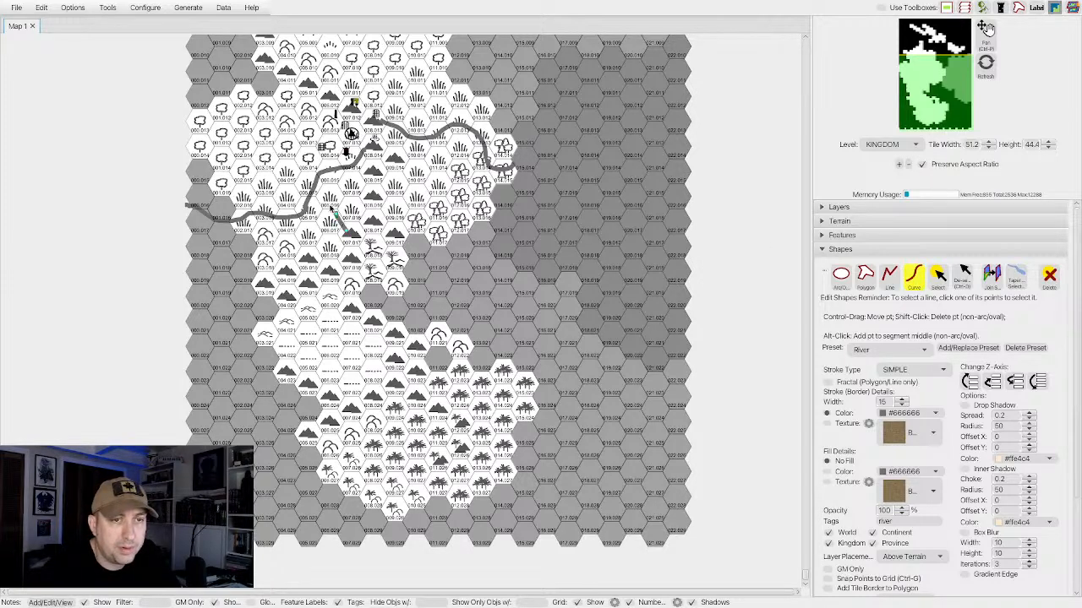
{"action": "left_click", "coordinate": [326, 203]}
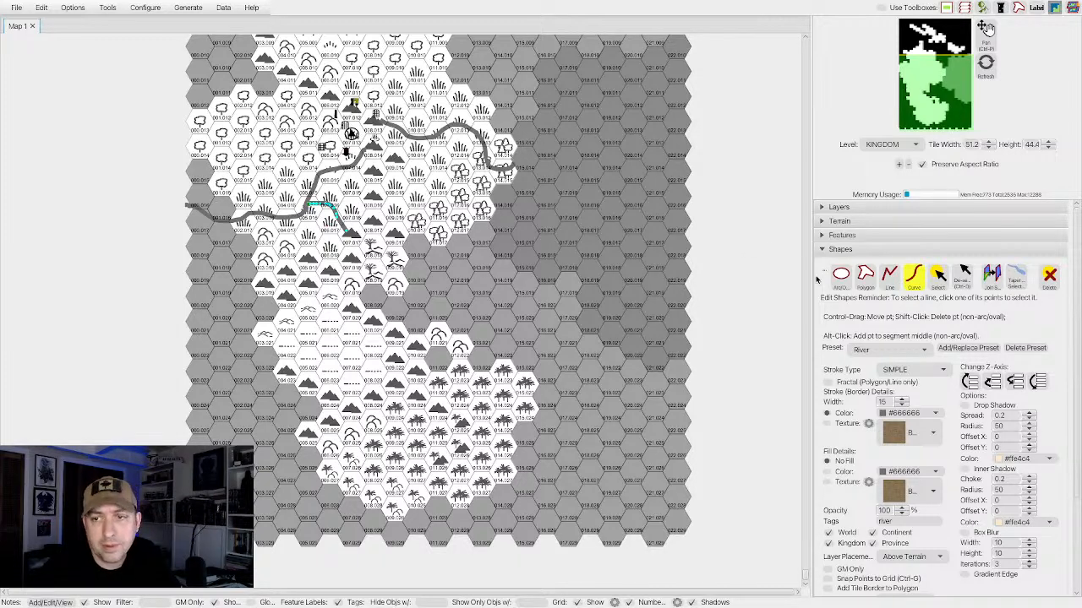
{"action": "left_click", "coordinate": [913, 275]}
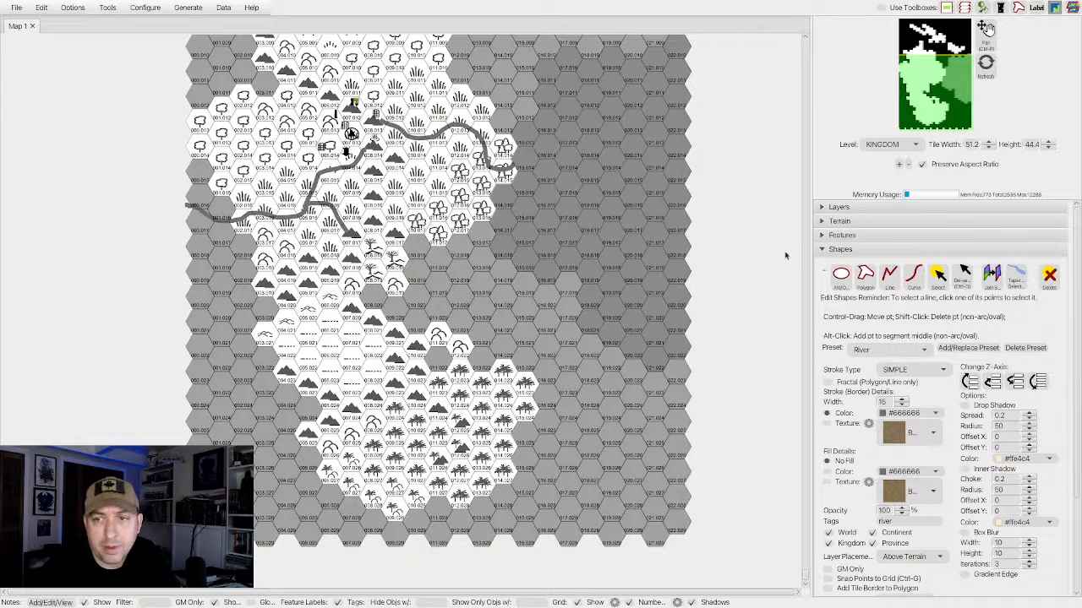
{"action": "left_click", "coordinate": [913, 275]}
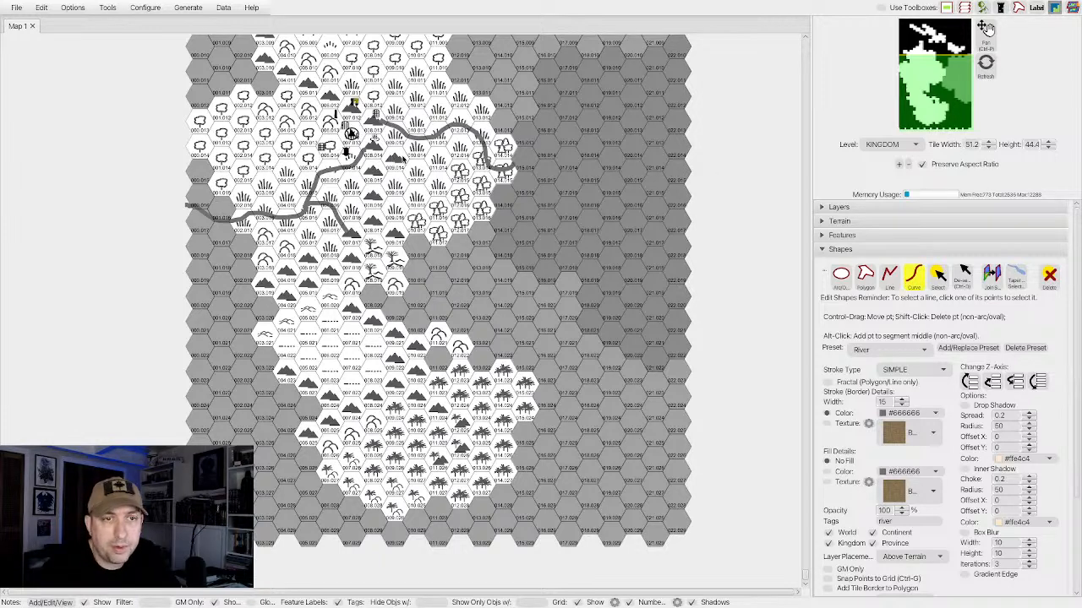
{"action": "left_click", "coordinate": [403, 158]}
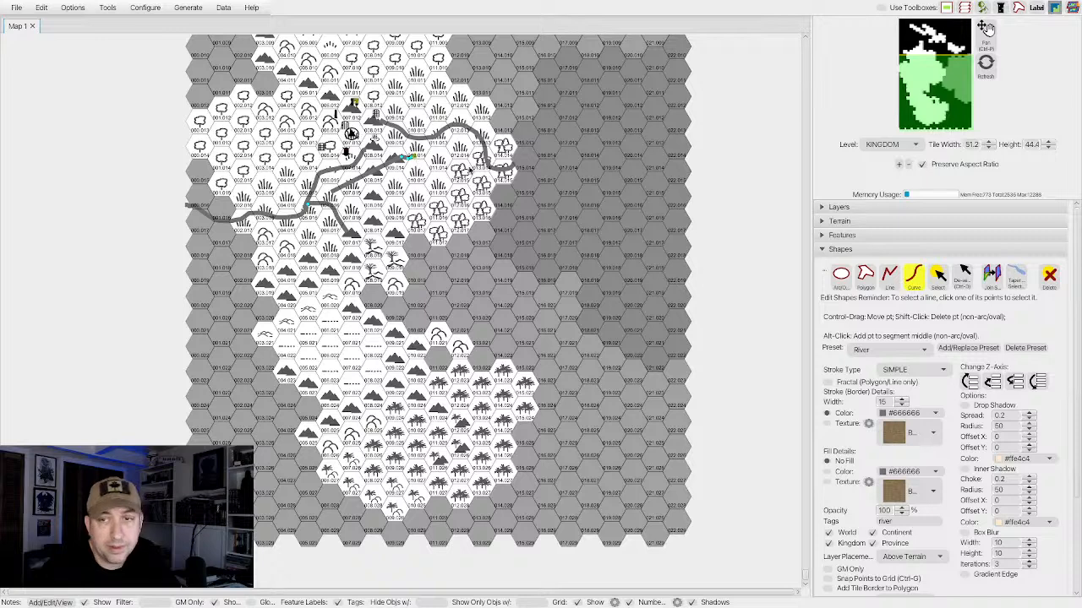
{"action": "left_click", "coordinate": [1049, 277]}
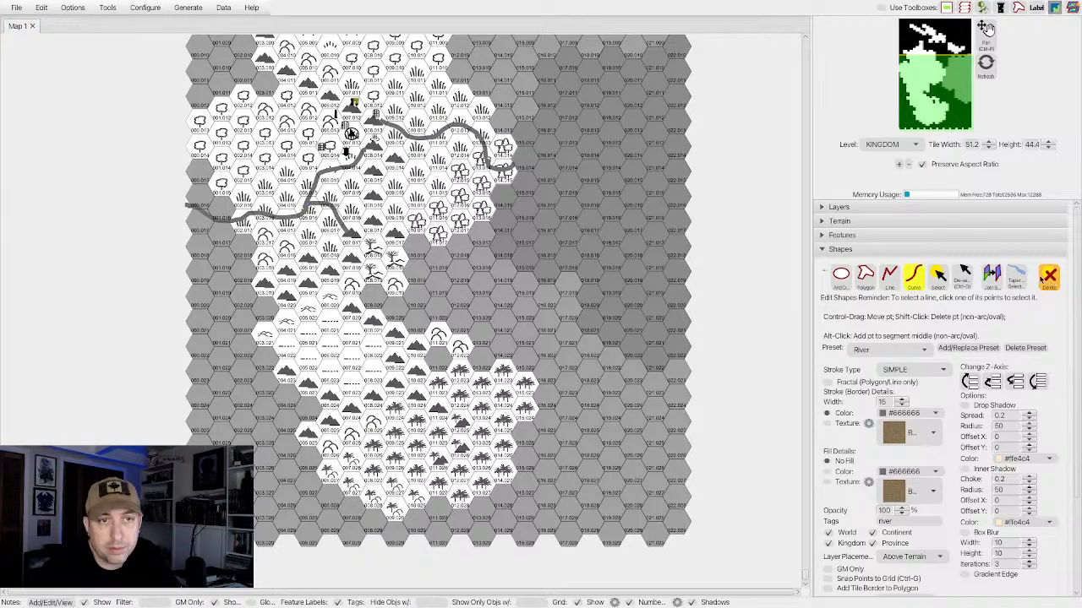
Draw a tributary curve from the mountain below the eastern river, running east and bending north to join that river.
{"action": "left_click", "coordinate": [914, 277]}
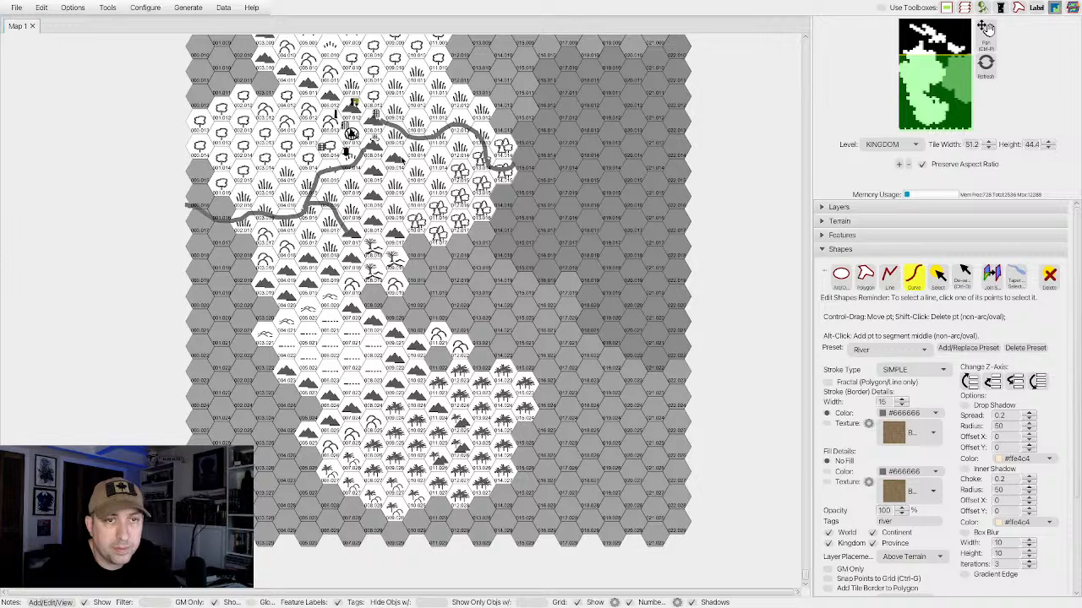
{"action": "left_click", "coordinate": [402, 159]}
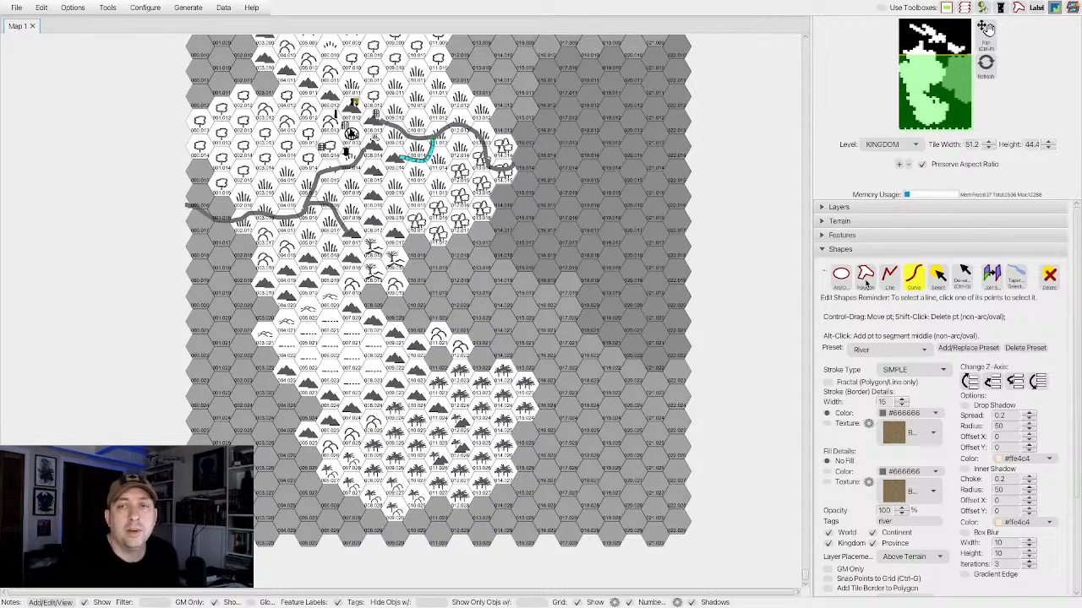
{"action": "left_click", "coordinate": [915, 276]}
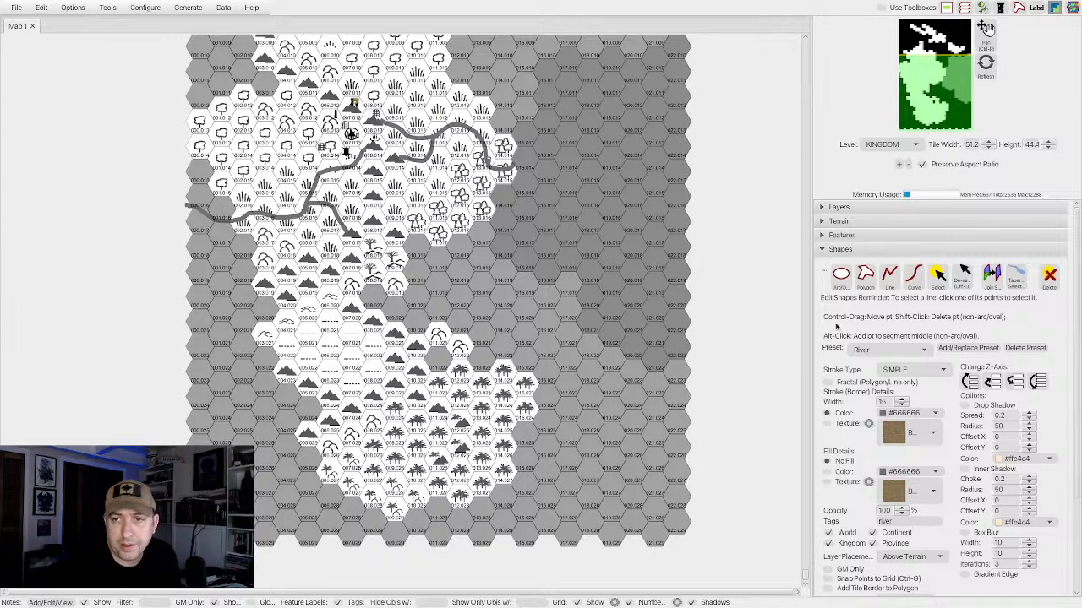
{"action": "left_click", "coordinate": [914, 275]}
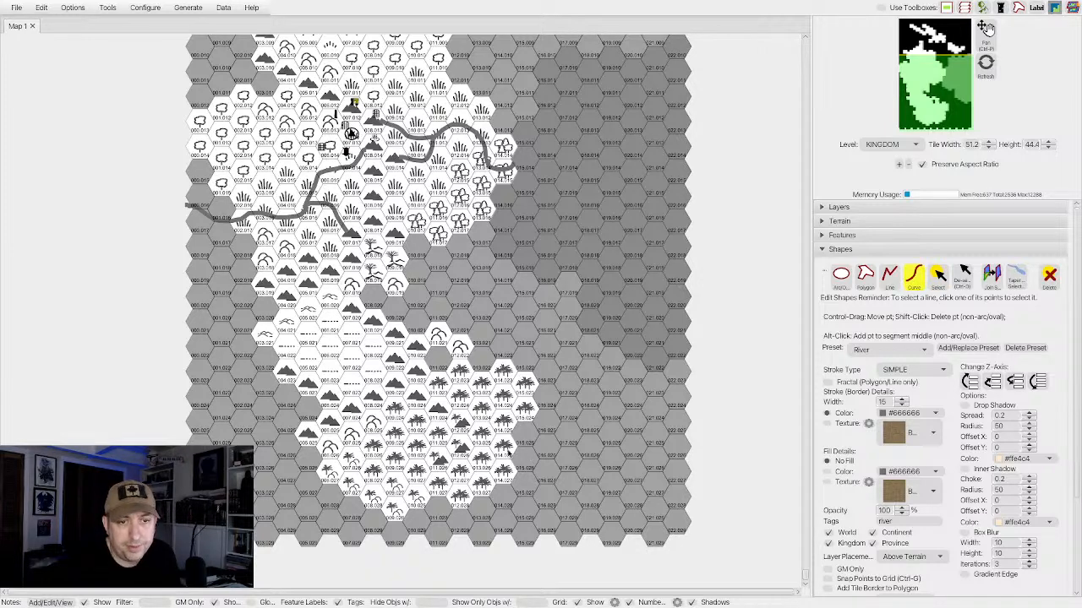
{"action": "left_click", "coordinate": [409, 399]}
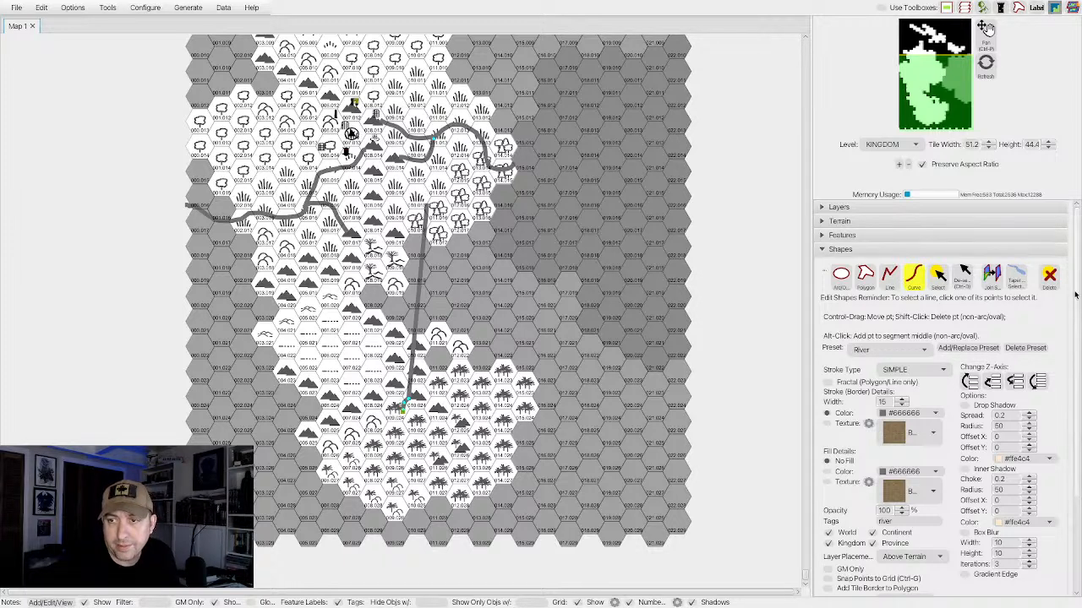
{"action": "left_click", "coordinate": [1048, 284]}
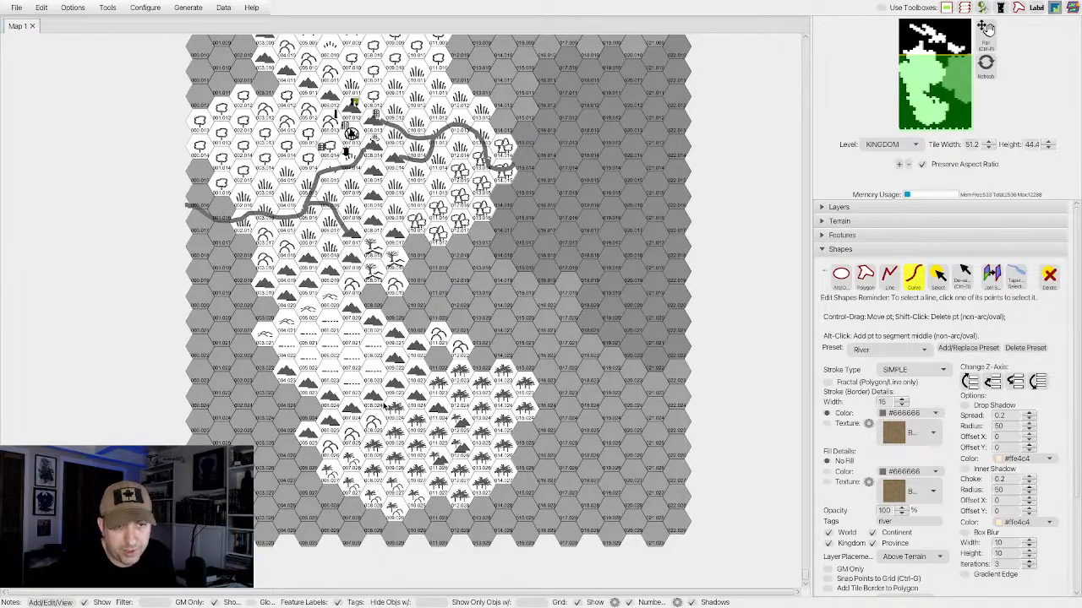
Draw a winding river from the southern mountains, southeast through the palm jungle and out past the southern coast to the map's edge.
{"action": "left_click", "coordinate": [386, 404]}
{"action": "left_click", "coordinate": [407, 423]}
{"action": "left_click", "coordinate": [406, 432]}
{"action": "left_click", "coordinate": [407, 439]}
{"action": "left_click", "coordinate": [408, 449]}
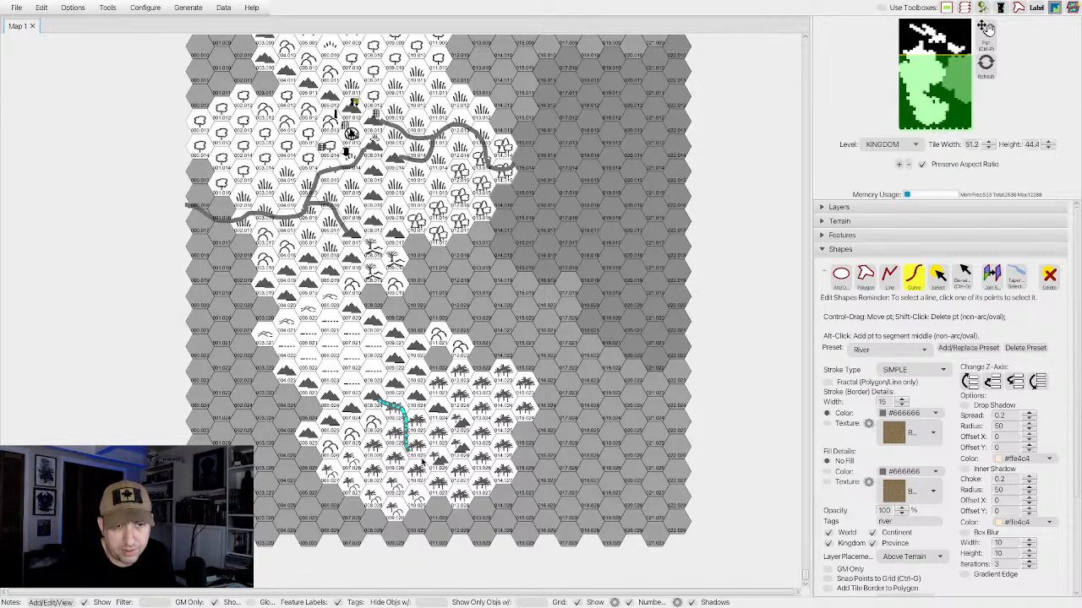
{"action": "left_click", "coordinate": [422, 461]}
{"action": "left_click", "coordinate": [434, 464]}
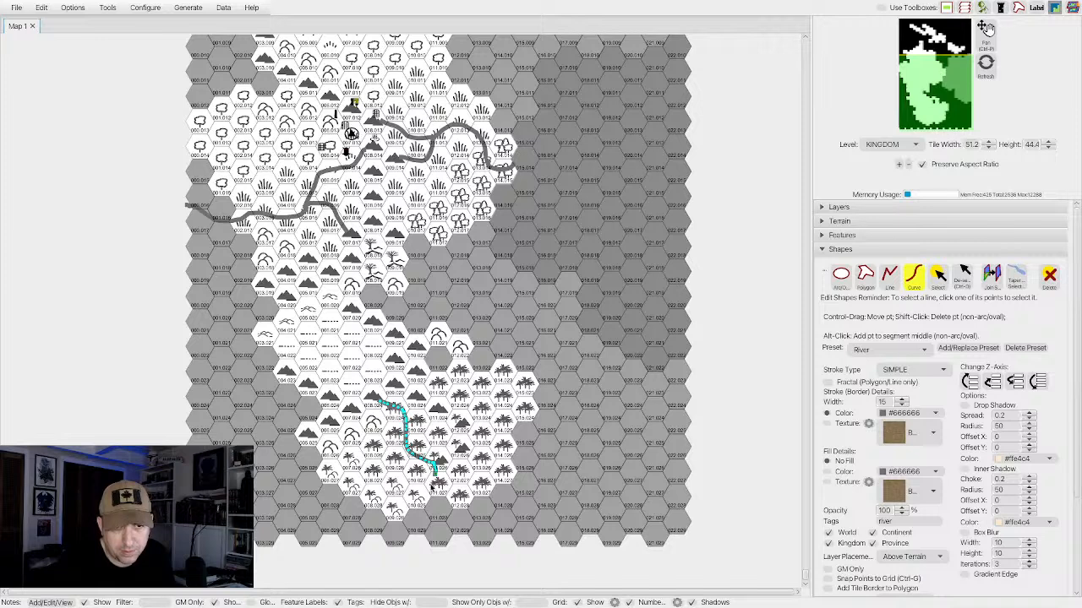
{"action": "left_click", "coordinate": [431, 486]}
{"action": "left_click", "coordinate": [428, 499]}
{"action": "left_click", "coordinate": [429, 504]}
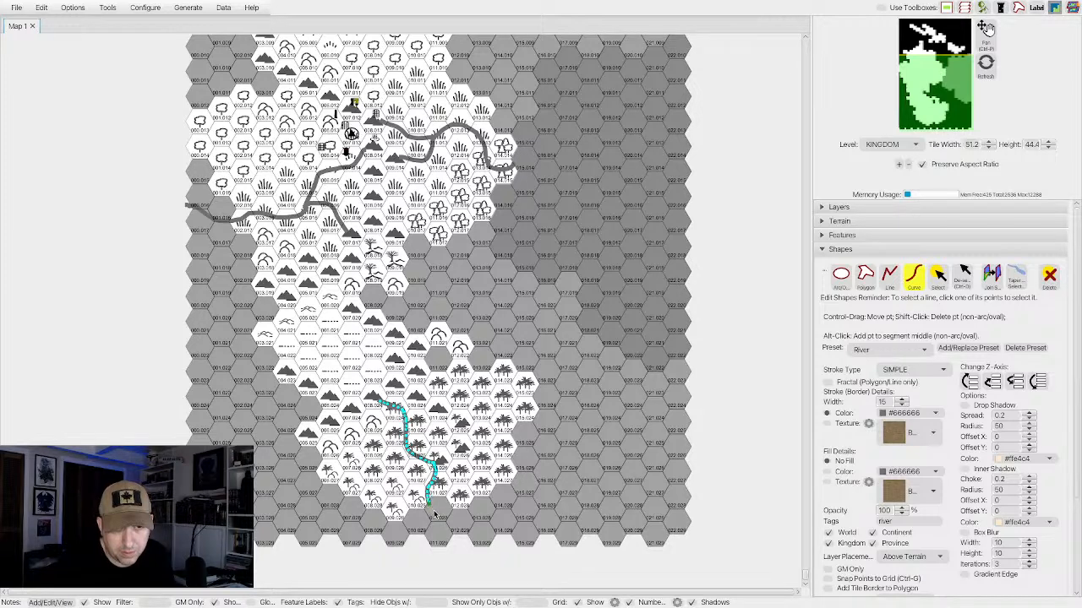
{"action": "left_click", "coordinate": [434, 511]}
{"action": "left_click", "coordinate": [442, 517]}
{"action": "left_click", "coordinate": [451, 523]}
{"action": "left_click", "coordinate": [460, 529]}
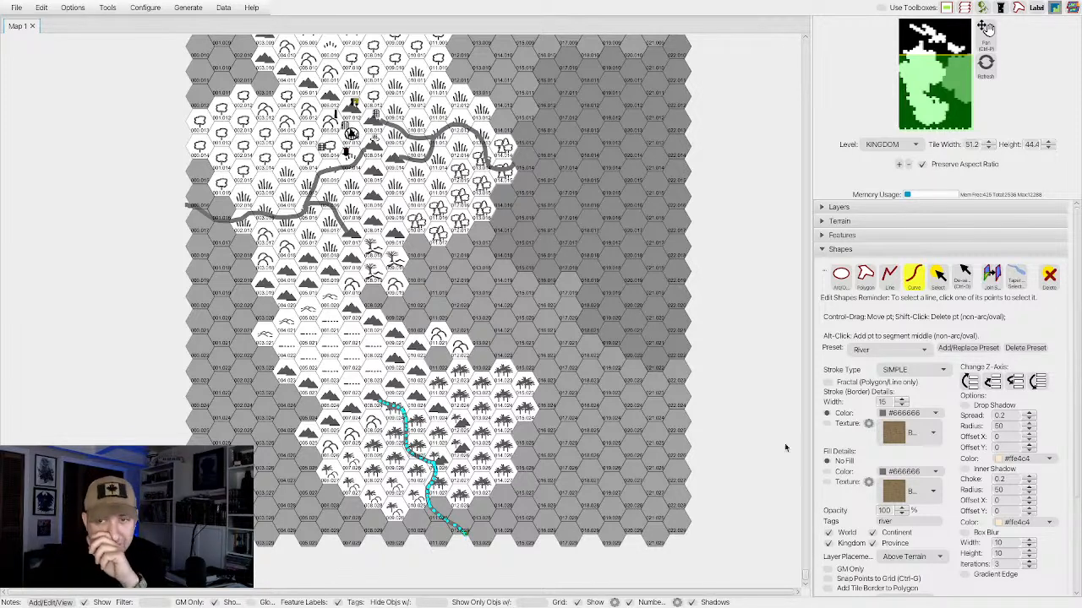
{"action": "left_click", "coordinate": [913, 275]}
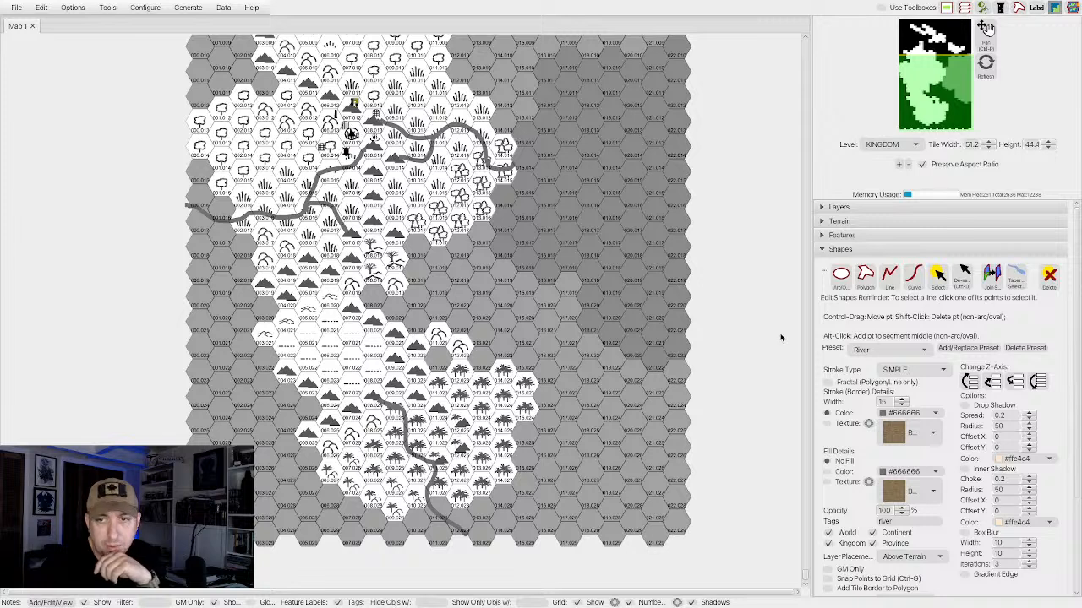
Draw a tributary curve from the mountain inside the southern jungle, westward into the southern river.
{"action": "left_click", "coordinate": [913, 275]}
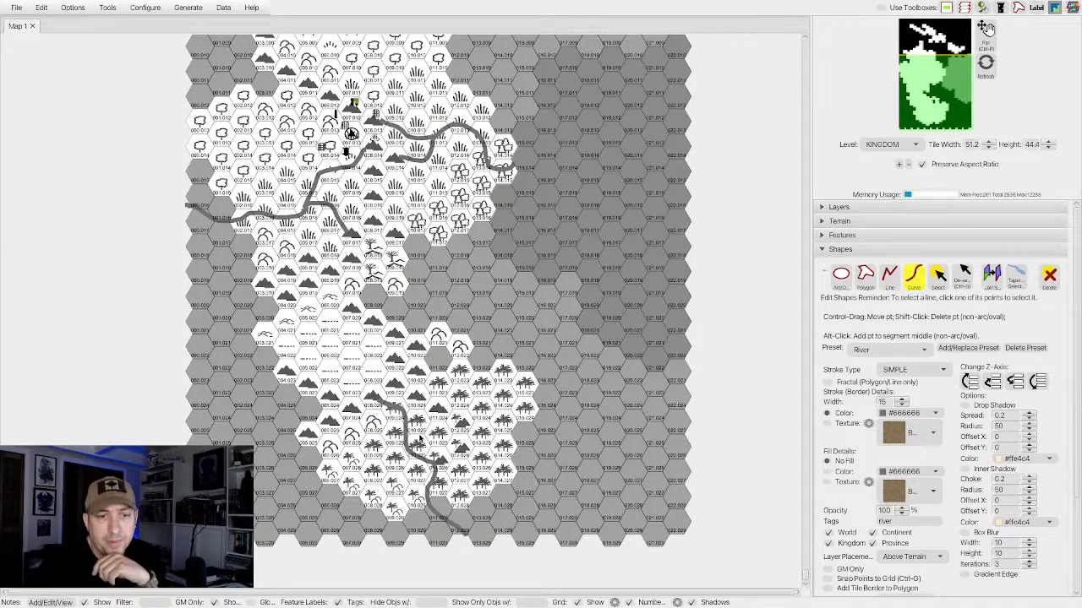
{"action": "left_click", "coordinate": [457, 427]}
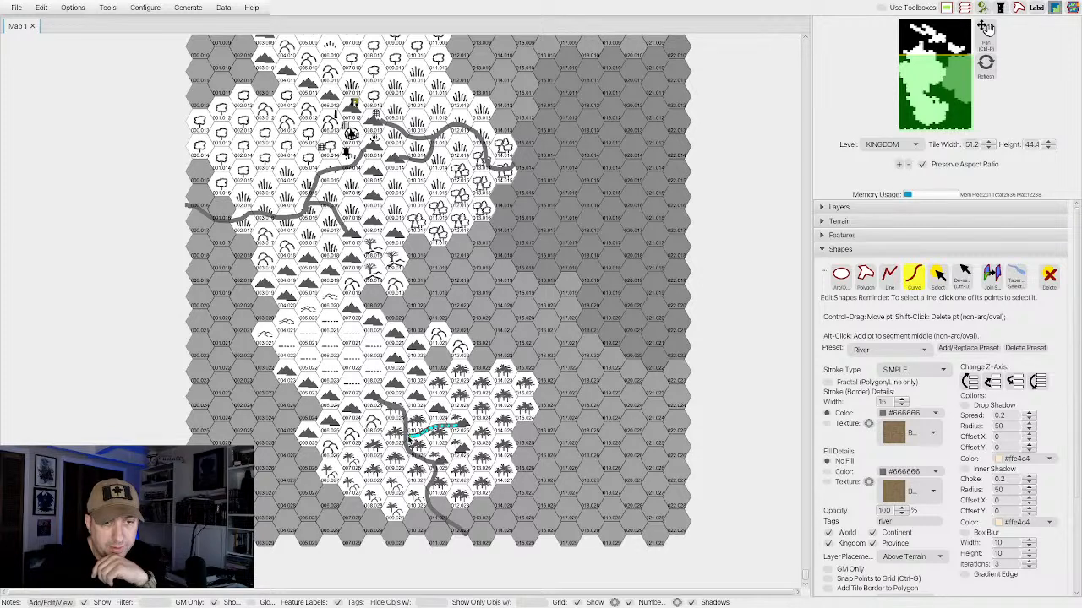
{"action": "left_click", "coordinate": [409, 437]}
{"action": "left_click", "coordinate": [909, 284]}
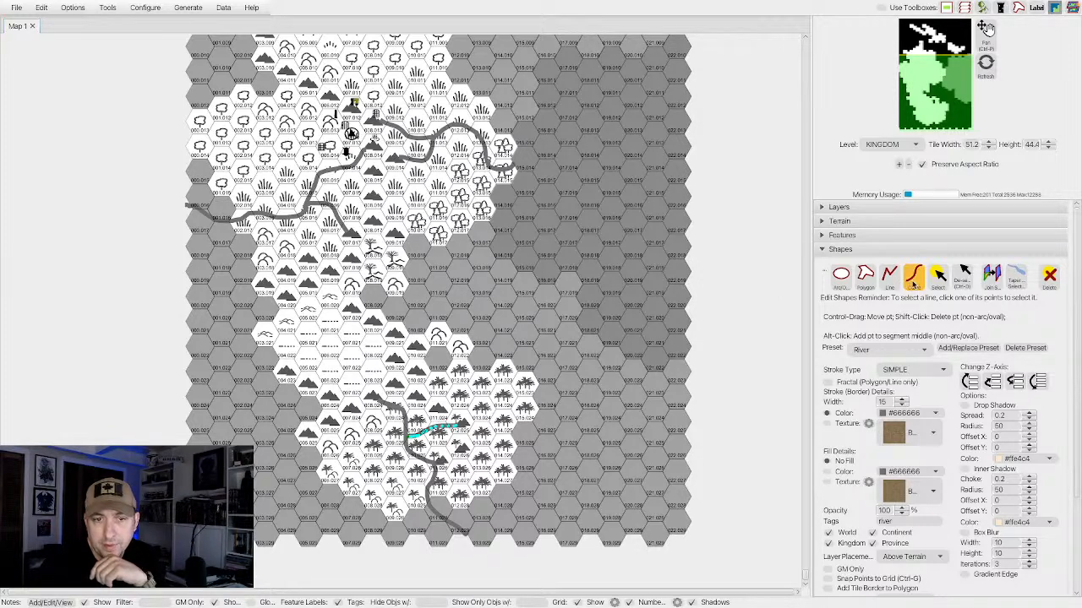
{"action": "left_click", "coordinate": [913, 276]}
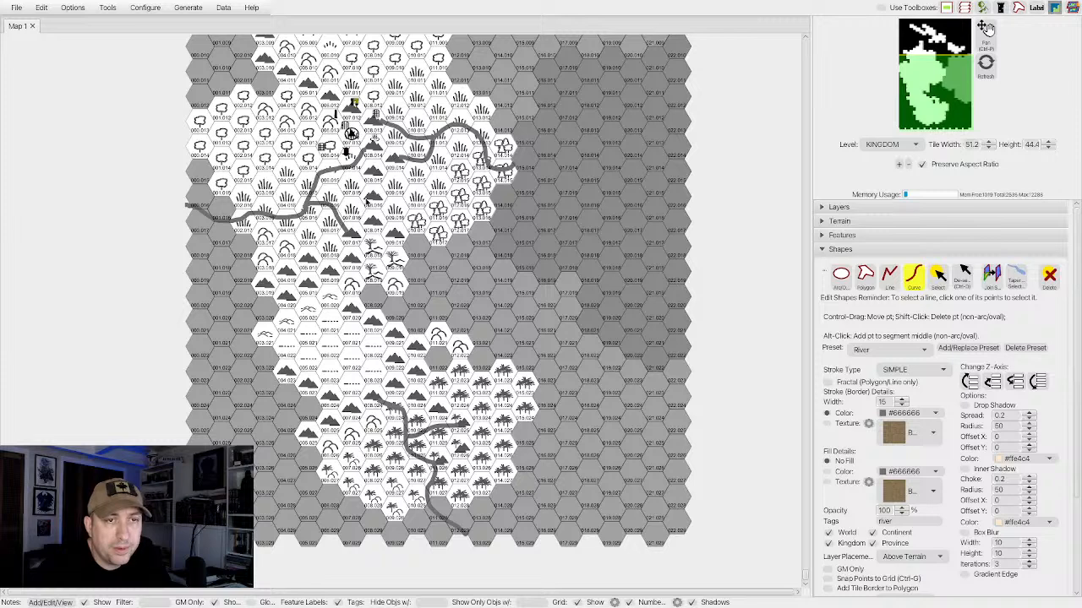
{"action": "left_click", "coordinate": [366, 199]}
{"action": "left_click", "coordinate": [352, 200]}
{"action": "left_click", "coordinate": [346, 195]}
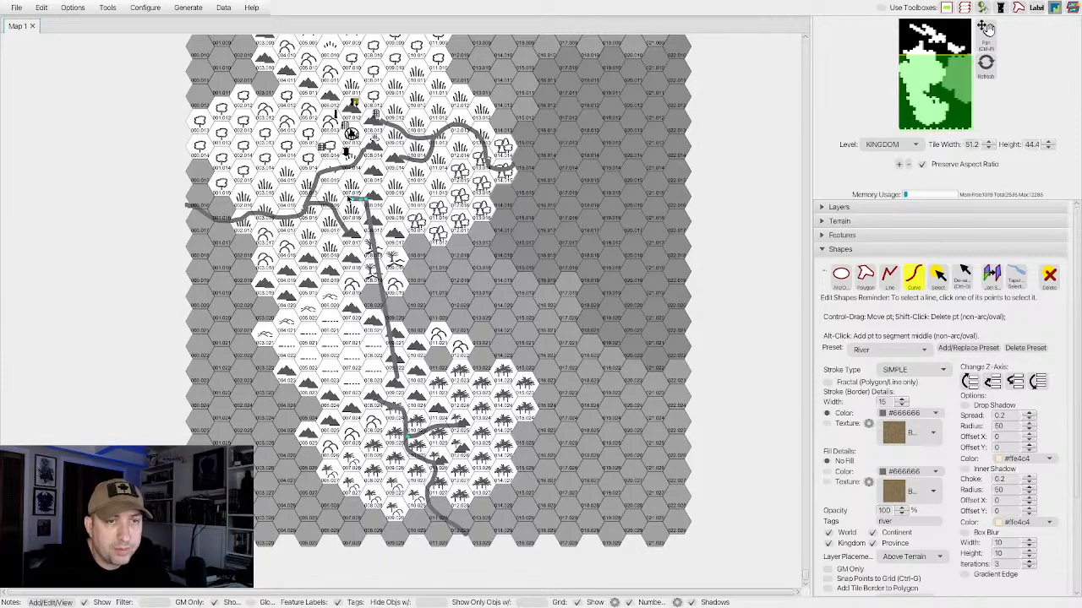
{"action": "left_click", "coordinate": [1049, 276]}
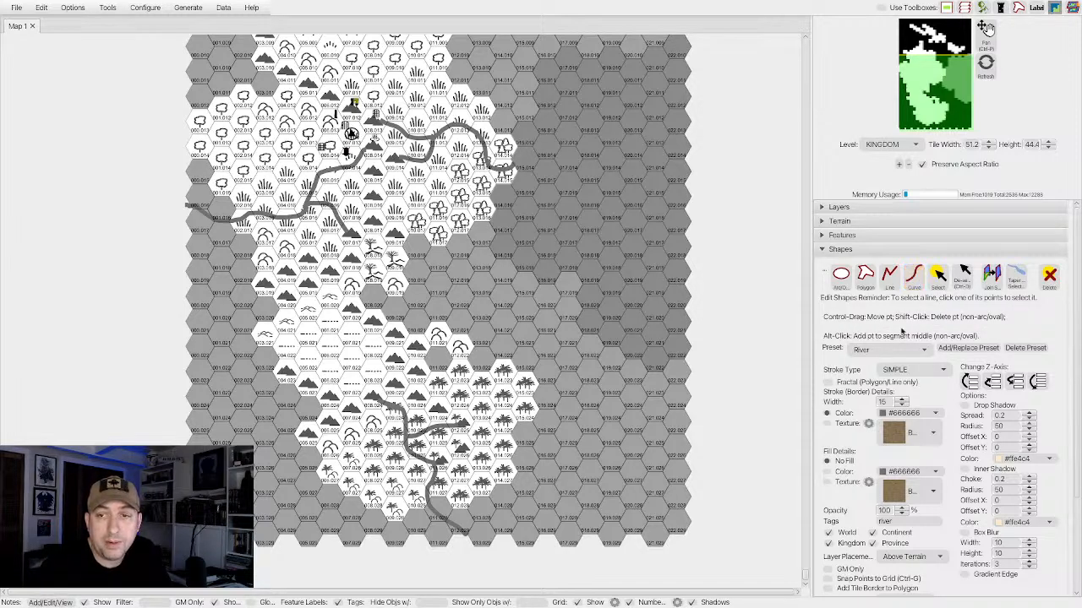
Draw a second tributary from the mountain range southeast of the settlement, west and northwest across the steppe into the western river.
{"action": "left_click", "coordinate": [911, 284]}
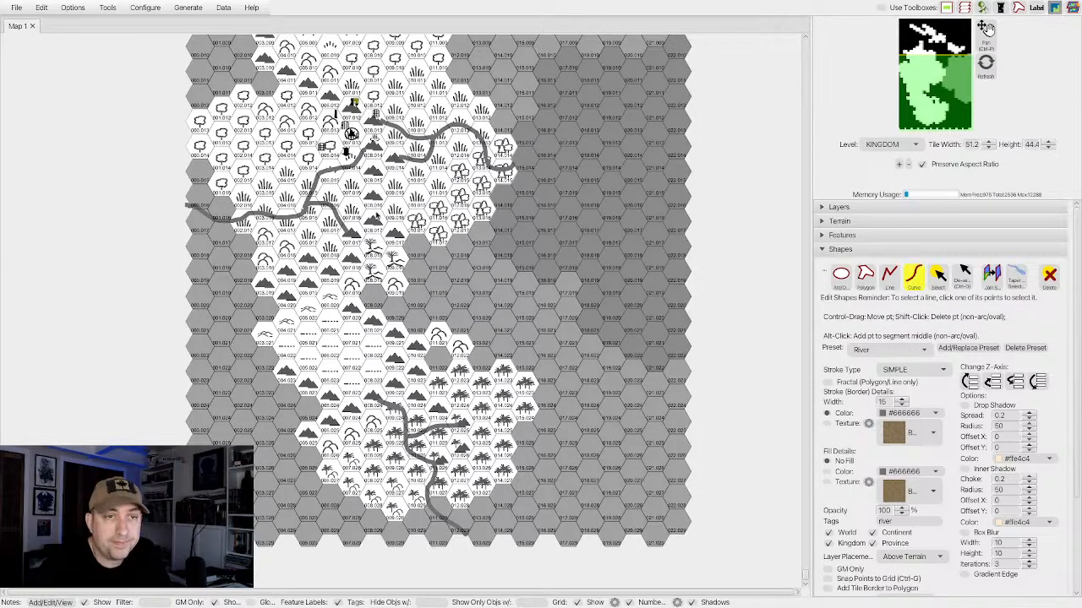
{"action": "left_click", "coordinate": [366, 196]}
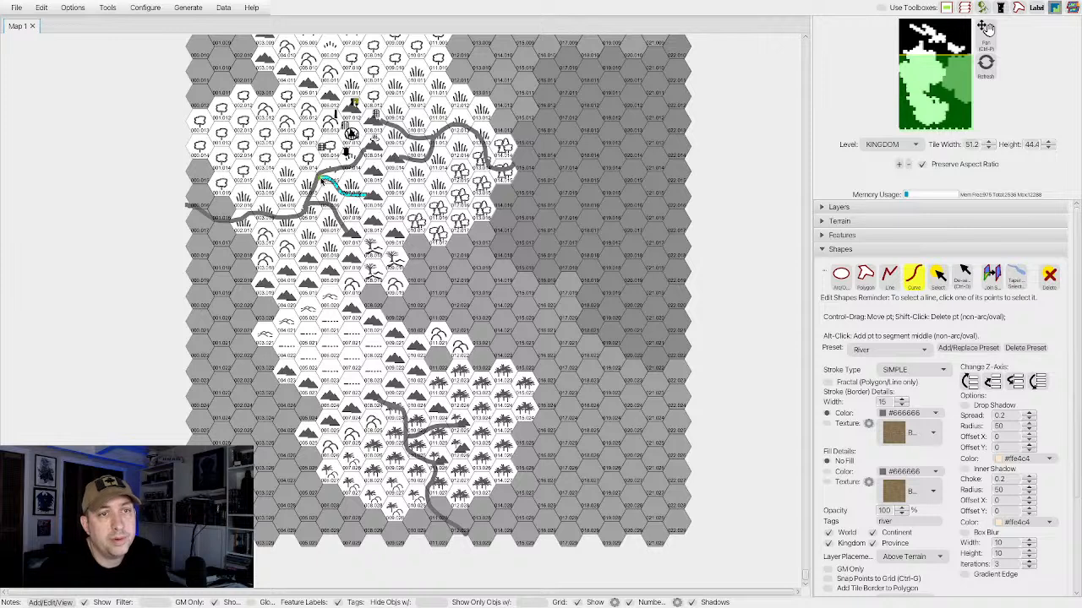
{"action": "left_click", "coordinate": [914, 277]}
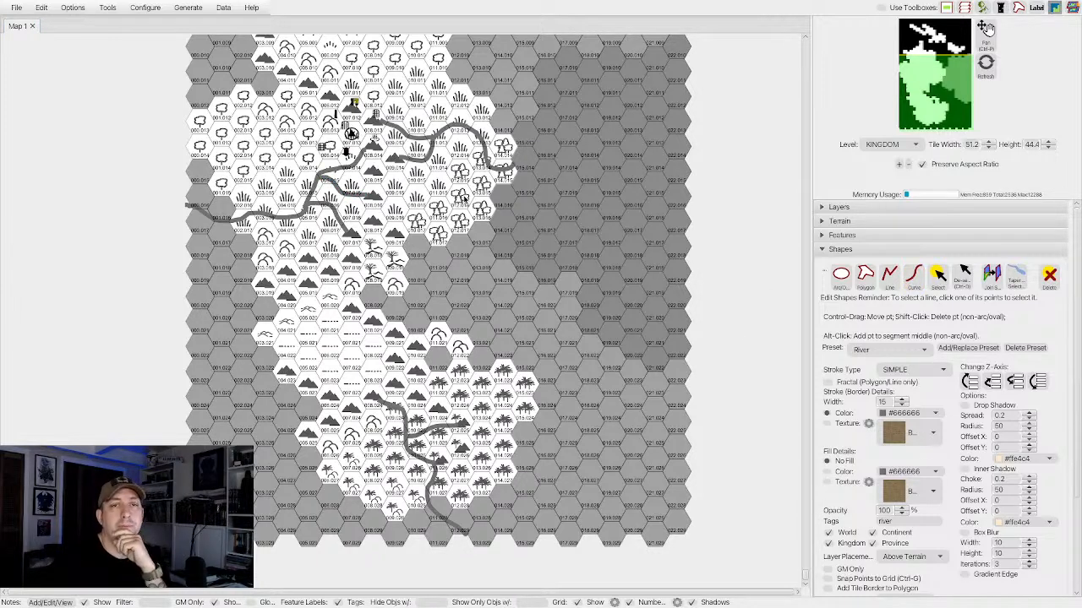
{"action": "scroll", "coordinate": [464, 198], "scroll_direction": "up", "scroll_amount": 3}
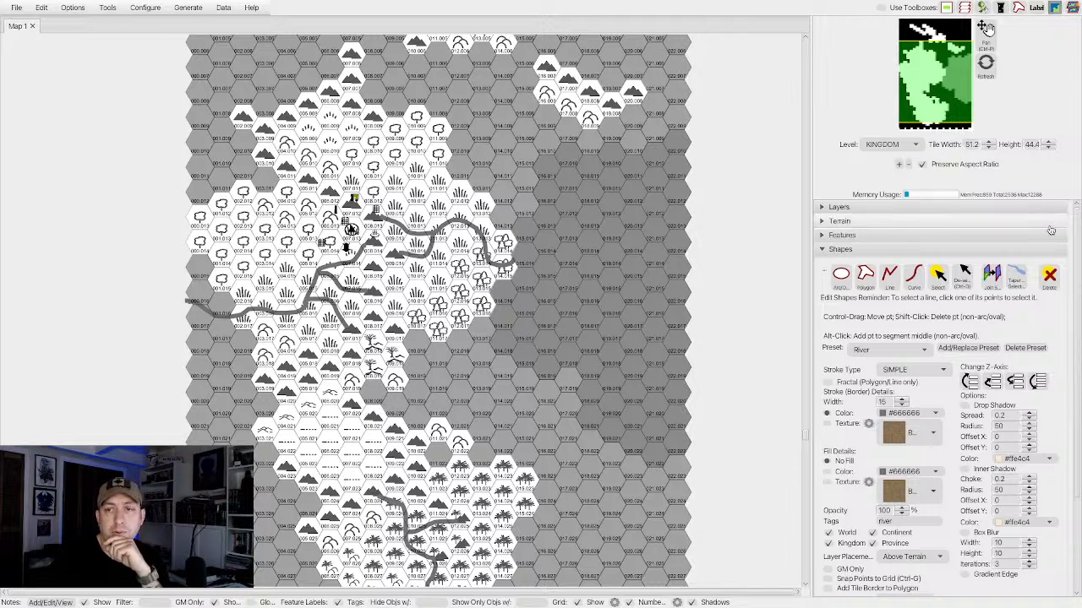
{"action": "left_click", "coordinate": [913, 275]}
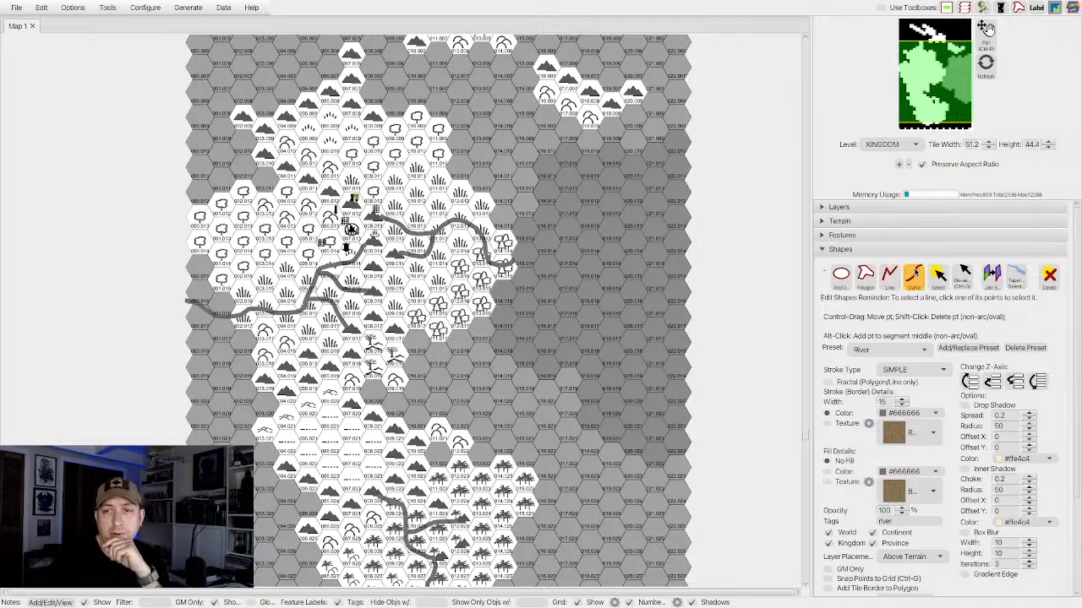
{"action": "left_click", "coordinate": [609, 122]}
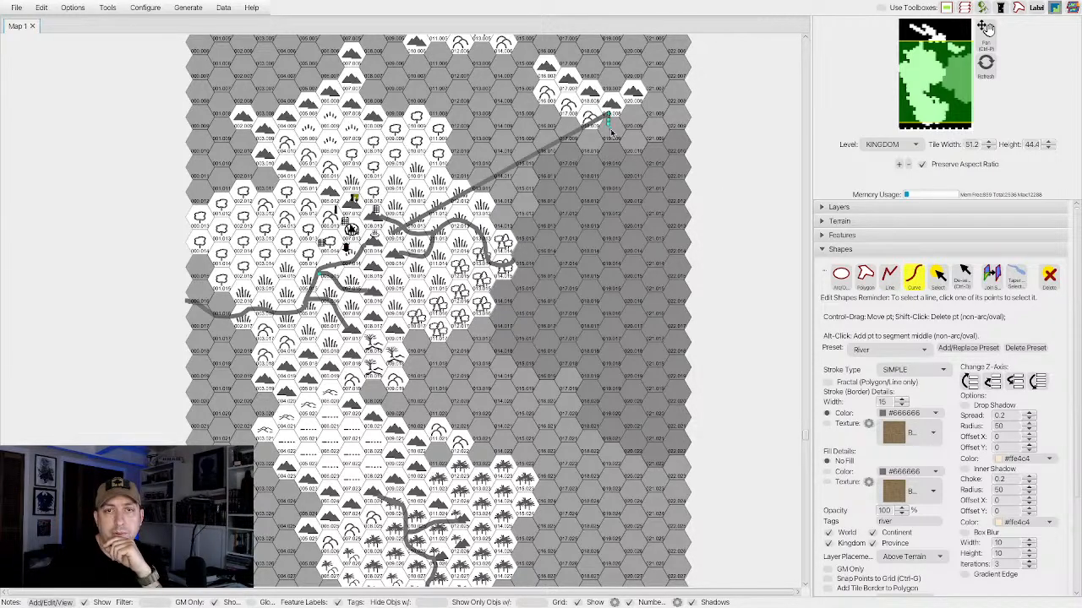
{"action": "left_click", "coordinate": [1049, 275]}
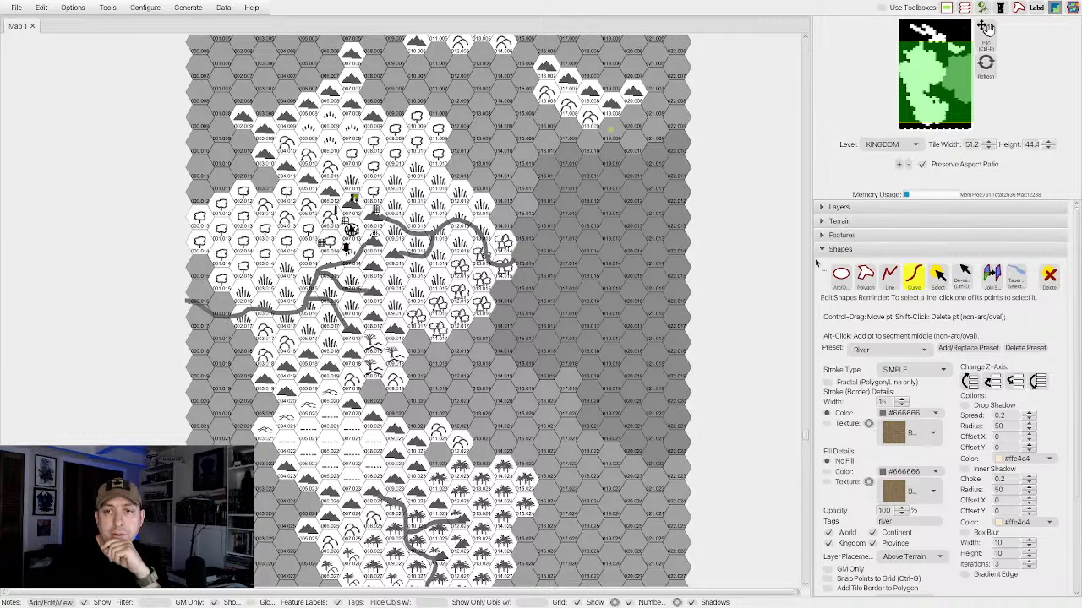
Draw a short curved river from the mountains of the northeastern landmass, southeast and south into the grey hexes.
{"action": "left_click", "coordinate": [914, 277]}
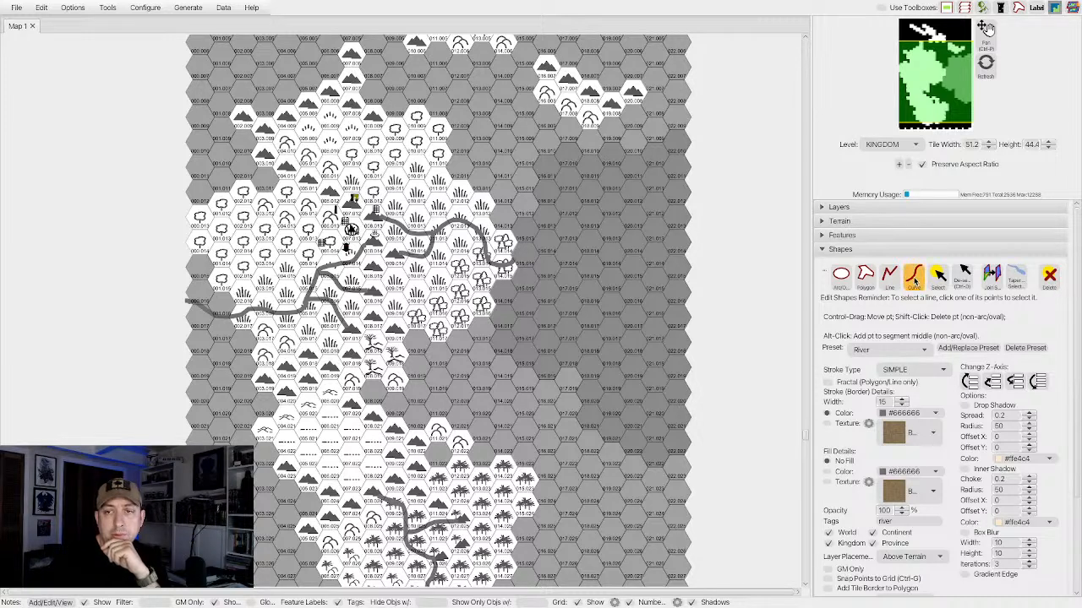
{"action": "left_click", "coordinate": [626, 111]}
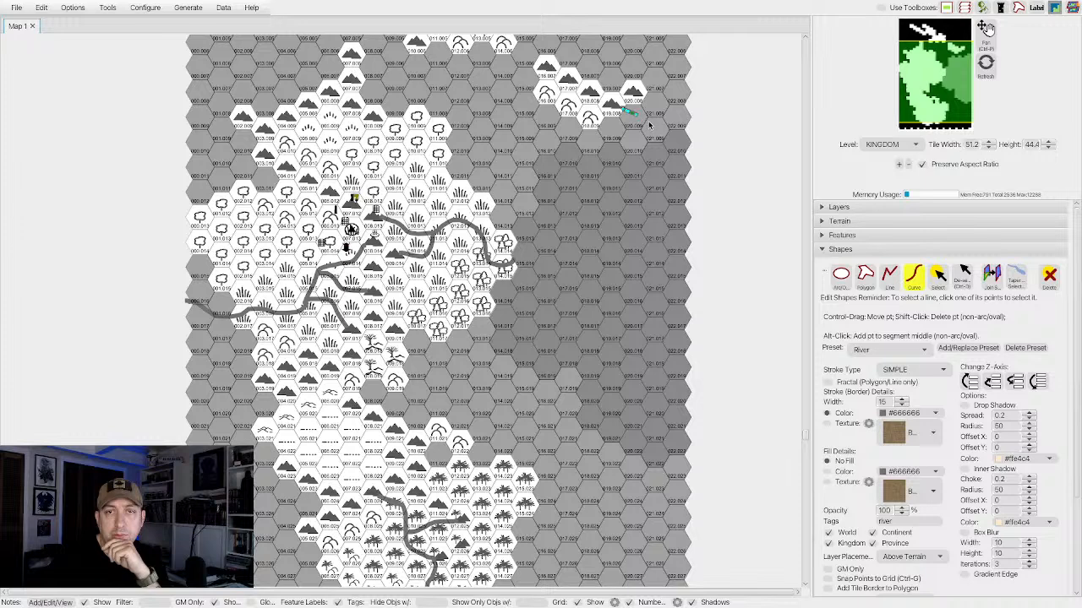
{"action": "left_click", "coordinate": [648, 130]}
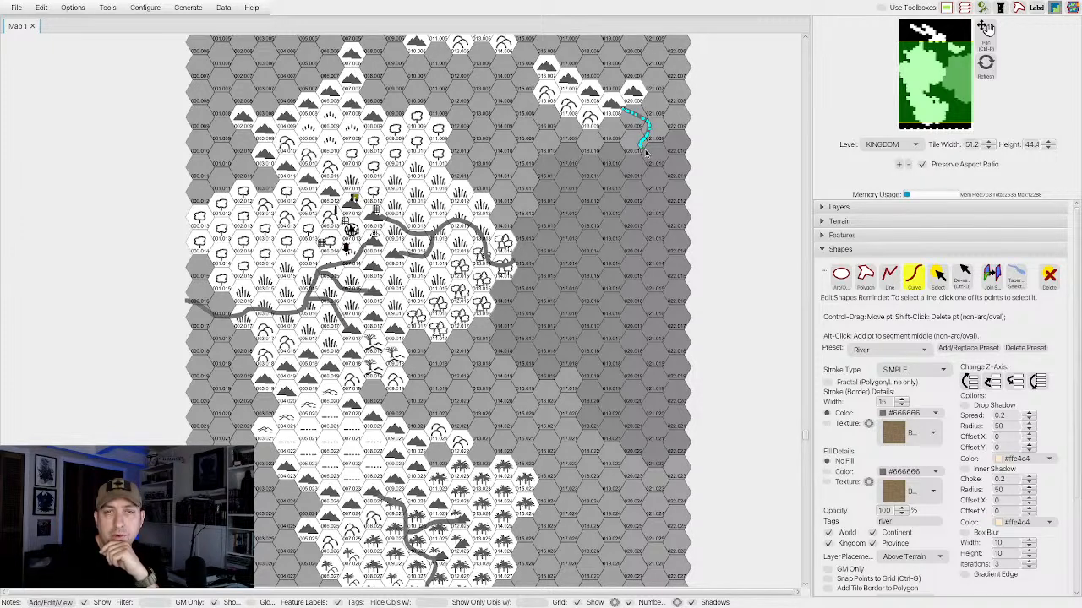
{"action": "left_click", "coordinate": [646, 152]}
{"action": "left_click", "coordinate": [911, 273]}
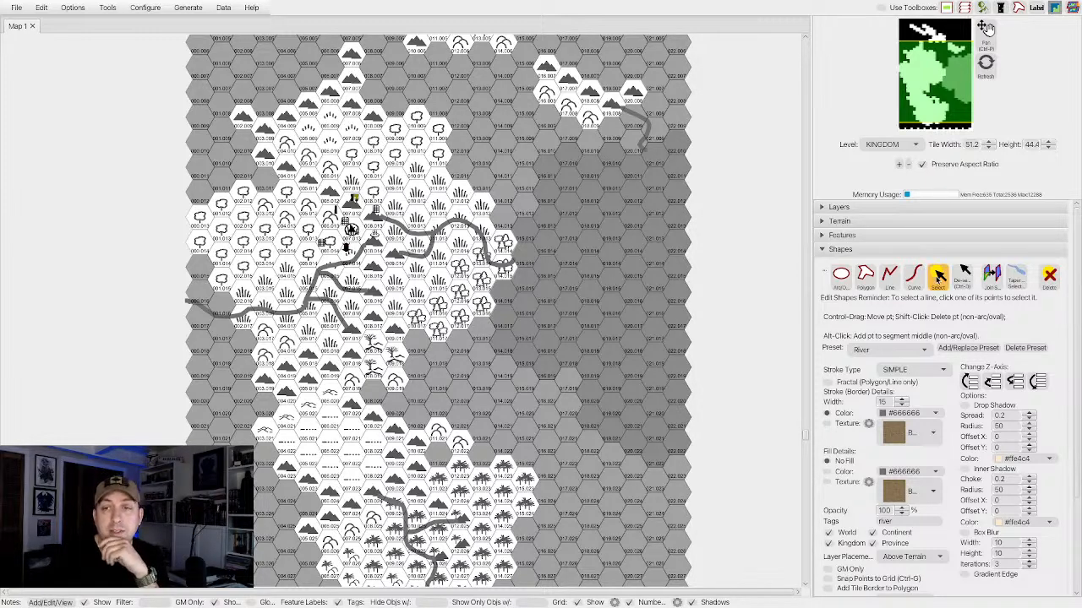
Draw a winding river curve from the northern mountain, southeast past the northeastern coast and out into the grey hexes.
{"action": "left_click", "coordinate": [916, 277]}
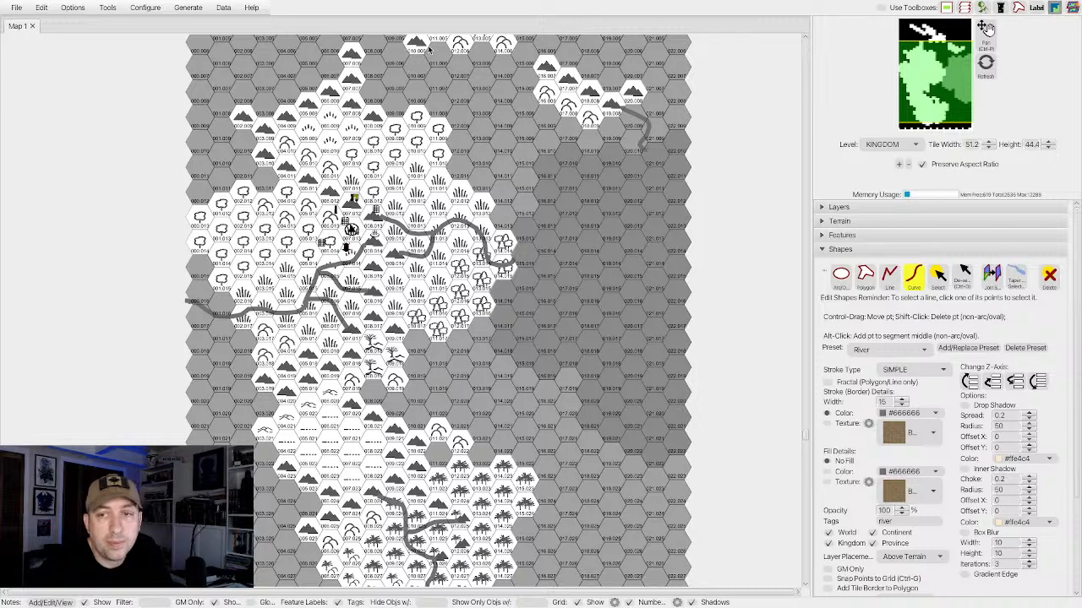
{"action": "left_click_drag", "start_coordinate": [431, 54], "coordinate": [450, 71]}
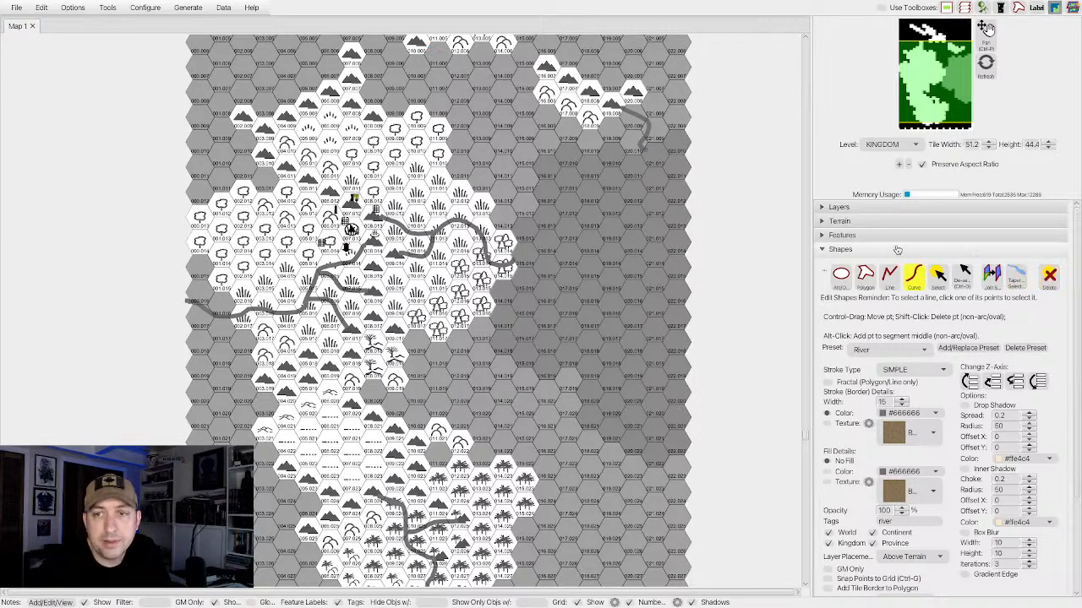
{"action": "left_click", "coordinate": [916, 278]}
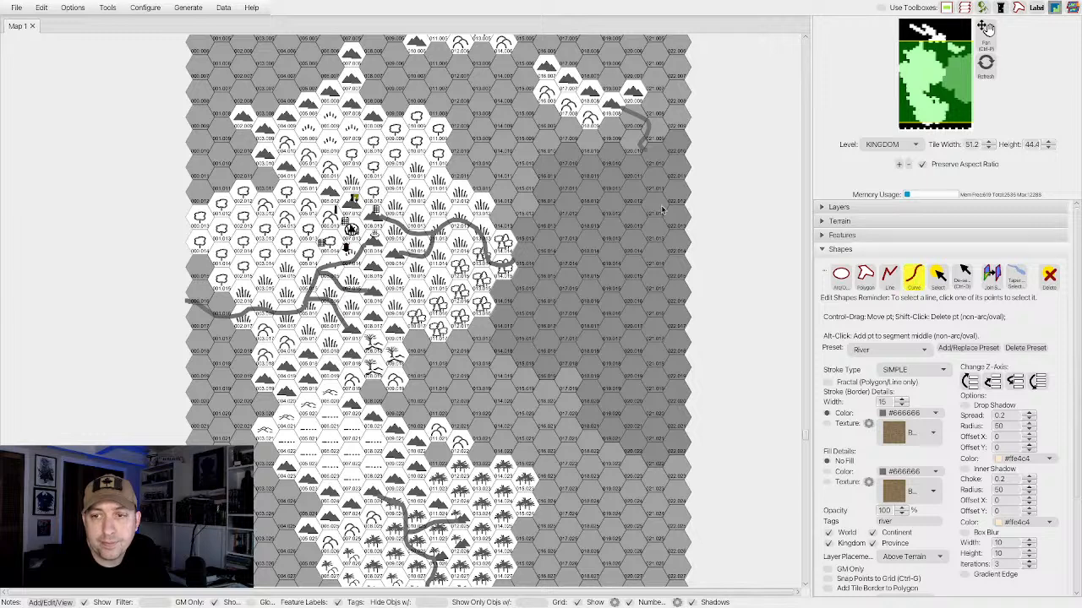
{"action": "left_click", "coordinate": [433, 54]}
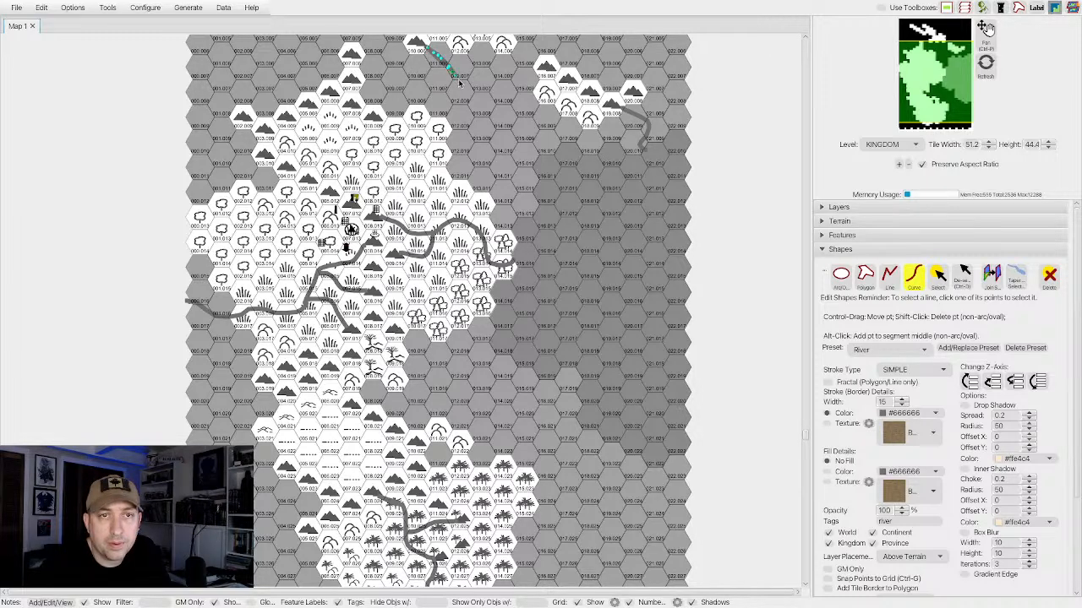
{"action": "mouse_move", "coordinate": [459, 80]}
{"action": "left_mouse_down"}
{"action": "mouse_move", "coordinate": [477, 131]}
{"action": "mouse_move", "coordinate": [560, 149]}
{"action": "left_mouse_up"}
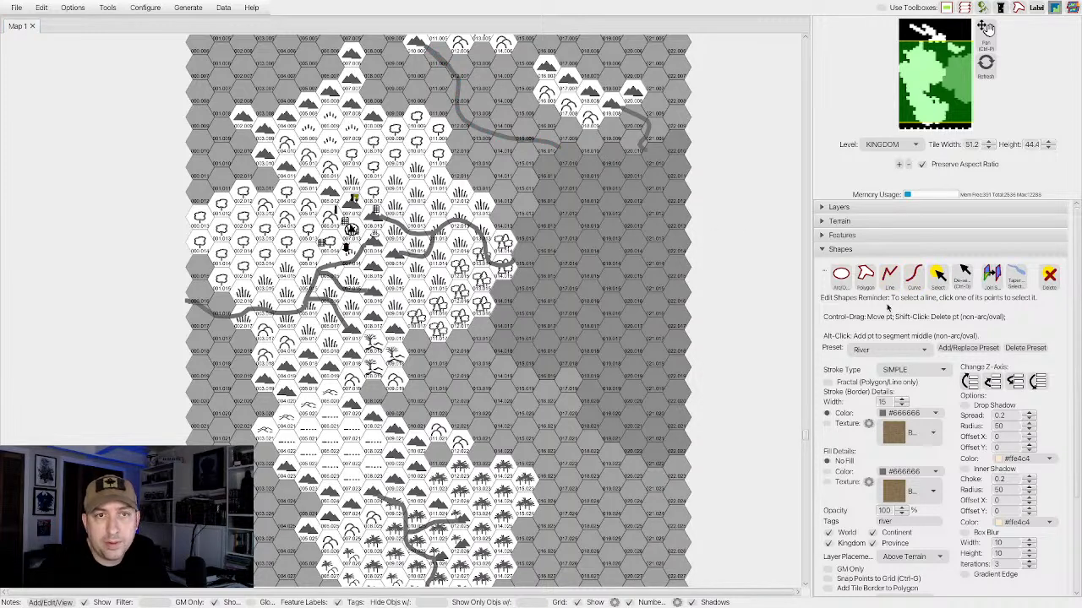
Draw a tributary curve from the mountain at the main landmass's northern tip, eastward into the new northern river.
{"action": "left_click", "coordinate": [912, 275]}
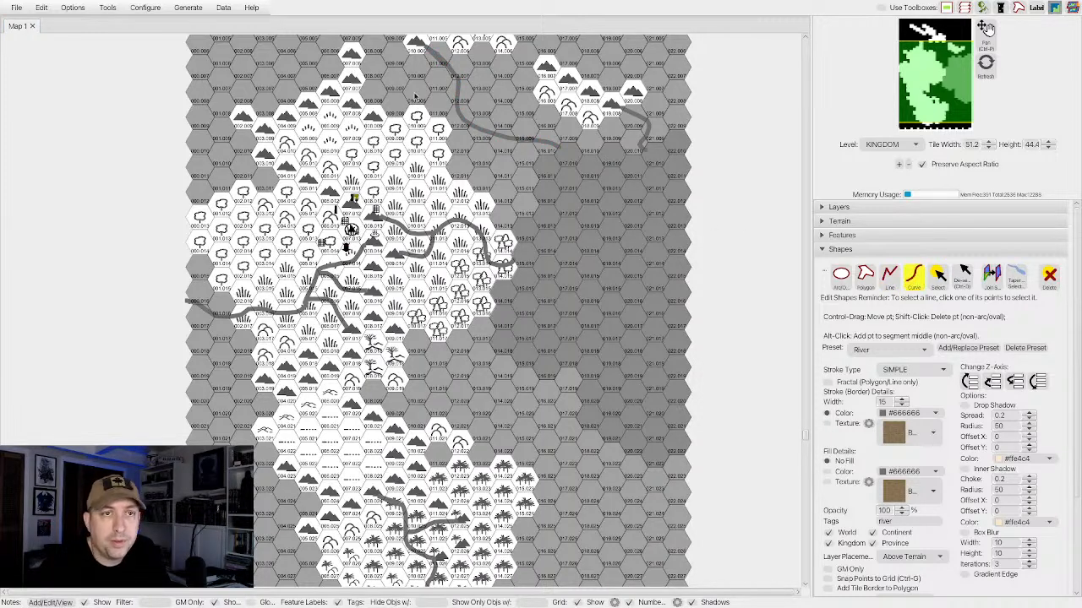
{"action": "left_click", "coordinate": [369, 86]}
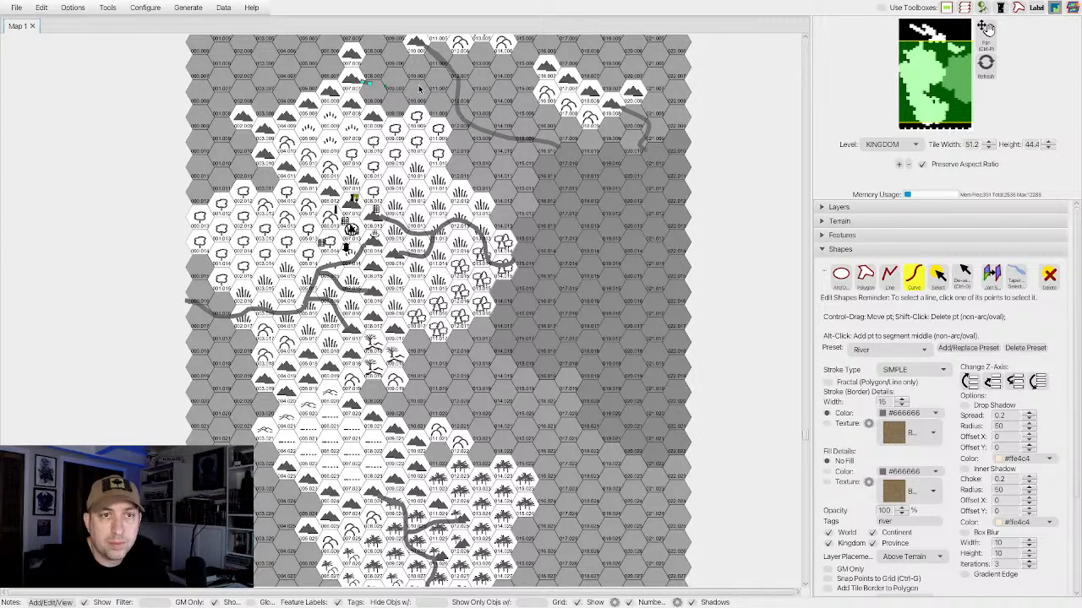
{"action": "left_click_drag", "start_coordinate": [419, 88], "coordinate": [457, 85]}
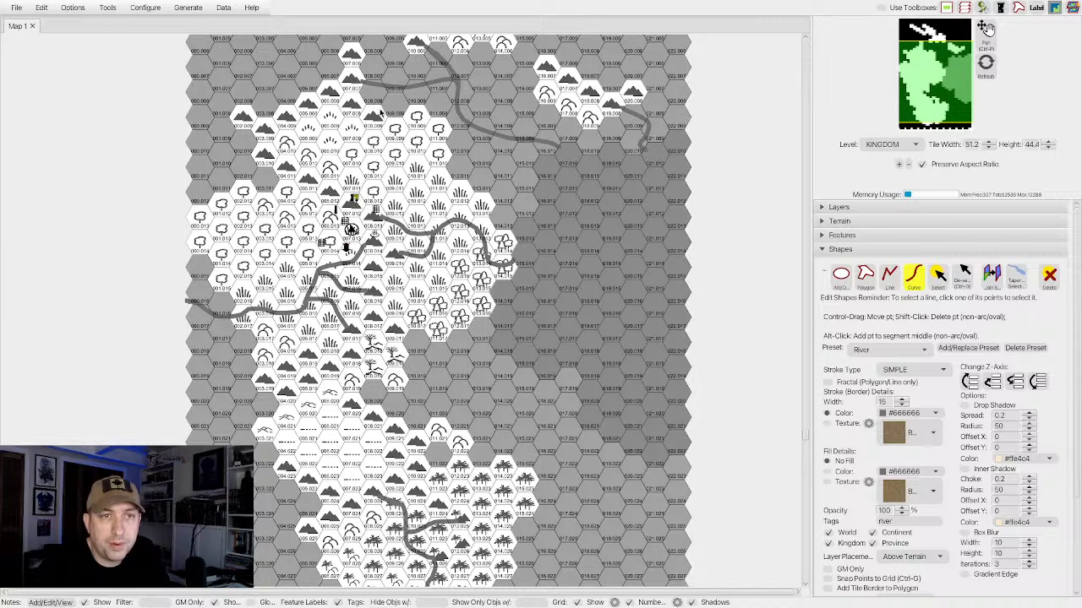
{"action": "left_click_drag", "start_coordinate": [384, 112], "coordinate": [420, 103]}
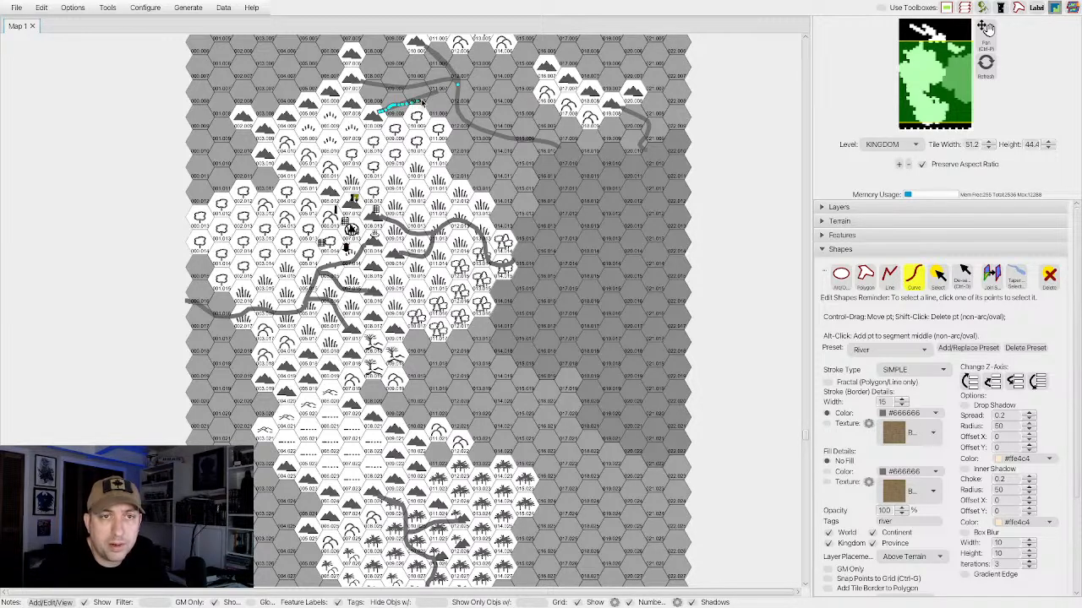
{"action": "left_click", "coordinate": [1048, 281]}
{"action": "left_click", "coordinate": [912, 276]}
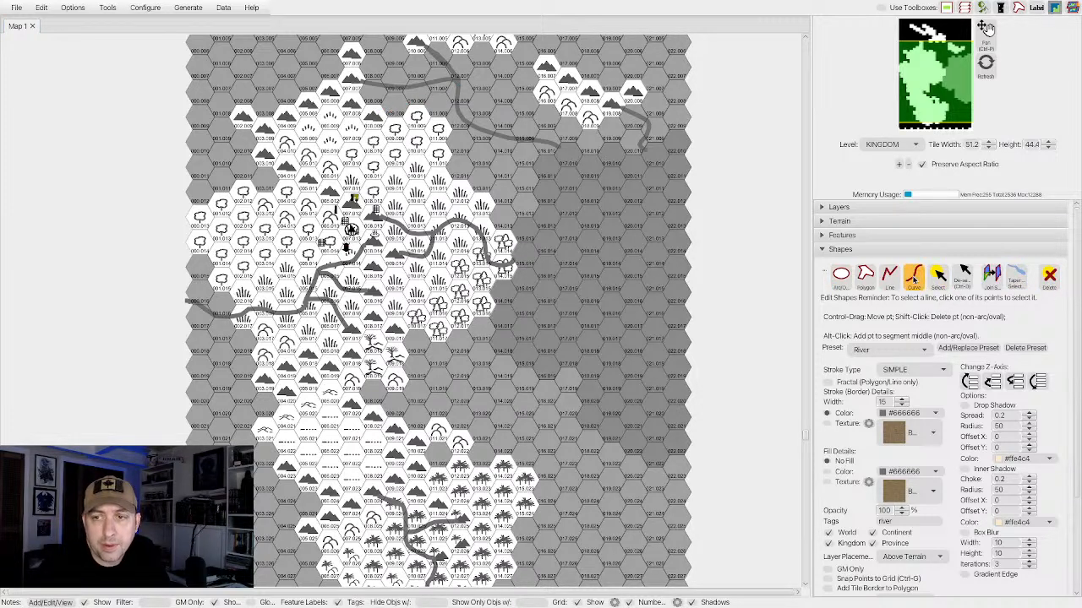
{"action": "left_click", "coordinate": [377, 111]}
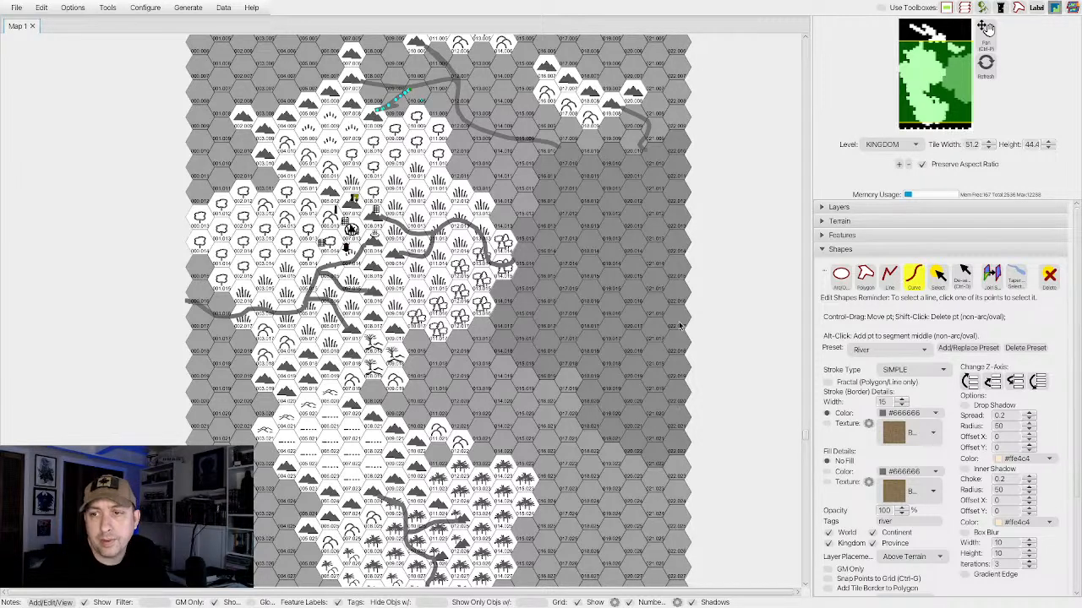
{"action": "left_click", "coordinate": [1050, 283]}
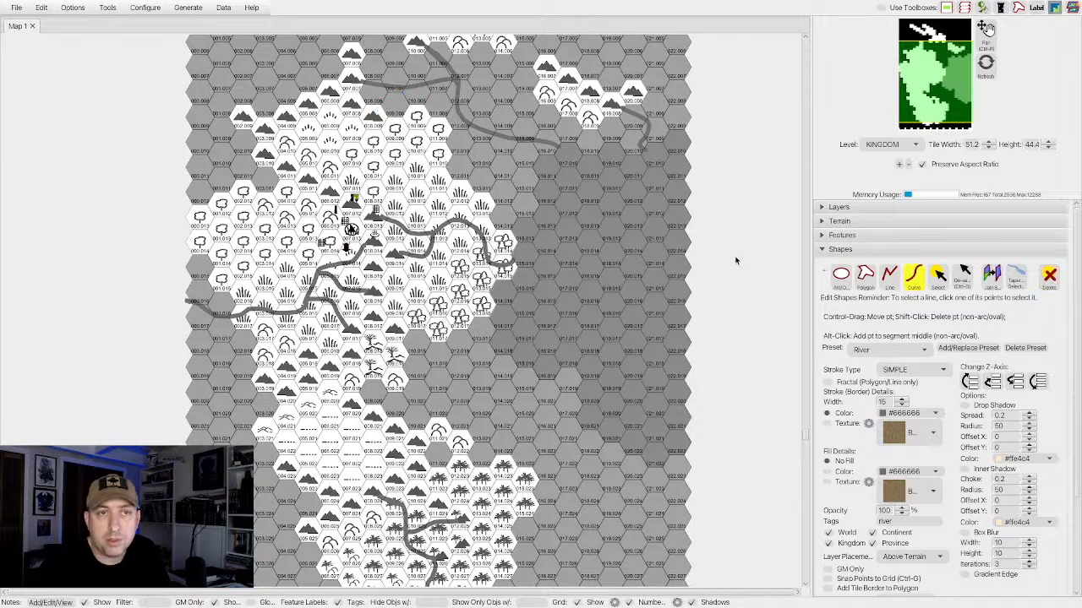
Draw a short branch curve from the mountain northwest of the northern forest, northeast into the northern river's tributary.
{"action": "left_click", "coordinate": [915, 279]}
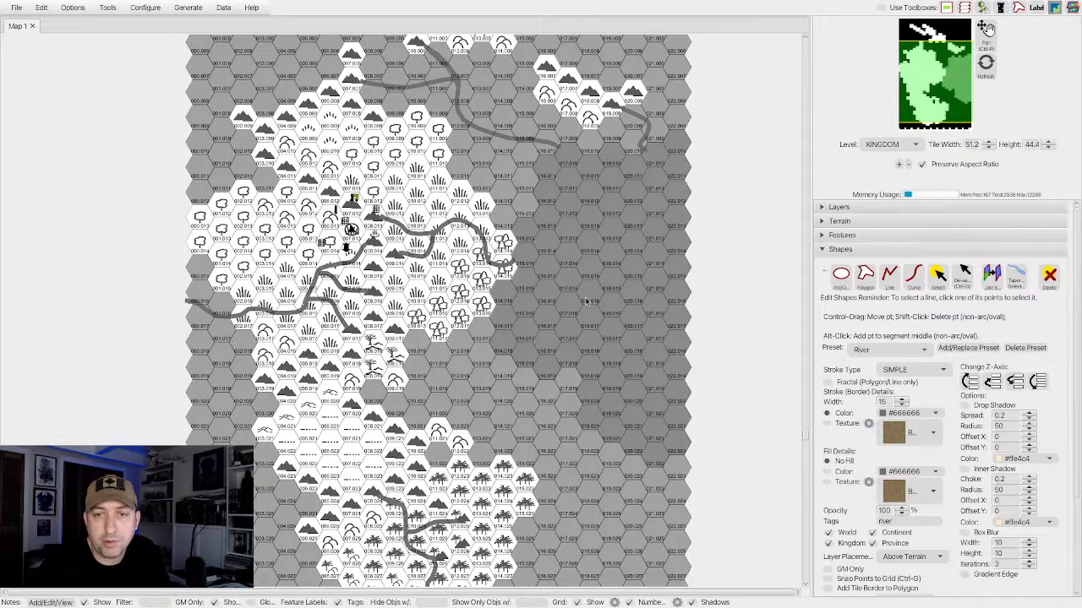
{"action": "left_click", "coordinate": [914, 280]}
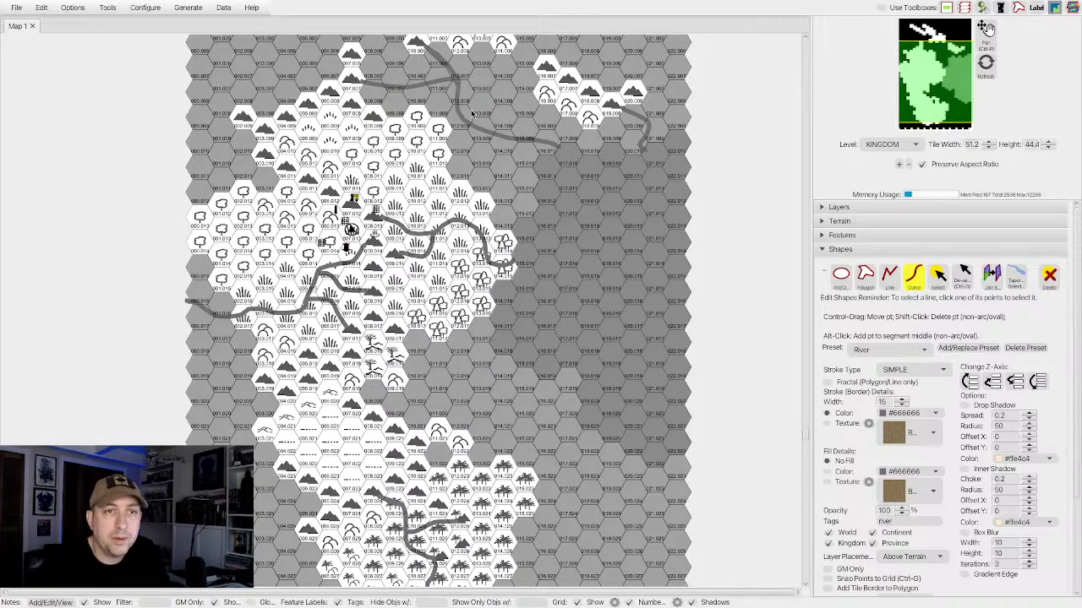
{"action": "left_click", "coordinate": [381, 109]}
{"action": "left_click", "coordinate": [389, 108]}
{"action": "left_click", "coordinate": [395, 101]}
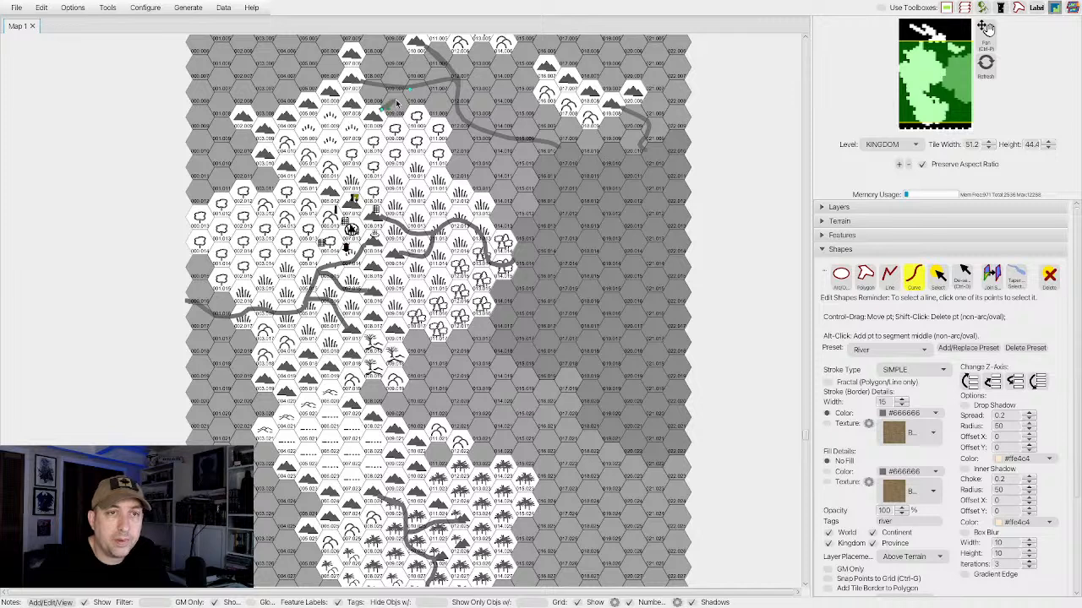
{"action": "left_click", "coordinate": [410, 92]}
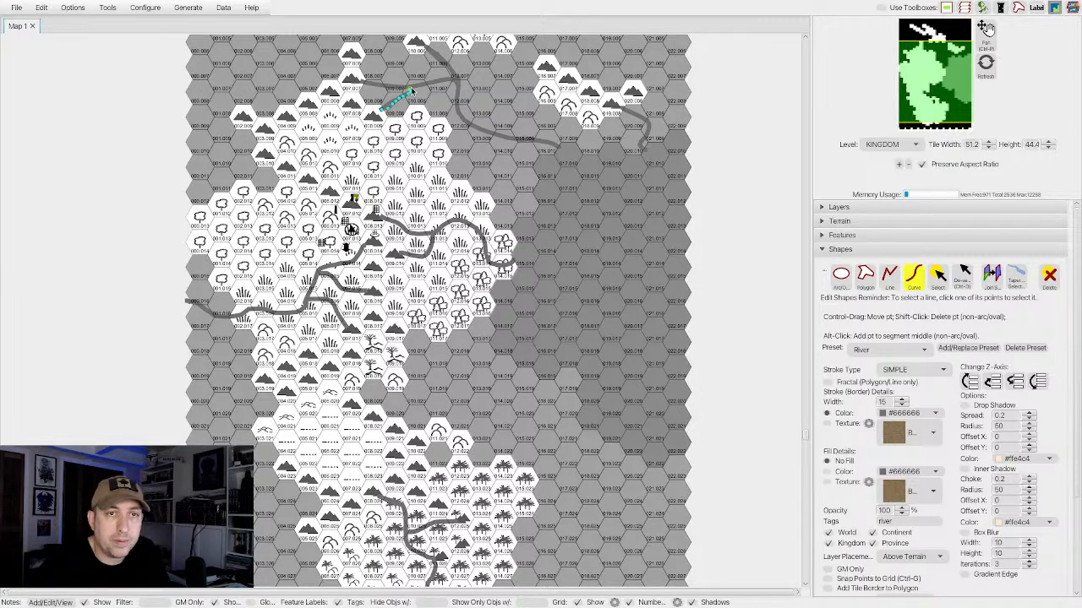
{"action": "left_click", "coordinate": [907, 286]}
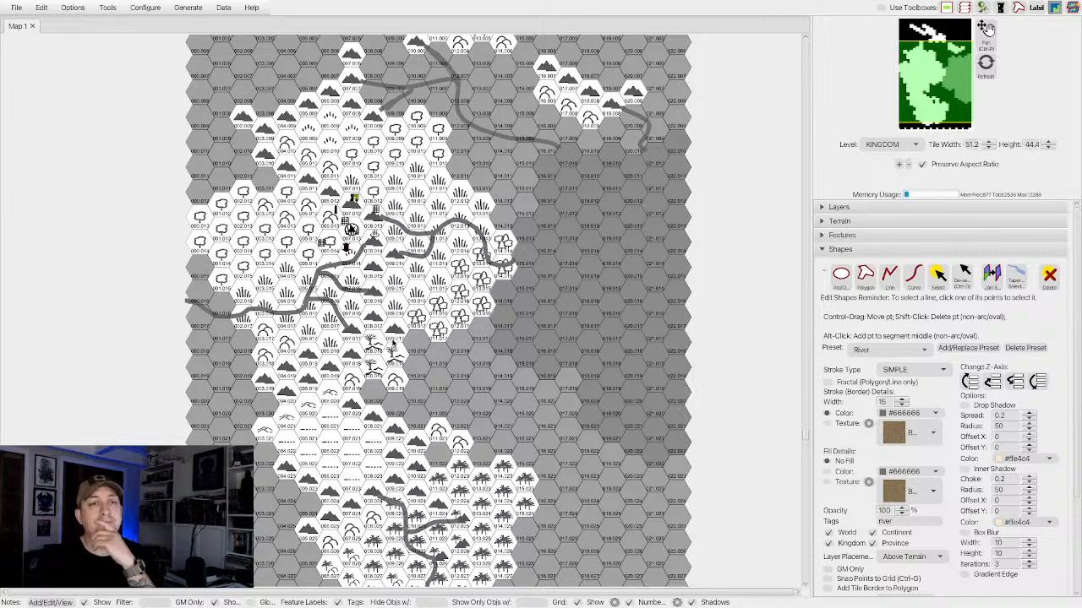
Place black X feature markers just southeast of the central settlement and in the forest west of it.
{"action": "left_click", "coordinate": [824, 252]}
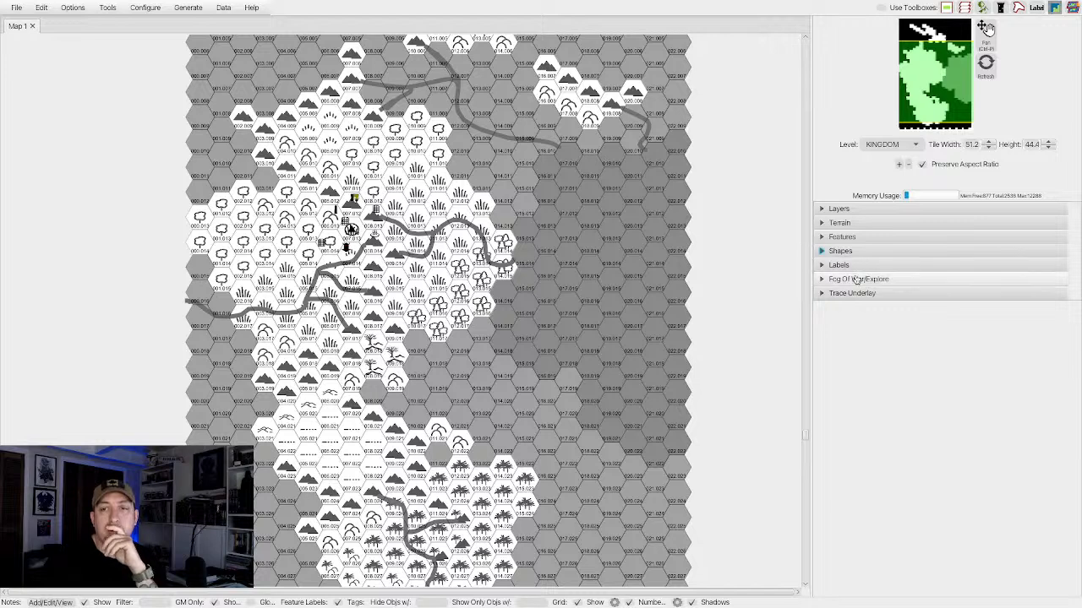
{"action": "left_click", "coordinate": [835, 236]}
{"action": "scroll", "coordinate": [907, 389], "scroll_direction": "down", "scroll_amount": 10}
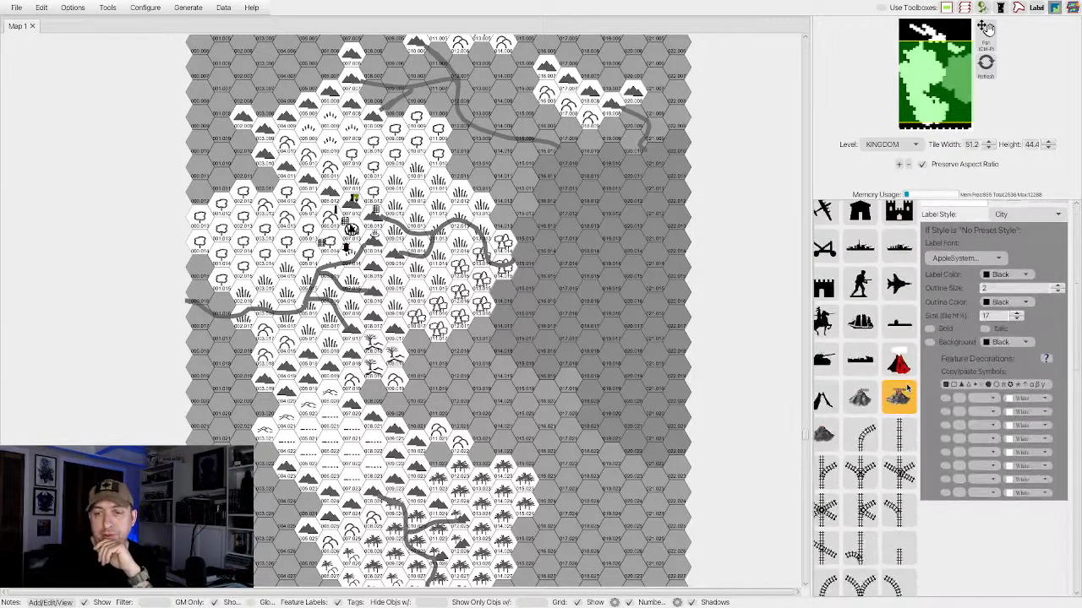
{"action": "scroll", "coordinate": [907, 387], "scroll_direction": "down", "scroll_amount": 3}
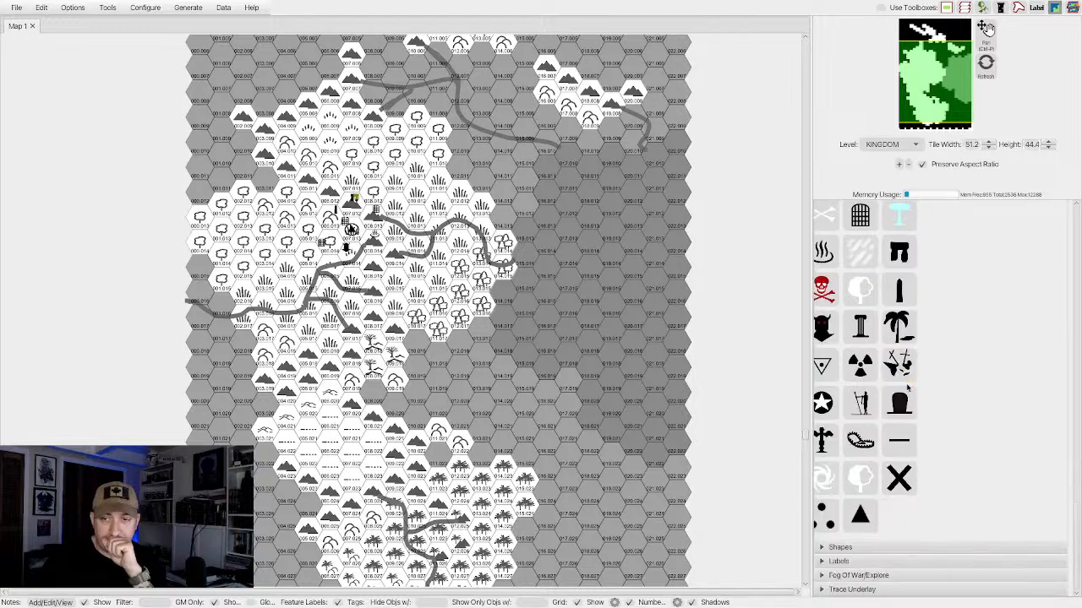
{"action": "left_click", "coordinate": [898, 476]}
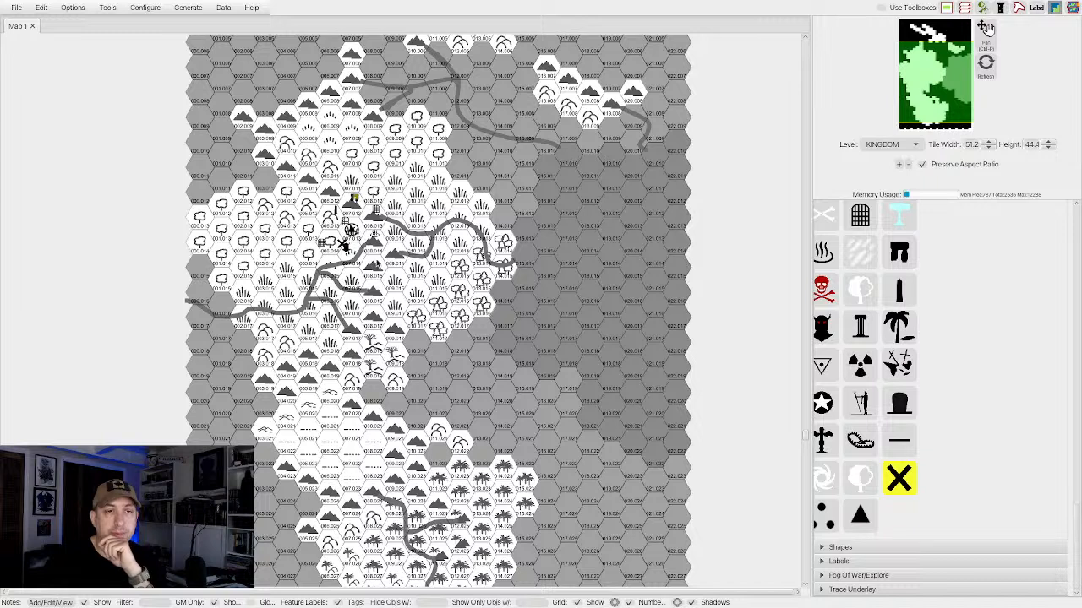
{"action": "left_click", "coordinate": [380, 259]}
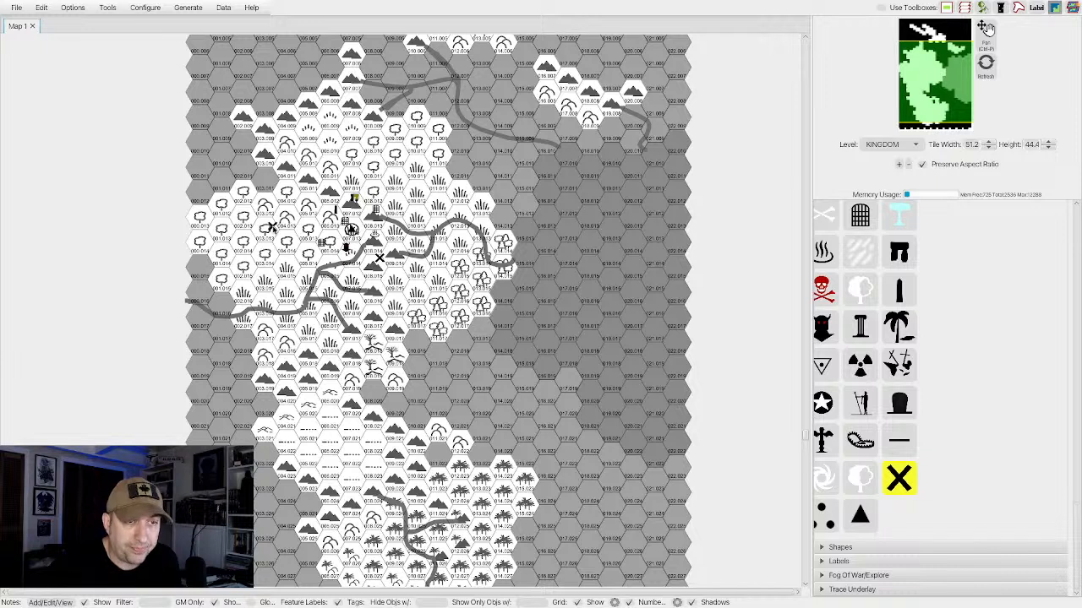
{"action": "left_click", "coordinate": [272, 227]}
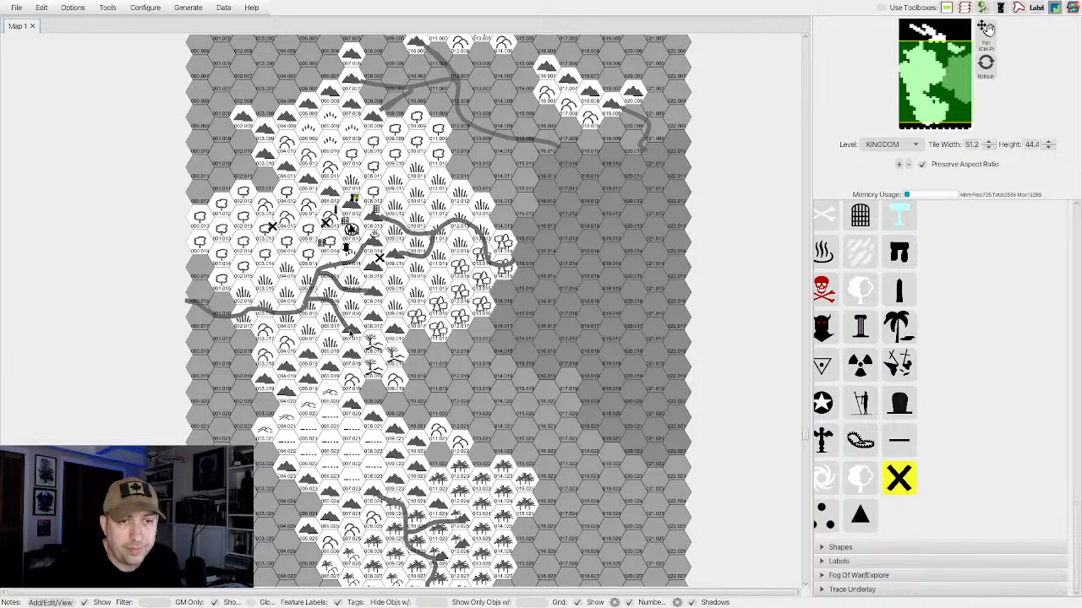
Place more X markers on two hexes of the southern desert, in the eastern palm jungle and in the southwestern jungle.
{"action": "left_click", "coordinate": [356, 446]}
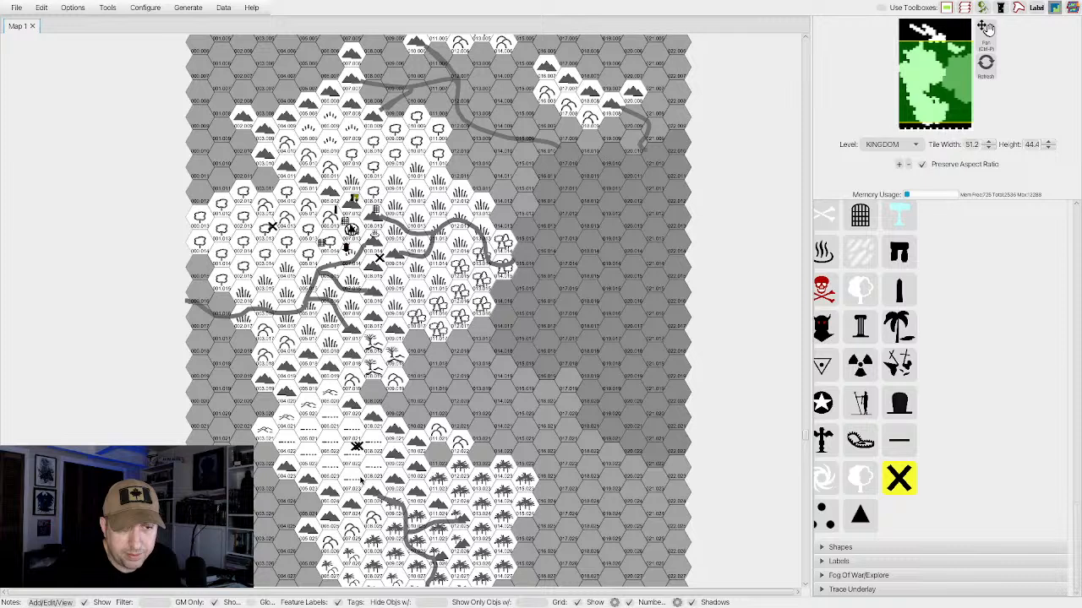
{"action": "left_click", "coordinate": [338, 482]}
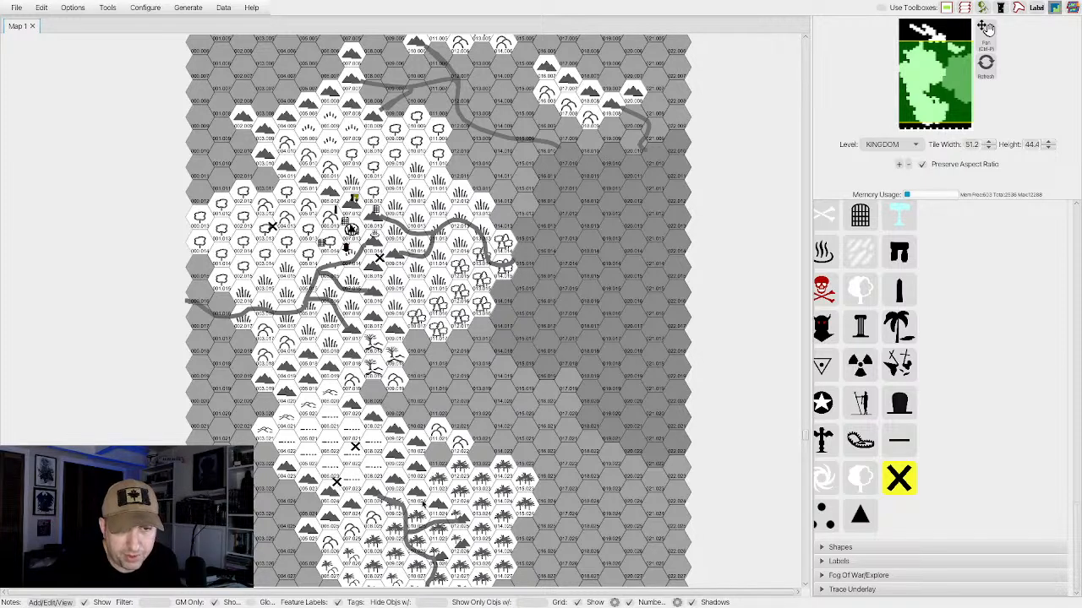
{"action": "left_click", "coordinate": [477, 496]}
{"action": "scroll", "coordinate": [431, 505], "scroll_direction": "down", "scroll_amount": 5}
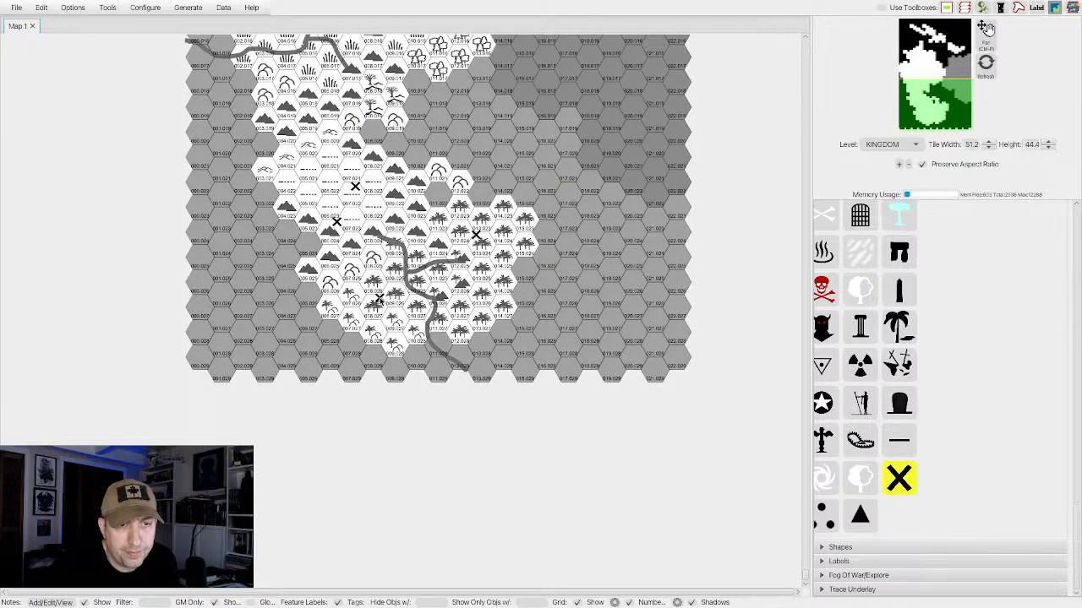
Scatter X markers over the northern and western forests, the northern and southwestern hills, the eastern woods and the northeastern landmass.
{"action": "scroll", "coordinate": [423, 287], "scroll_direction": "up", "scroll_amount": 4}
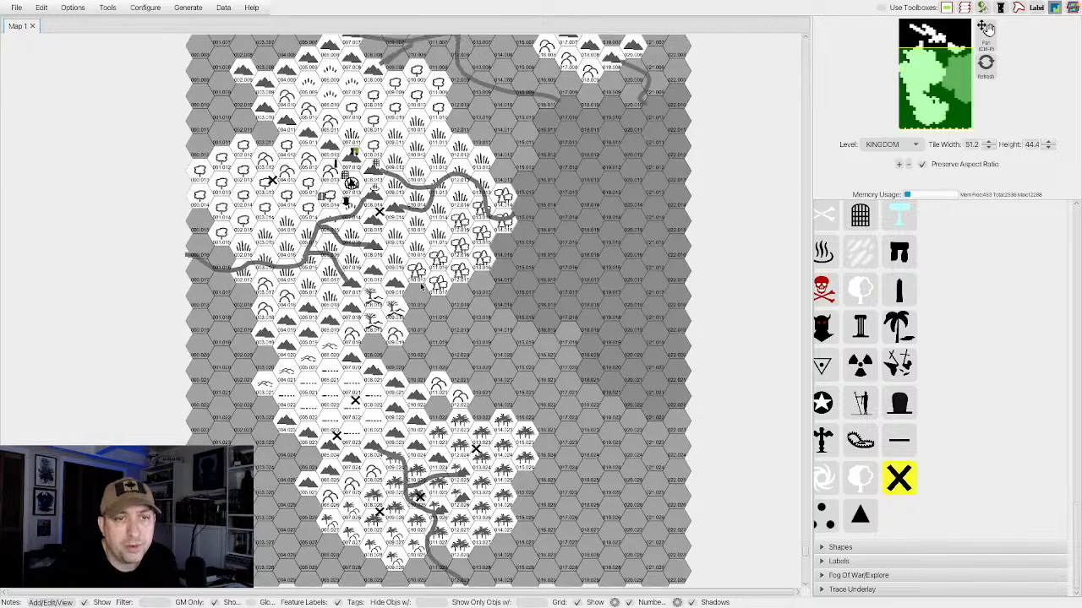
{"action": "scroll", "coordinate": [418, 283], "scroll_direction": "up", "scroll_amount": 1}
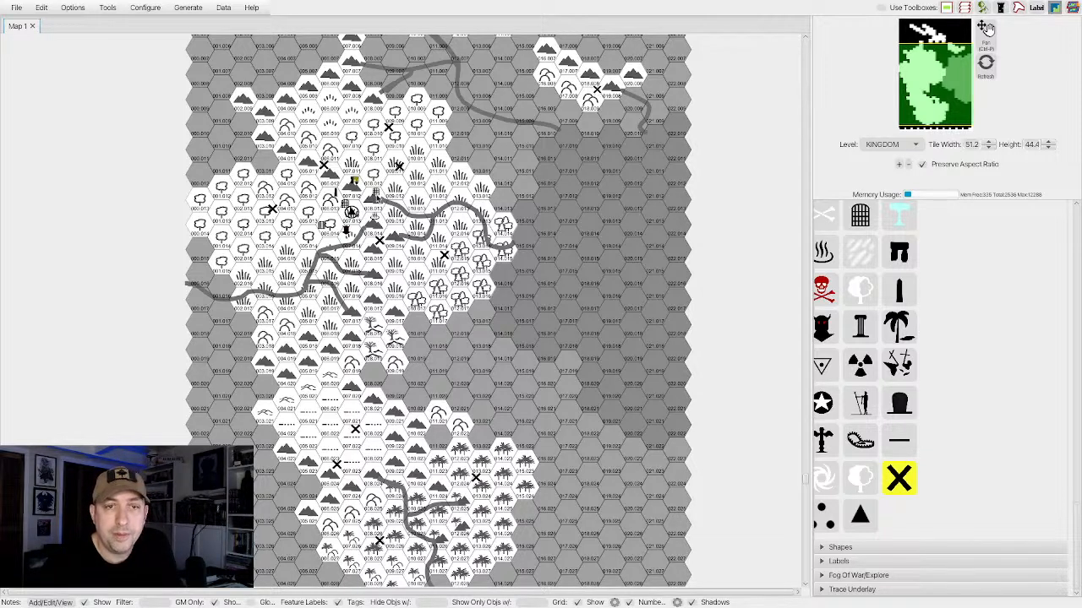
{"action": "left_click", "coordinate": [408, 228]}
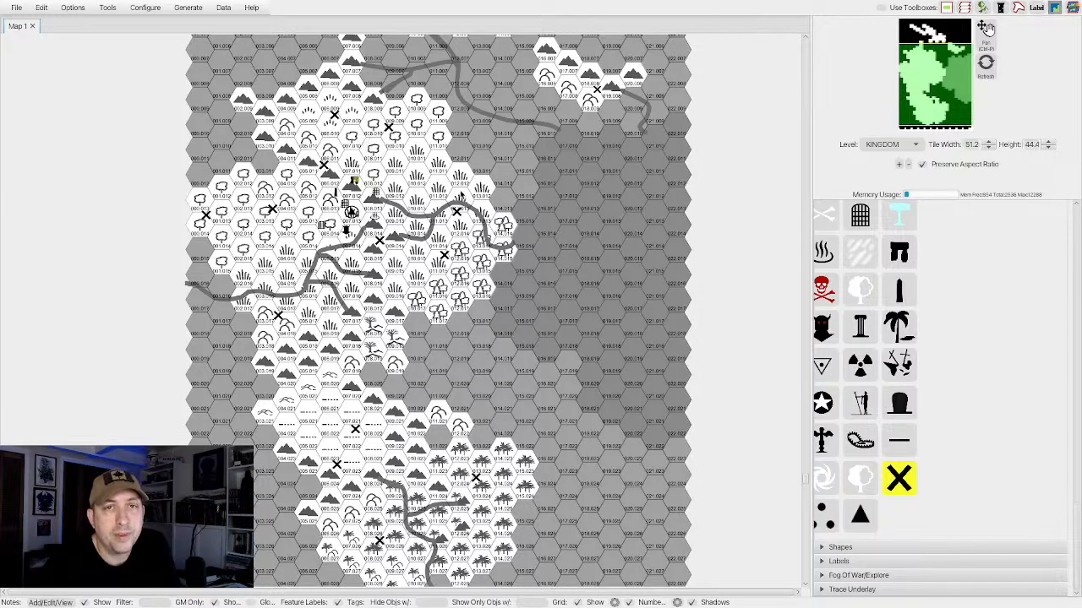
Place X markers on the northernmost mountain ridge, two grey hexes in the northeast and two in the northwest.
{"action": "scroll", "coordinate": [345, 113], "scroll_direction": "up", "scroll_amount": 3}
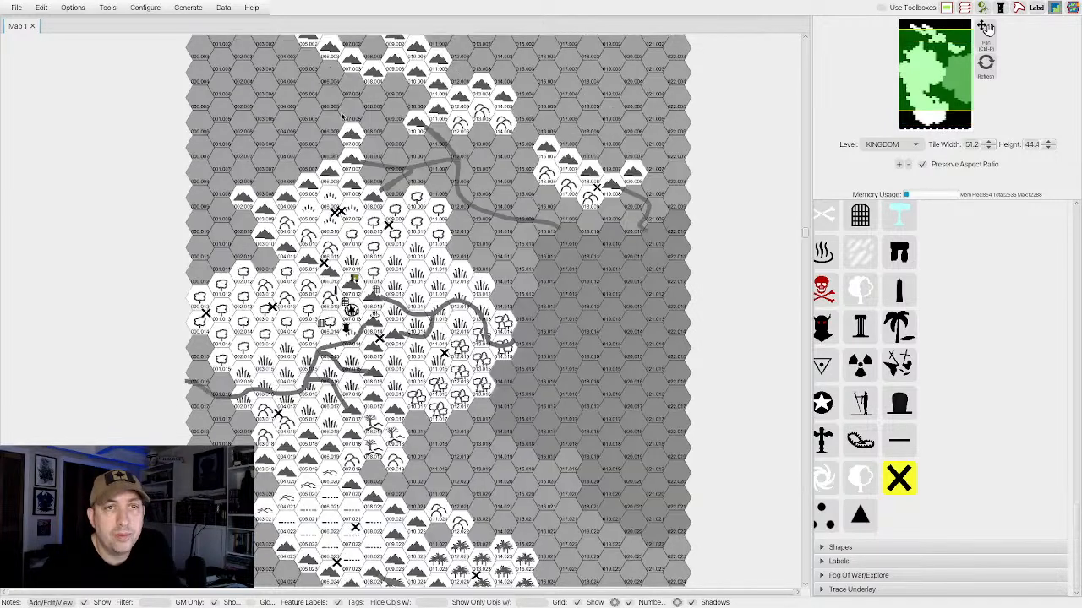
{"action": "scroll", "coordinate": [342, 117], "scroll_direction": "up", "scroll_amount": 9}
{"action": "scroll", "coordinate": [342, 117], "scroll_direction": "down", "scroll_amount": 2}
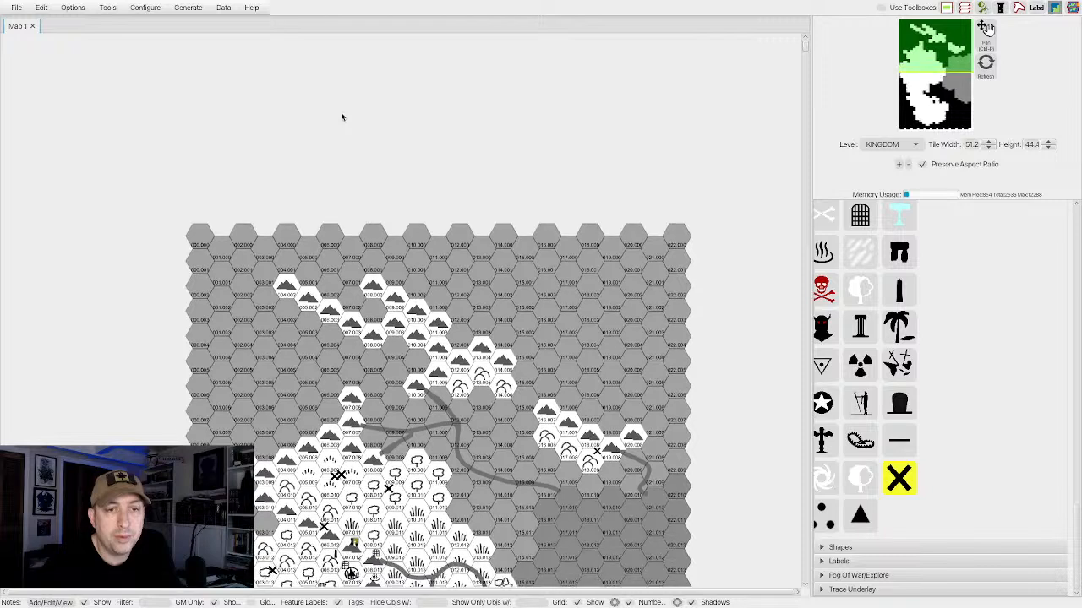
{"action": "left_click", "coordinate": [301, 290]}
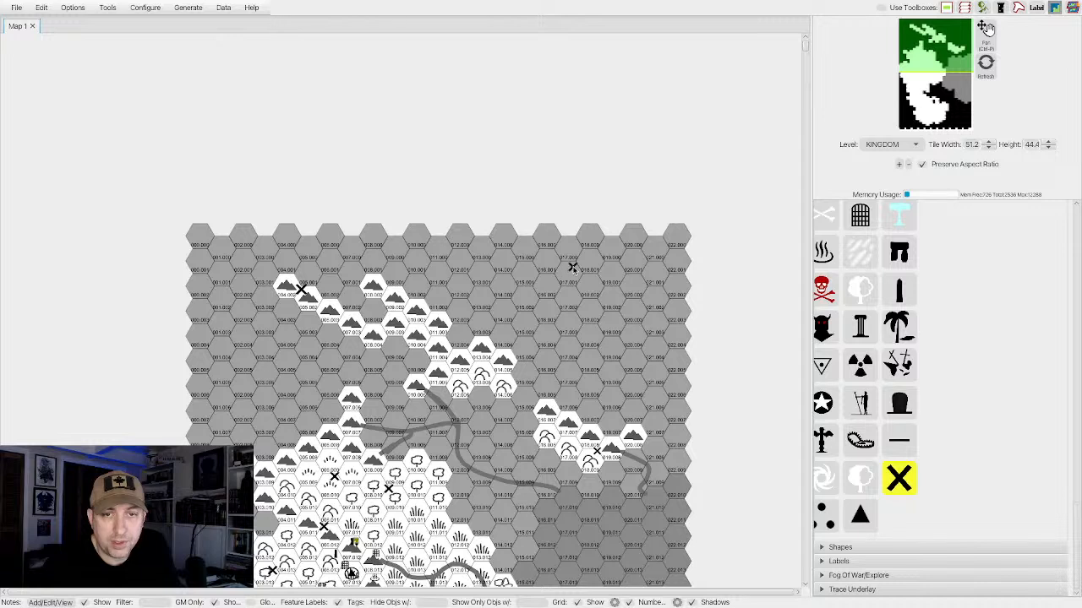
{"action": "left_click", "coordinate": [635, 329]}
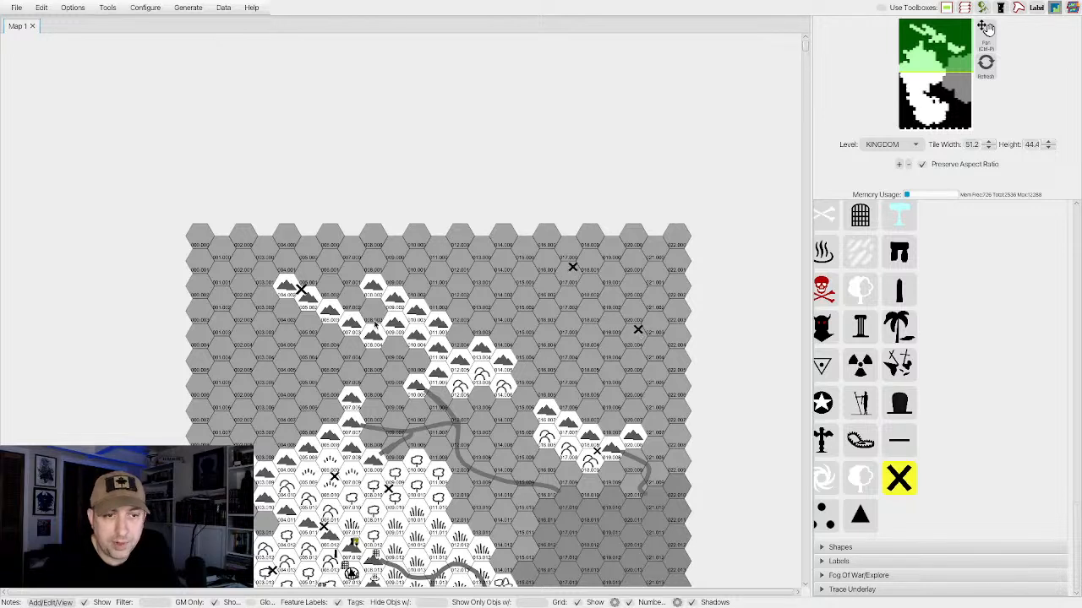
{"action": "left_click", "coordinate": [238, 355]}
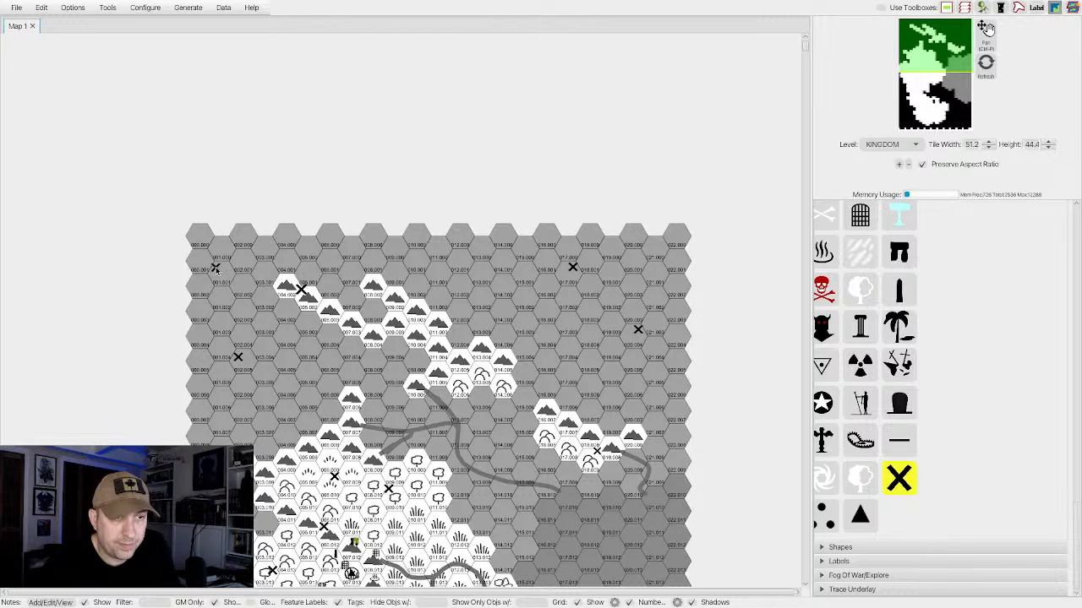
{"action": "left_click", "coordinate": [216, 269]}
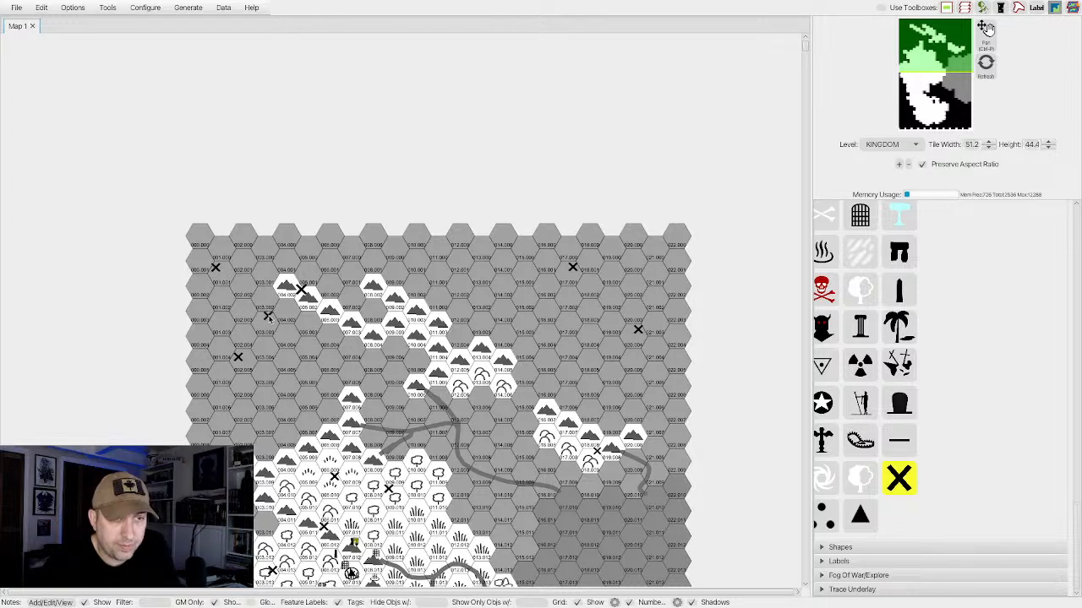
Place X markers on several grey hexes of the northwestern sea and beside the northern mountain ridge.
{"action": "left_click", "coordinate": [268, 315]}
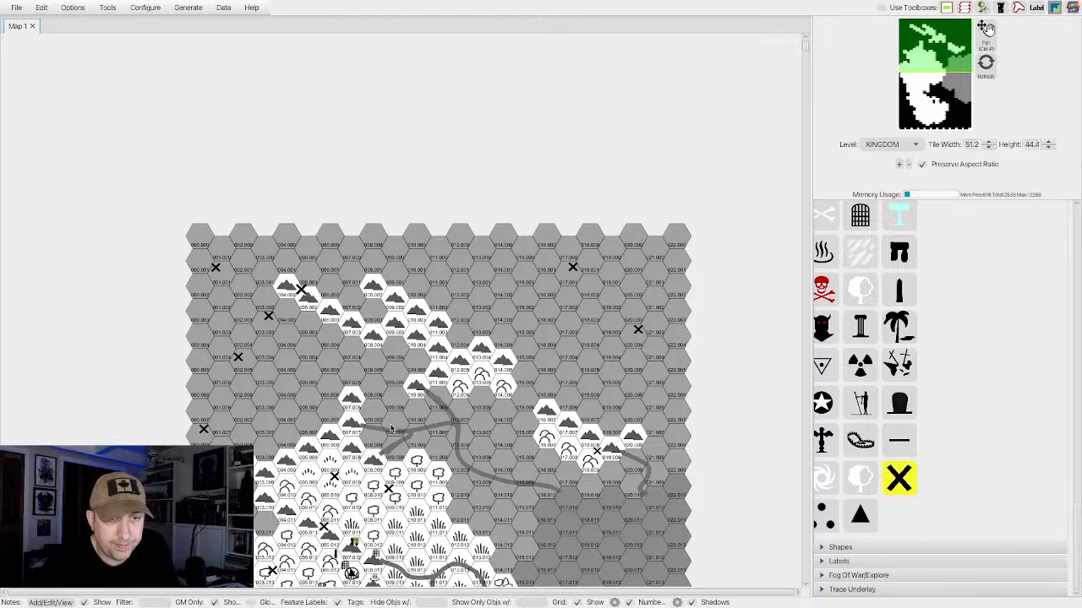
{"action": "left_click", "coordinate": [354, 366]}
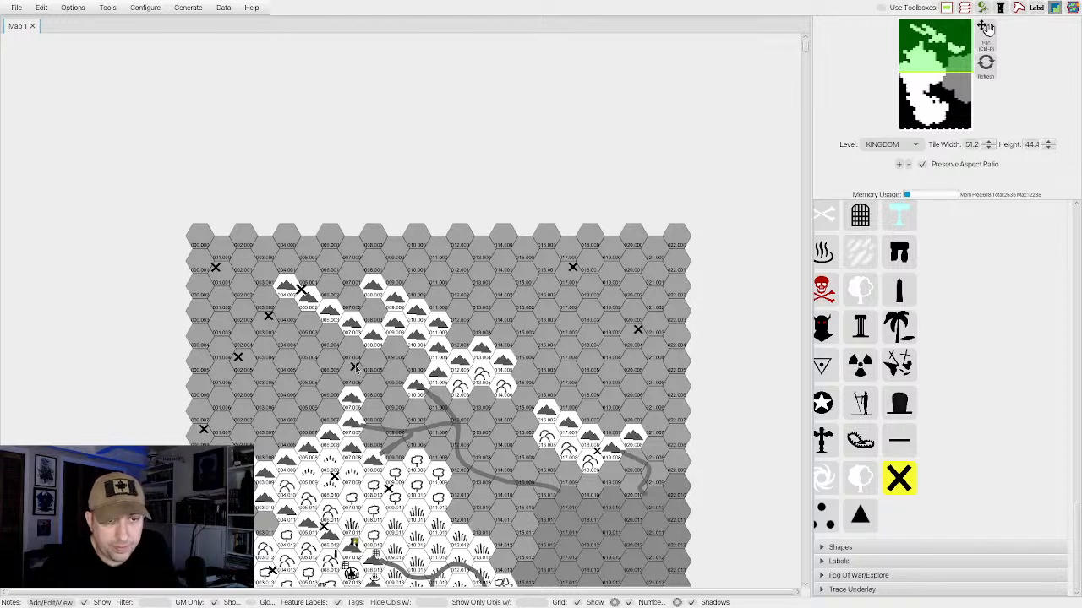
{"action": "left_click", "coordinate": [304, 417]}
Place five X markers down the eastern sea, starting on the northern river and ending in the far east.
{"action": "scroll", "coordinate": [454, 412], "scroll_direction": "down", "scroll_amount": 5}
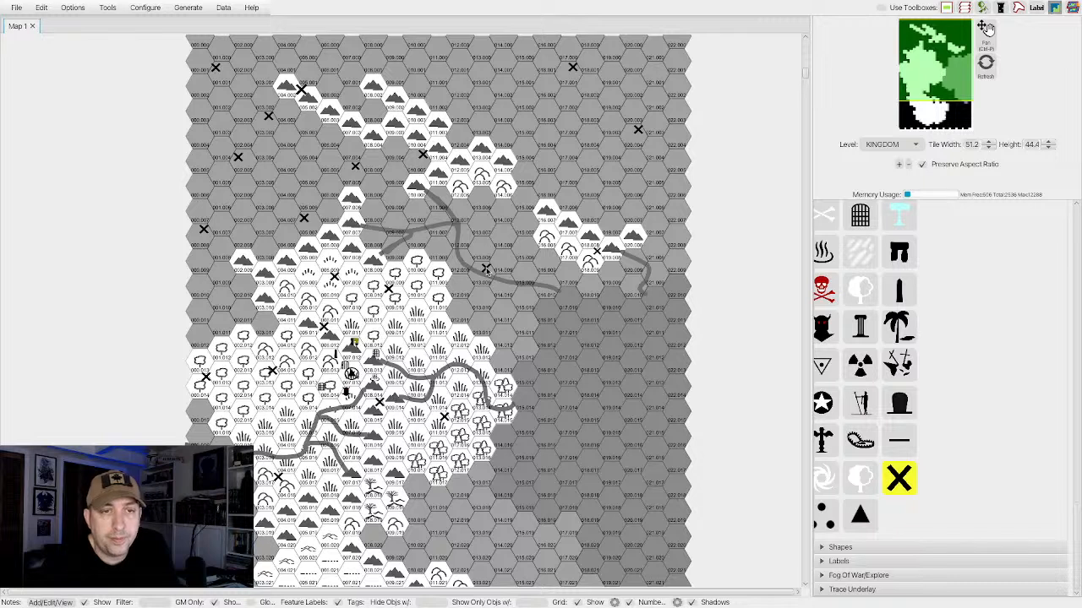
{"action": "left_click", "coordinate": [486, 269]}
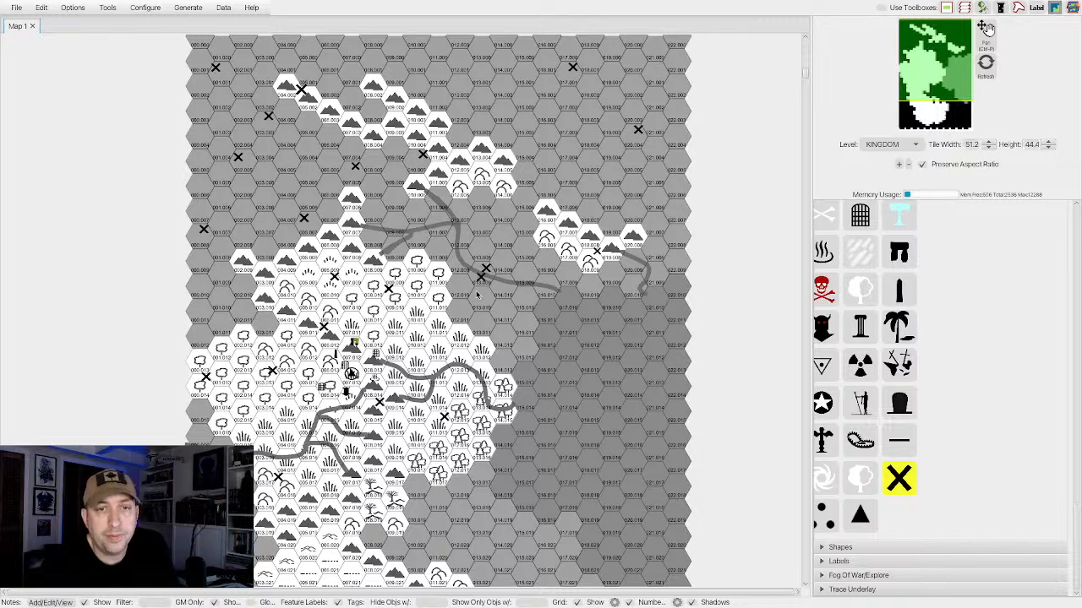
{"action": "left_click", "coordinate": [529, 317]}
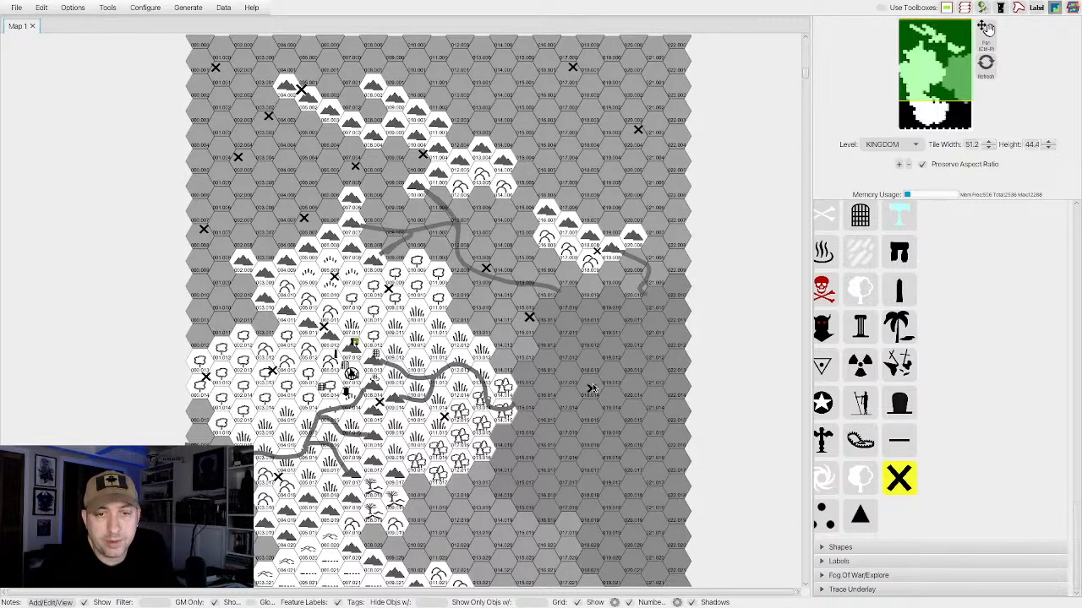
{"action": "left_click", "coordinate": [593, 384]}
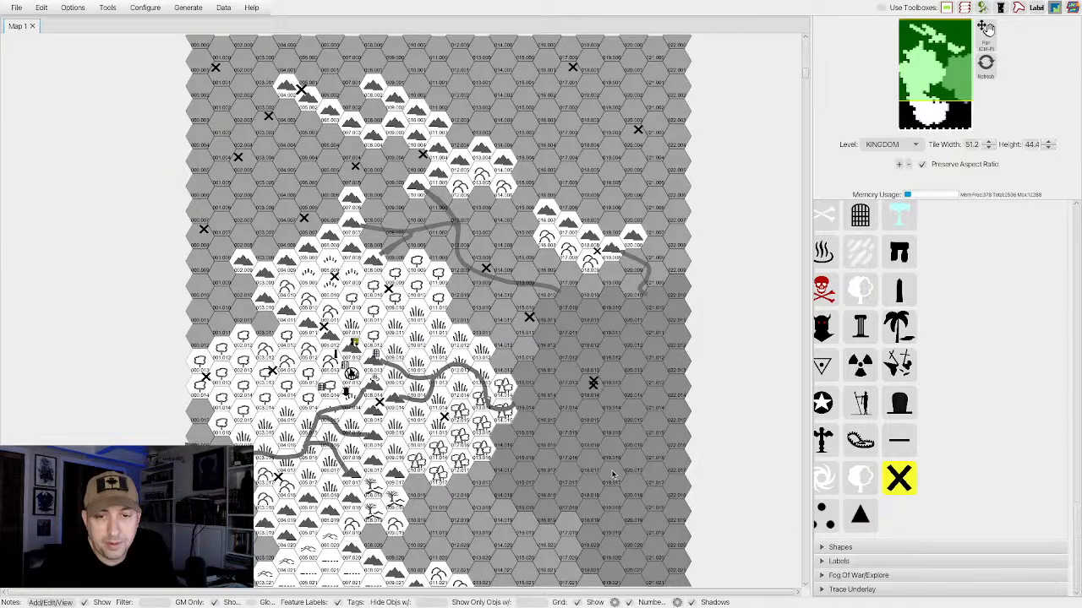
{"action": "left_click", "coordinate": [604, 472]}
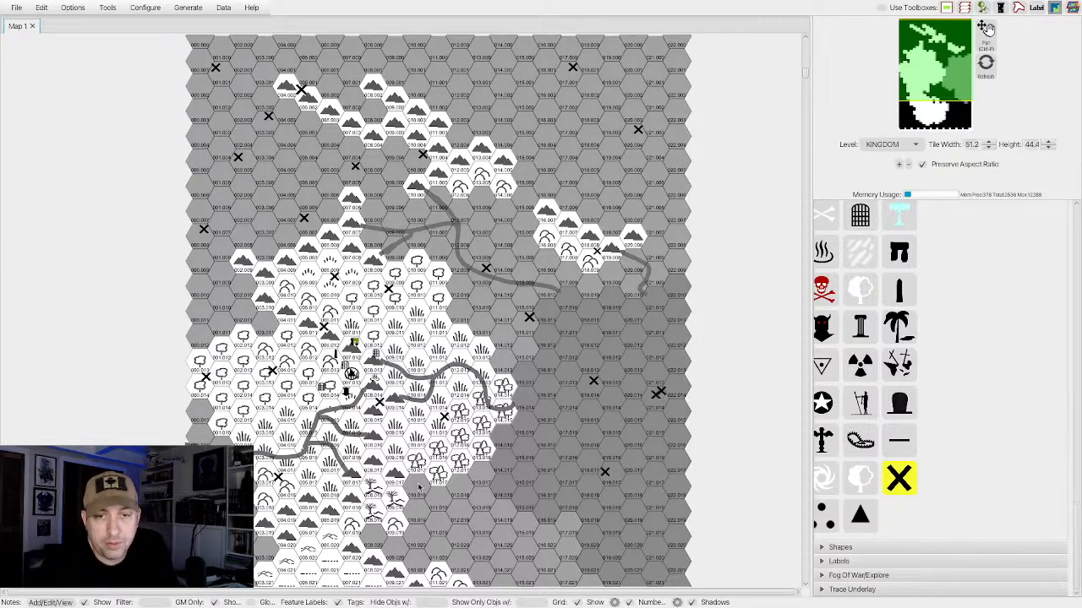
Place X markers on two sea hexes northeast and east of the southern jungle and on one southwestern sea hex.
{"action": "scroll", "coordinate": [417, 486], "scroll_direction": "down", "scroll_amount": 5}
{"action": "scroll", "coordinate": [418, 486], "scroll_direction": "down", "scroll_amount": 1}
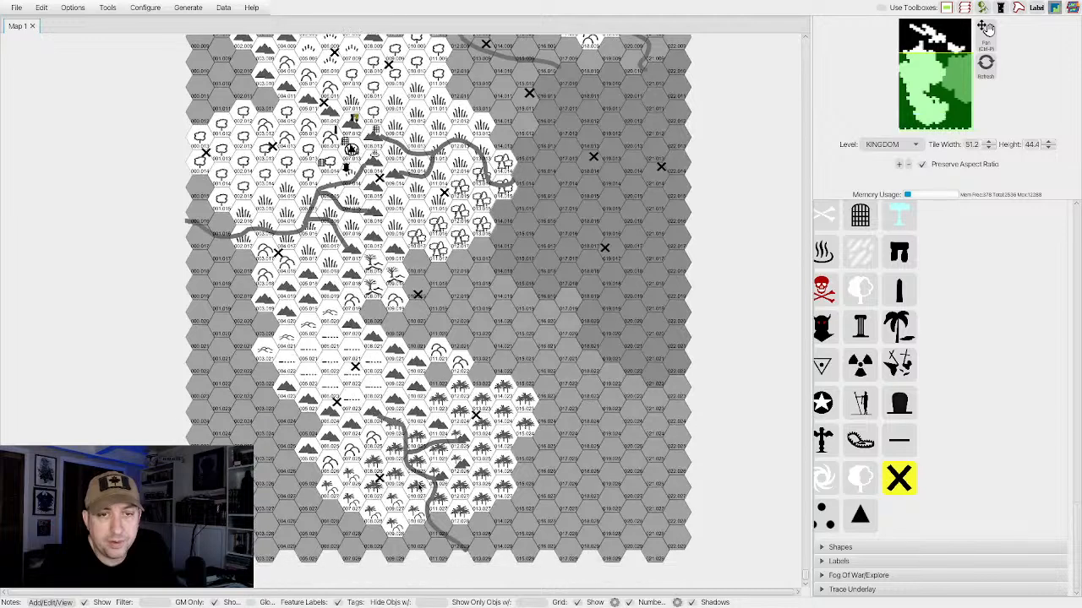
{"action": "left_click", "coordinate": [522, 350]}
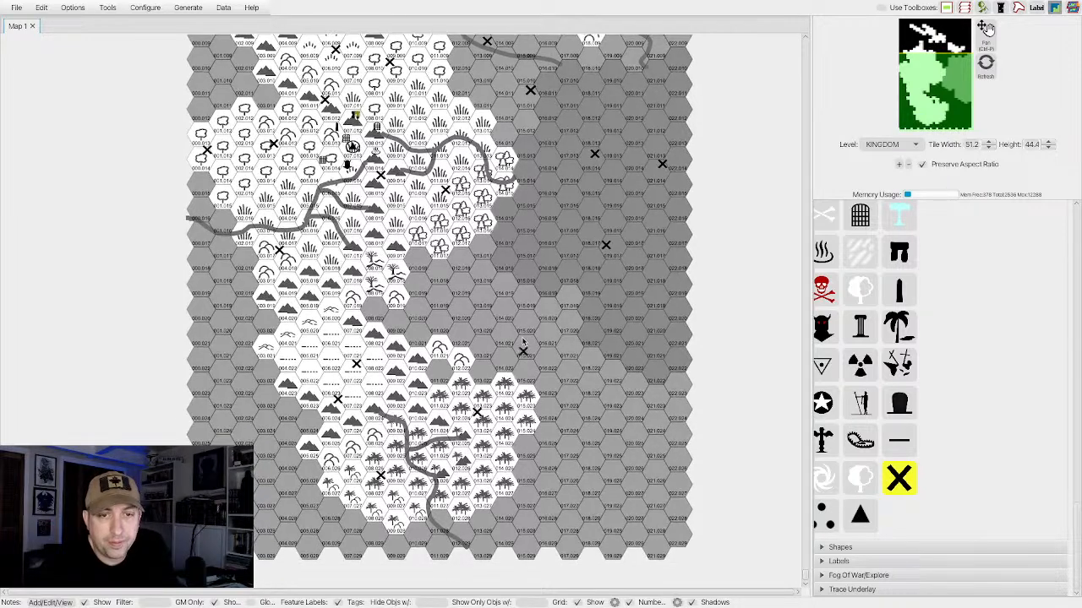
{"action": "left_click", "coordinate": [569, 389]}
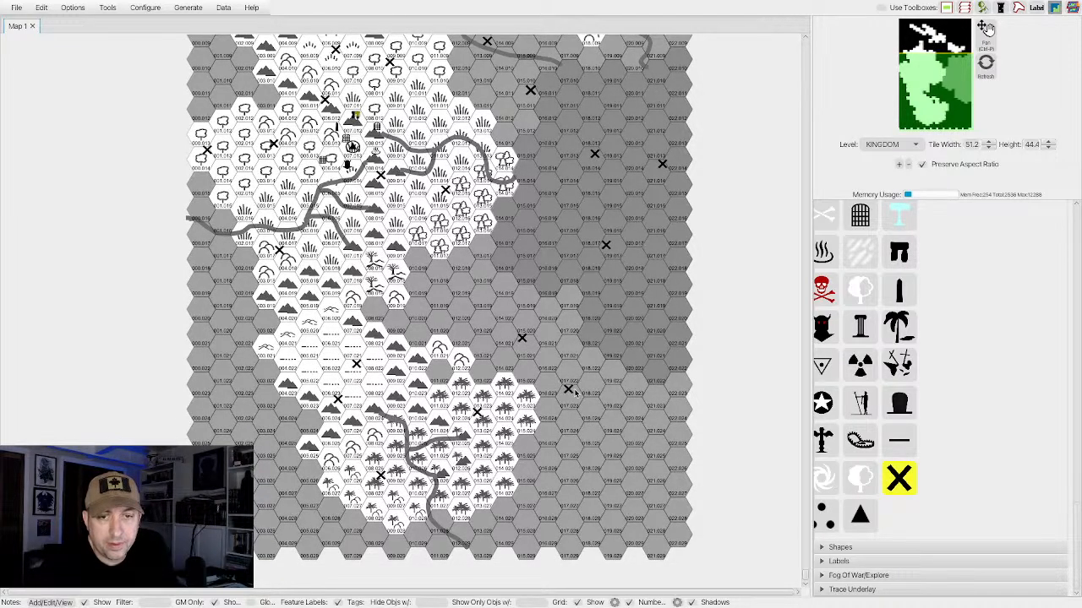
{"action": "left_click", "coordinate": [526, 400]}
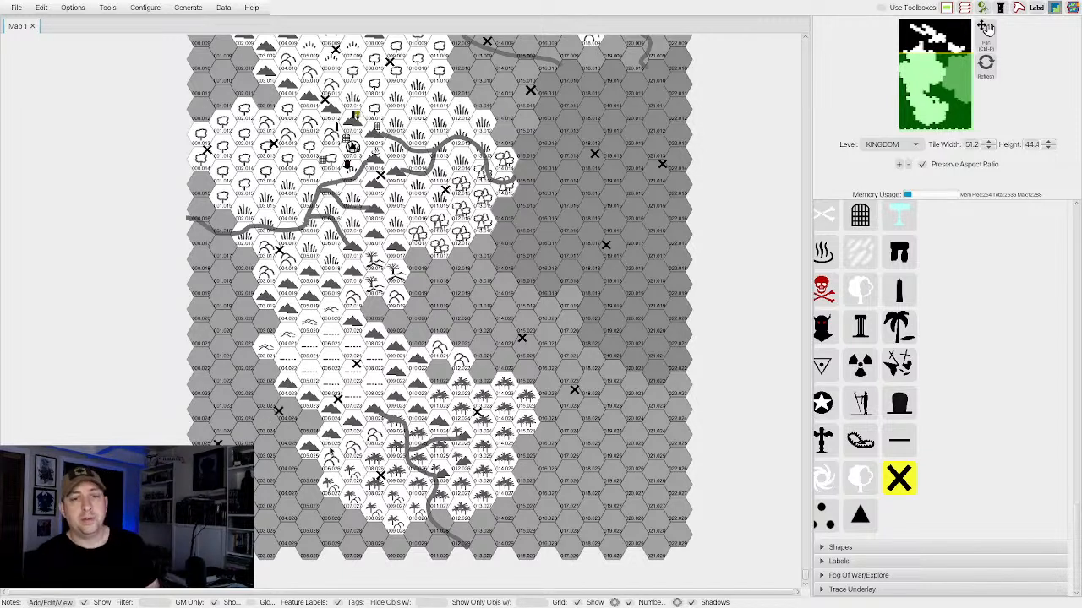
Place X markers in the southern jungle hills and on a hex of the far southeastern sea.
{"action": "left_click", "coordinate": [393, 516]}
{"action": "left_click_drag", "start_coordinate": [390, 513], "coordinate": [380, 499]}
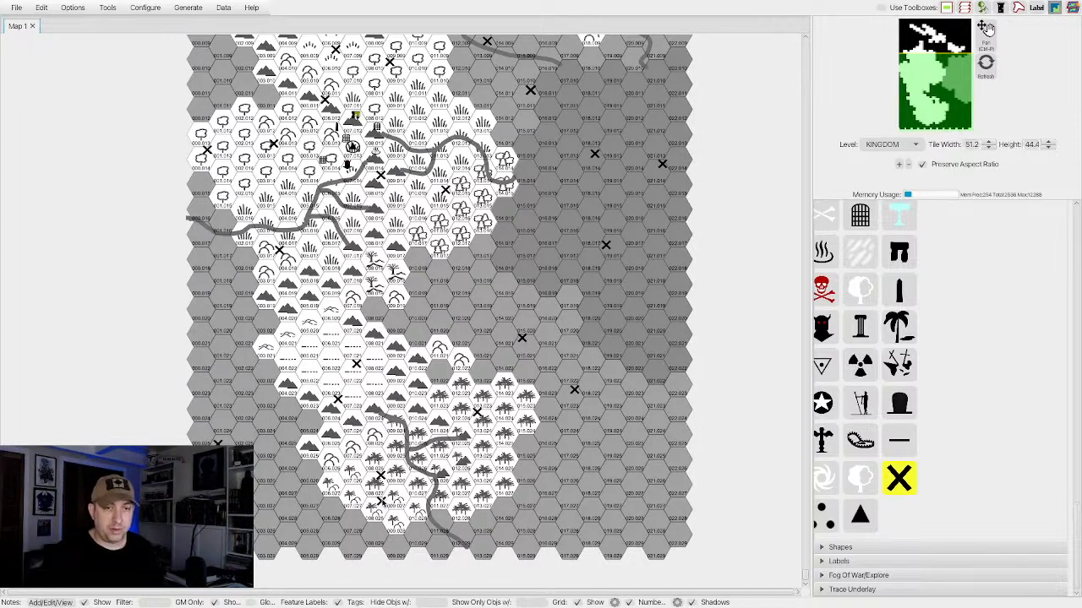
{"action": "left_click", "coordinate": [542, 470]}
{"action": "left_click_drag", "start_coordinate": [589, 475], "coordinate": [594, 479]}
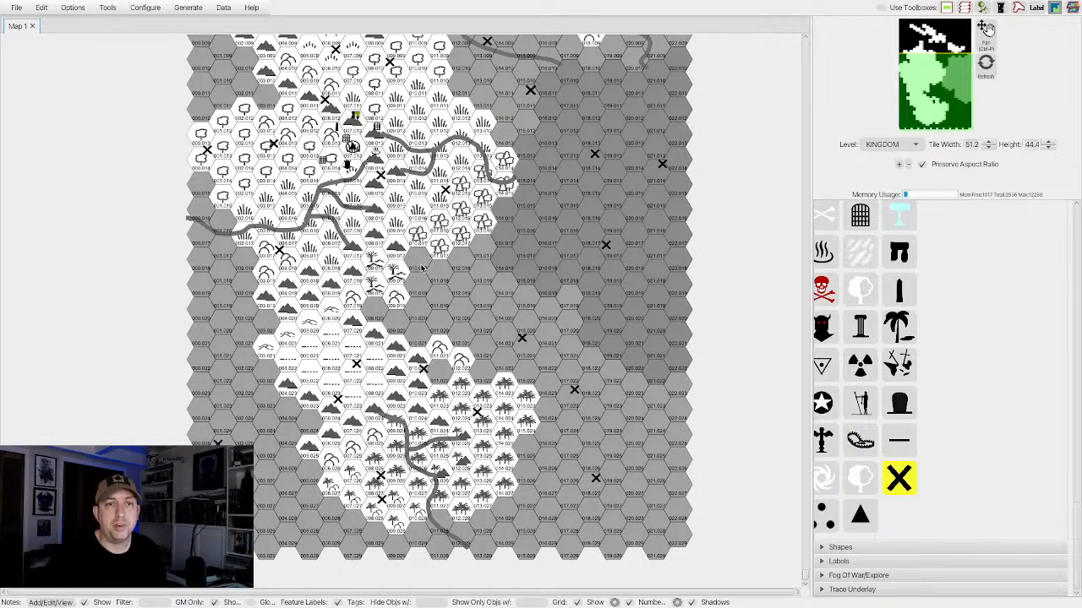
Place X markers in the grassland south of the river, the southwestern mountains, the eastern grassland and the western sea.
{"action": "left_click", "coordinate": [405, 215]}
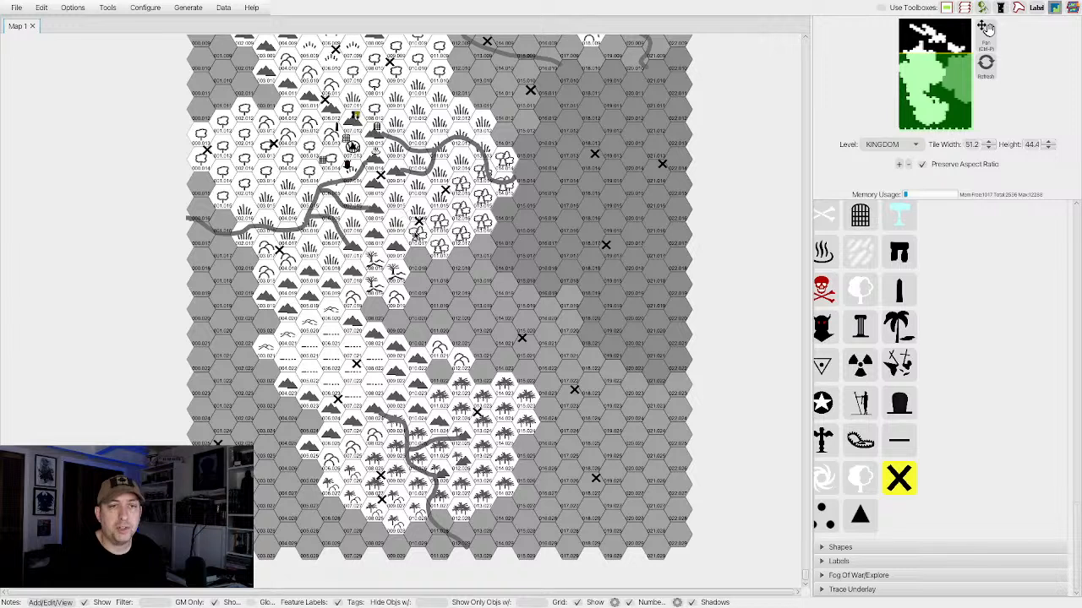
{"action": "left_click", "coordinate": [374, 252]}
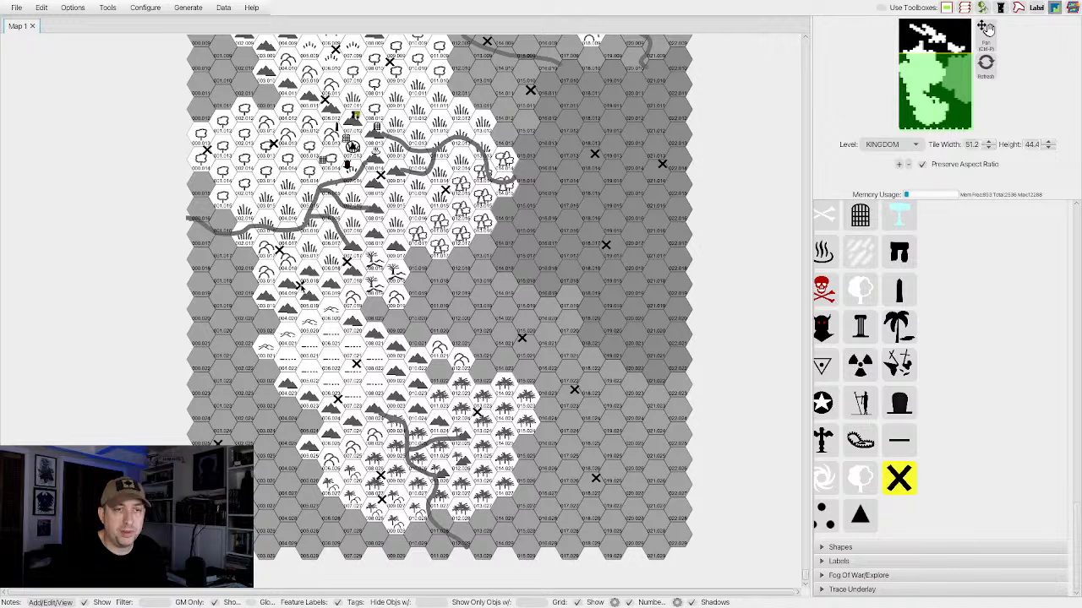
{"action": "left_click", "coordinate": [301, 286]}
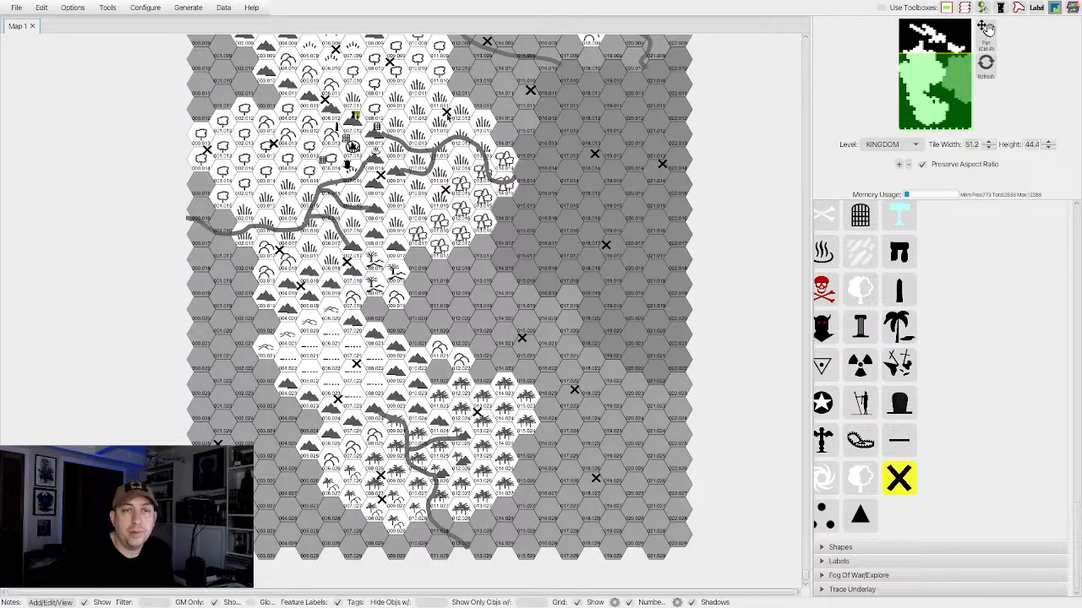
{"action": "left_click", "coordinate": [219, 66]}
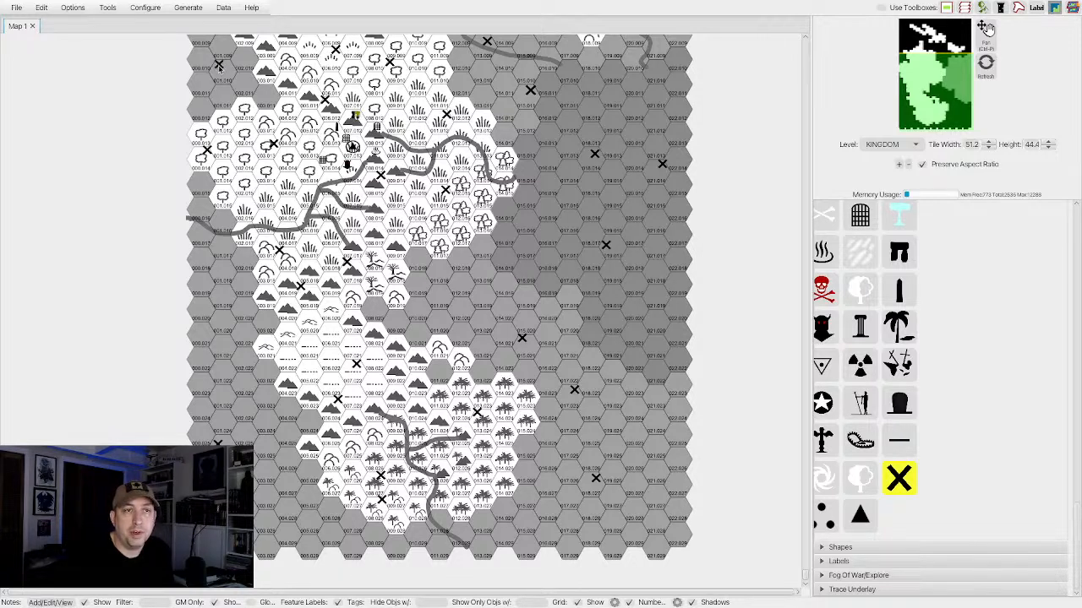
{"action": "left_click", "coordinate": [221, 67]}
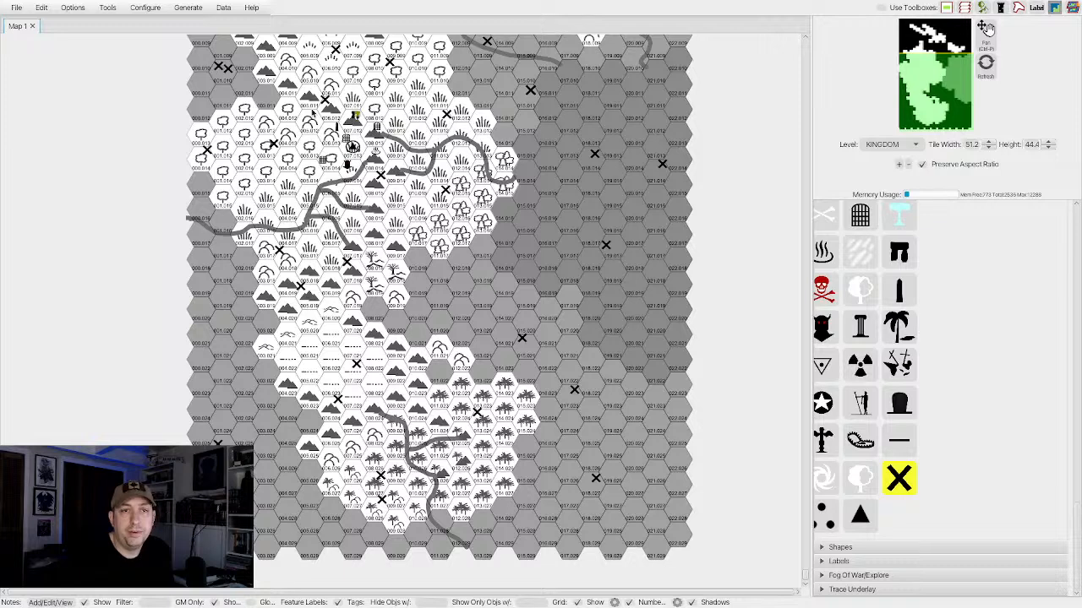
Place X markers in the sea northeast of the northern ridge and in the strait south of it, and stop placing features.
{"action": "scroll", "coordinate": [311, 110], "scroll_direction": "up", "scroll_amount": 5}
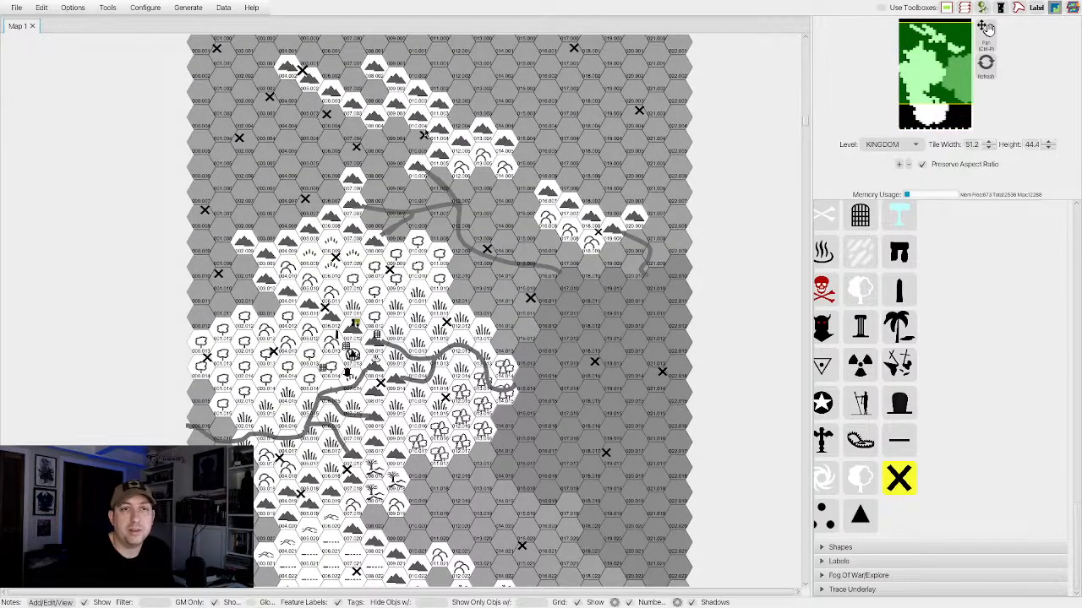
{"action": "left_click", "coordinate": [444, 72]}
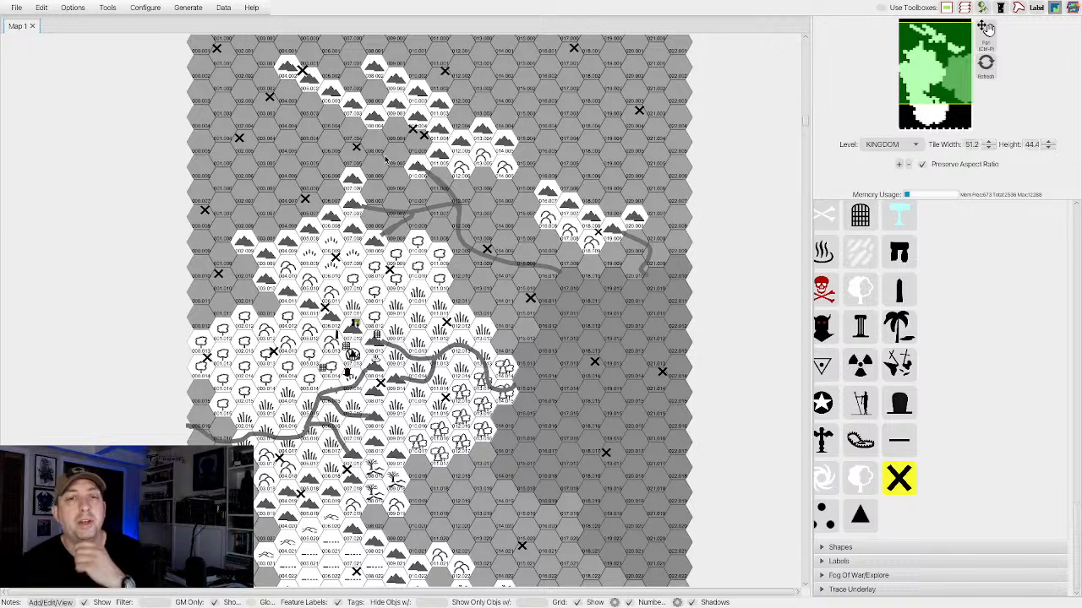
{"action": "left_click", "coordinate": [384, 156]}
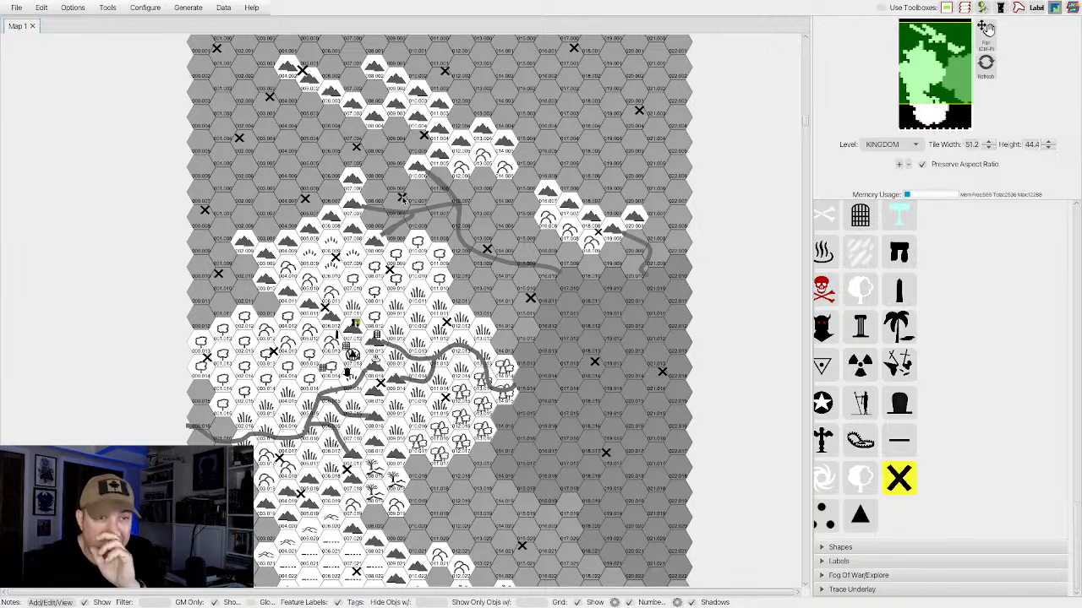
{"action": "left_click", "coordinate": [416, 332]}
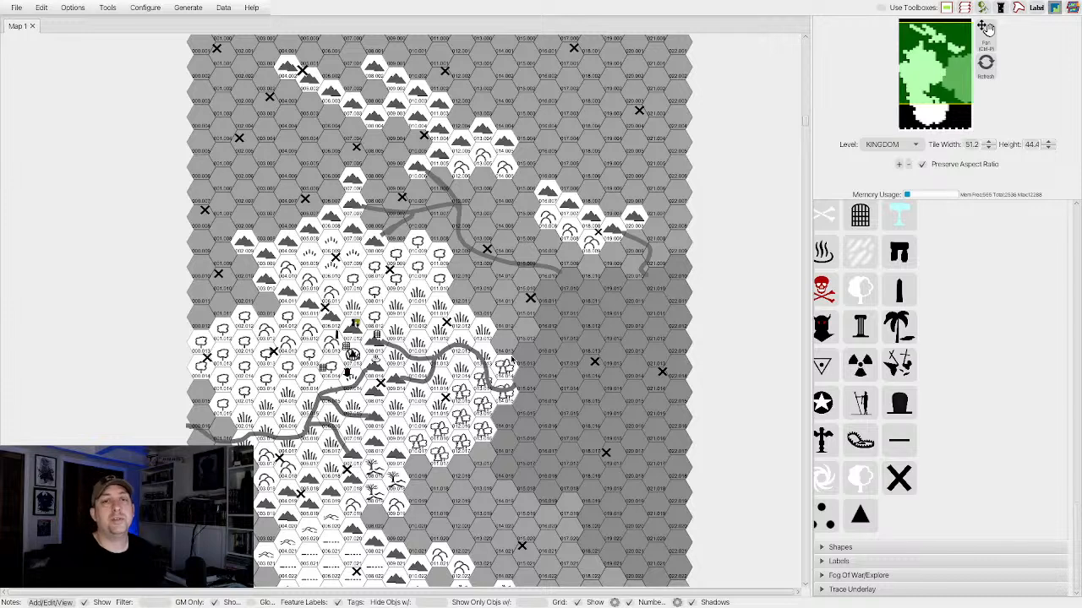
Close the feature tools and open the terrain palette.
{"action": "scroll", "coordinate": [511, 361], "scroll_direction": "down", "scroll_amount": 1}
{"action": "scroll", "coordinate": [510, 360], "scroll_direction": "down", "scroll_amount": 2}
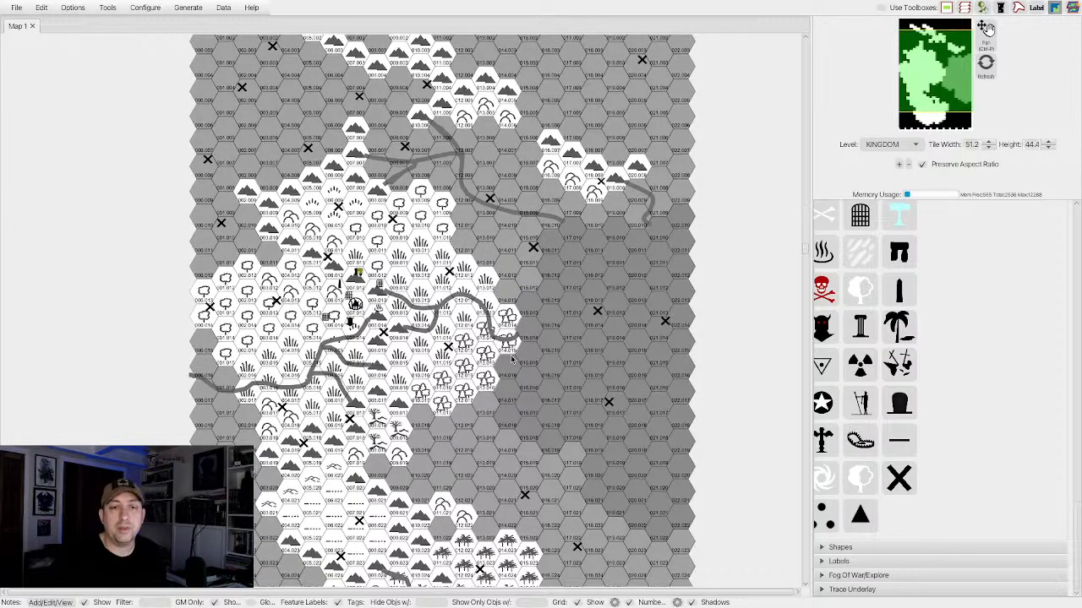
{"action": "scroll", "coordinate": [511, 360], "scroll_direction": "down", "scroll_amount": 1}
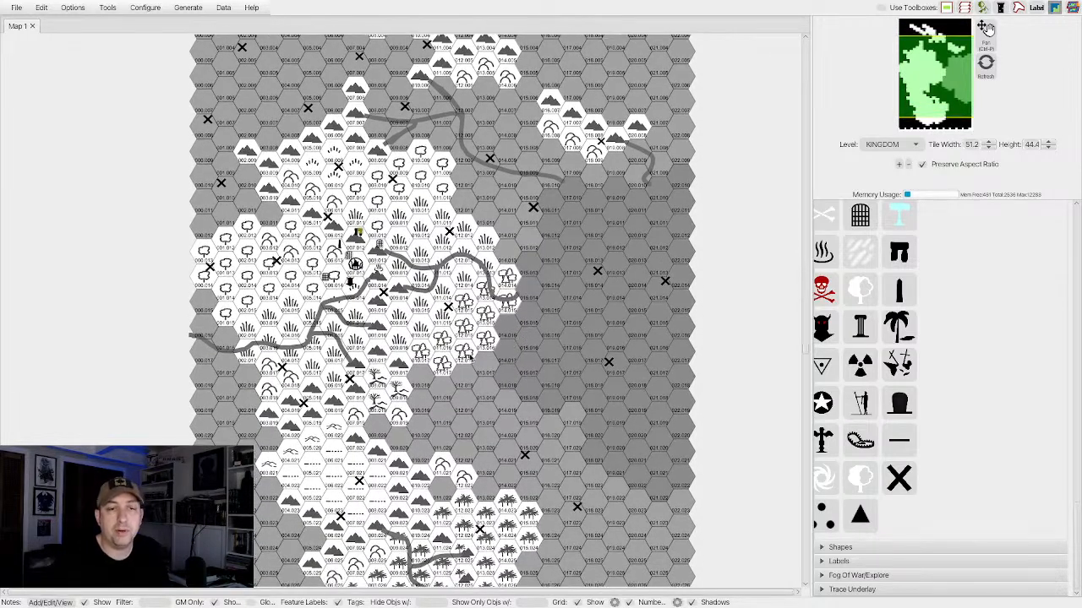
{"action": "scroll", "coordinate": [848, 287], "scroll_direction": "up", "scroll_amount": 15}
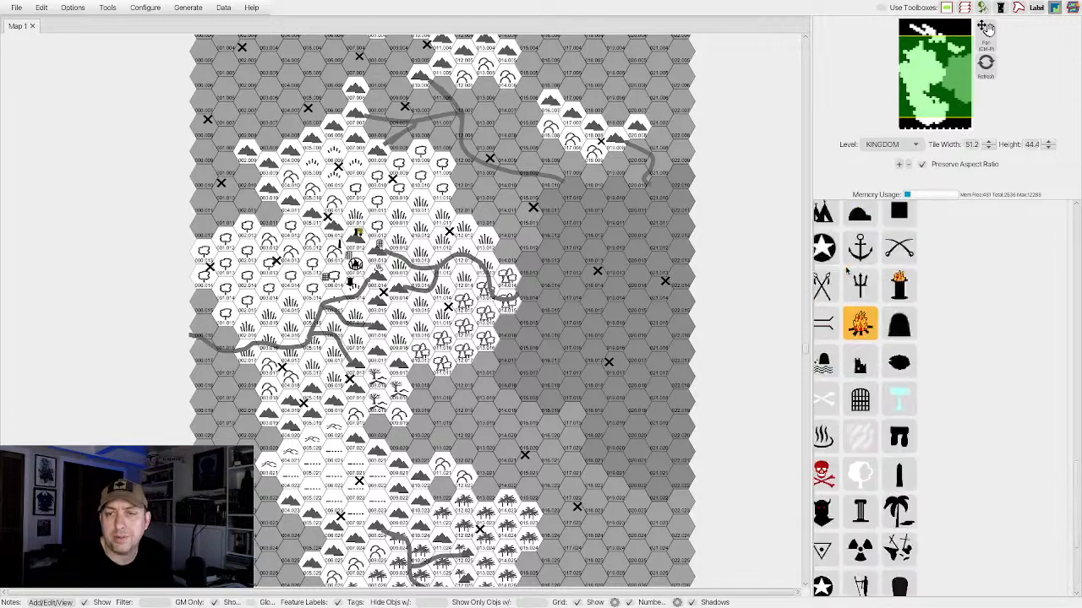
{"action": "scroll", "coordinate": [844, 278], "scroll_direction": "up", "scroll_amount": 3}
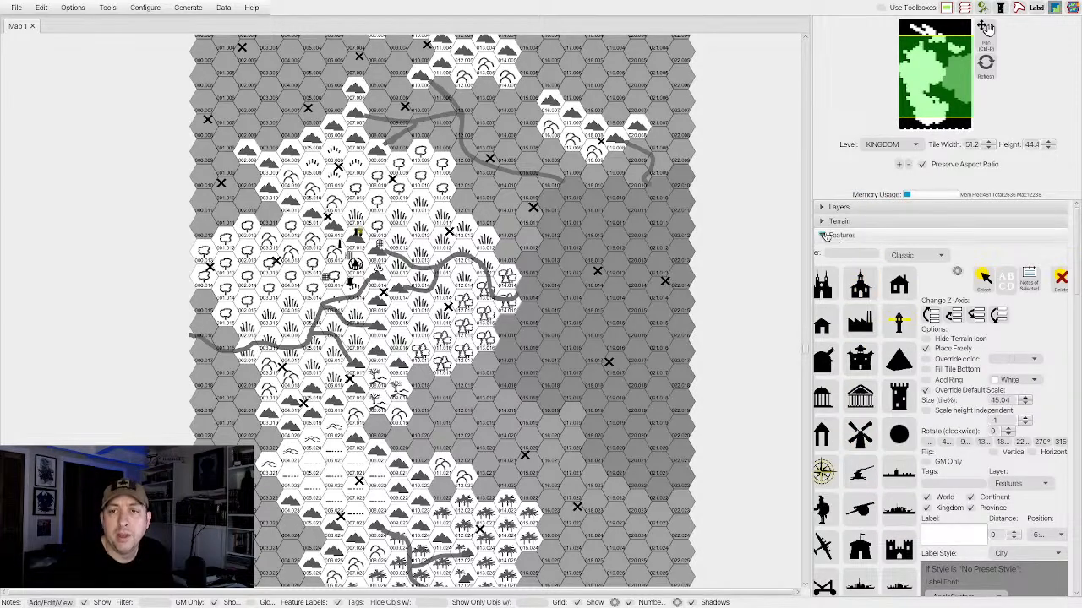
{"action": "left_click", "coordinate": [824, 237]}
{"action": "scroll", "coordinate": [460, 343], "scroll_direction": "down", "scroll_amount": 6}
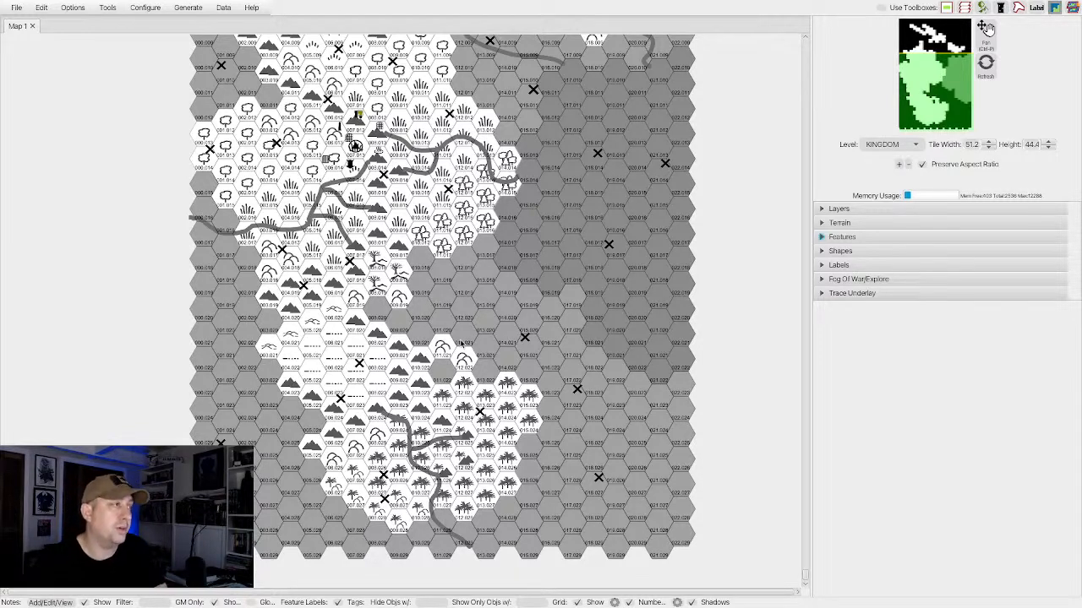
{"action": "left_click", "coordinate": [833, 223]}
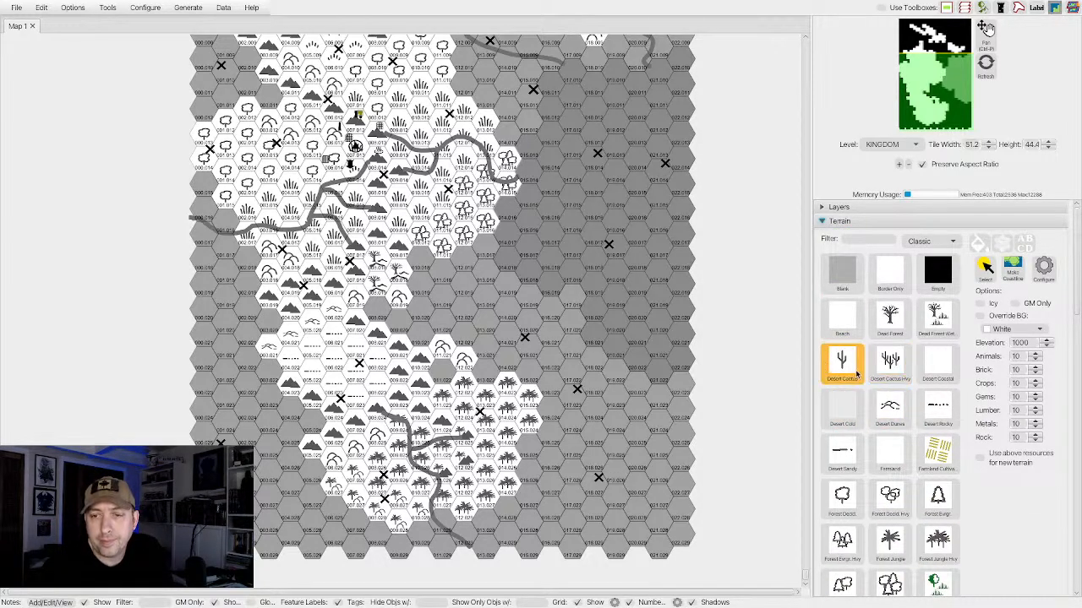
Fill the grey hex between the southern mountains and the palm jungle's northern hills with Hills Forest Jungle terrain.
{"action": "scroll", "coordinate": [889, 357], "scroll_direction": "down", "scroll_amount": 1}
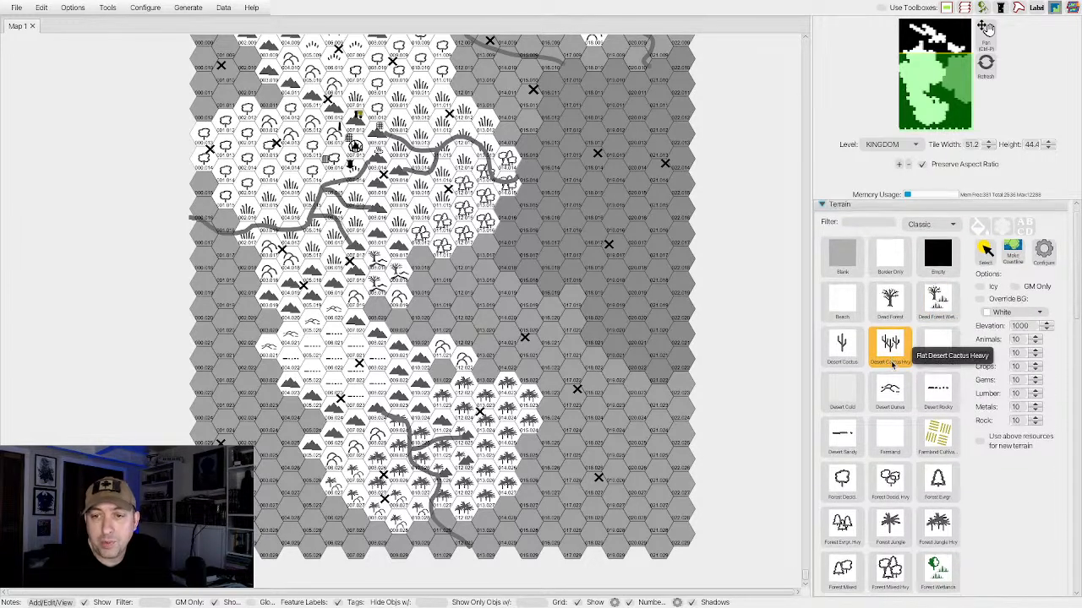
{"action": "scroll", "coordinate": [891, 363], "scroll_direction": "down", "scroll_amount": 2}
{"action": "scroll", "coordinate": [891, 367], "scroll_direction": "down", "scroll_amount": 4}
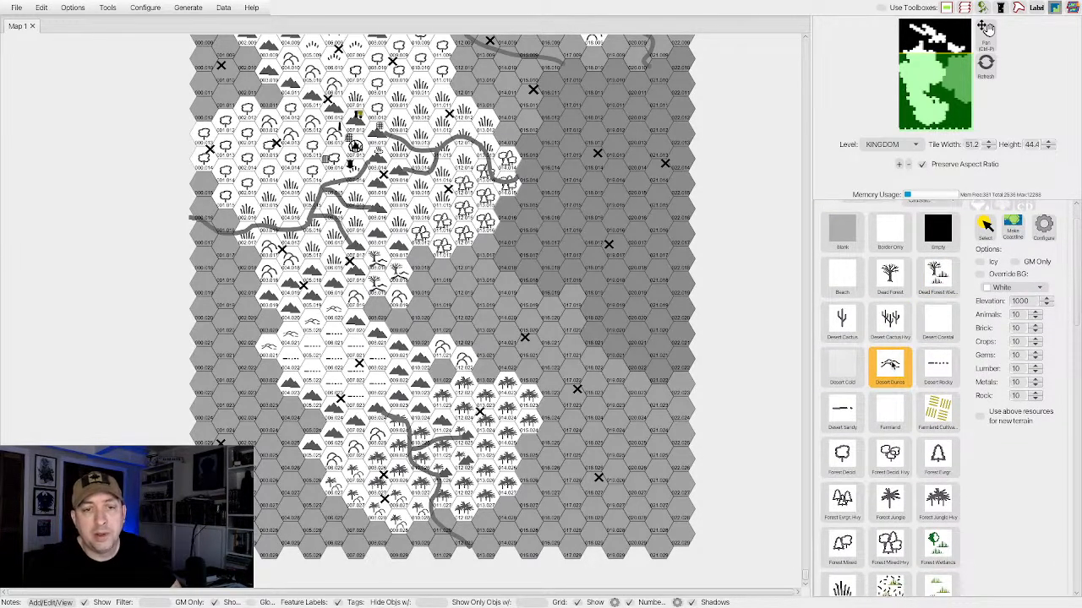
{"action": "scroll", "coordinate": [892, 365], "scroll_direction": "down", "scroll_amount": 15}
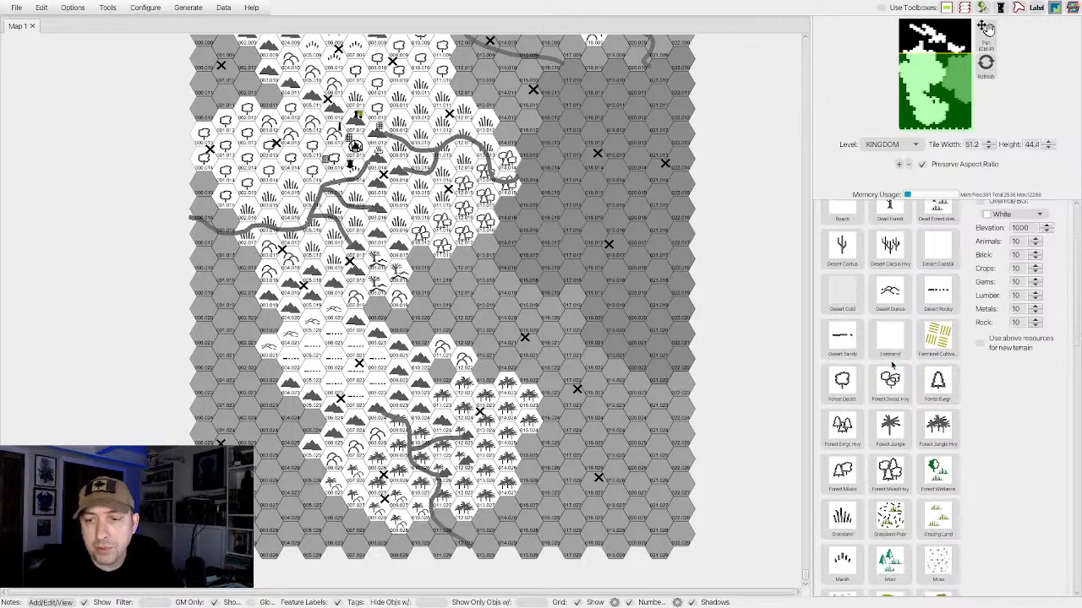
{"action": "scroll", "coordinate": [891, 365], "scroll_direction": "down", "scroll_amount": 20}
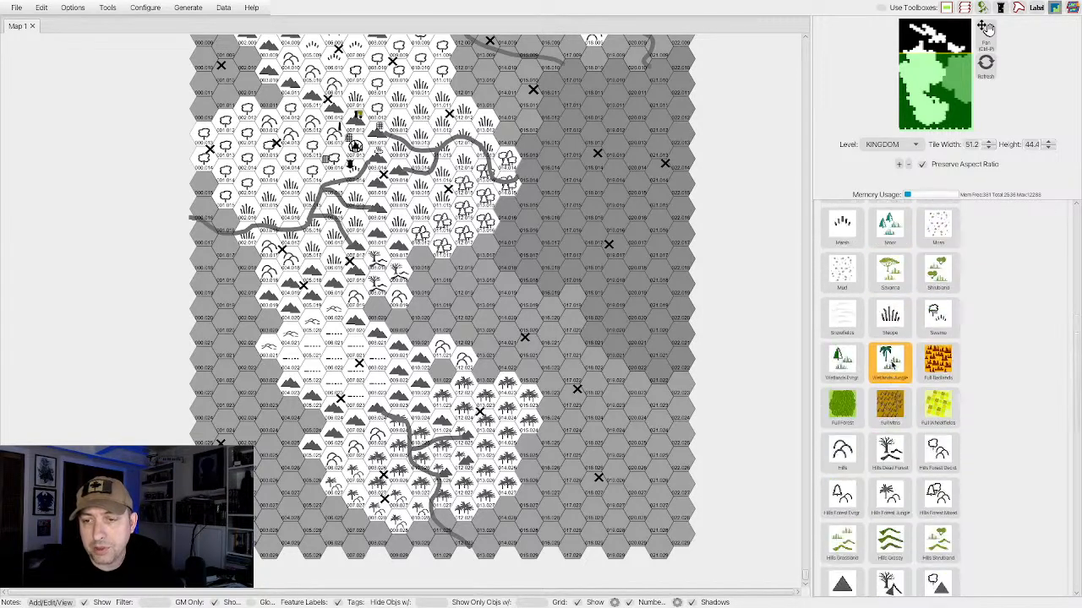
{"action": "left_click", "coordinate": [890, 293]}
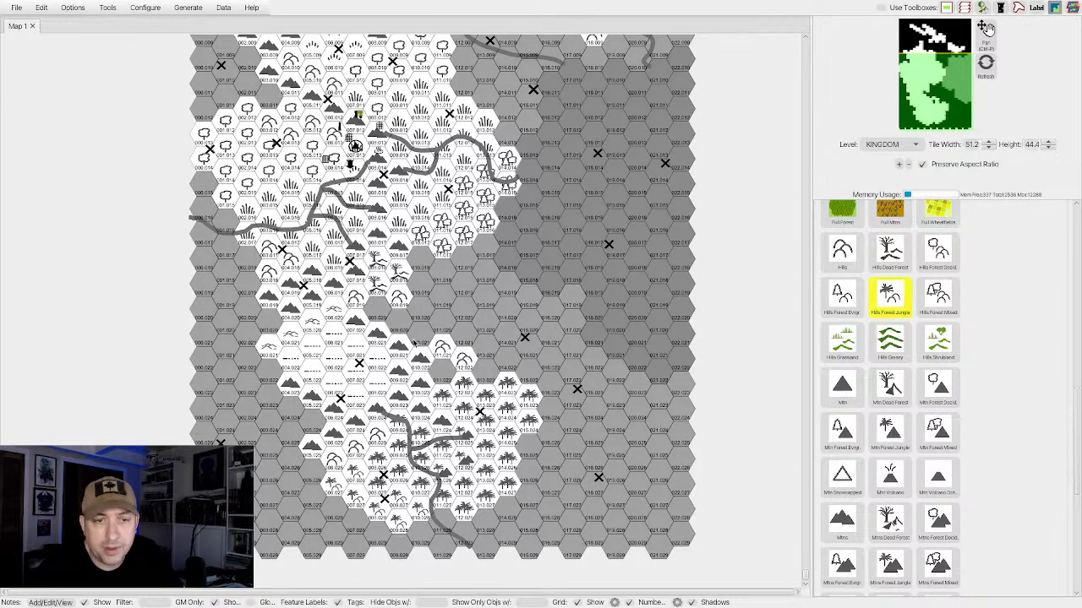
{"action": "left_click", "coordinate": [440, 376]}
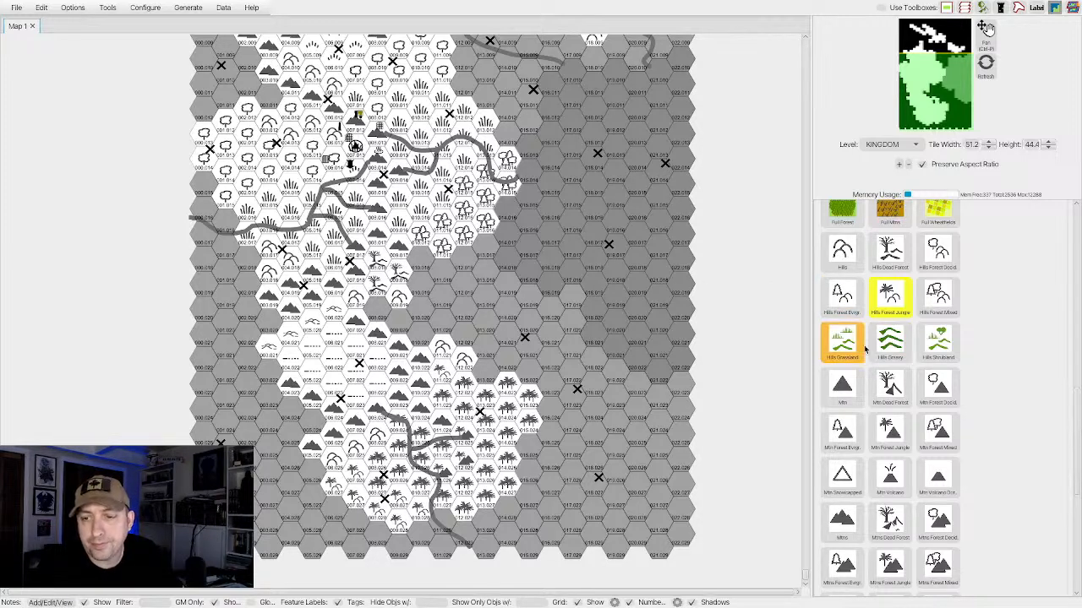
Fill the northwestern coast, west of the mountains and north of the deciduous forest, with Dead Forest terrain.
{"action": "scroll", "coordinate": [866, 342], "scroll_direction": "up", "scroll_amount": 4}
{"action": "scroll", "coordinate": [864, 349], "scroll_direction": "up", "scroll_amount": 5}
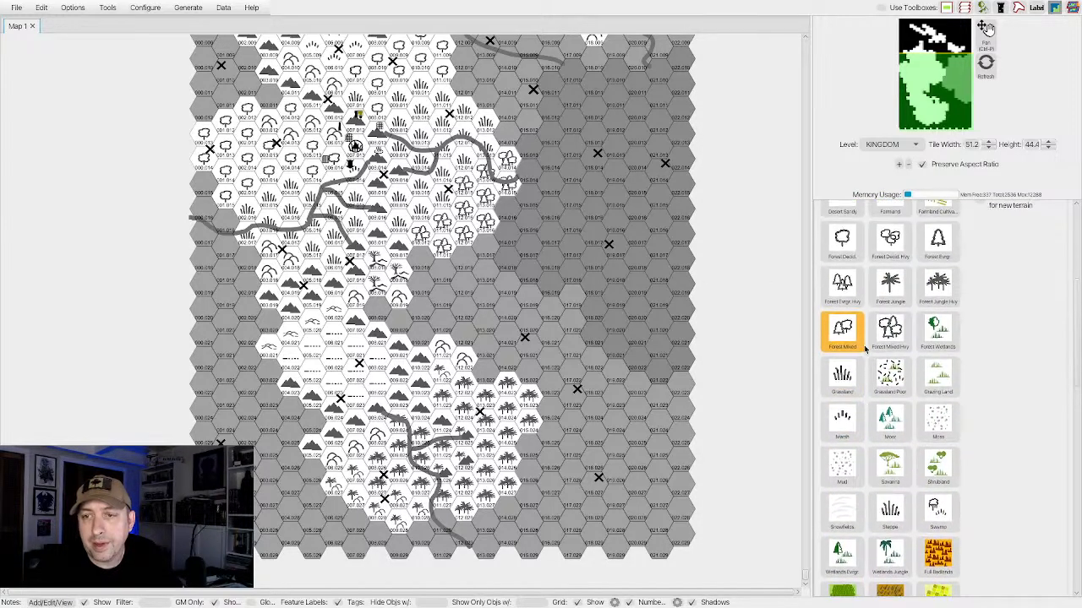
{"action": "scroll", "coordinate": [864, 349], "scroll_direction": "up", "scroll_amount": 3}
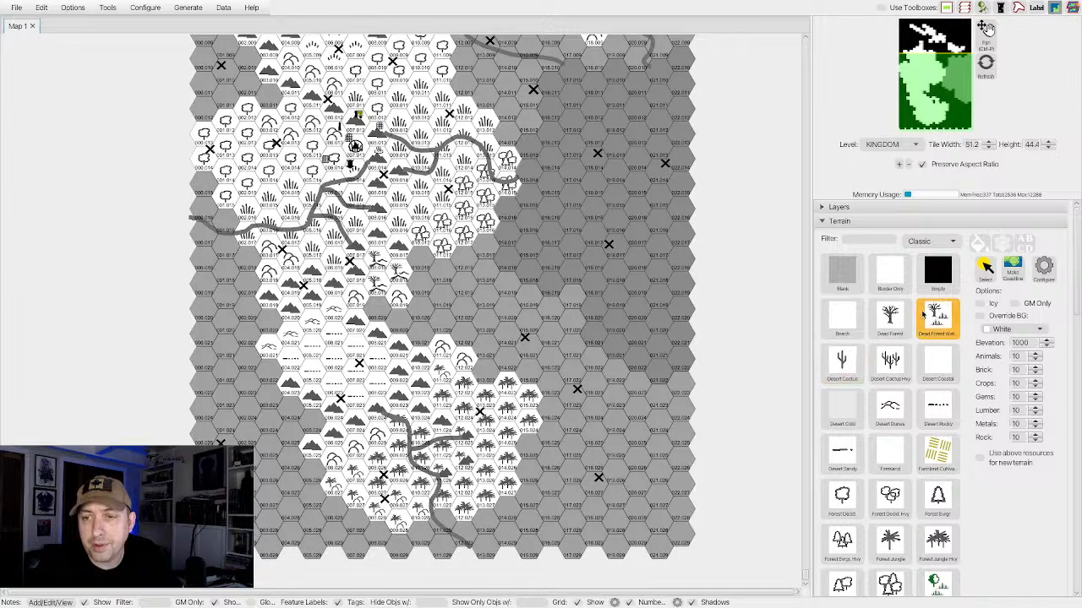
{"action": "scroll", "coordinate": [900, 319], "scroll_direction": "down", "scroll_amount": 1}
{"action": "left_click", "coordinate": [875, 325]}
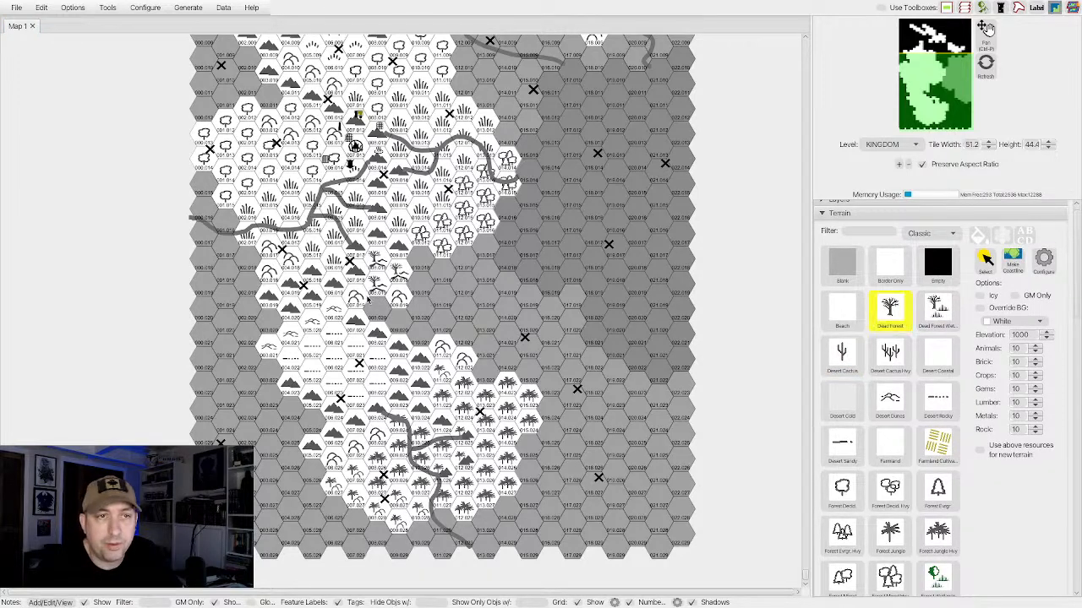
{"action": "scroll", "coordinate": [367, 297], "scroll_direction": "up", "scroll_amount": 10}
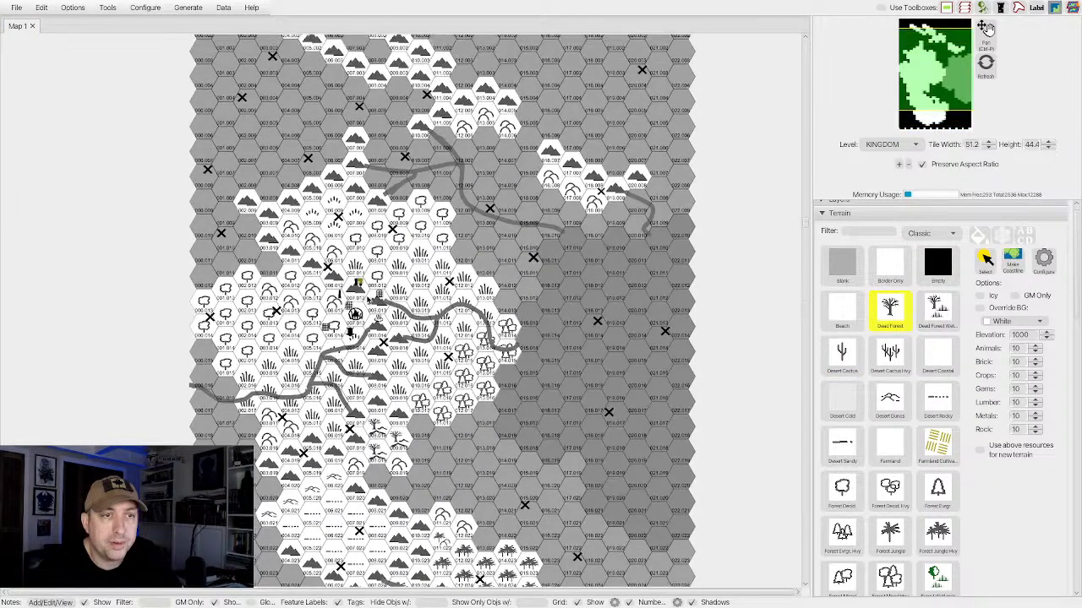
{"action": "mouse_move", "coordinate": [244, 300]}
{"action": "left_mouse_down"}
{"action": "mouse_move", "coordinate": [240, 333]}
{"action": "mouse_move", "coordinate": [229, 338]}
{"action": "mouse_move", "coordinate": [267, 335]}
{"action": "mouse_move", "coordinate": [234, 327]}
{"action": "mouse_move", "coordinate": [206, 345]}
{"action": "mouse_move", "coordinate": [203, 279]}
{"action": "mouse_move", "coordinate": [206, 343]}
{"action": "left_mouse_up"}
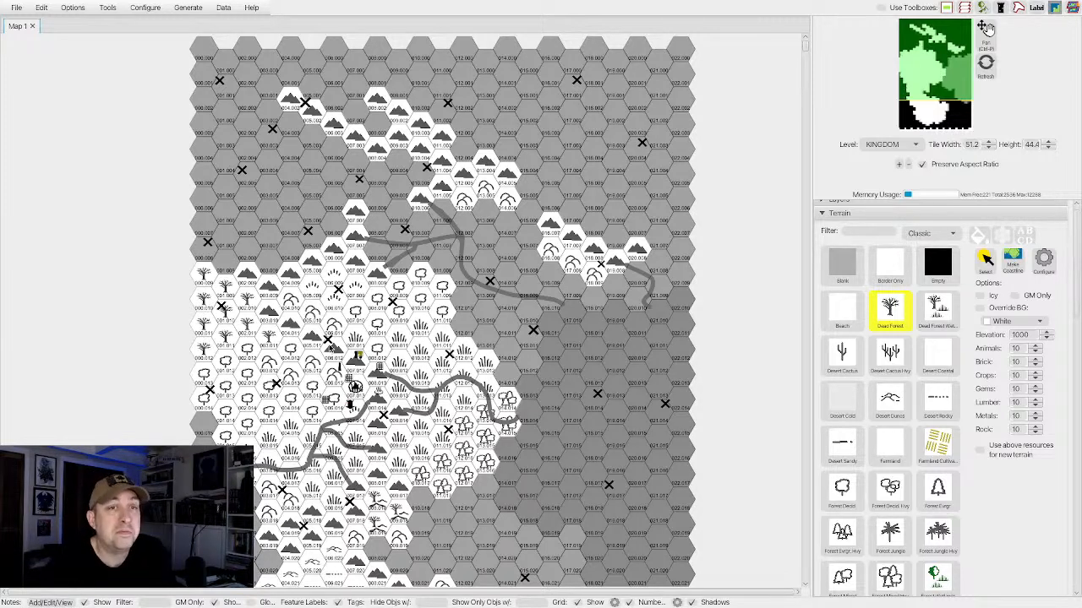
{"action": "scroll", "coordinate": [442, 311], "scroll_direction": "down", "scroll_amount": 5}
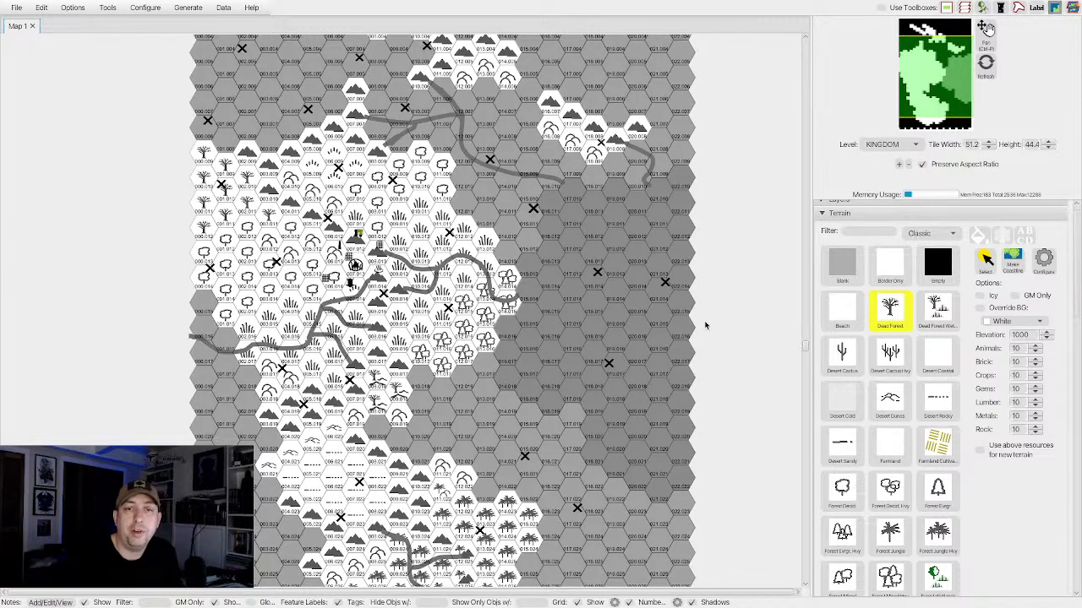
{"action": "scroll", "coordinate": [547, 353], "scroll_direction": "down", "scroll_amount": 2}
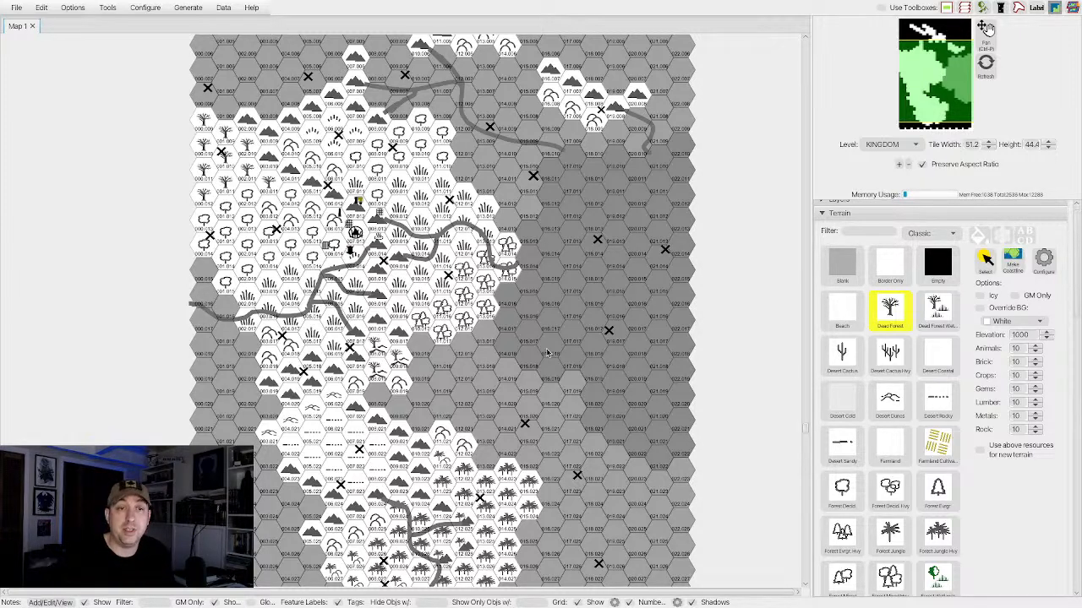
{"action": "scroll", "coordinate": [546, 353], "scroll_direction": "down", "scroll_amount": 10}
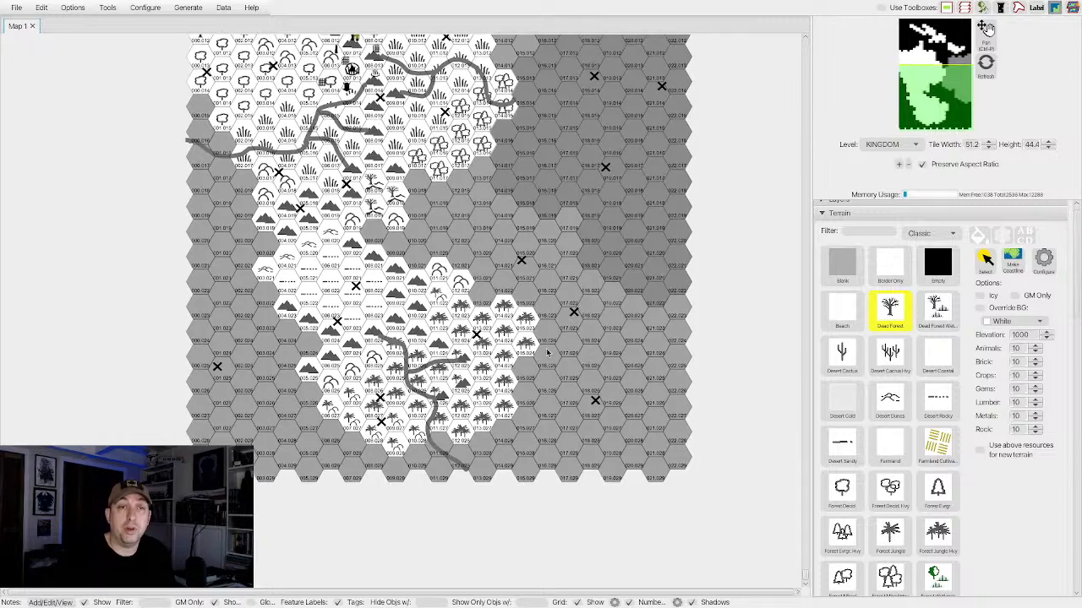
{"action": "scroll", "coordinate": [547, 354], "scroll_direction": "up", "scroll_amount": 10}
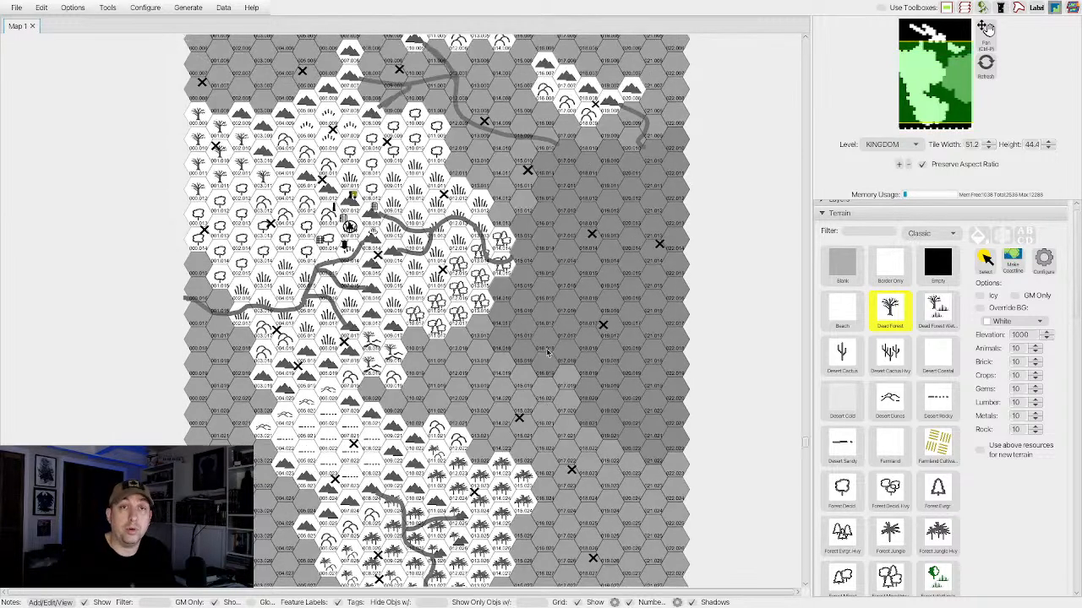
{"action": "scroll", "coordinate": [547, 353], "scroll_direction": "up", "scroll_amount": 2}
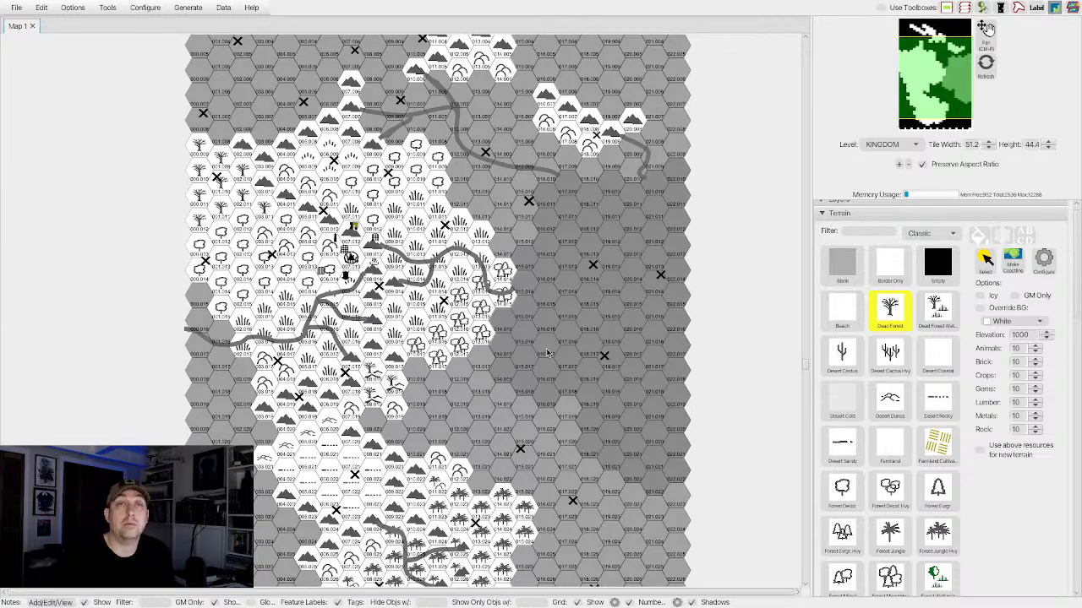
{"action": "scroll", "coordinate": [548, 353], "scroll_direction": "up", "scroll_amount": 3}
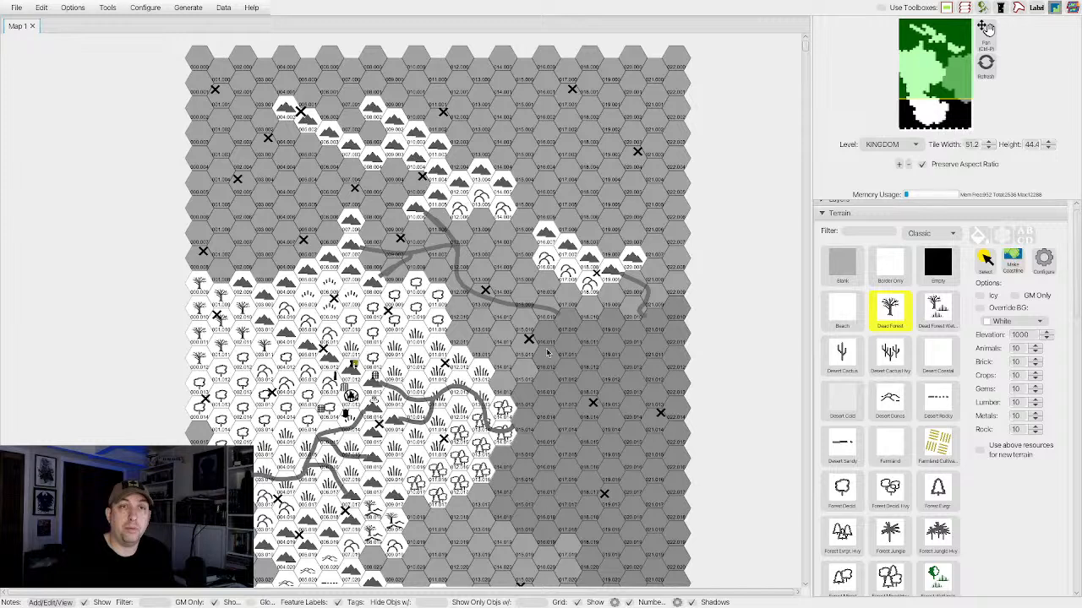
{"action": "scroll", "coordinate": [548, 353], "scroll_direction": "down", "scroll_amount": 1}
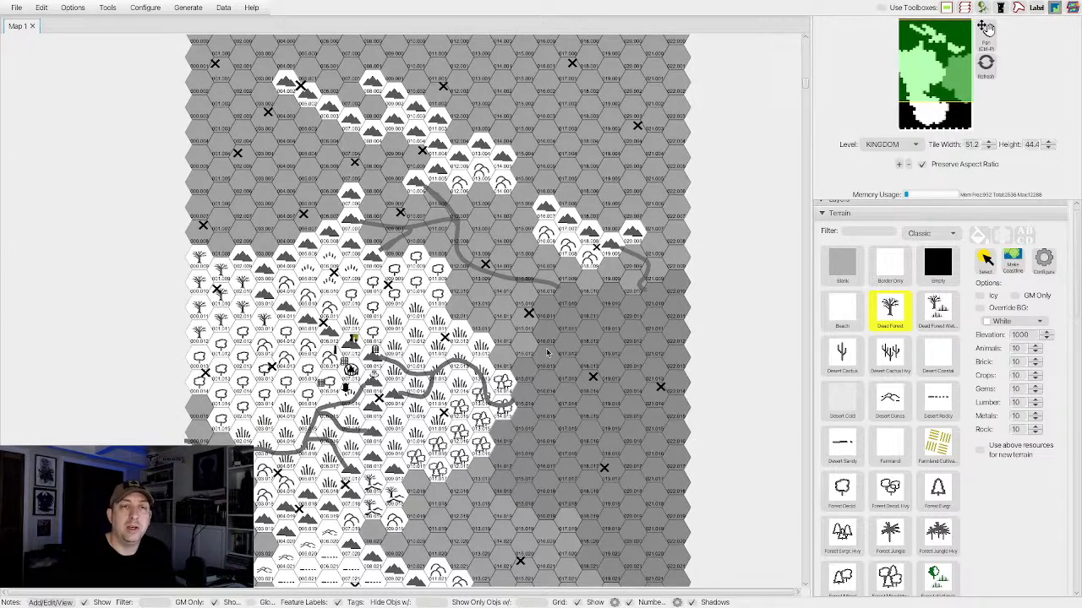